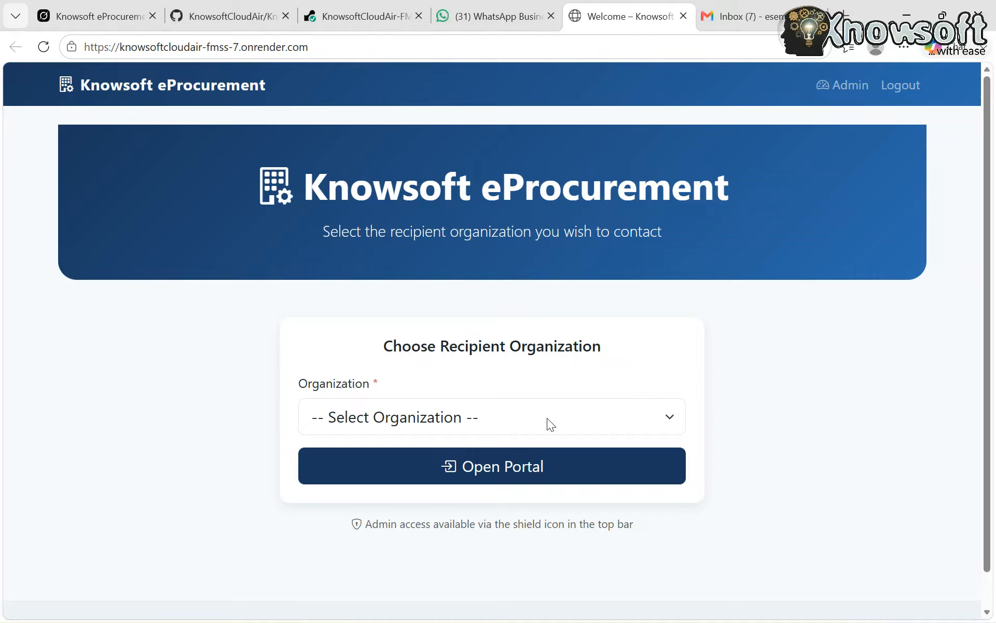
View the organizations offered in the recipient organization selector
{"action": "left_click", "coordinate": [520, 417]}
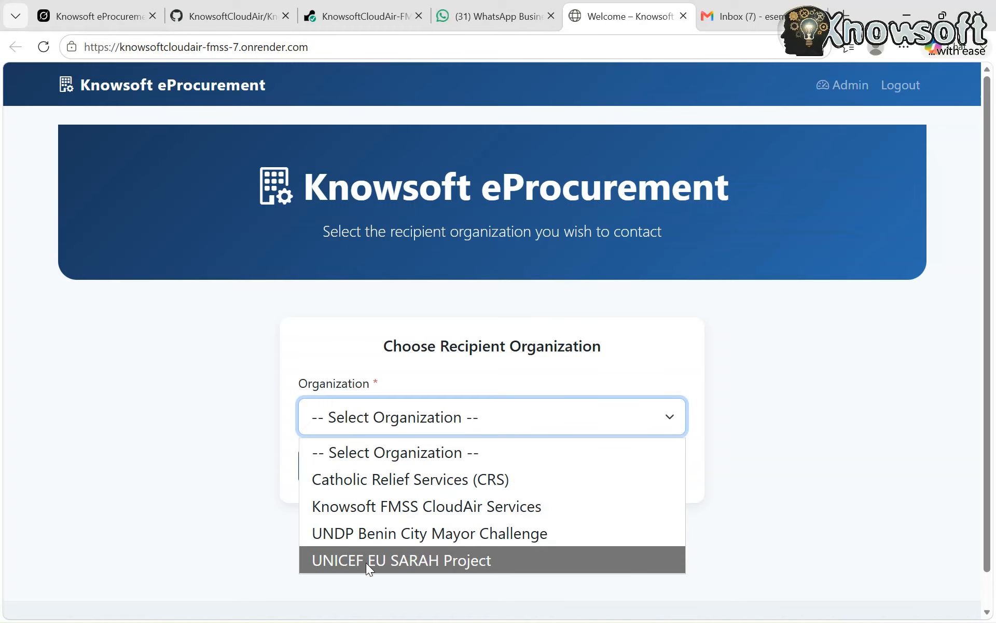
{"action": "left_click", "coordinate": [242, 453]}
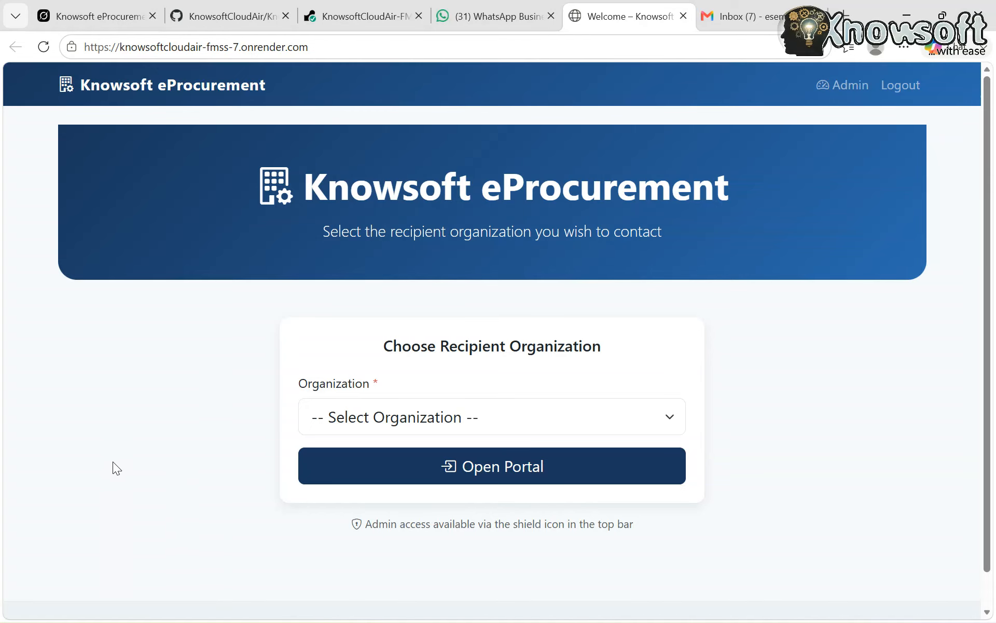
Open the admin area's organization management page and enter ABC Charity as the new organization's name
{"action": "left_click", "coordinate": [845, 88]}
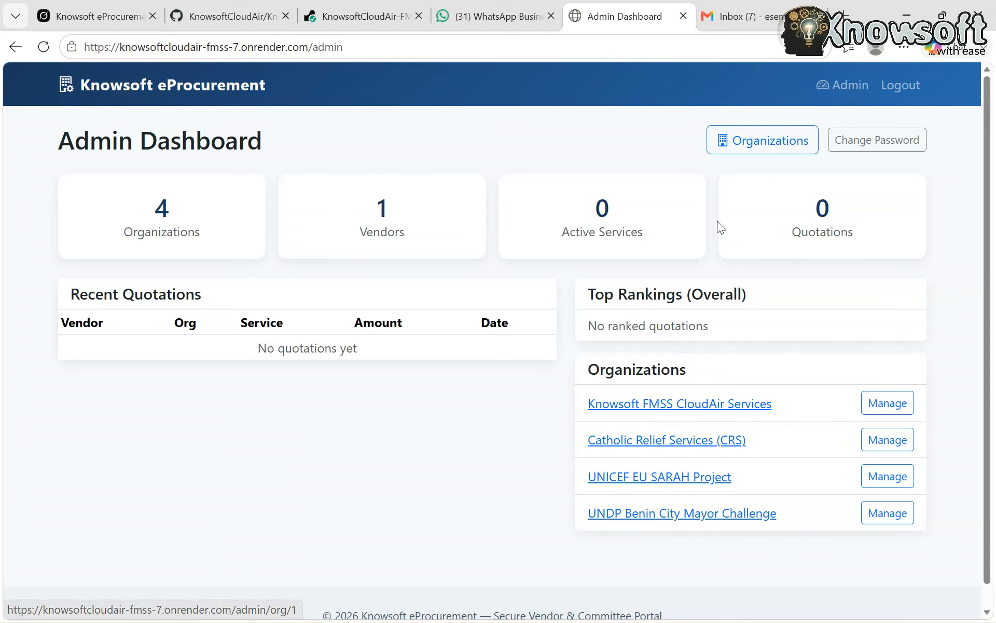
{"action": "left_click", "coordinate": [775, 148]}
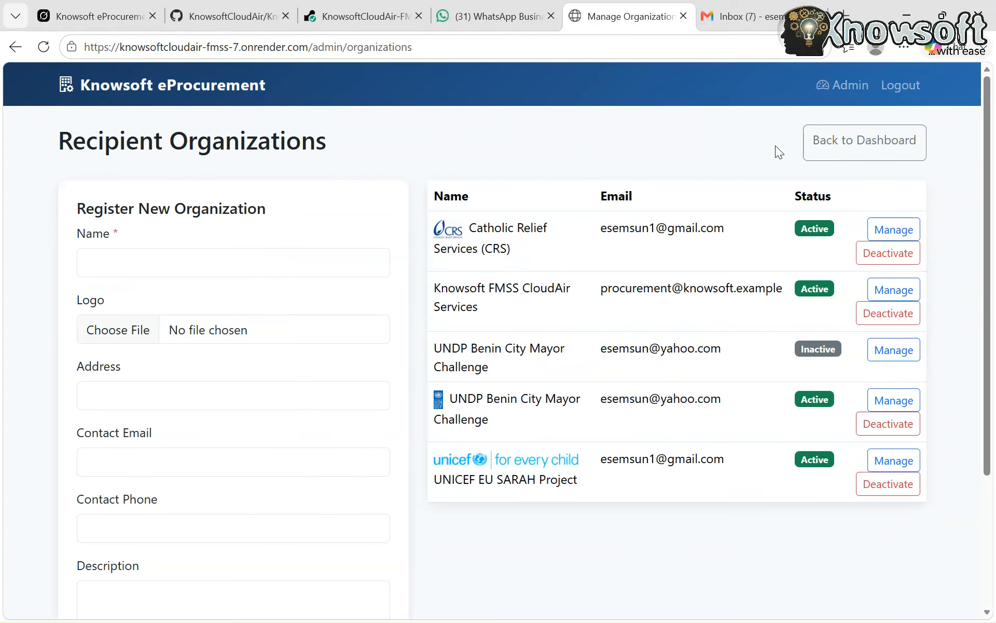
{"action": "left_click", "coordinate": [260, 267]}
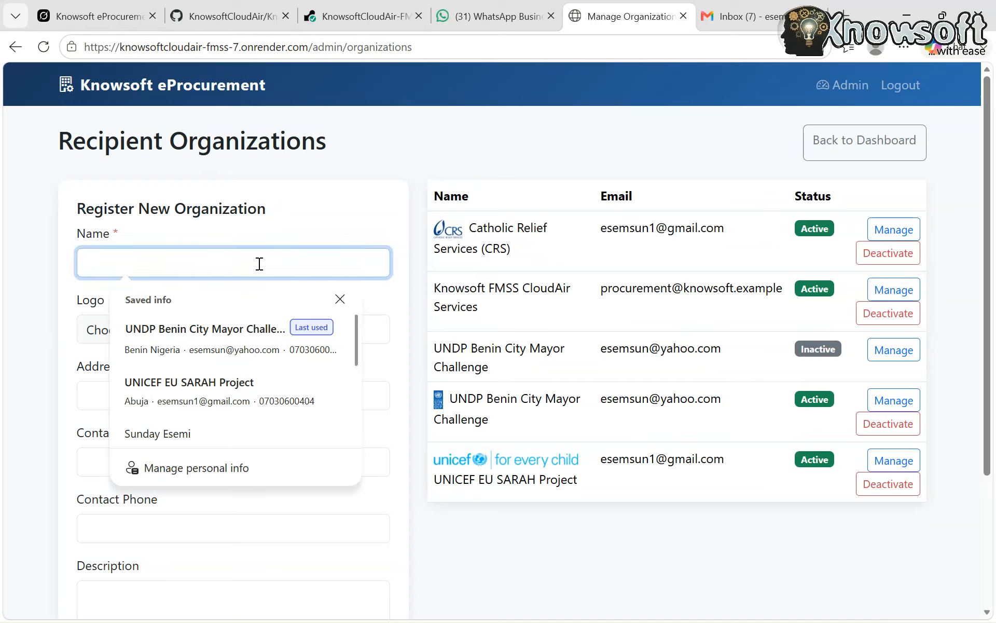
{"action": "type", "text": "ABC "}
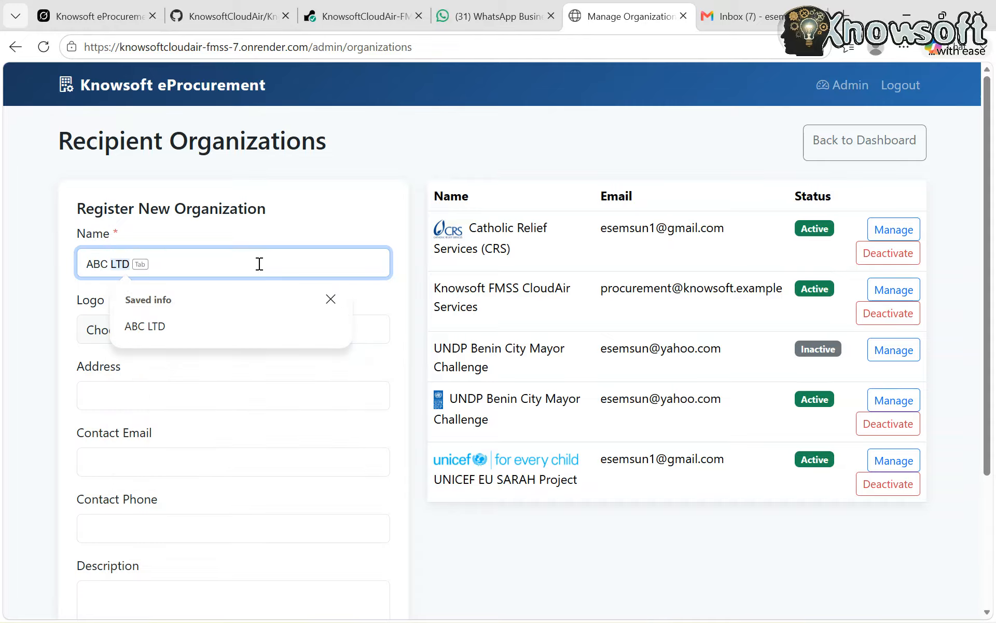
{"action": "type", "text": "Charity"}
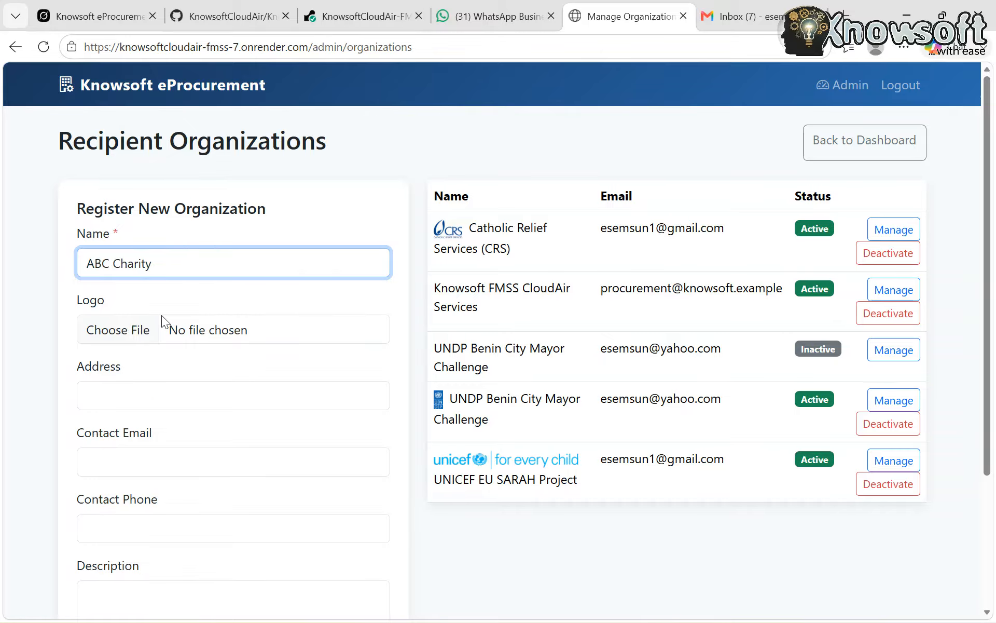
Find the image "logo Modupe" by searching the Downloads folder for "logo" and attach it as the organization's logo
{"action": "left_click", "coordinate": [115, 336]}
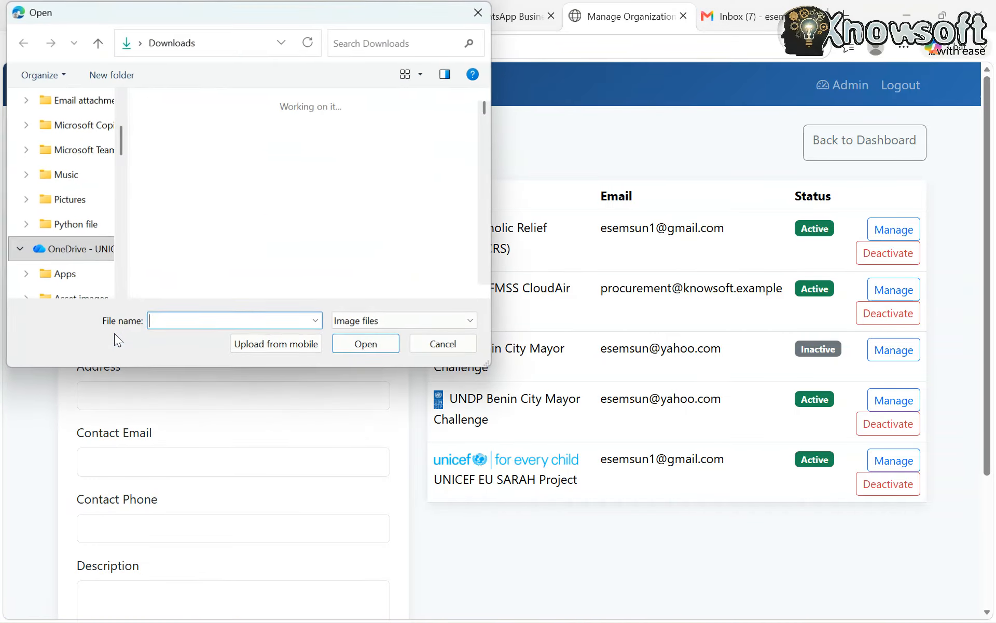
{"action": "scroll", "coordinate": [210, 274], "scroll_direction": "down", "scroll_amount": 3}
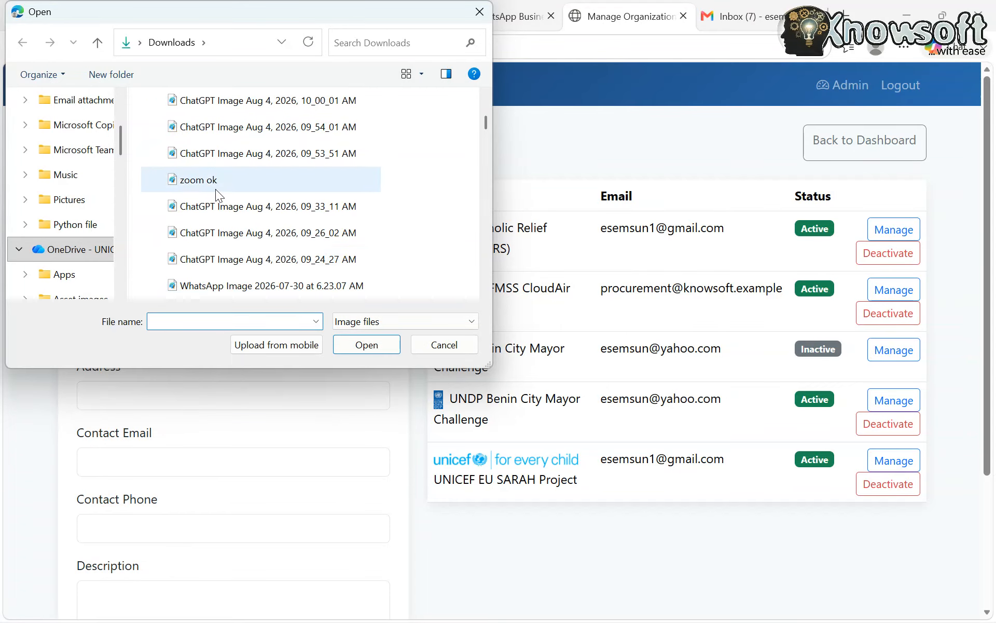
{"action": "left_click", "coordinate": [195, 183]}
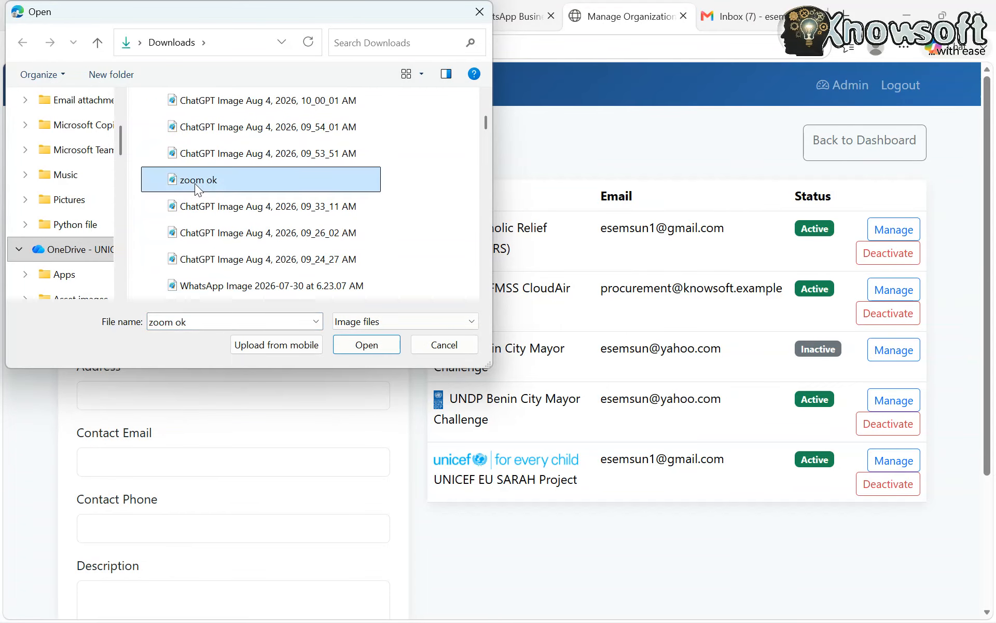
{"action": "scroll", "coordinate": [197, 246], "scroll_direction": "down", "scroll_amount": 5}
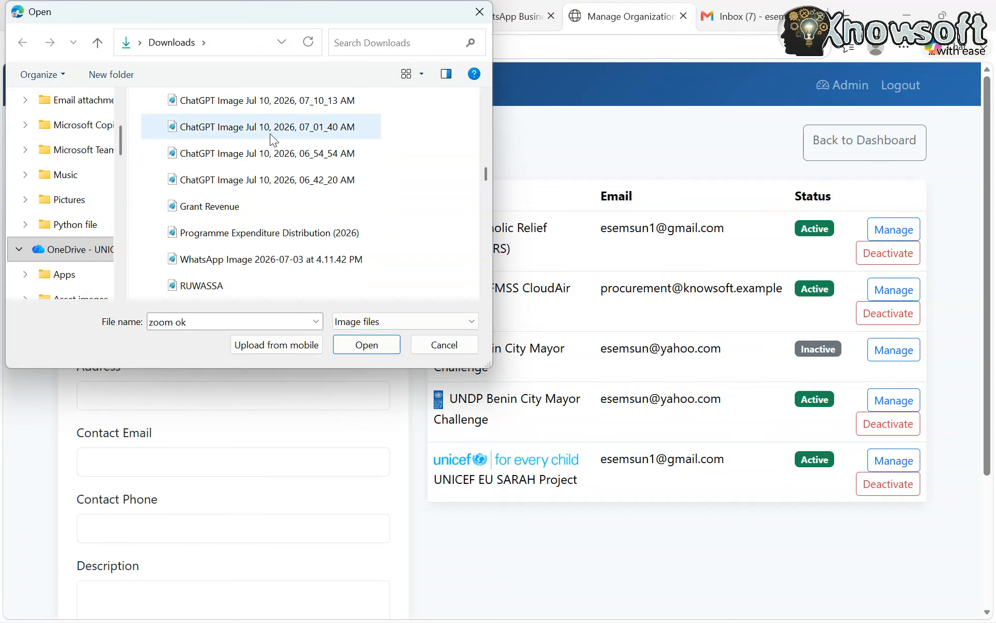
{"action": "left_click", "coordinate": [393, 39]}
{"action": "type", "text": "logo"}
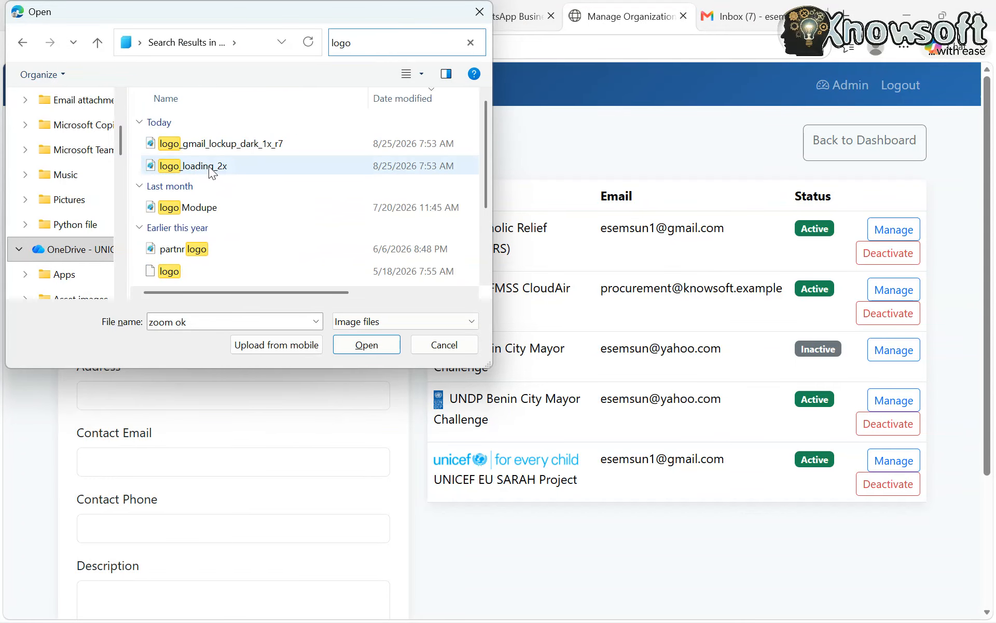
{"action": "left_click", "coordinate": [204, 210]}
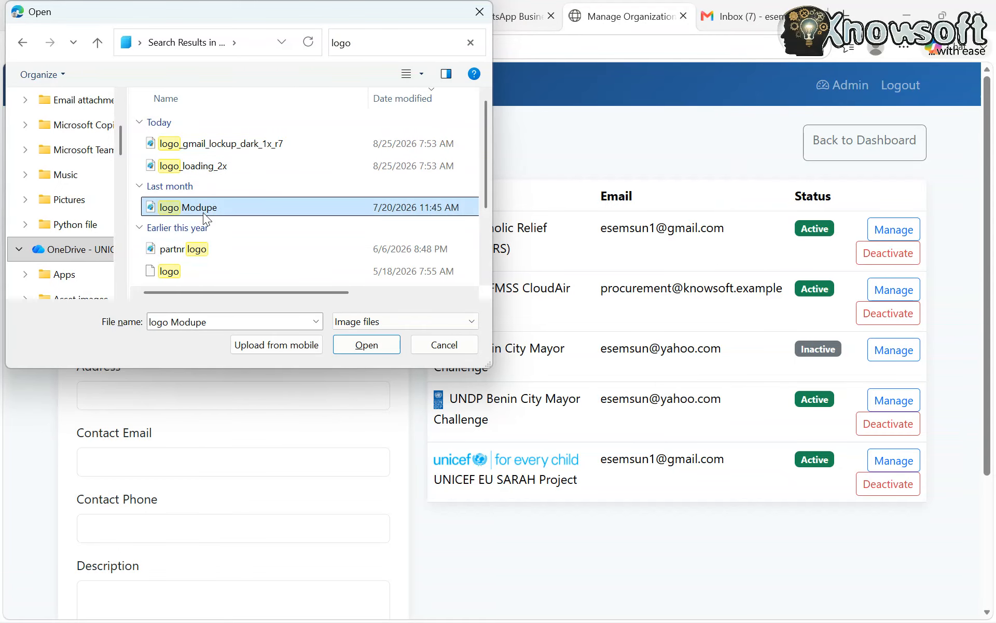
{"action": "left_click", "coordinate": [364, 349]}
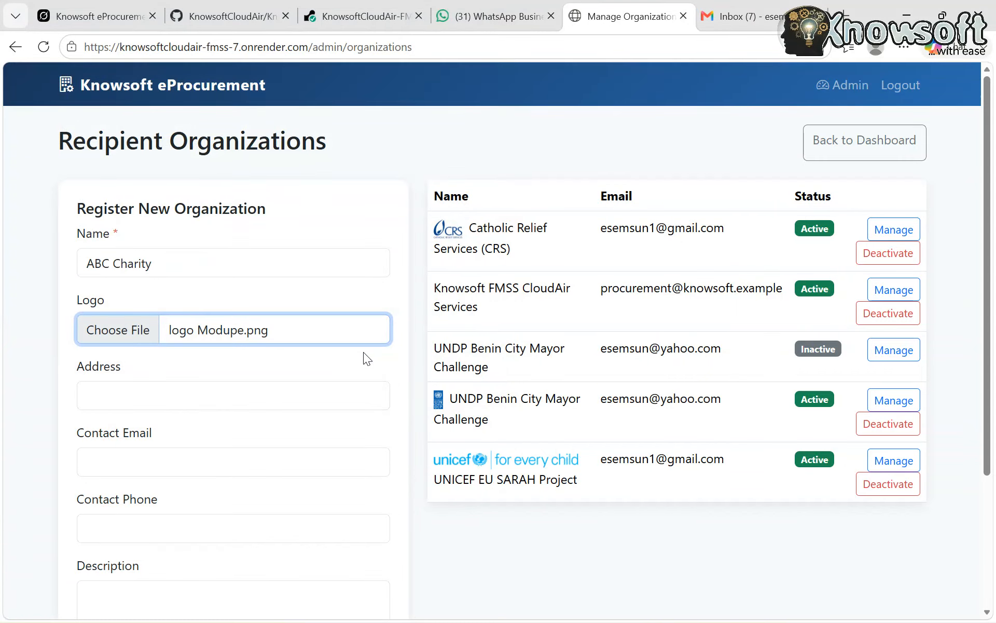
Fill in the new organization's address
{"action": "left_click", "coordinate": [99, 396]}
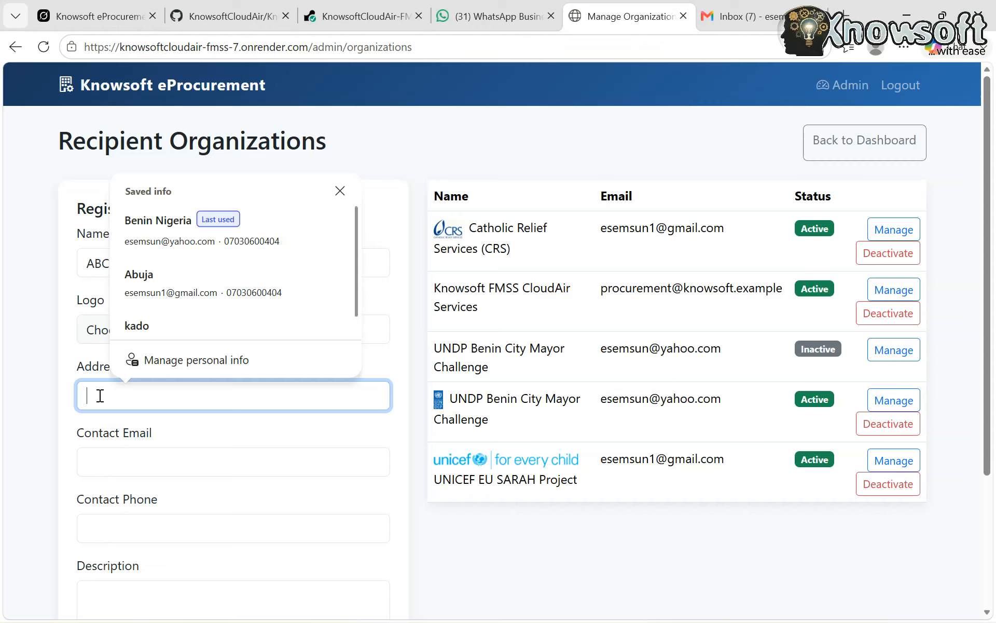
{"action": "type", "text": "Kwara "}
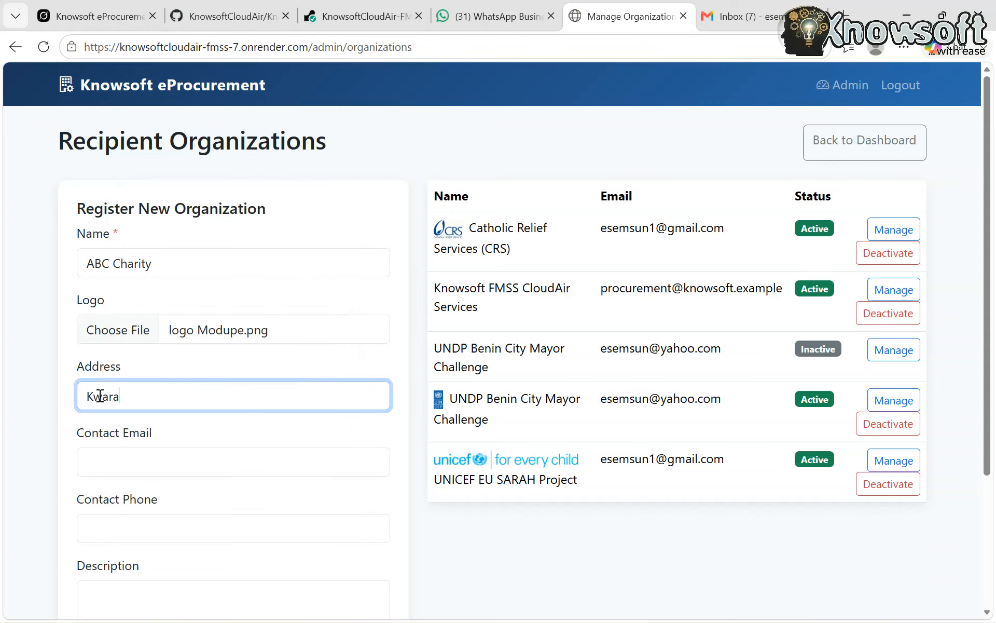
{"action": "type", "text": "state"}
Fill in the new organization's contact email with a Gmail address
{"action": "left_click", "coordinate": [154, 464]}
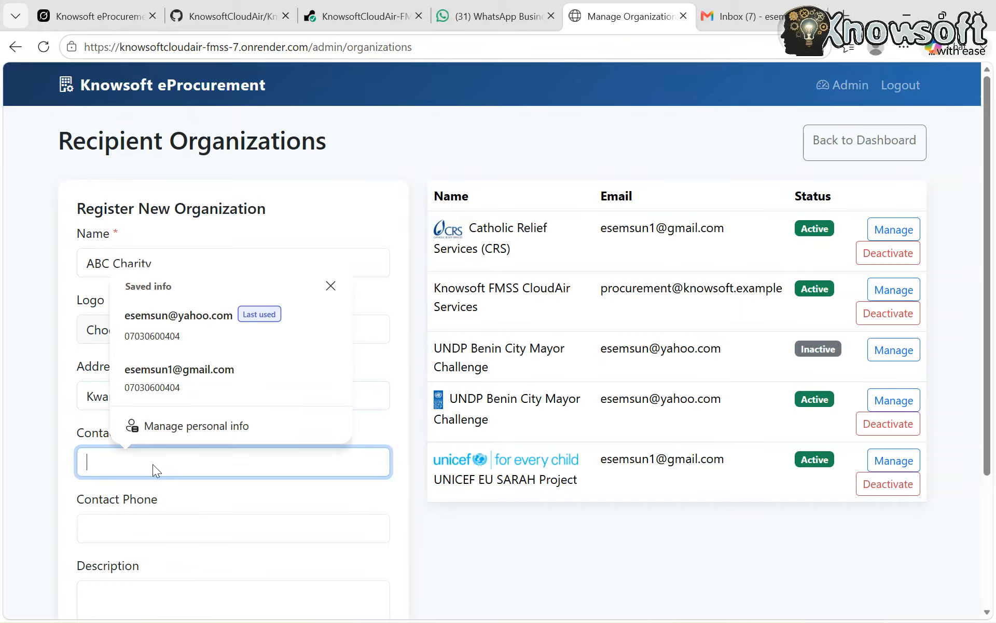
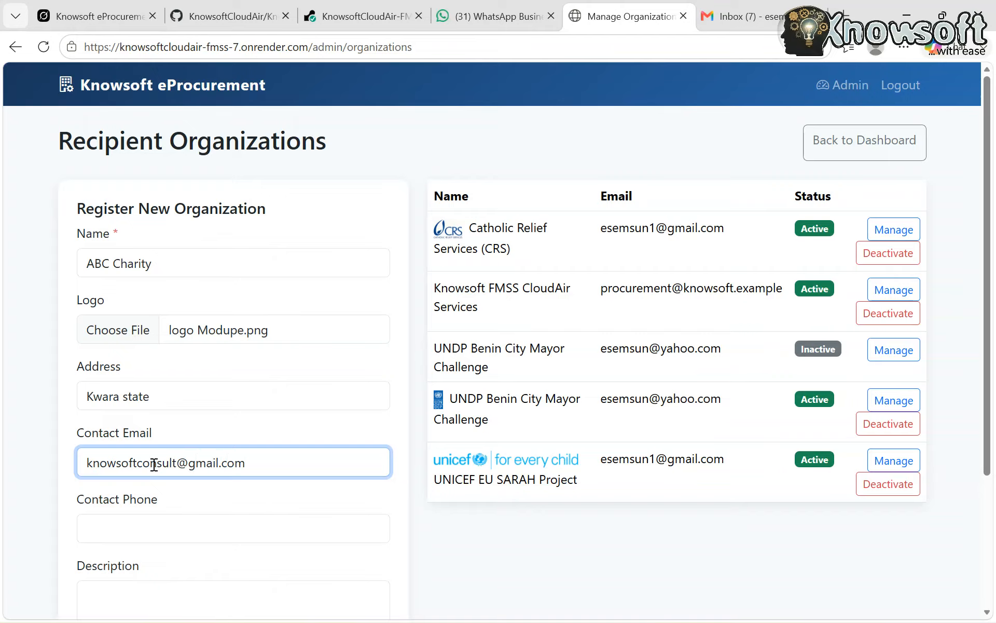
Fill in the new organization's contact phone number
{"action": "left_click", "coordinate": [144, 532]}
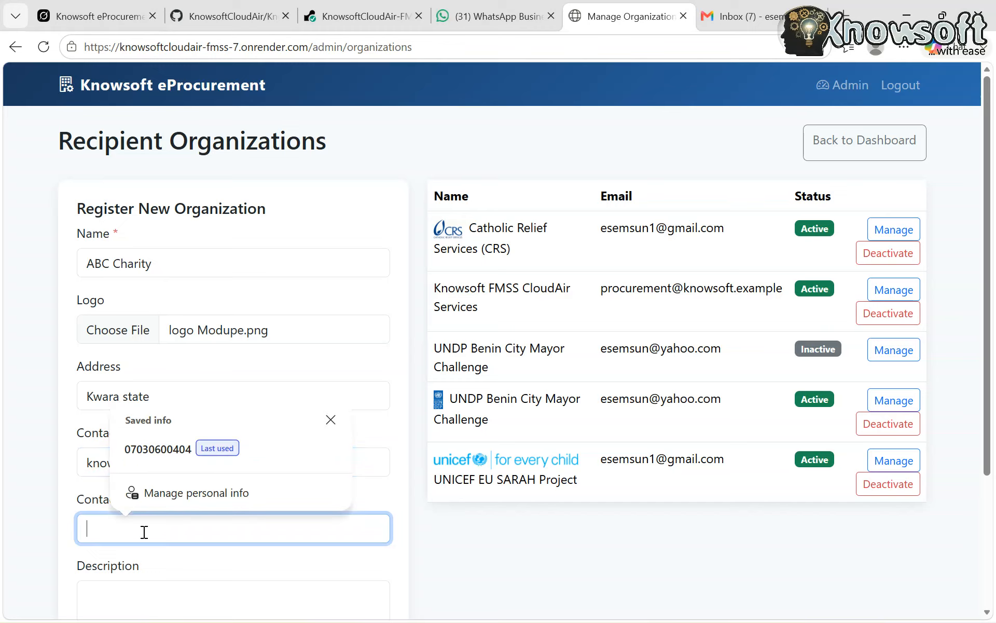
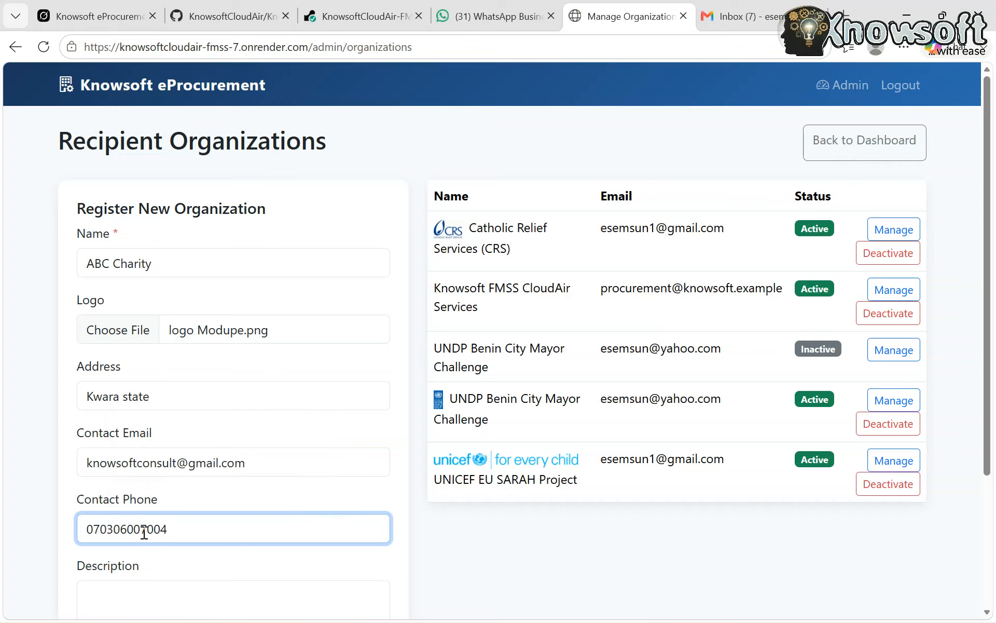
Describe the organization as "Hotel Service" and submit the registration form to add it
{"action": "scroll", "coordinate": [166, 537], "scroll_direction": "down", "scroll_amount": 3}
{"action": "left_click", "coordinate": [128, 471]}
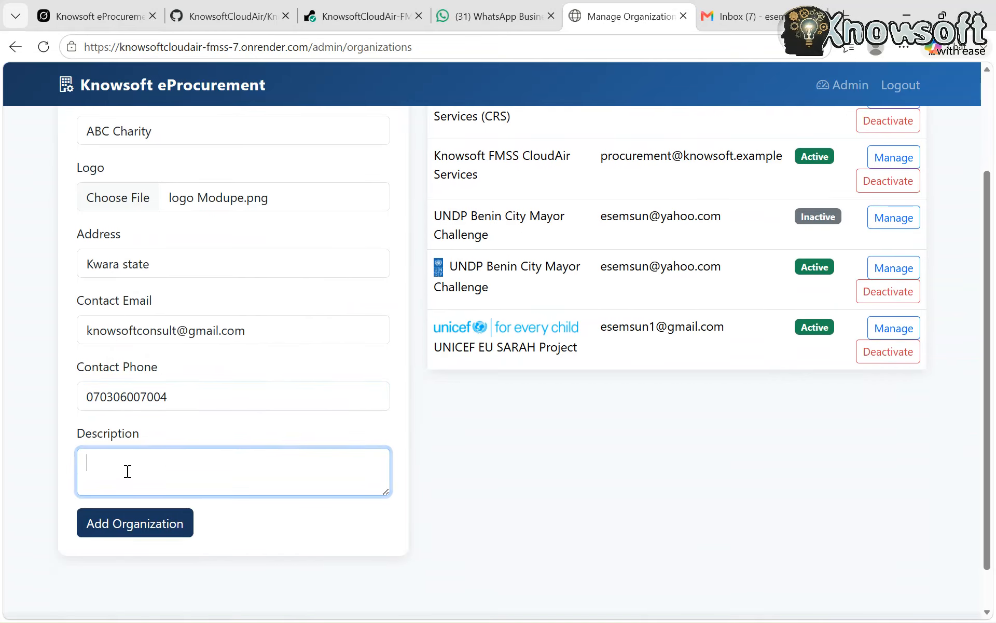
{"action": "type", "text": "Hotel Service"}
{"action": "scroll", "coordinate": [326, 571], "scroll_direction": "up", "scroll_amount": 3}
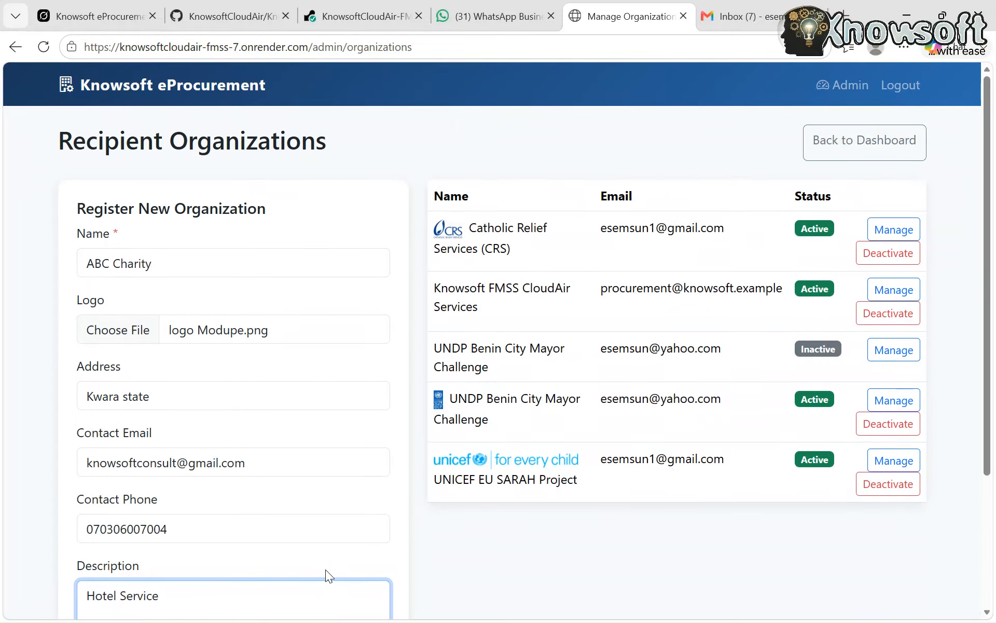
{"action": "scroll", "coordinate": [456, 403], "scroll_direction": "down", "scroll_amount": 3}
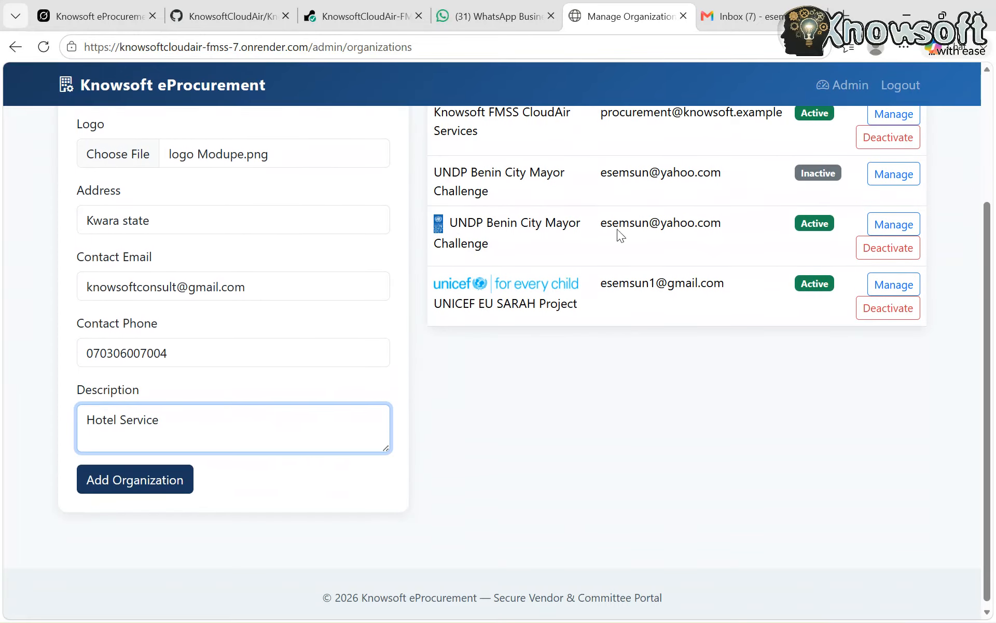
{"action": "scroll", "coordinate": [639, 203], "scroll_direction": "up", "scroll_amount": 3}
{"action": "scroll", "coordinate": [640, 204], "scroll_direction": "down", "scroll_amount": 2}
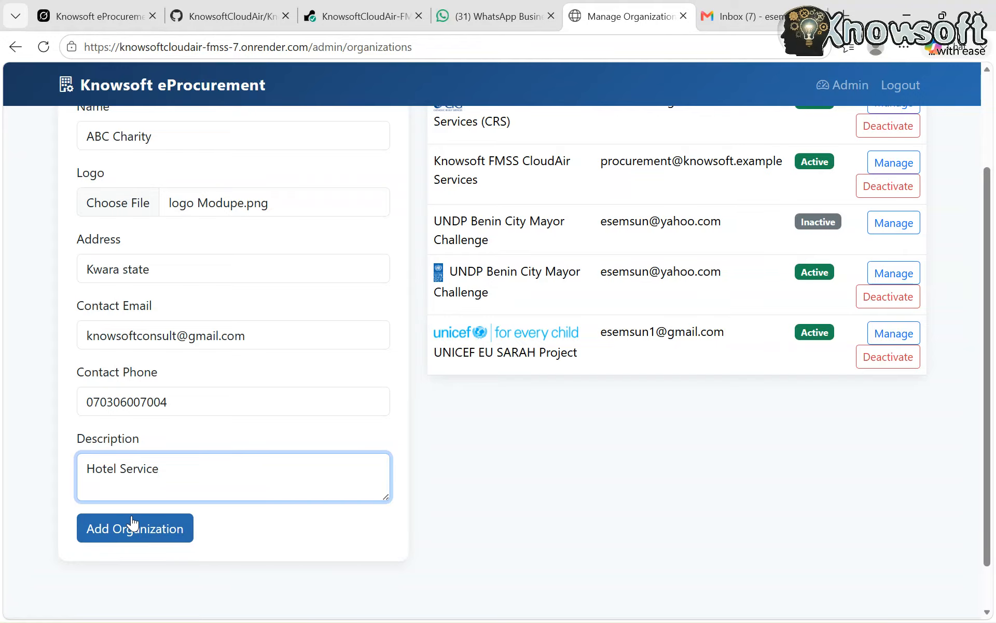
{"action": "left_click", "coordinate": [140, 539]}
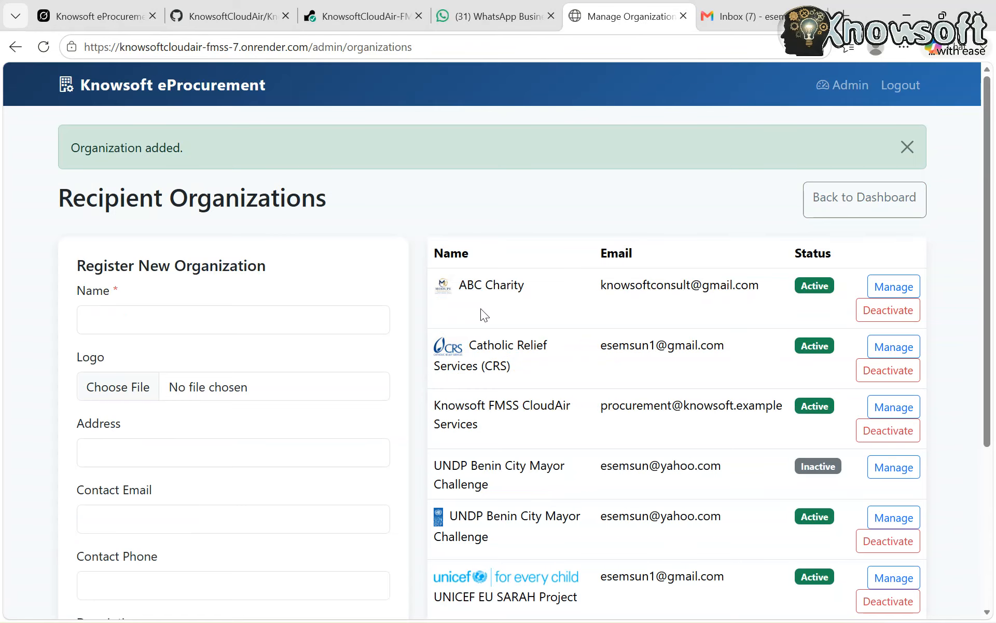
Open the management page of ABC Charity from the recipient organizations list
{"action": "scroll", "coordinate": [481, 308], "scroll_direction": "down", "scroll_amount": 1}
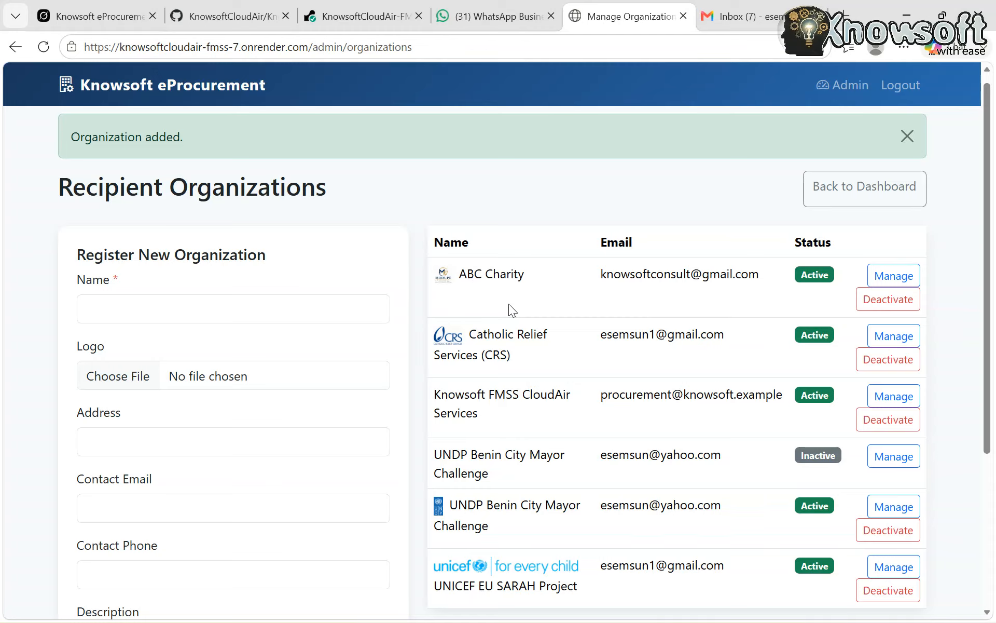
{"action": "scroll", "coordinate": [509, 304], "scroll_direction": "down", "scroll_amount": 2}
{"action": "scroll", "coordinate": [508, 304], "scroll_direction": "up", "scroll_amount": 3}
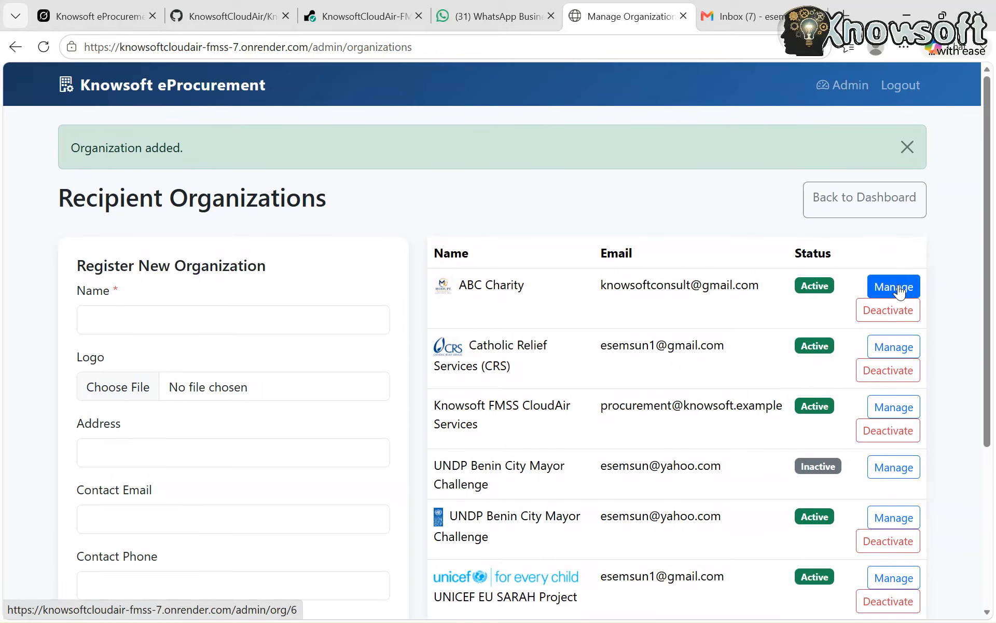
{"action": "left_click", "coordinate": [898, 288]}
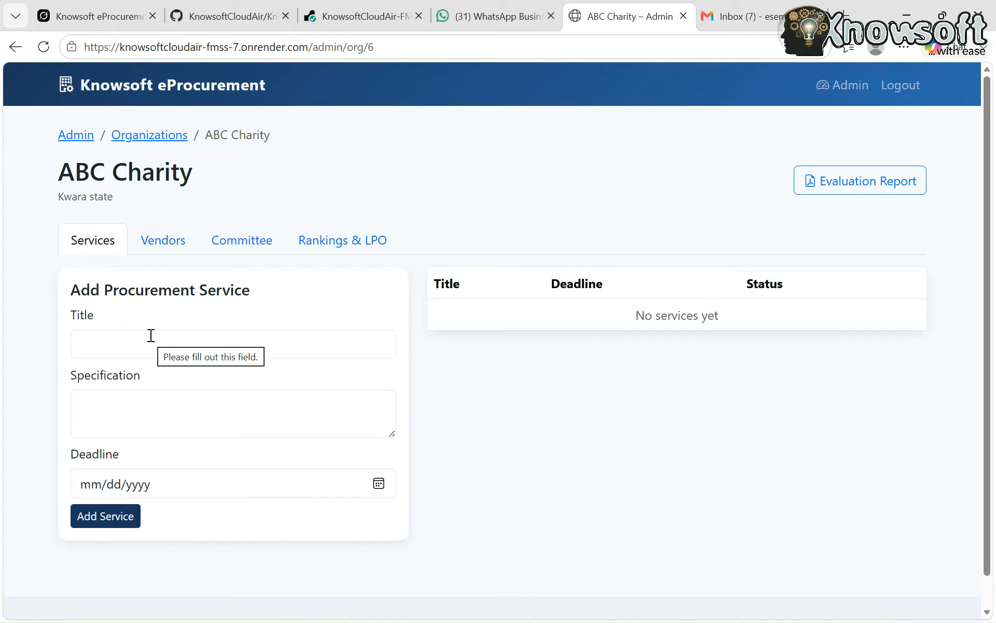
Title the new procurement service "Supply Laptop computers"
{"action": "left_click", "coordinate": [107, 346]}
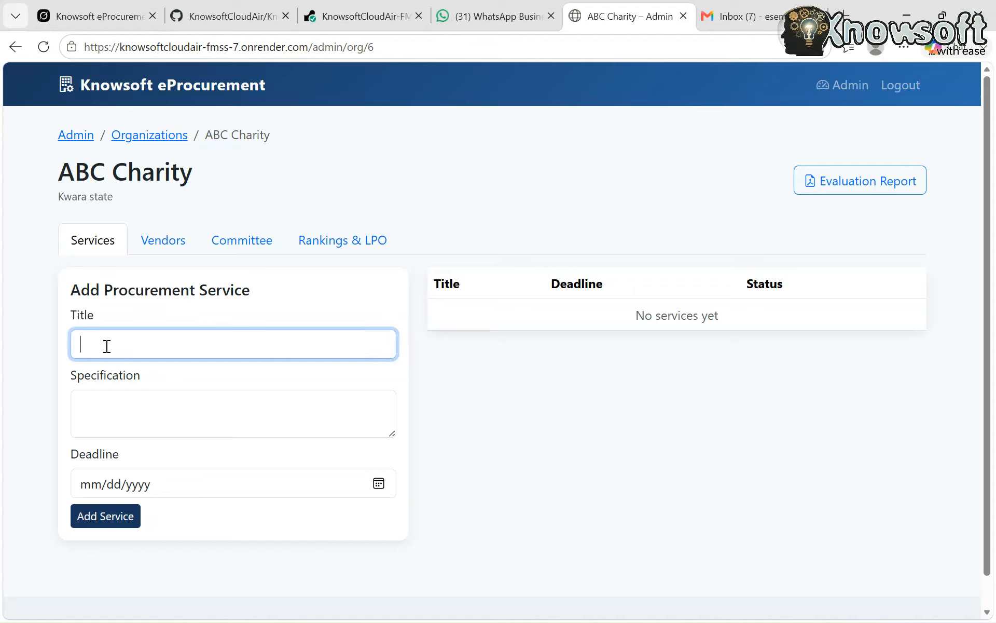
{"action": "type", "text": "Supply Laptop computers"}
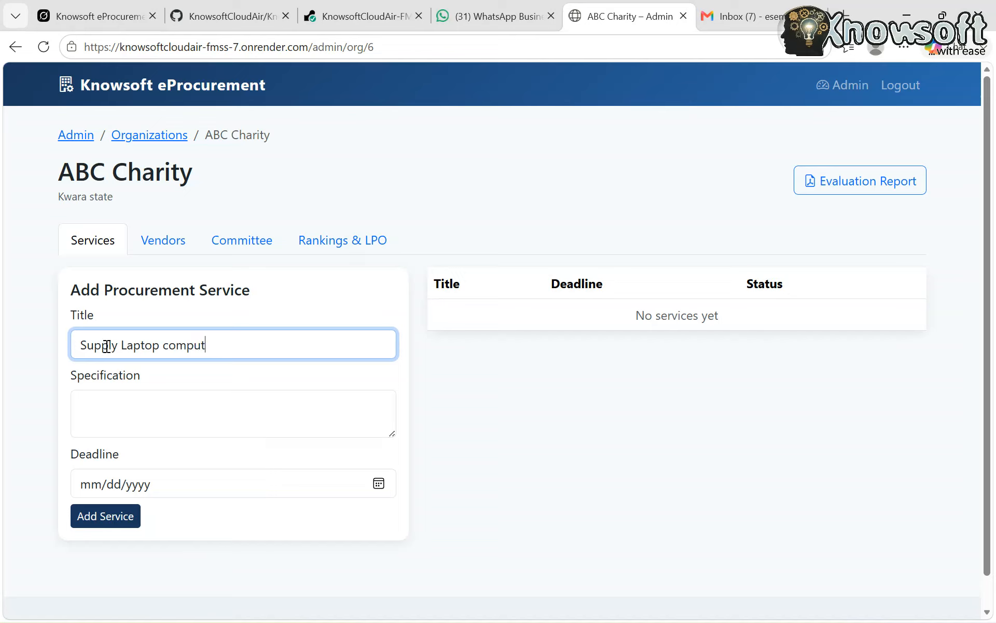
Enter "1 TB RAM slit" as the specification of the procurement service
{"action": "left_click", "coordinate": [106, 410]}
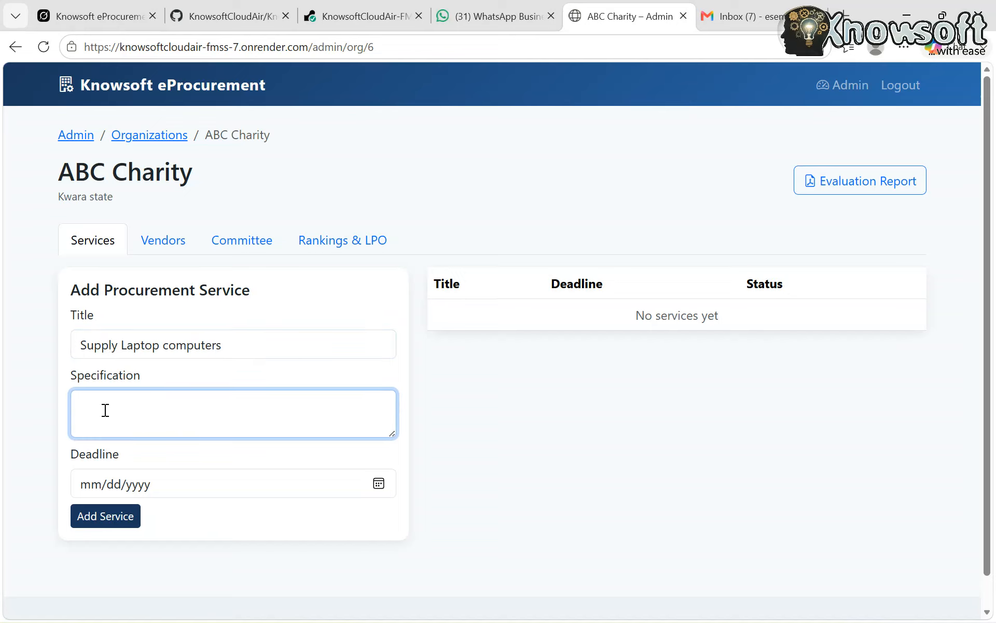
{"action": "type", "text": "G"}
{"action": "key", "text": "BackSpace"}
{"action": "type", "text": "1 TB RAM slit"}
Set the laptop supply service's deadline to 09/25/2026 and add the service to ABC Charity
{"action": "left_click", "coordinate": [378, 483]}
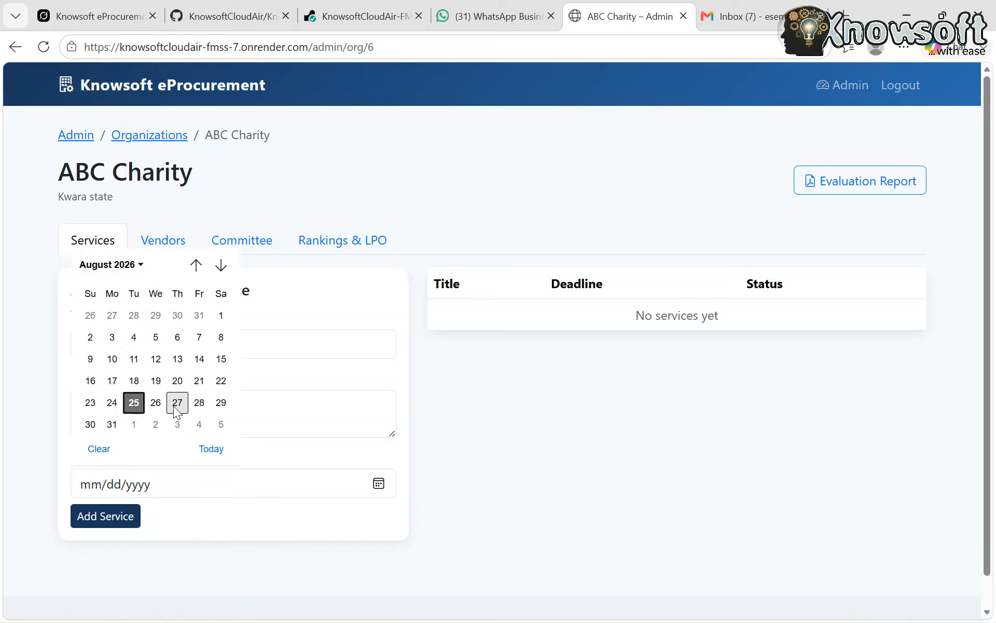
{"action": "left_click", "coordinate": [221, 266]}
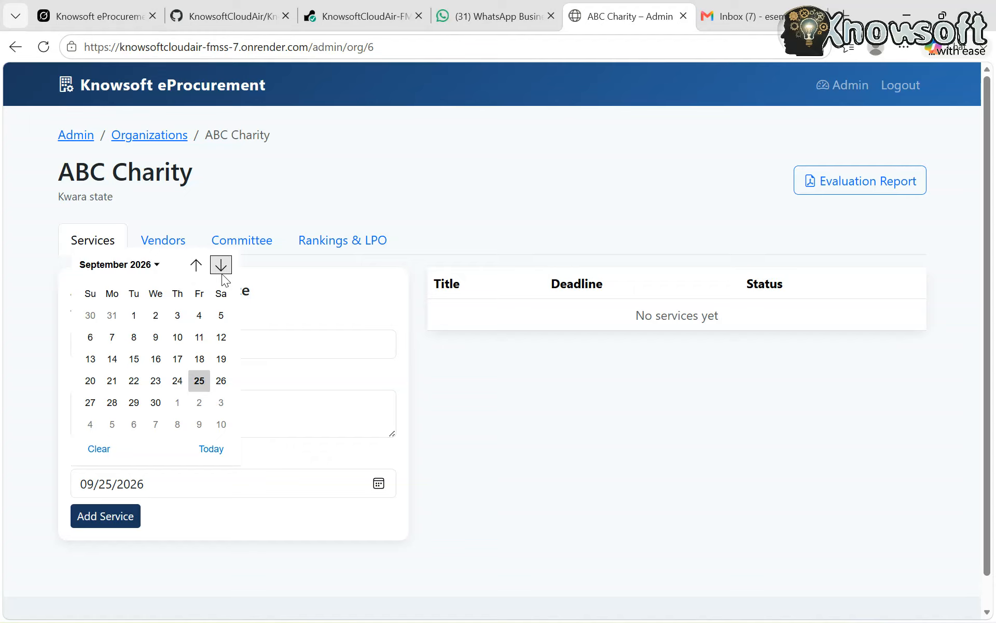
{"action": "left_click", "coordinate": [199, 381]}
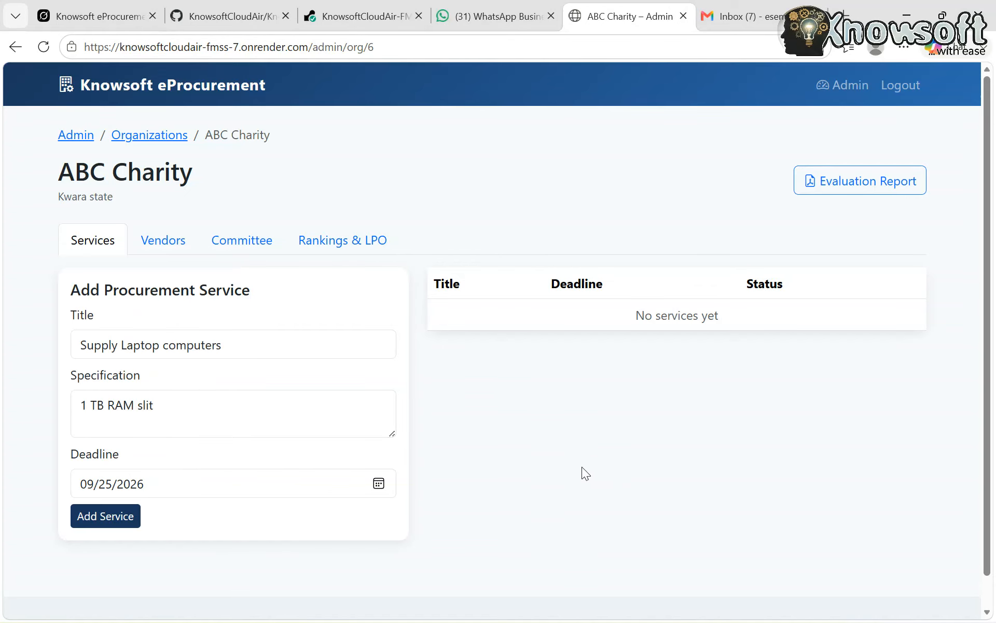
{"action": "left_click", "coordinate": [82, 521]}
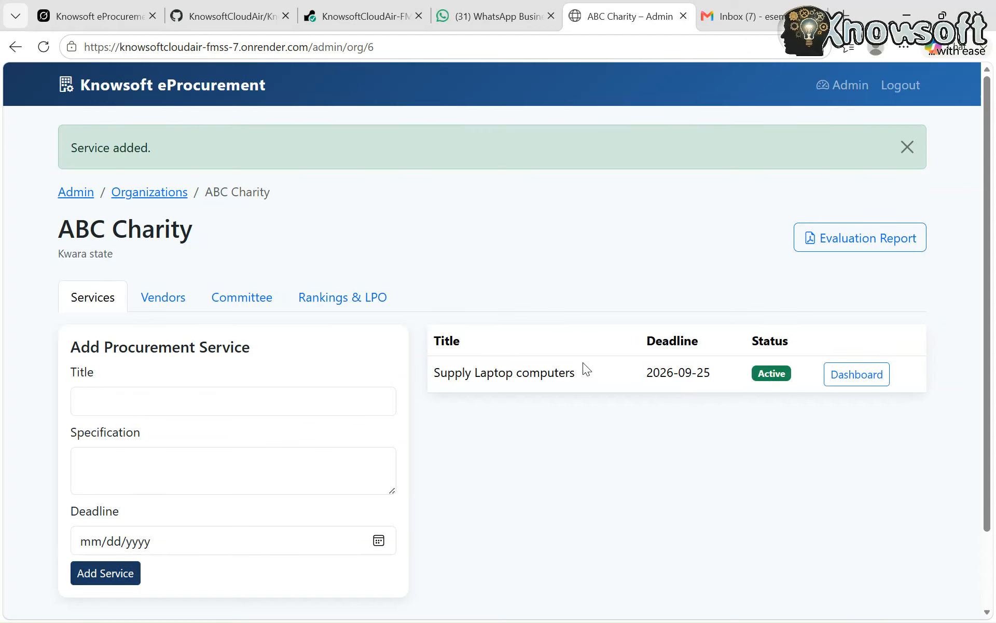
Title a second procurement service "Provision of lunch and Tea Break for 200 participants"
{"action": "left_click", "coordinate": [161, 401]}
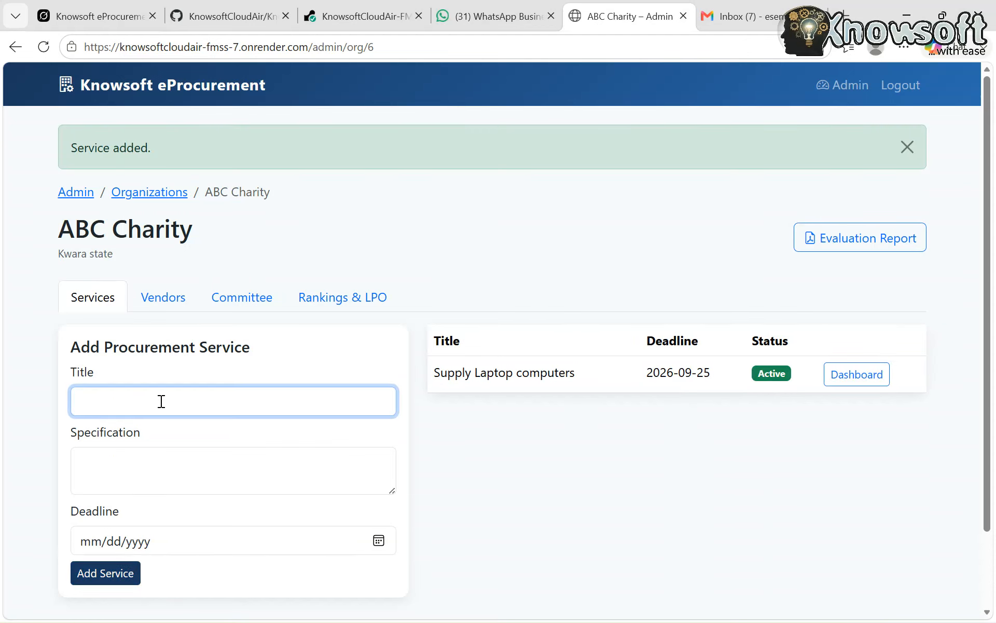
{"action": "type", "text": "Provision of lunch and Tea Bre"}
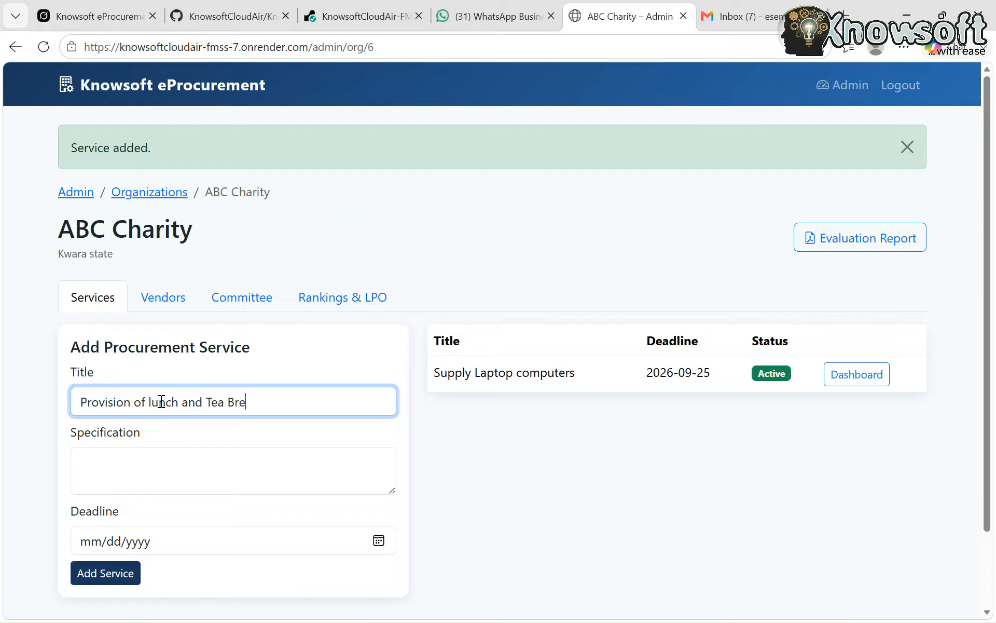
{"action": "type", "text": "ak for 200 participants"}
Enter "Lunch: Buffea Tea break: Different type of tea" as the catering service's specification
{"action": "left_click", "coordinate": [143, 469]}
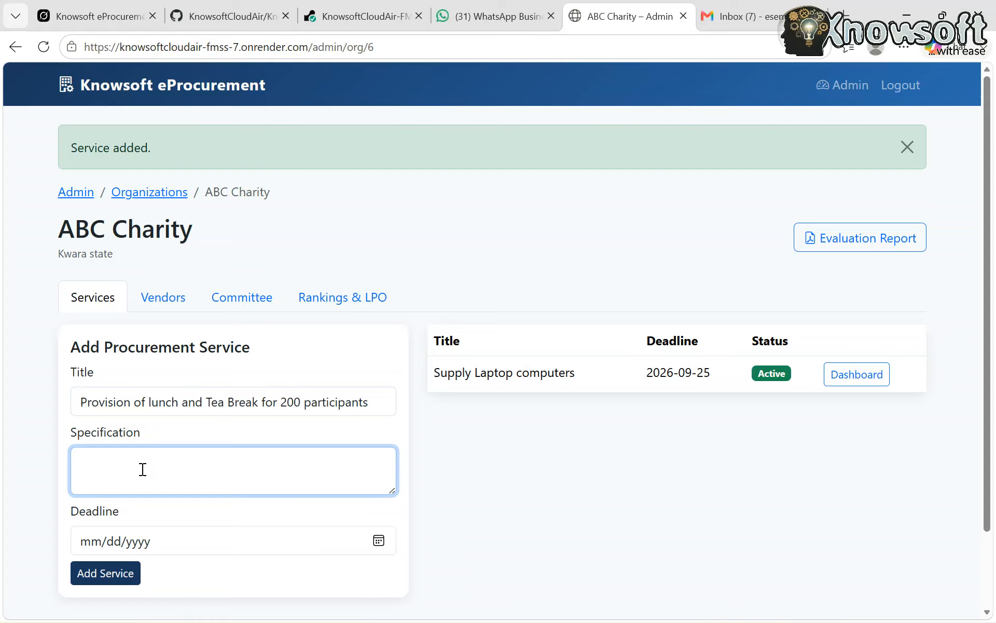
{"action": "type", "text": "Lunch"}
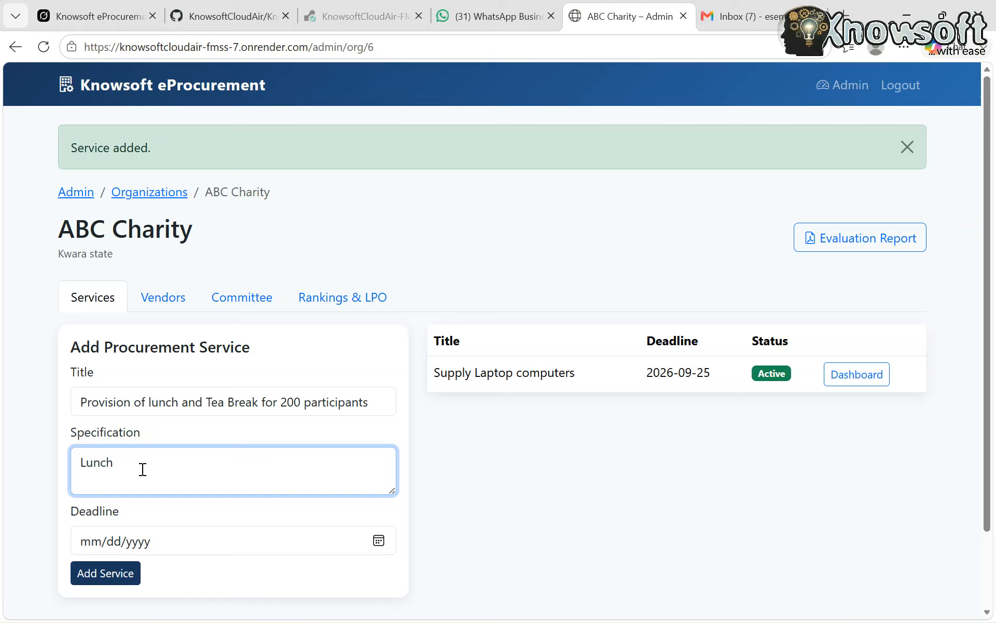
{"action": "type", "text": ": Buf"}
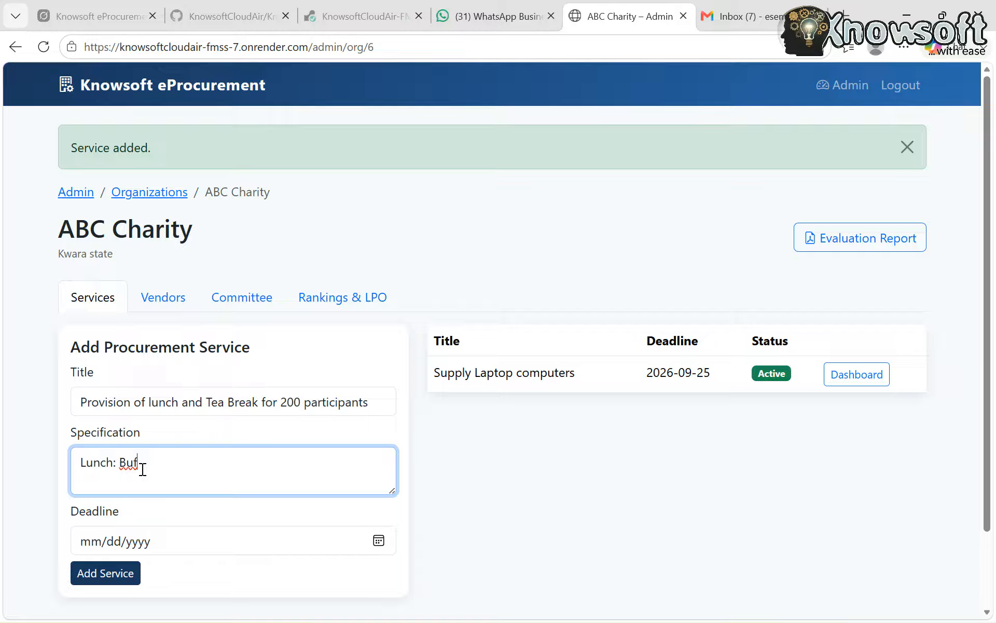
{"action": "key", "text": "BackSpace"}
{"action": "type", "text": "ffea Tea break"}
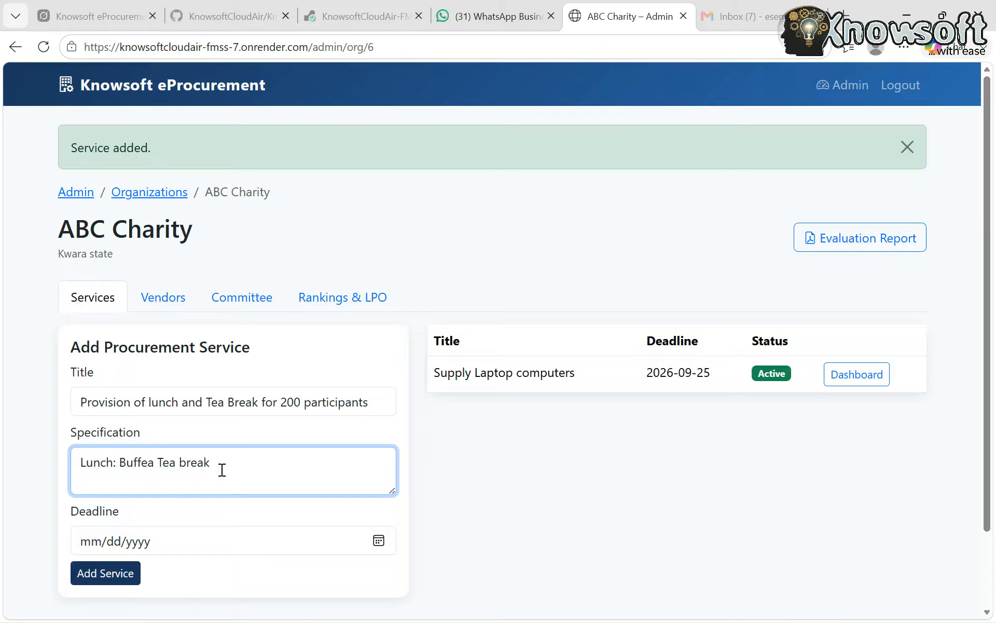
{"action": "type", "text": ": Different type of tea"}
Set the catering service's deadline to 09/17/2026 and add the service
{"action": "left_click", "coordinate": [270, 539]}
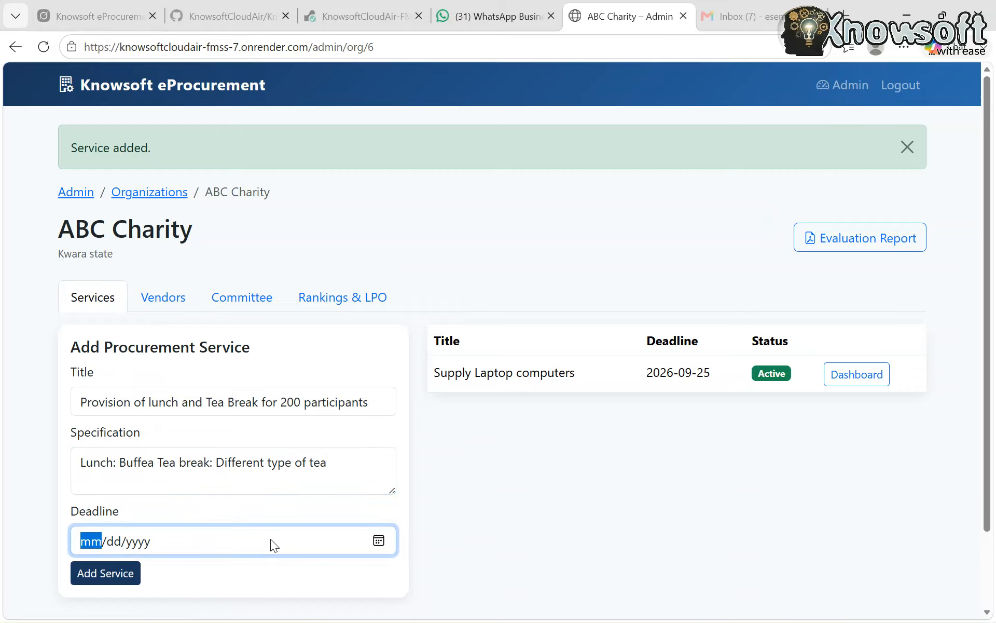
{"action": "left_click", "coordinate": [379, 541]}
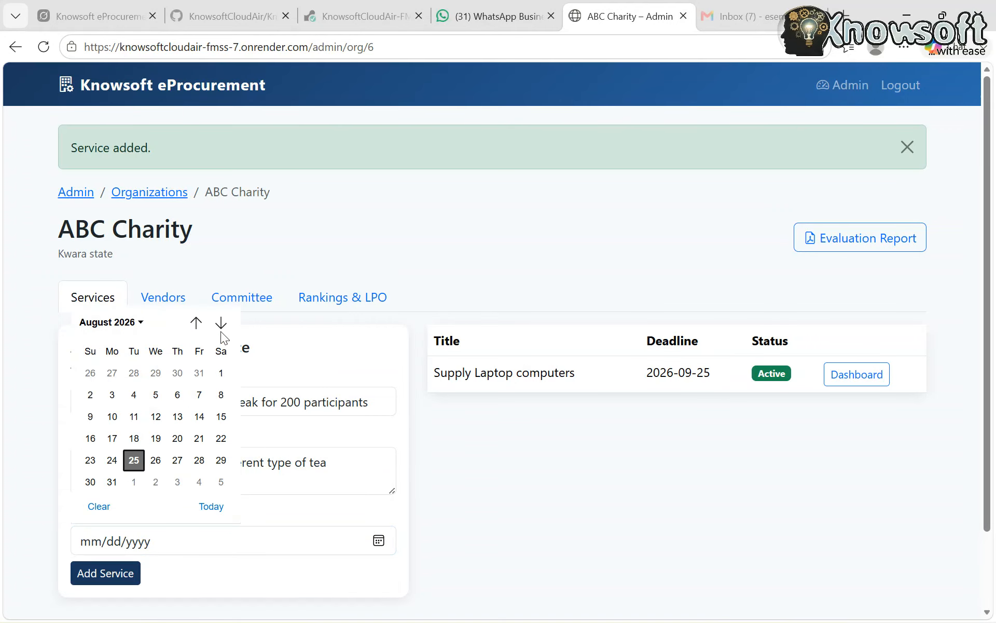
{"action": "left_click", "coordinate": [220, 323]}
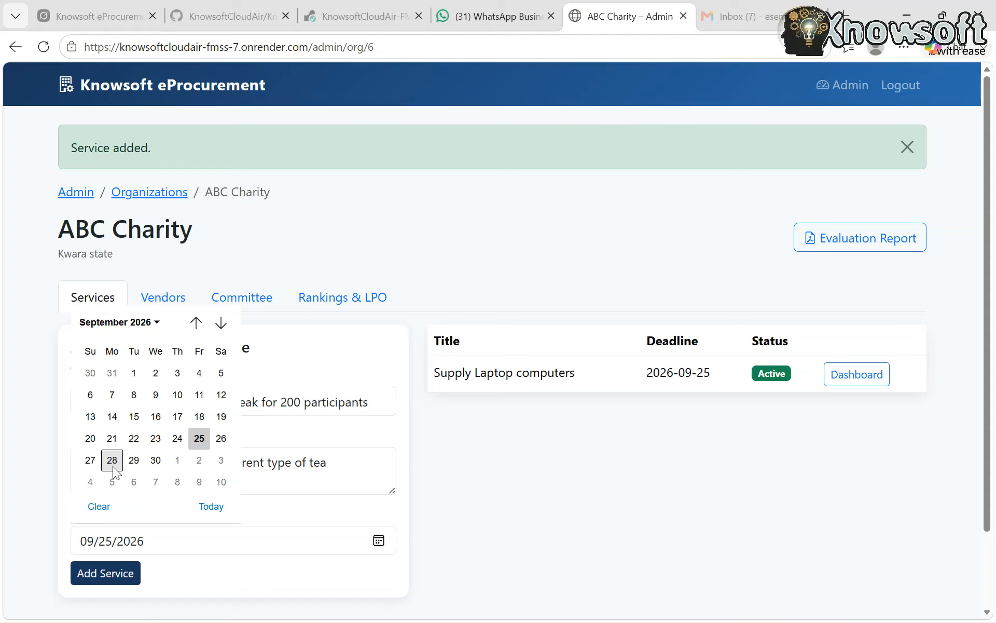
{"action": "left_click", "coordinate": [173, 420]}
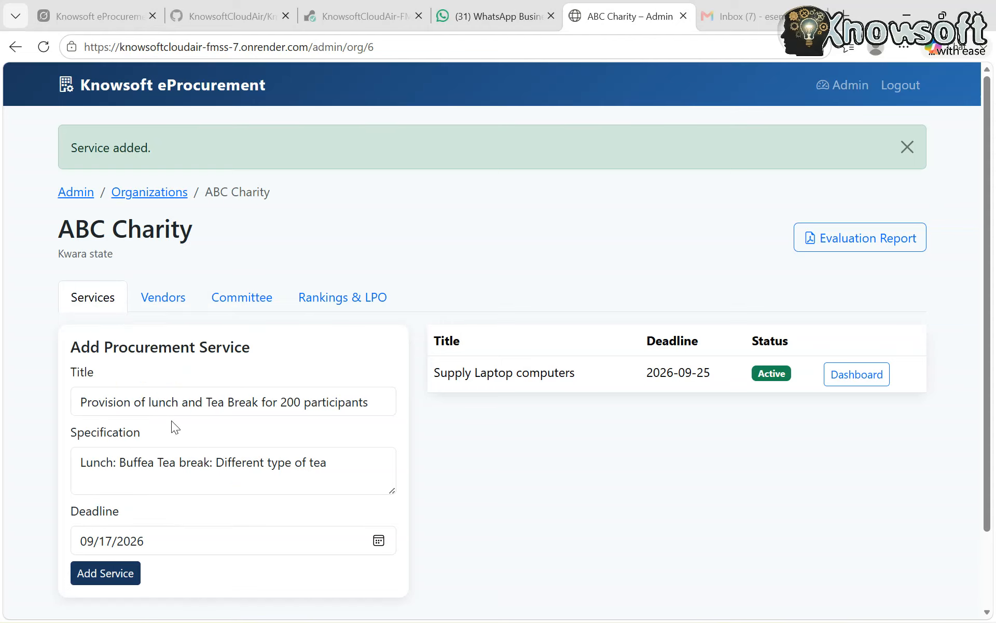
{"action": "left_click", "coordinate": [105, 573]}
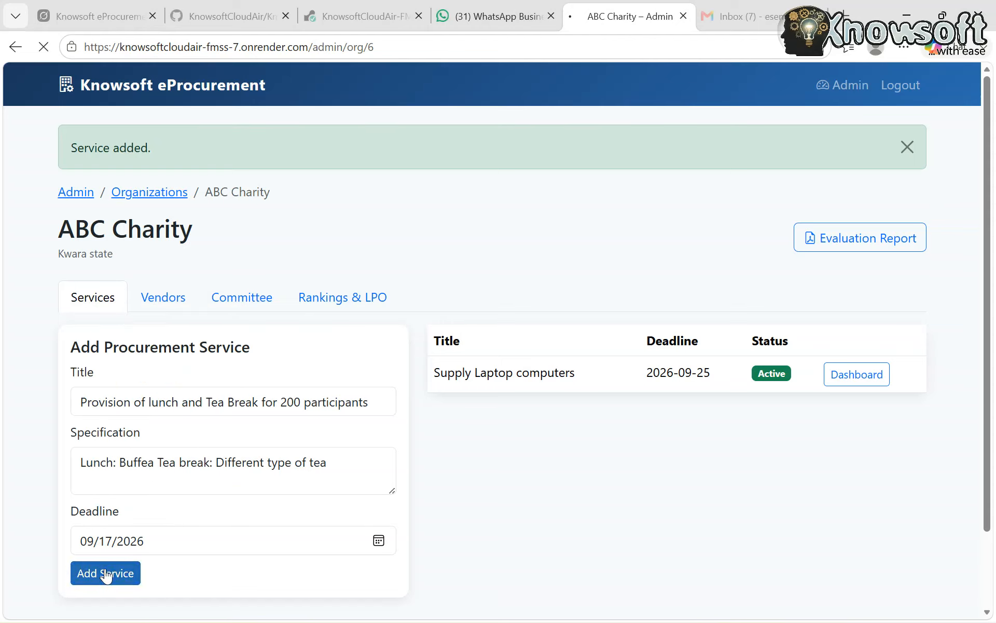
Title a third procurement service "Supply of Office Equipment for 70 LGAs in 3 state"
{"action": "left_click", "coordinate": [140, 391]}
{"action": "type", "text": "Sup"}
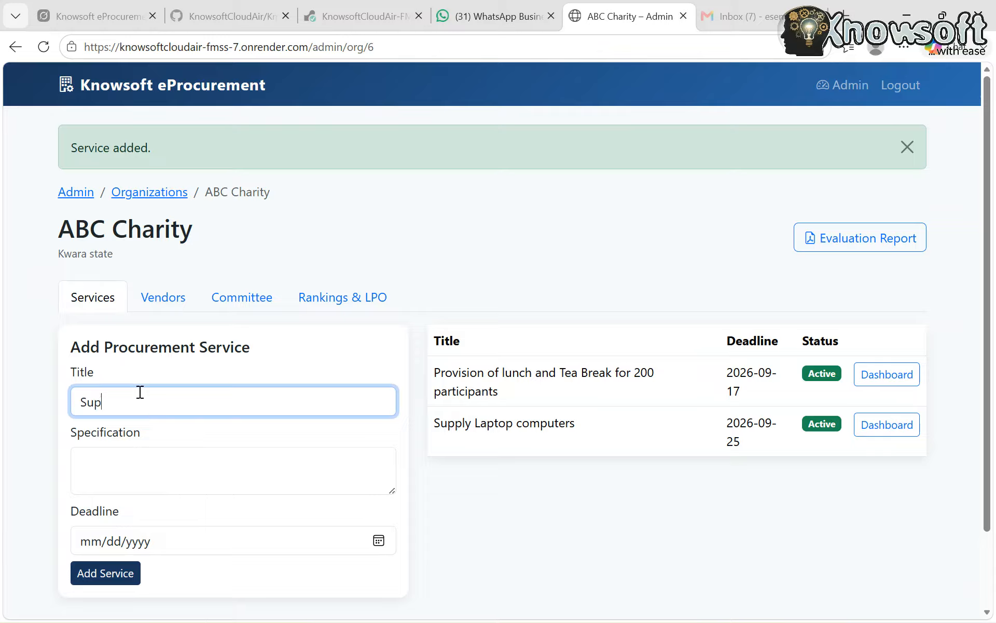
{"action": "type", "text": "ply of Office Equp"}
{"action": "key", "text": "BackSpace"}
{"action": "type", "text": "ipments for"}
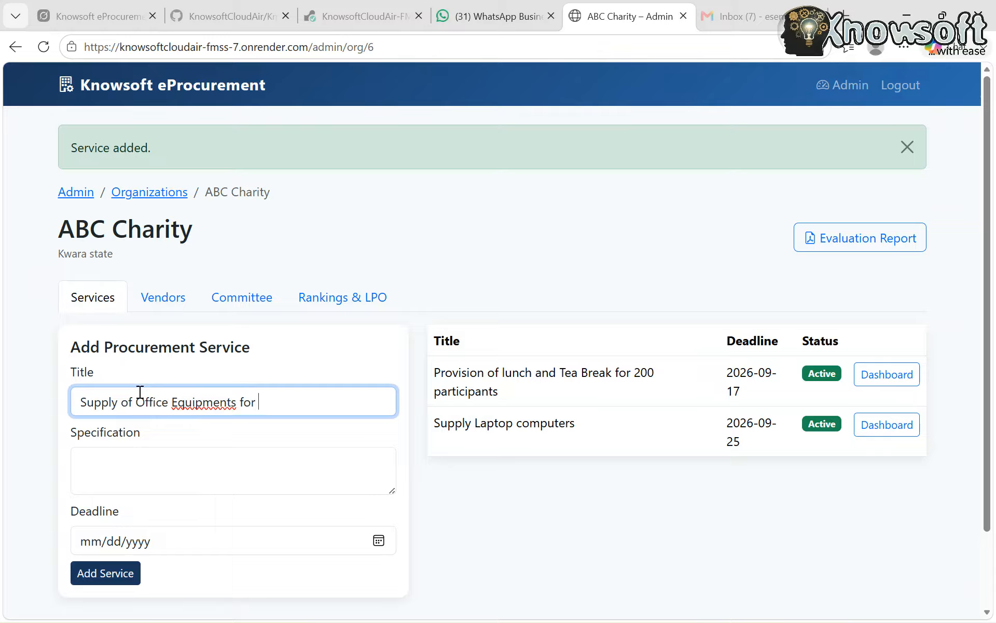
{"action": "key", "text": "BackSpace"}
{"action": "key", "text": "BackSpace"}
{"action": "key", "text": "BackSpace"}
{"action": "key", "text": "BackSpace"}
{"action": "key", "text": "BackSpace"}
{"action": "key", "text": "BackSpace"}
{"action": "type", "text": "for"}
{"action": "type", "text": "70 LGAs in"}
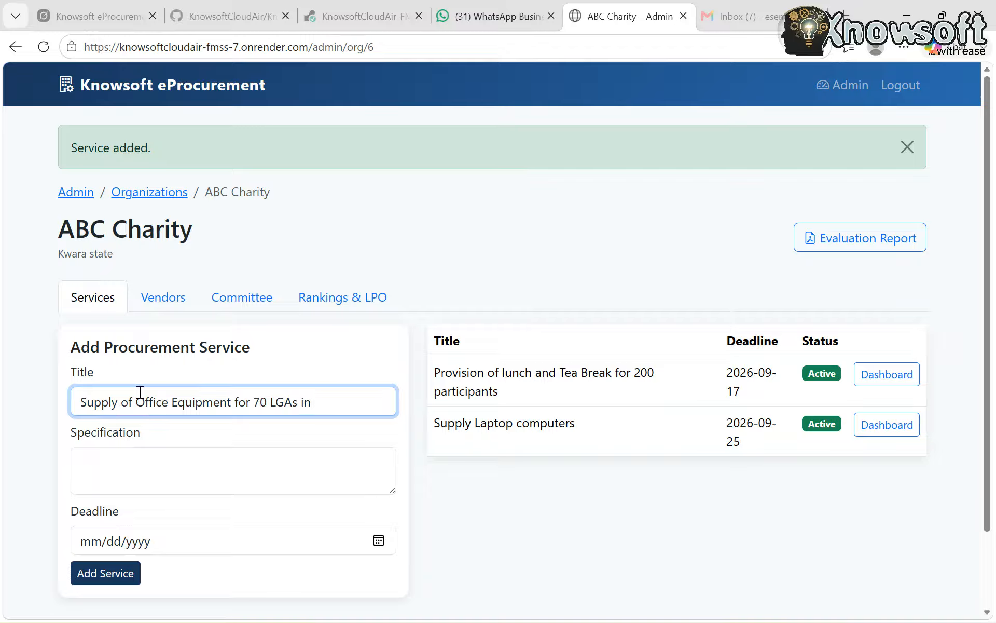
{"action": "type", "text": " 3 state"}
Specify "Table , Desk, Printer, File Cabin" for the office equipment service
{"action": "left_click", "coordinate": [131, 468]}
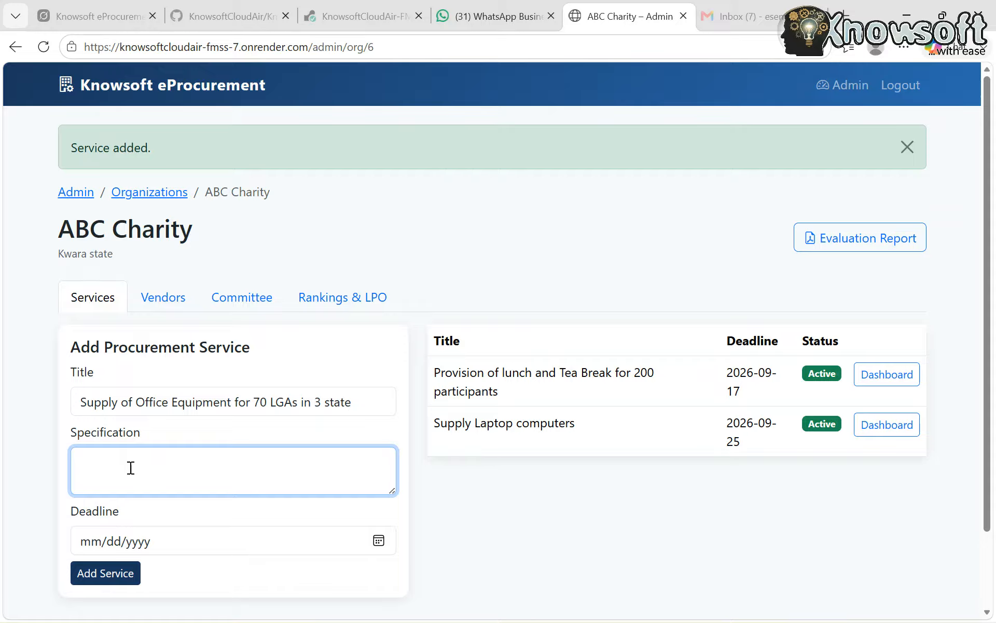
{"action": "type", "text": "Table , Desk, Printer, File Cabin"}
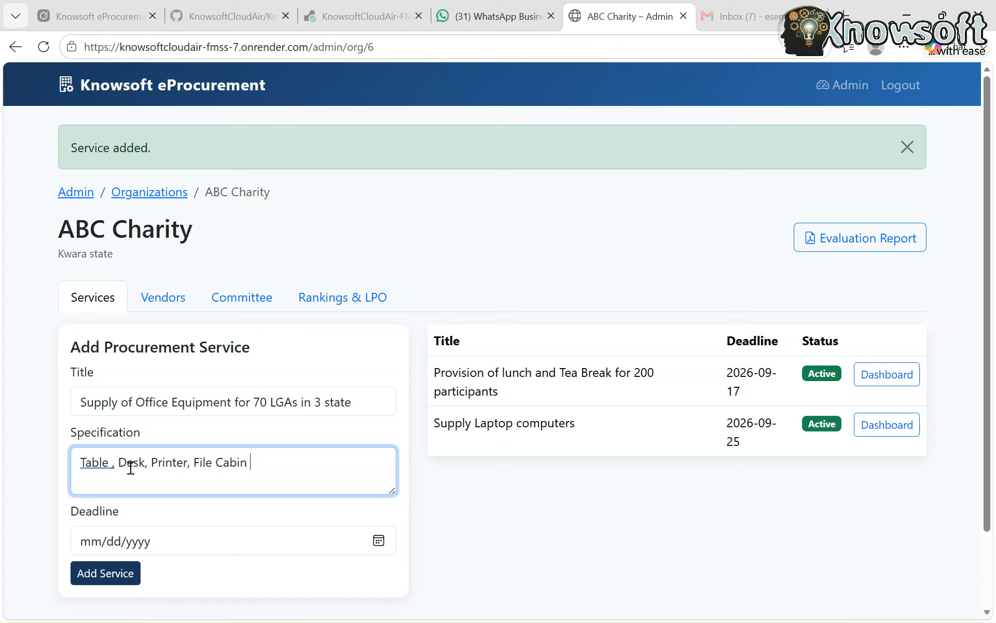
Set the office equipment service's deadline to 09/30/2026 and add the service
{"action": "left_click", "coordinate": [199, 540]}
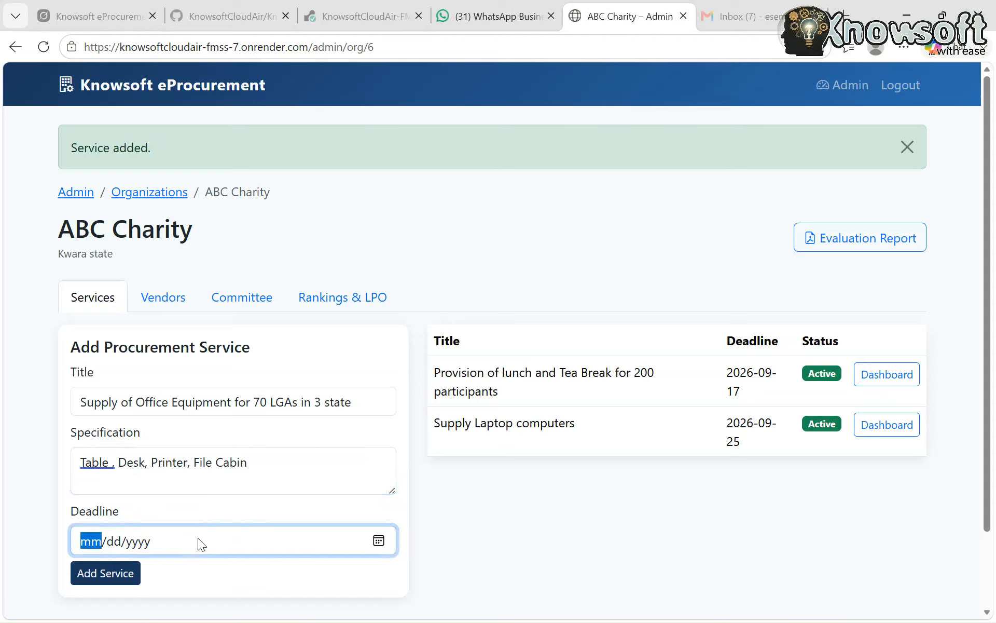
{"action": "left_click", "coordinate": [379, 539]}
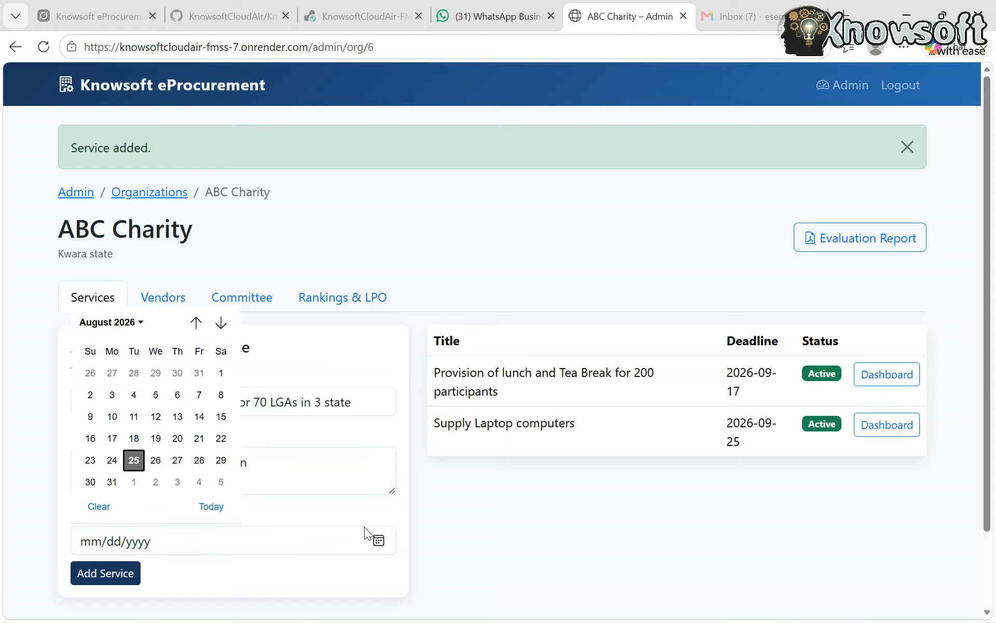
{"action": "left_click", "coordinate": [221, 324]}
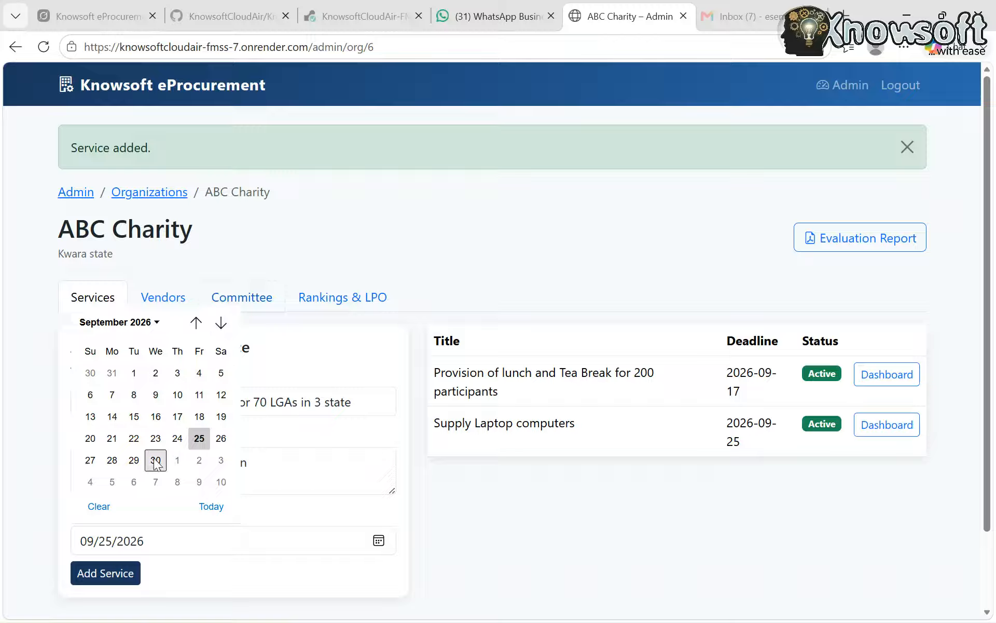
{"action": "left_click", "coordinate": [155, 460]}
{"action": "left_click", "coordinate": [107, 573]}
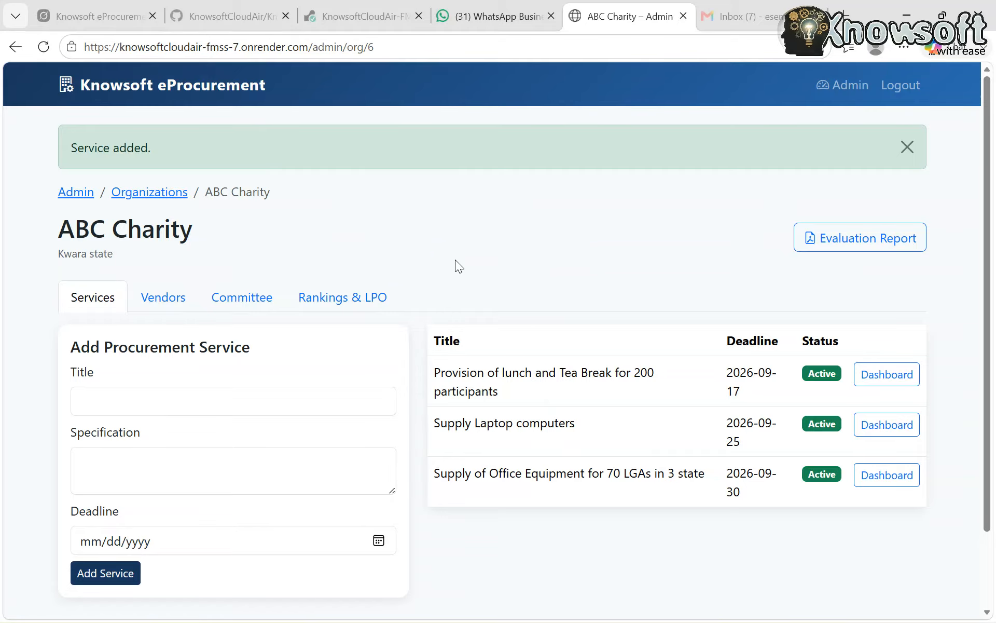
Look through ABC Charity's registered vendors and its committee members section
{"action": "scroll", "coordinate": [411, 313], "scroll_direction": "down", "scroll_amount": 1}
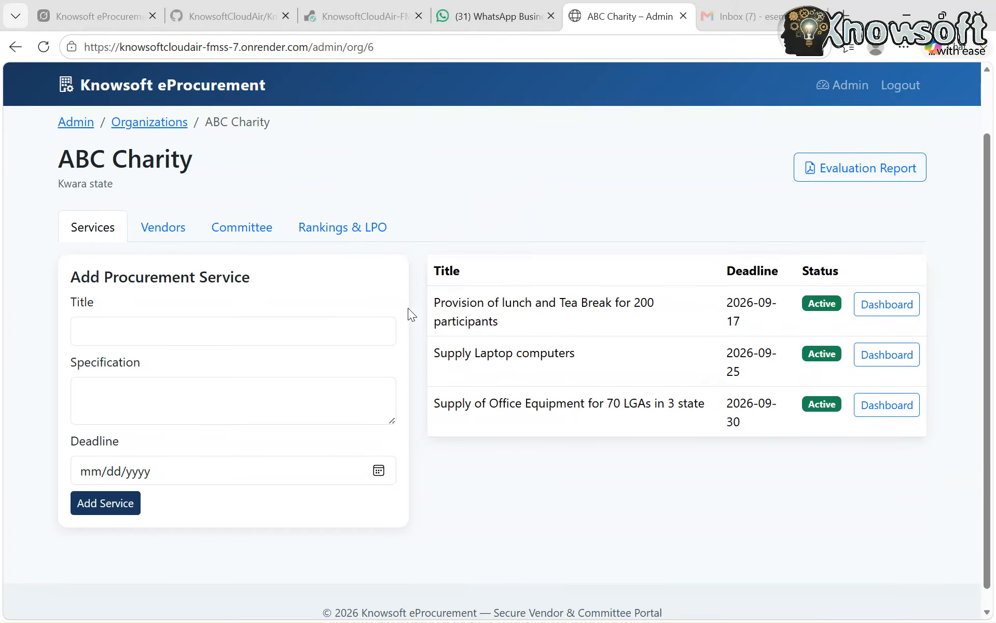
{"action": "left_click", "coordinate": [161, 238]}
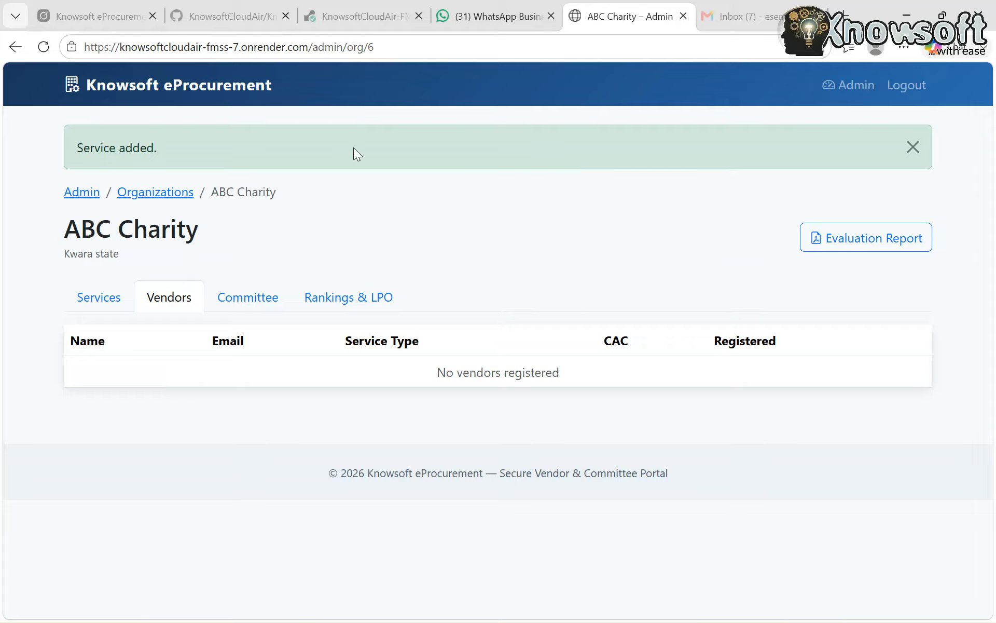
{"action": "left_click", "coordinate": [17, 48]}
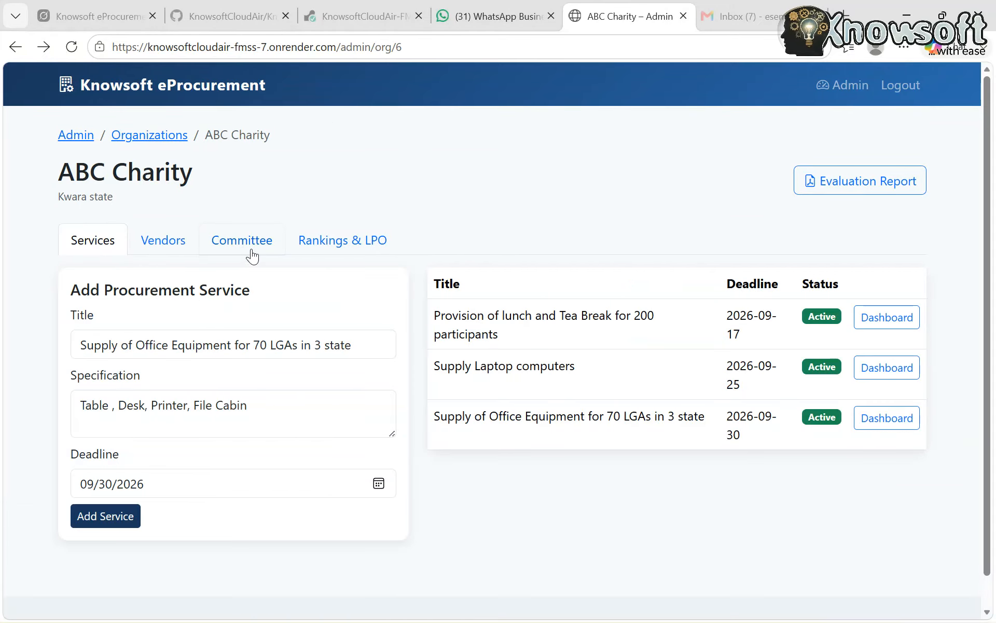
{"action": "left_click", "coordinate": [254, 250]}
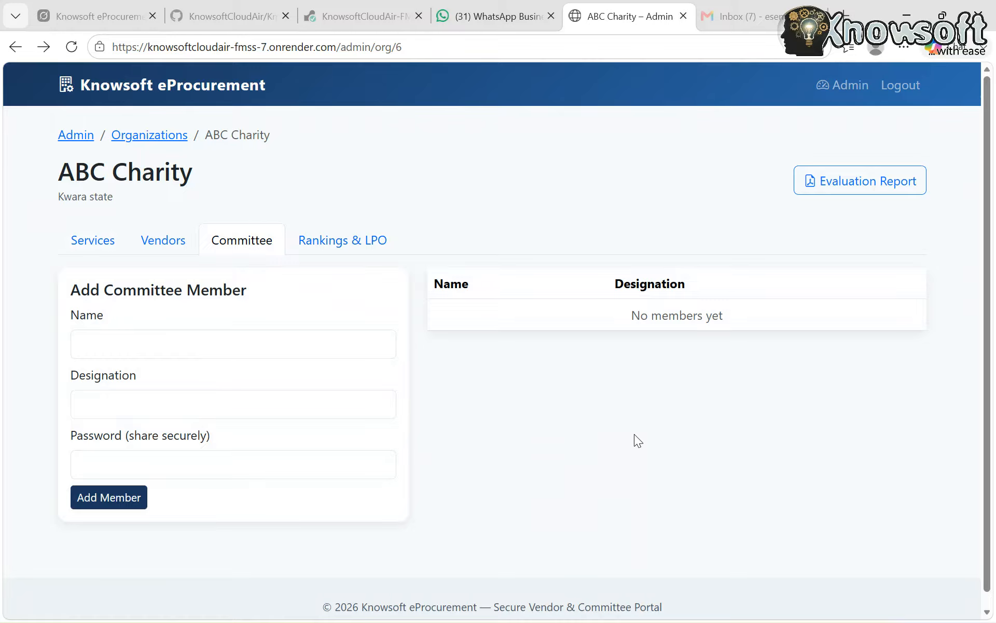
Log out of the admin account and open the portal of the recipient organization ABC Charity
{"action": "left_click", "coordinate": [893, 97]}
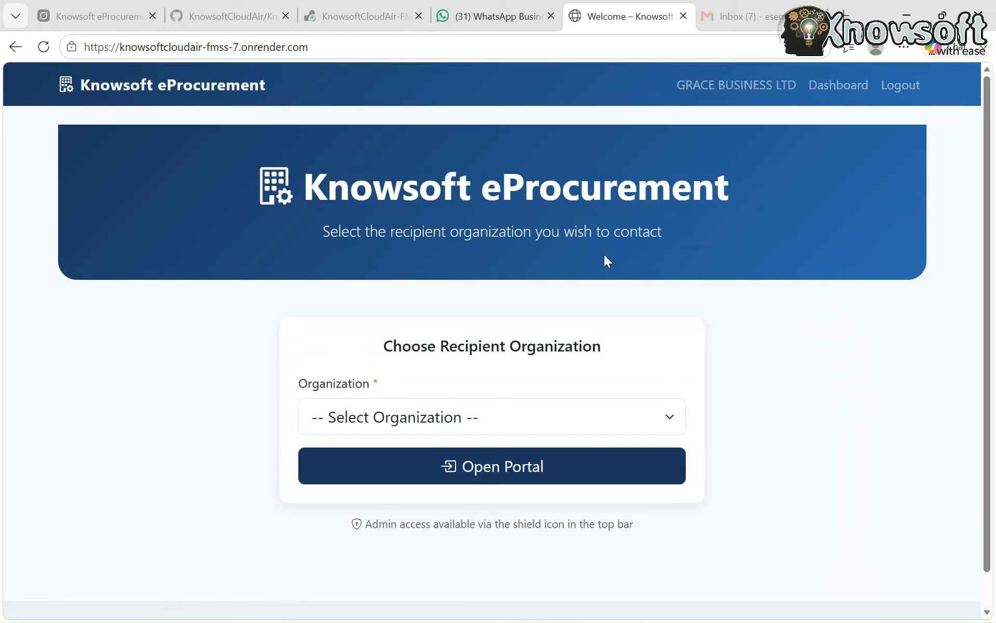
{"action": "left_click", "coordinate": [449, 417]}
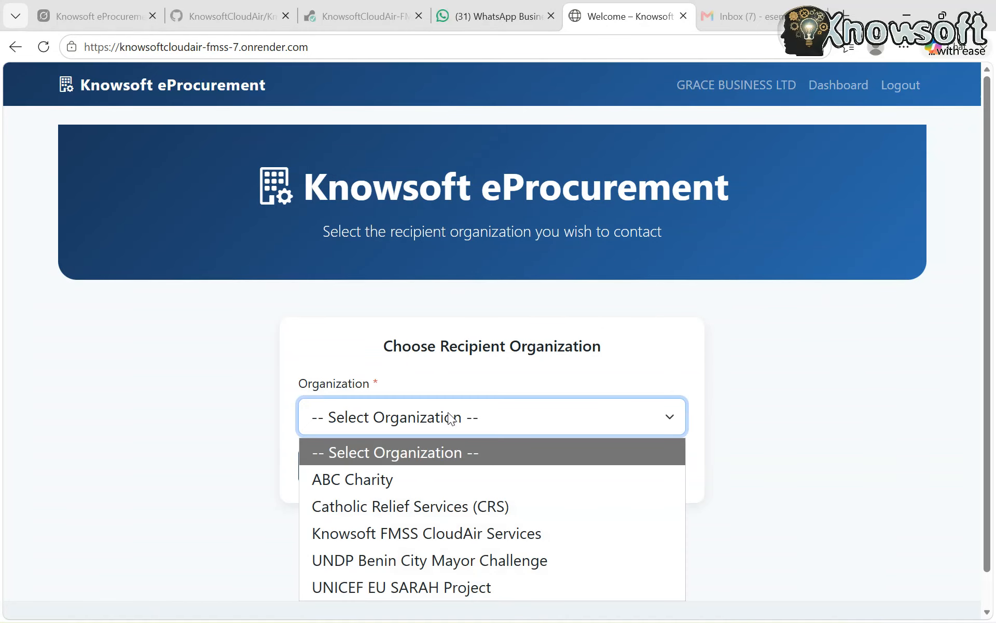
{"action": "left_click", "coordinate": [369, 480]}
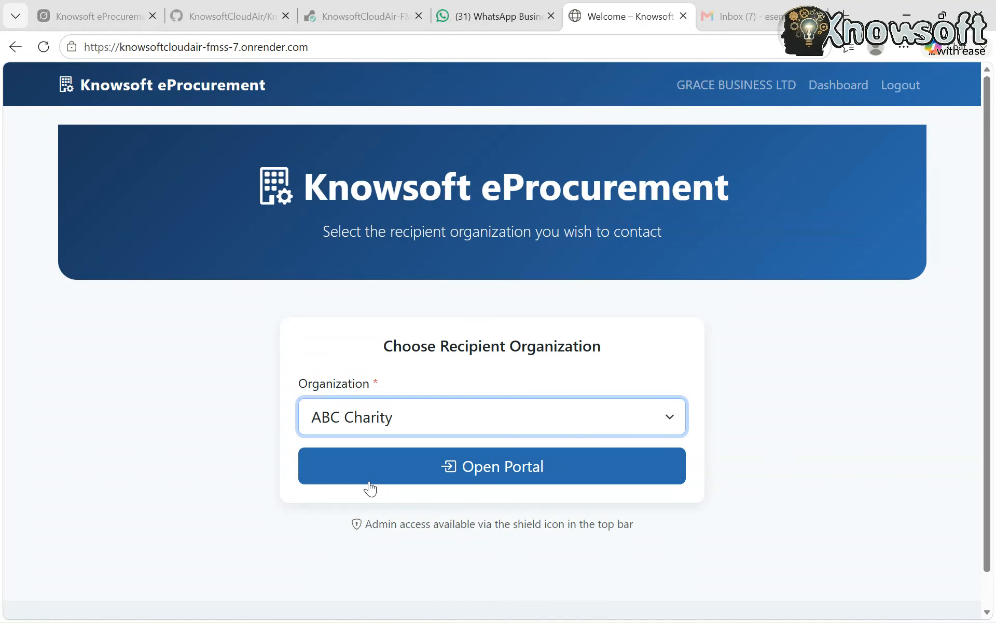
{"action": "left_click", "coordinate": [502, 488]}
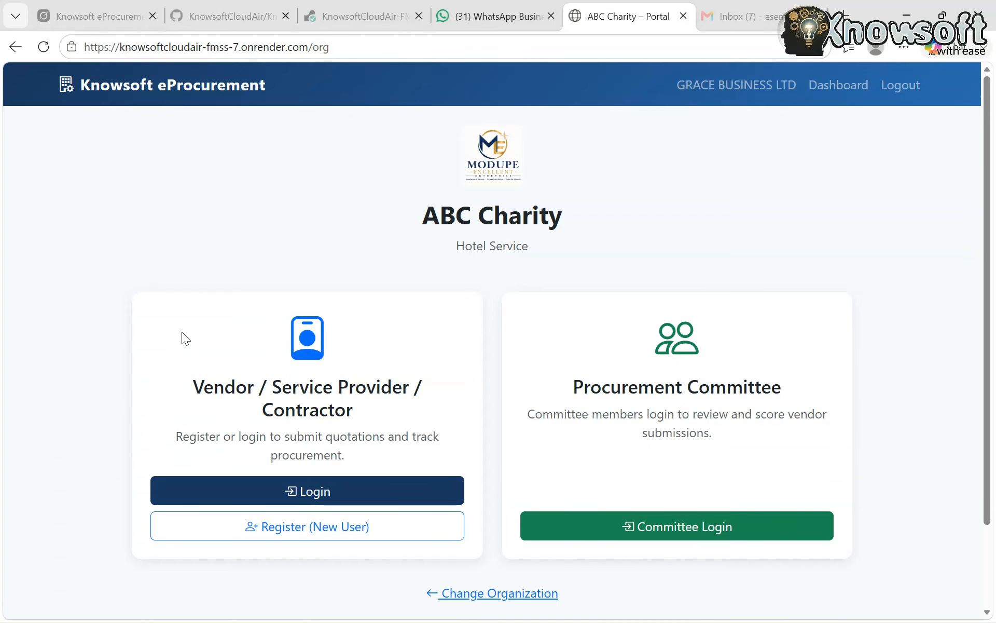
Open new vendor registration for ABC Charity and fill the form with the saved GRACE BUSINESS LTD details
{"action": "scroll", "coordinate": [181, 332], "scroll_direction": "down", "scroll_amount": 2}
{"action": "scroll", "coordinate": [181, 332], "scroll_direction": "up", "scroll_amount": 2}
{"action": "scroll", "coordinate": [441, 299], "scroll_direction": "down", "scroll_amount": 2}
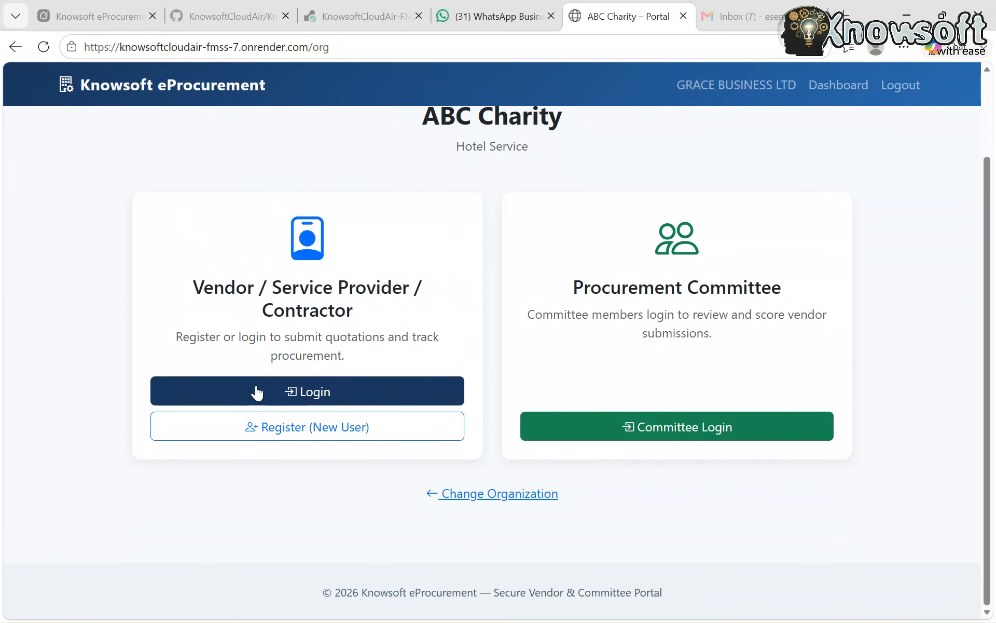
{"action": "left_click", "coordinate": [309, 429]}
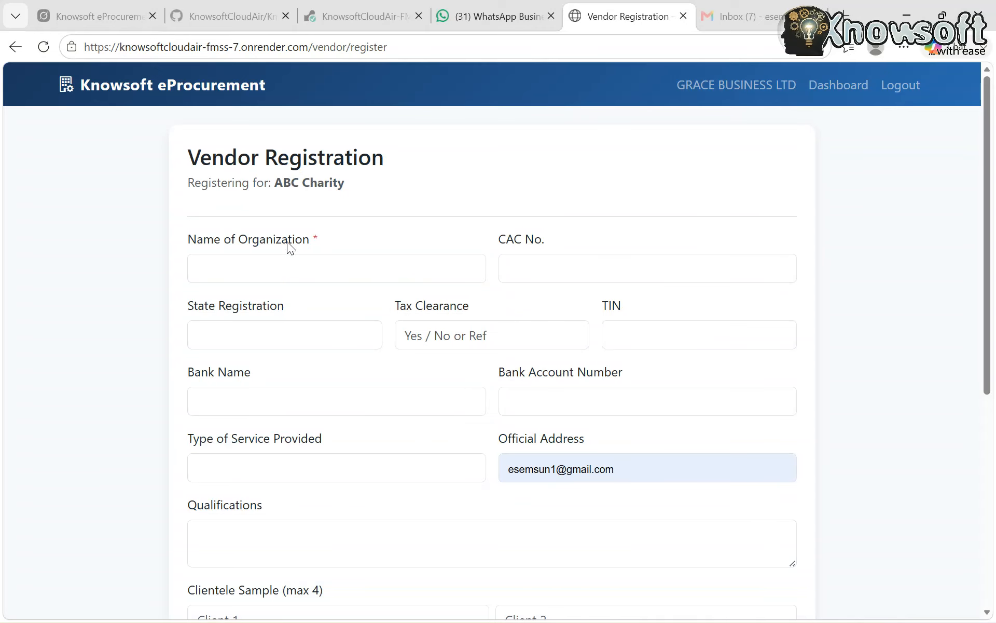
{"action": "left_click", "coordinate": [263, 266]}
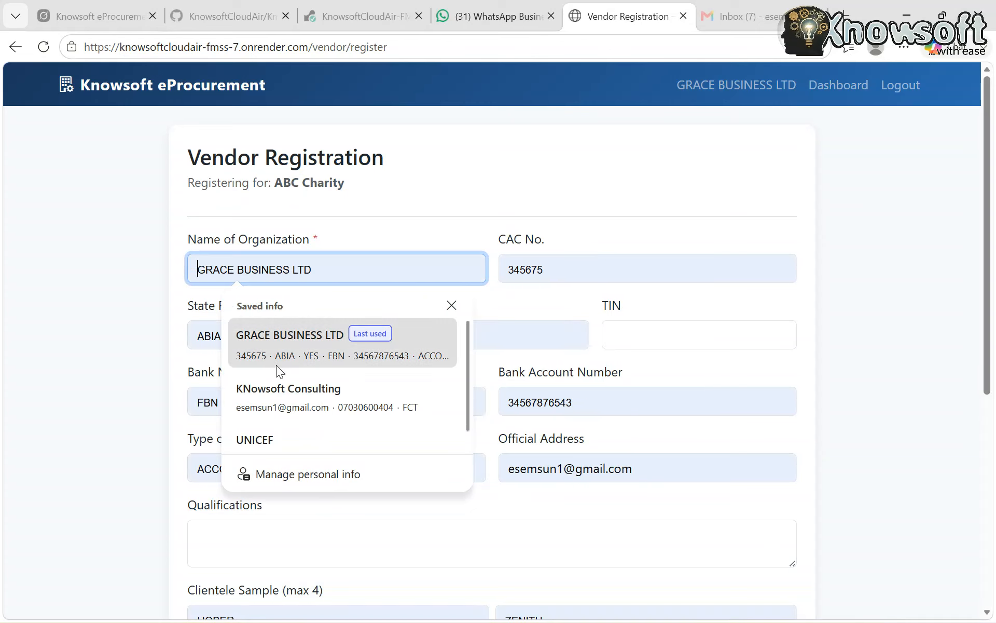
{"action": "left_click", "coordinate": [276, 365]}
{"action": "scroll", "coordinate": [368, 468], "scroll_direction": "down", "scroll_amount": 4}
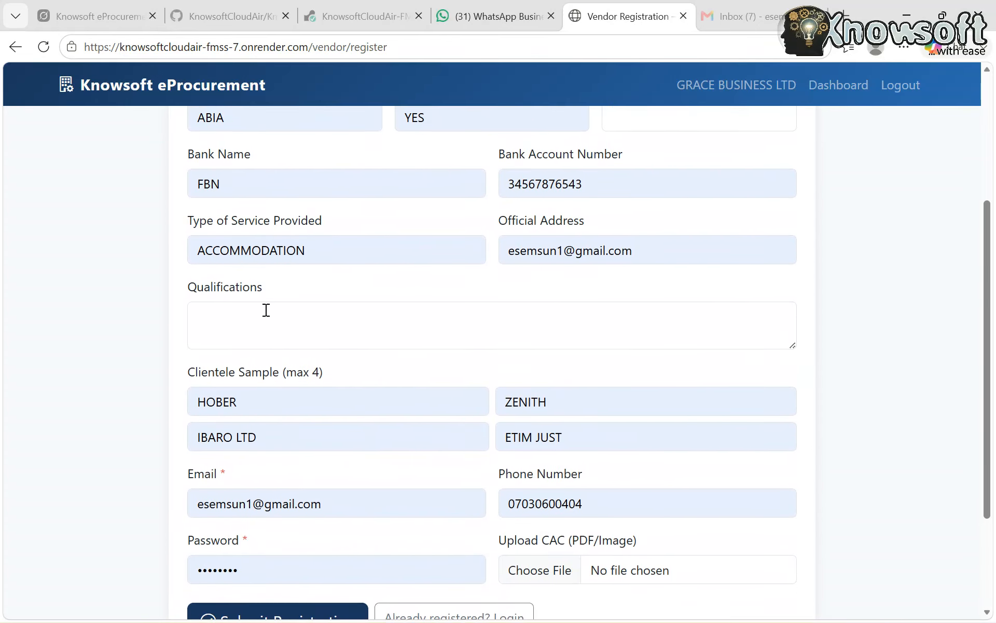
Enter "Hotel Business and food supply" as the vendor's qualifications
{"action": "left_click", "coordinate": [265, 310]}
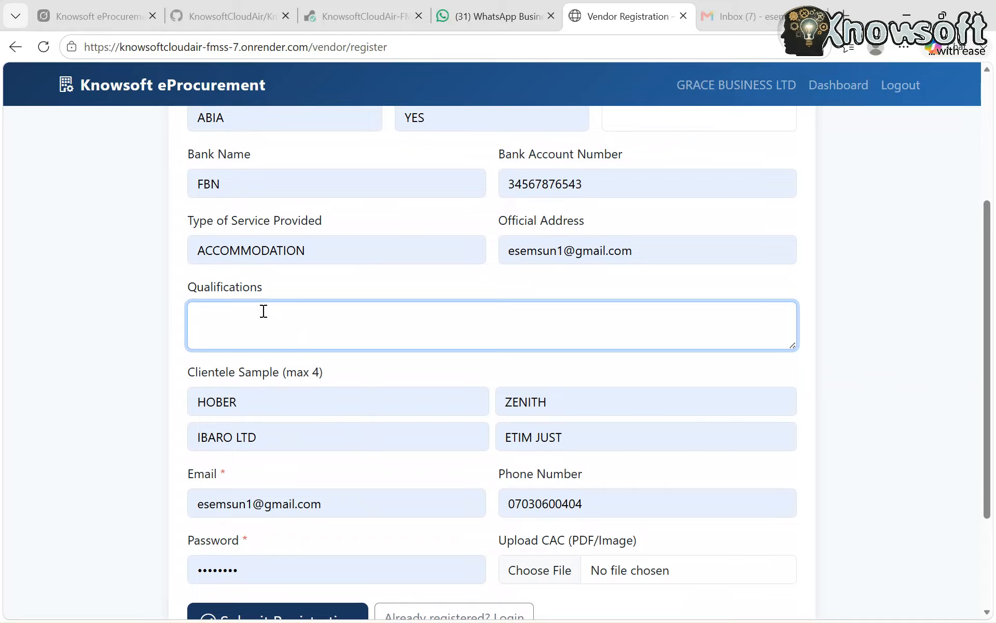
{"action": "type", "text": "Hotel Business and food supply"}
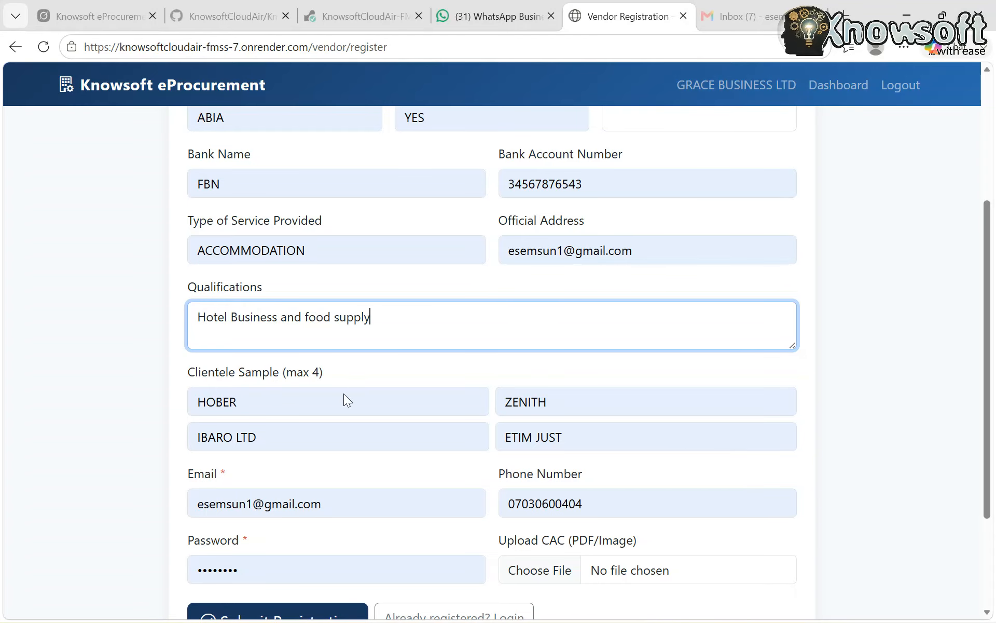
Replace the autofilled password in the GRACE BUSINESS LTD registration with a new account password
{"action": "scroll", "coordinate": [394, 456], "scroll_direction": "down", "scroll_amount": 3}
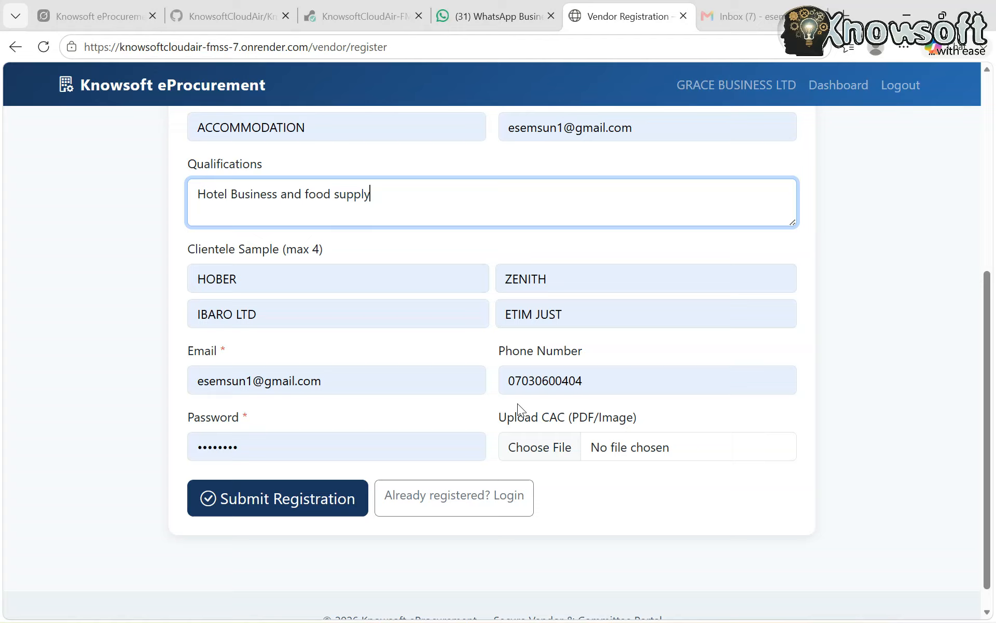
{"action": "left_click", "coordinate": [275, 447]}
{"action": "key", "text": "BackSpace"}
{"action": "key", "text": "BackSpace"}
{"action": "key", "text": "BackSpace"}
{"action": "key", "text": "BackSpace"}
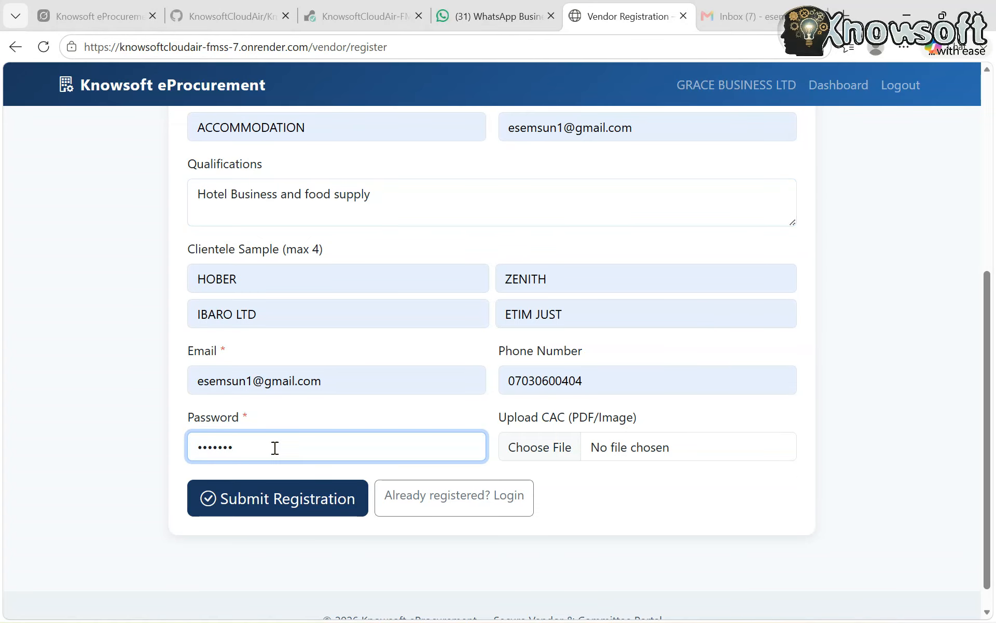
{"action": "key", "text": "BackSpace"}
{"action": "key", "text": "BackSpace"}
{"action": "key", "text": "BackSpace"}
{"action": "scroll", "coordinate": [274, 448], "scroll_direction": "up", "scroll_amount": 6}
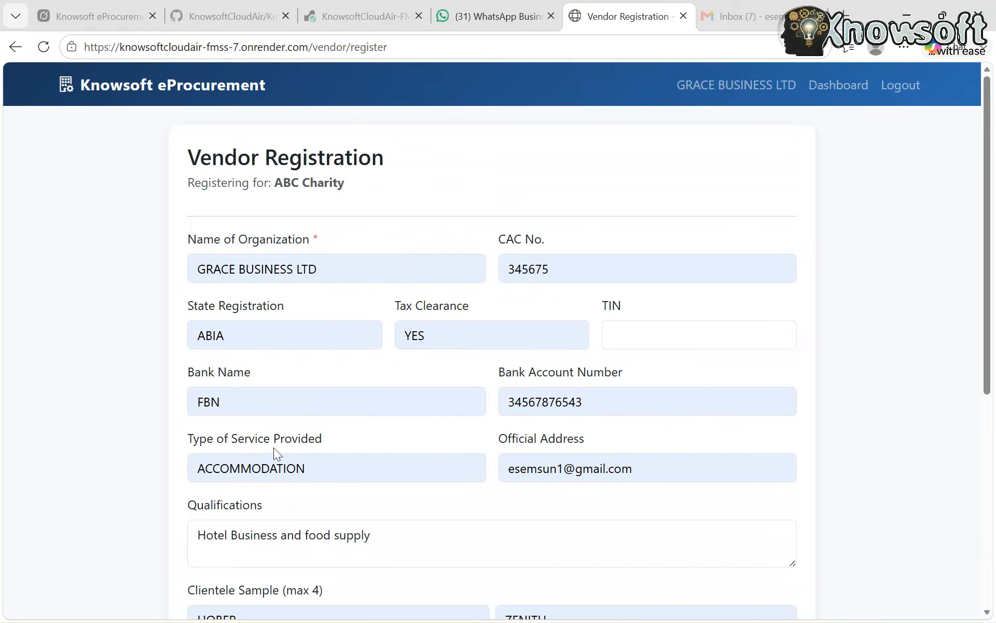
{"action": "scroll", "coordinate": [273, 447], "scroll_direction": "down", "scroll_amount": 6}
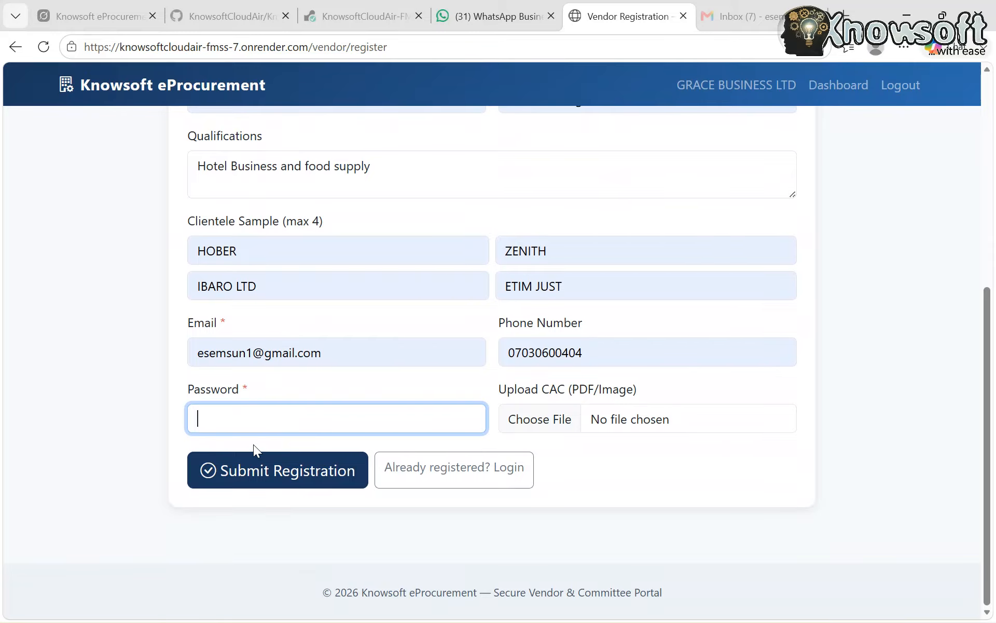
{"action": "type", "text": "•••••••••"}
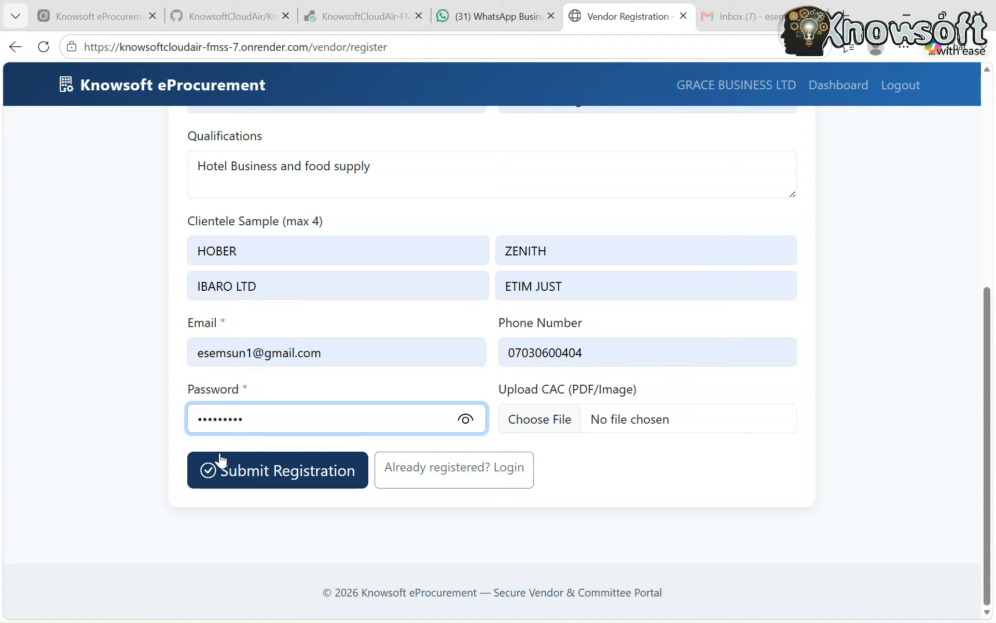
Attach the inv_1_20260825_103835_LPO PDF from Downloads as the CAC document and submit the registration, without updating the browser's saved password
{"action": "left_click", "coordinate": [542, 422]}
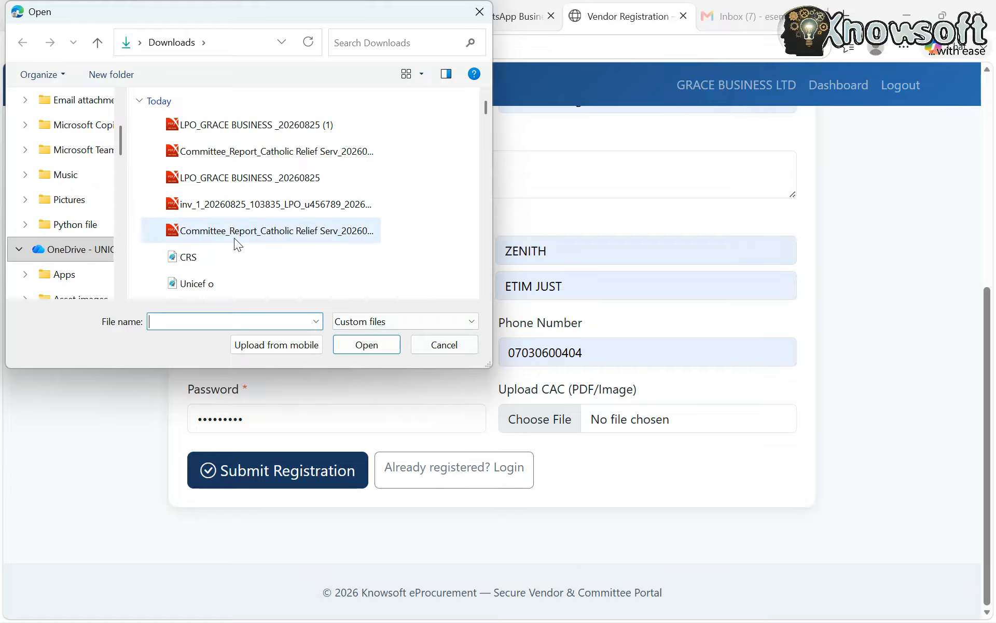
{"action": "scroll", "coordinate": [244, 236], "scroll_direction": "down", "scroll_amount": 1}
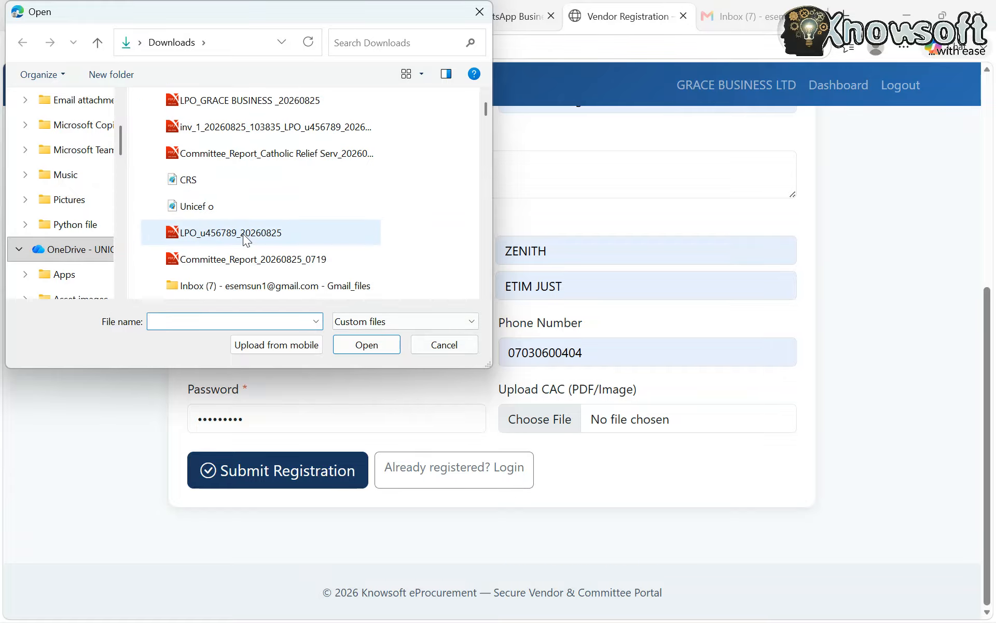
{"action": "scroll", "coordinate": [240, 231], "scroll_direction": "up", "scroll_amount": 1}
{"action": "left_click", "coordinate": [227, 214]}
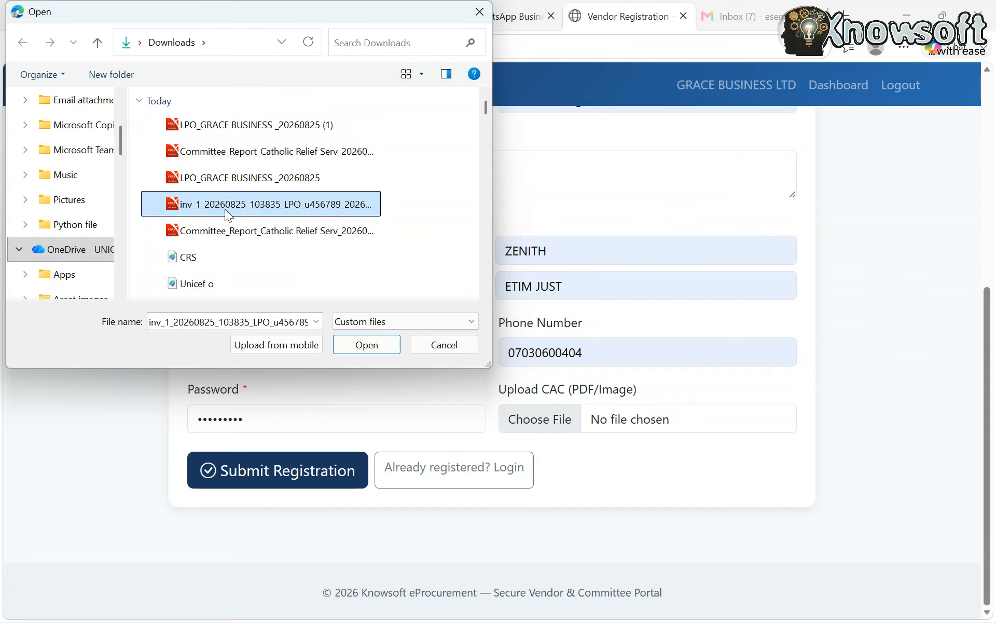
{"action": "left_click", "coordinate": [365, 345]}
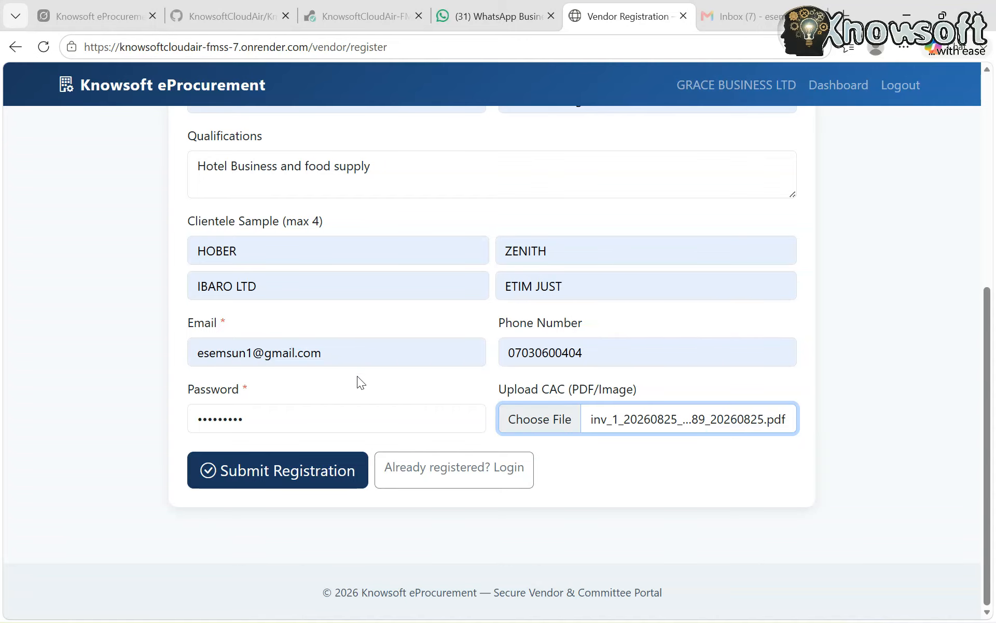
{"action": "left_click", "coordinate": [292, 475]}
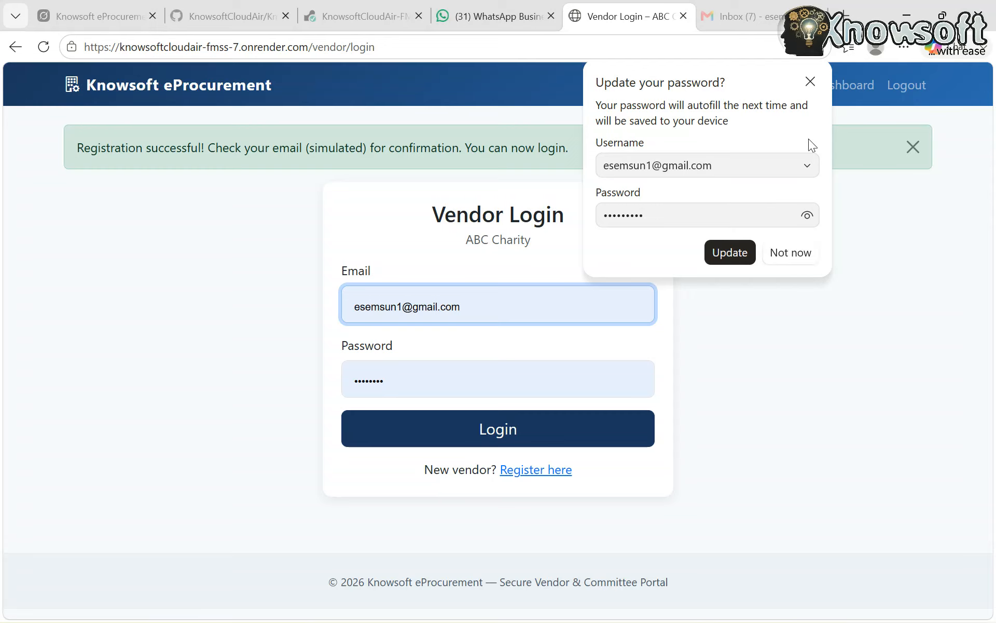
{"action": "left_click", "coordinate": [809, 86]}
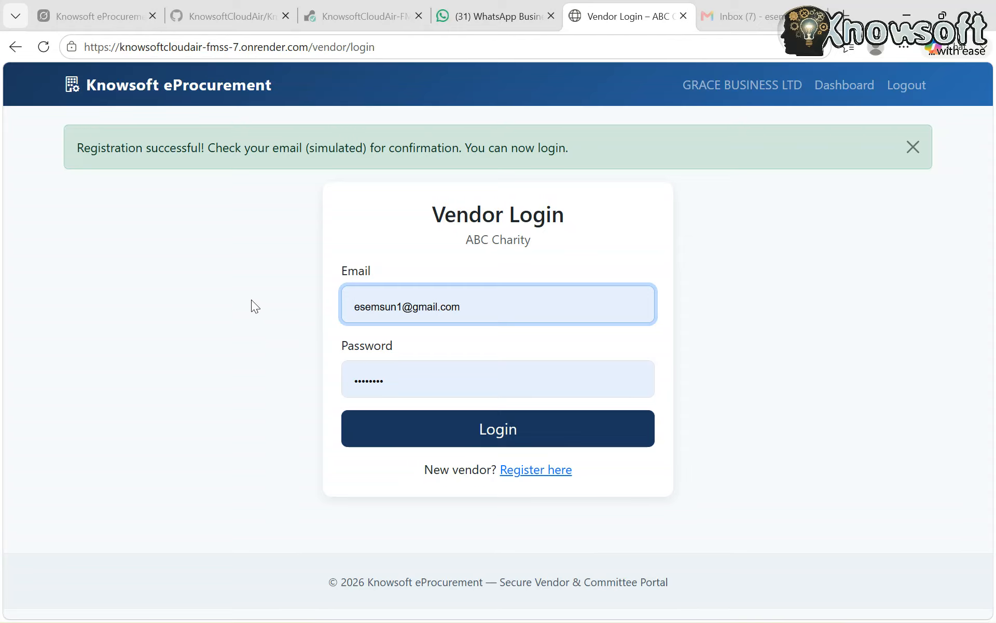
Start another vendor registration for ABC Charity with "Furniture PLC" as the name of the organization
{"action": "left_click", "coordinate": [555, 469]}
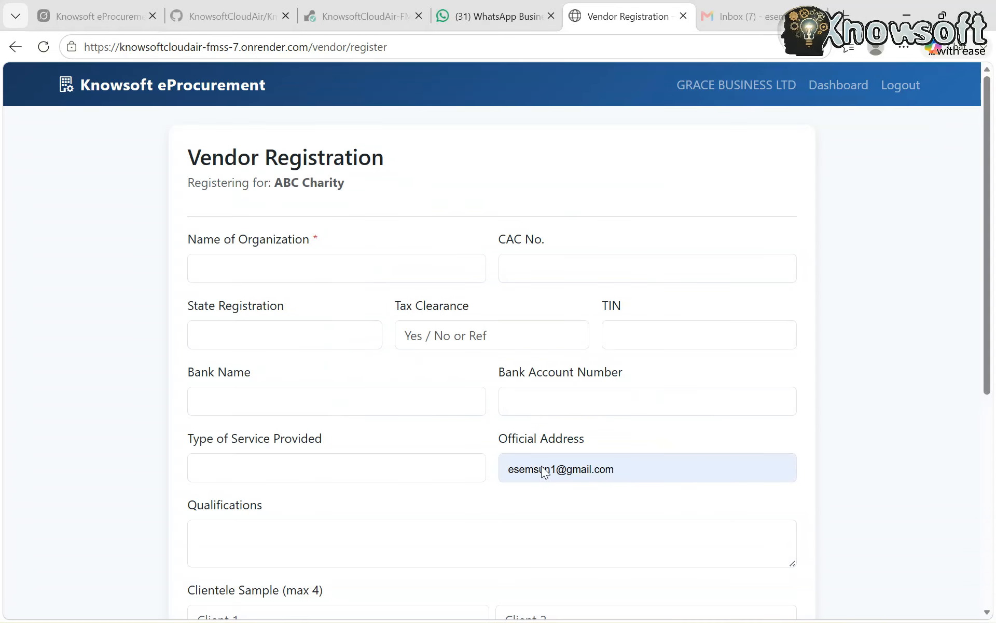
{"action": "left_click", "coordinate": [265, 274]}
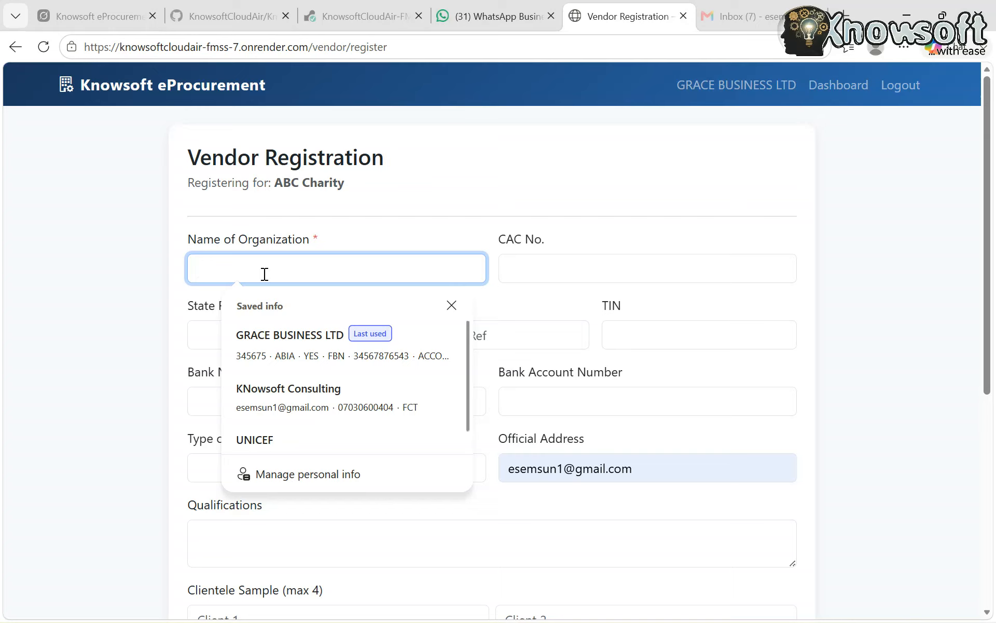
{"action": "type", "text": "F"}
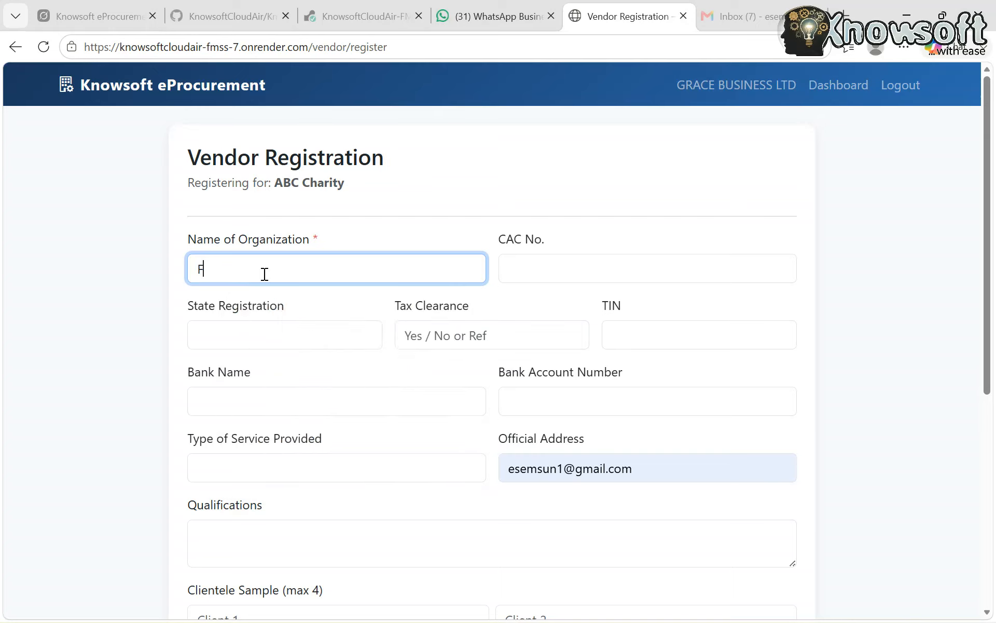
{"action": "type", "text": "ur"}
{"action": "type", "text": "tune"}
{"action": "key", "text": "BackSpace"}
{"action": "key", "text": "BackSpace"}
{"action": "key", "text": "BackSpace"}
{"action": "key", "text": "BackSpace"}
{"action": "key", "text": "BackSpace"}
{"action": "key", "text": "BackSpace"}
{"action": "type", "text": "niture PL"}
{"action": "key", "text": "BackSpace"}
{"action": "key", "text": "BackSpace"}
{"action": "key", "text": "BackSpace"}
{"action": "key", "text": "BackSpace"}
{"action": "key", "text": "BackSpace"}
{"action": "key", "text": "BackSpace"}
{"action": "key", "text": "BackSpace"}
{"action": "key", "text": "BackSpace"}
{"action": "key", "text": "BackSpace"}
{"action": "type", "text": "rniture PLC"}
Enter Furniture PLC's CAC number and fill the remaining details from the saved ABIA entry
{"action": "left_click", "coordinate": [568, 276]}
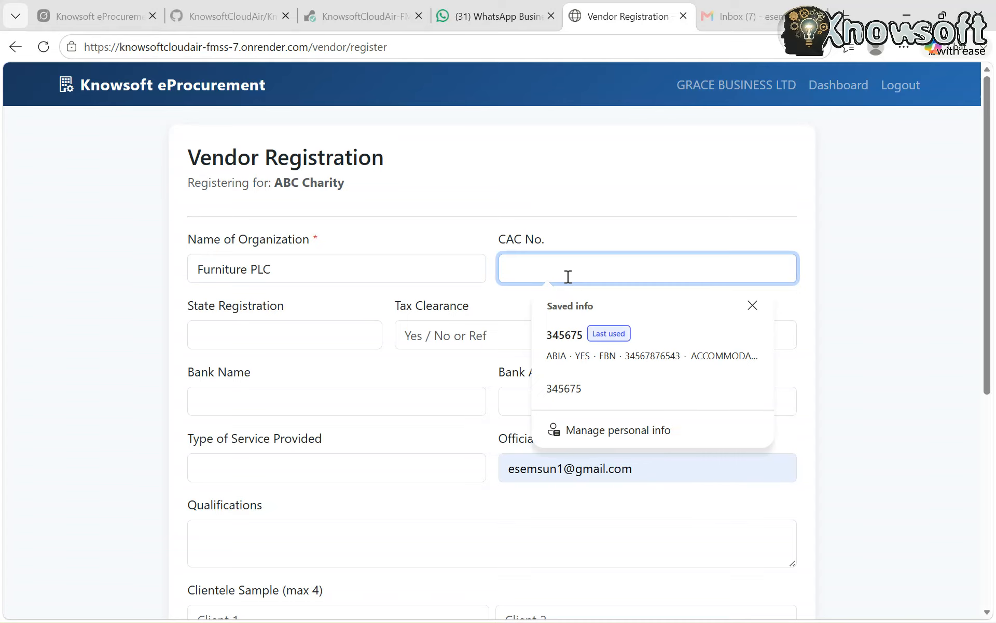
{"action": "type", "text": "345675"}
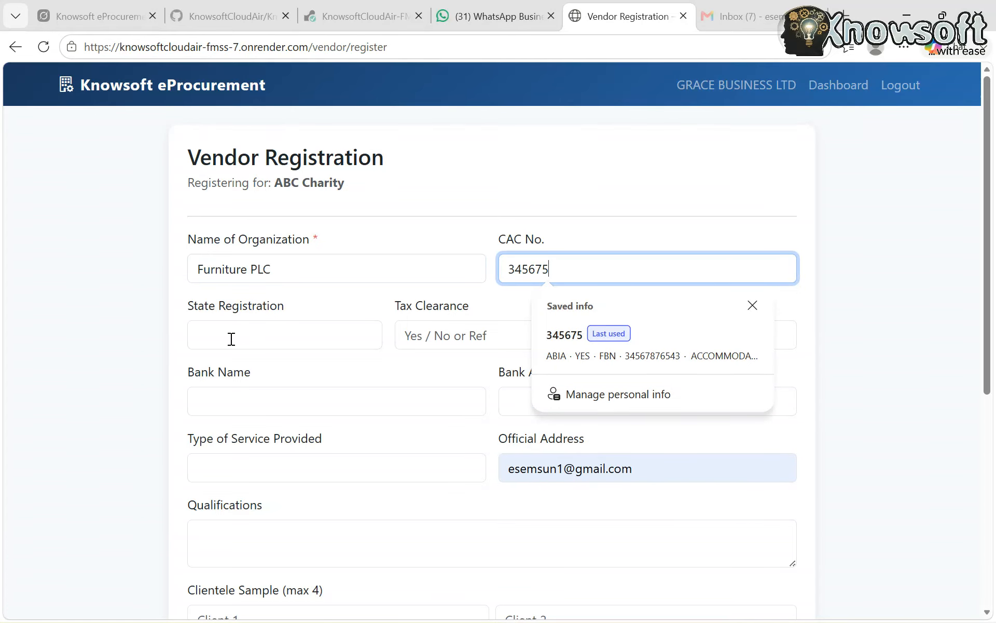
{"action": "left_click", "coordinate": [232, 339]}
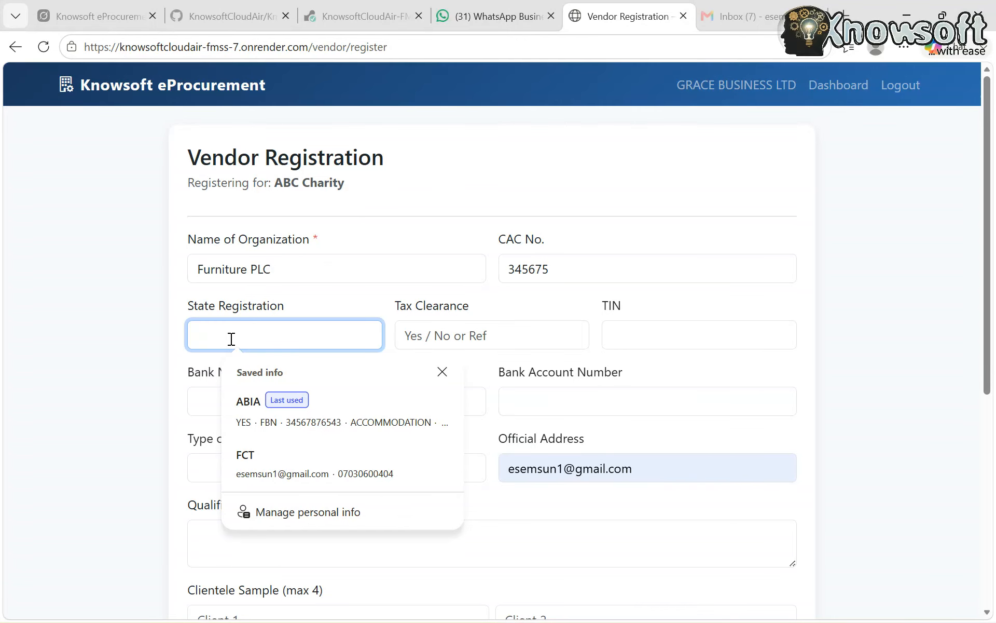
{"action": "left_click", "coordinate": [321, 417]}
{"action": "scroll", "coordinate": [442, 472], "scroll_direction": "down", "scroll_amount": 1}
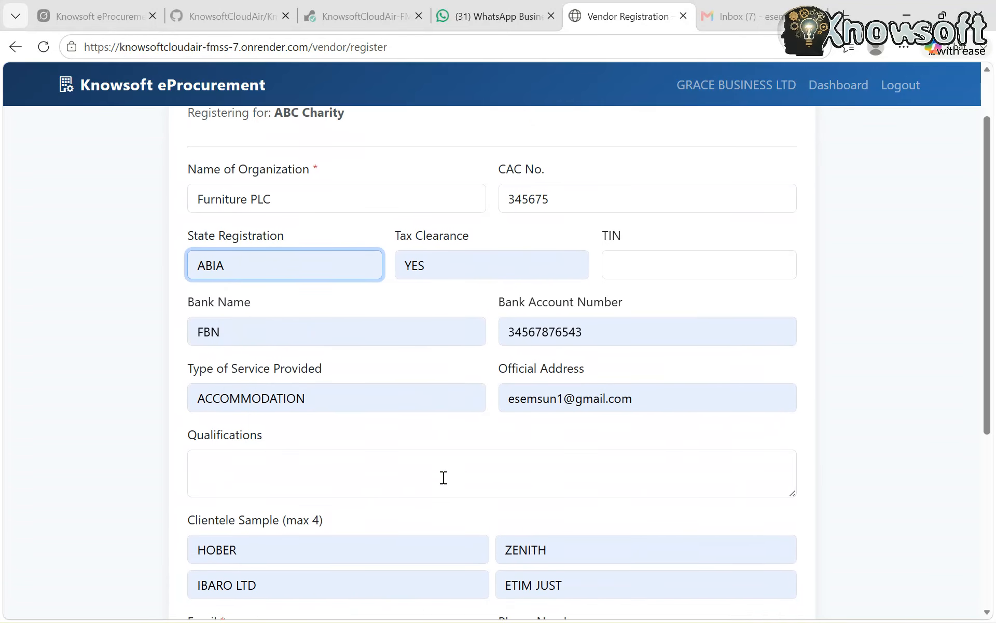
Enter "Furniture supplies and Equipments" as Furniture PLC's qualifications
{"action": "scroll", "coordinate": [443, 477], "scroll_direction": "down", "scroll_amount": 2}
{"action": "left_click", "coordinate": [268, 356]}
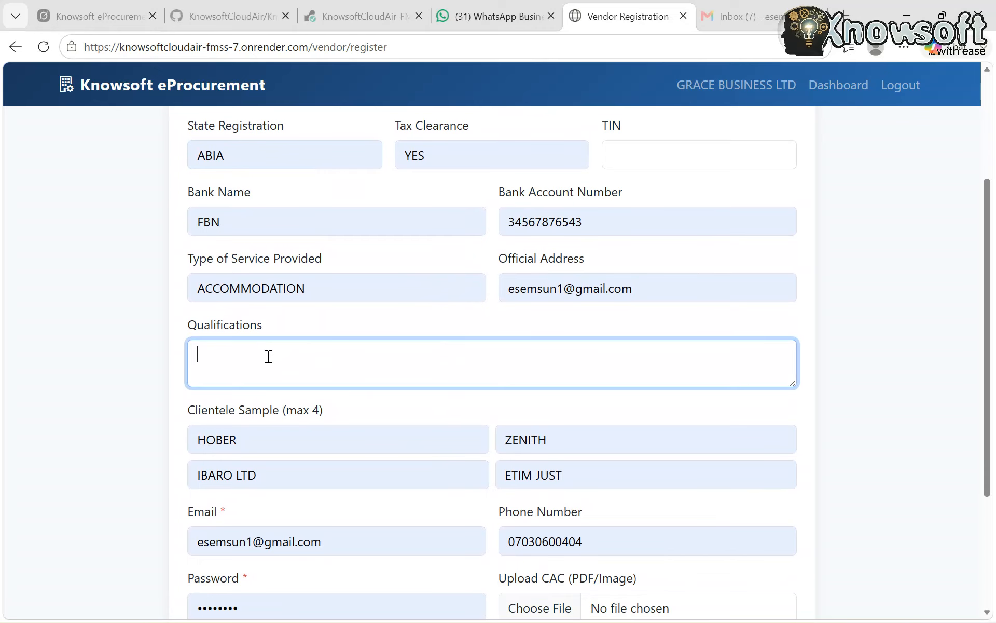
{"action": "type", "text": "Furniture supplies and E"}
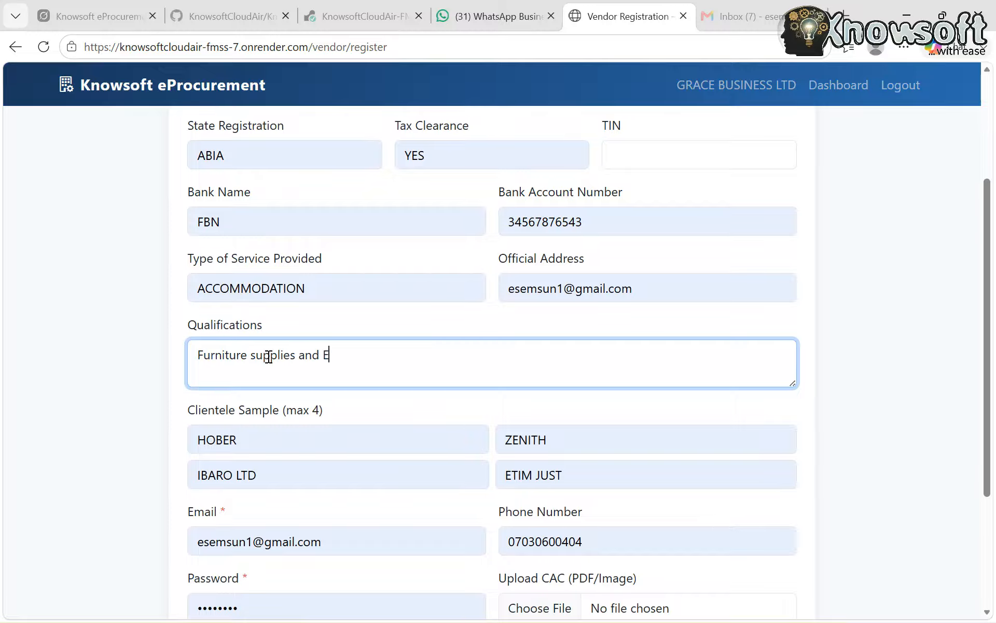
{"action": "type", "text": "quipments"}
Replace the autofilled e-mail in Furniture PLC's registration with the vendor's alternative e-mail address
{"action": "scroll", "coordinate": [255, 487], "scroll_direction": "down", "scroll_amount": 2}
{"action": "scroll", "coordinate": [256, 487], "scroll_direction": "down", "scroll_amount": 2}
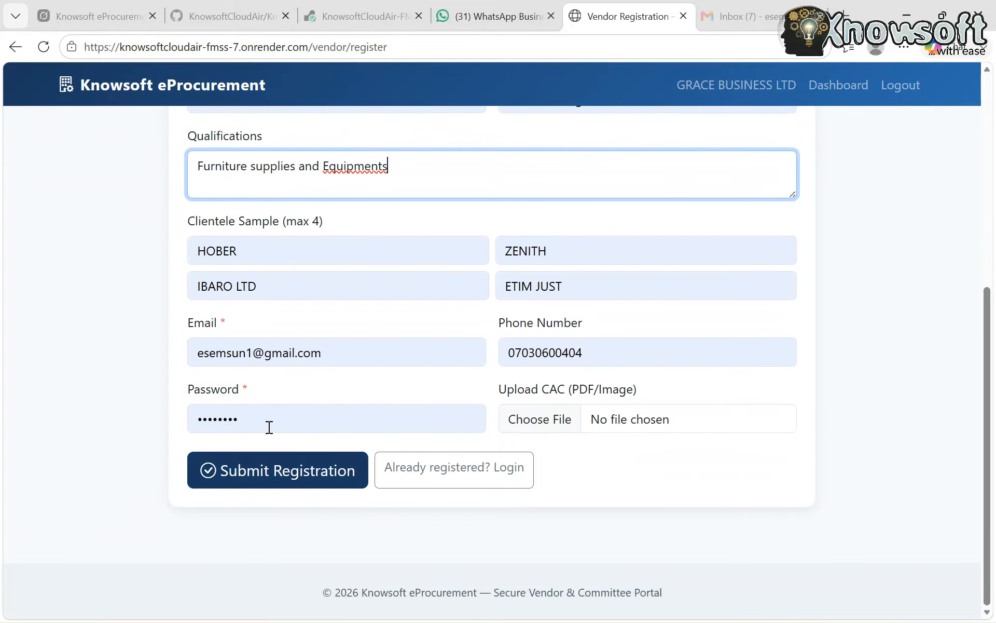
{"action": "left_click", "coordinate": [351, 356]}
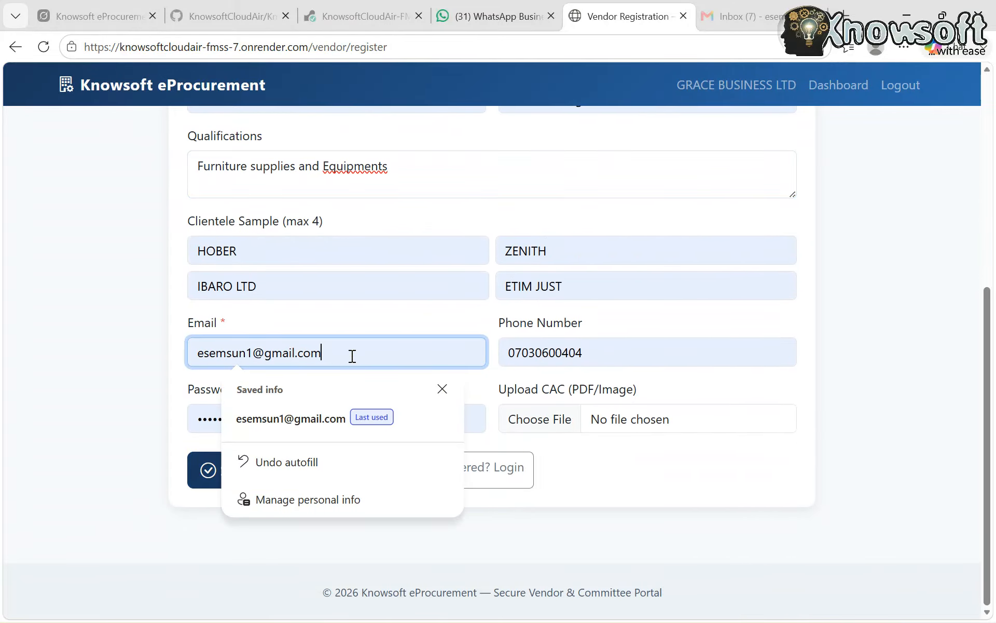
{"action": "key", "text": "BackSpace"}
{"action": "key", "text": "BackSpace"}
{"action": "key", "text": "BackSpace"}
{"action": "key", "text": "BackSpace"}
{"action": "key", "text": "BackSpace"}
{"action": "key", "text": "BackSpace"}
{"action": "key", "text": "BackSpace"}
{"action": "key", "text": "BackSpace"}
{"action": "key", "text": "BackSpace"}
{"action": "key", "text": "BackSpace"}
{"action": "key", "text": "BackSpace"}
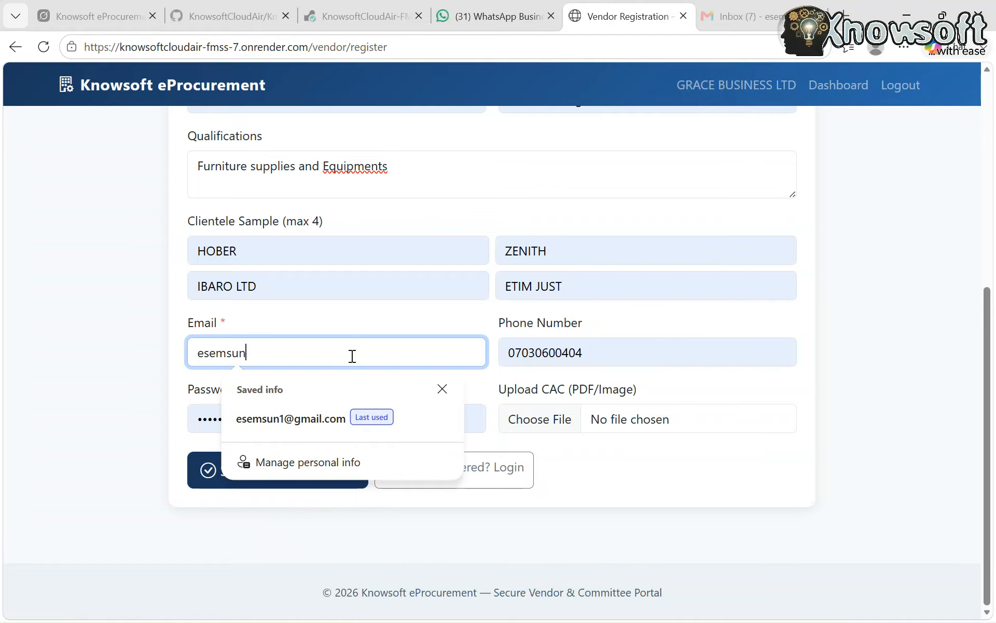
{"action": "key", "text": "BackSpace"}
{"action": "type", "text": "n"}
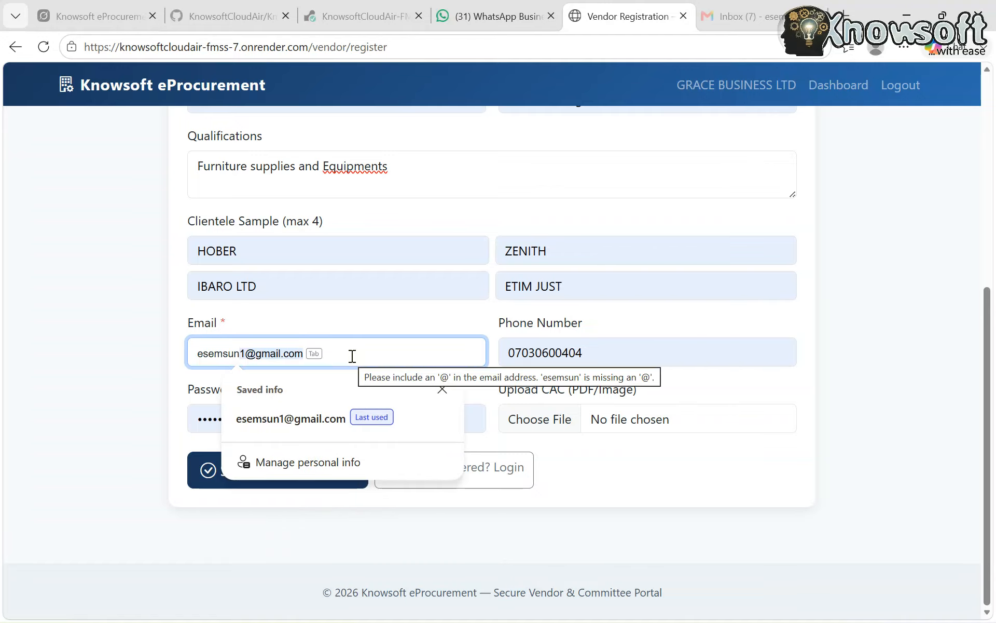
{"action": "type", "text": "@y"}
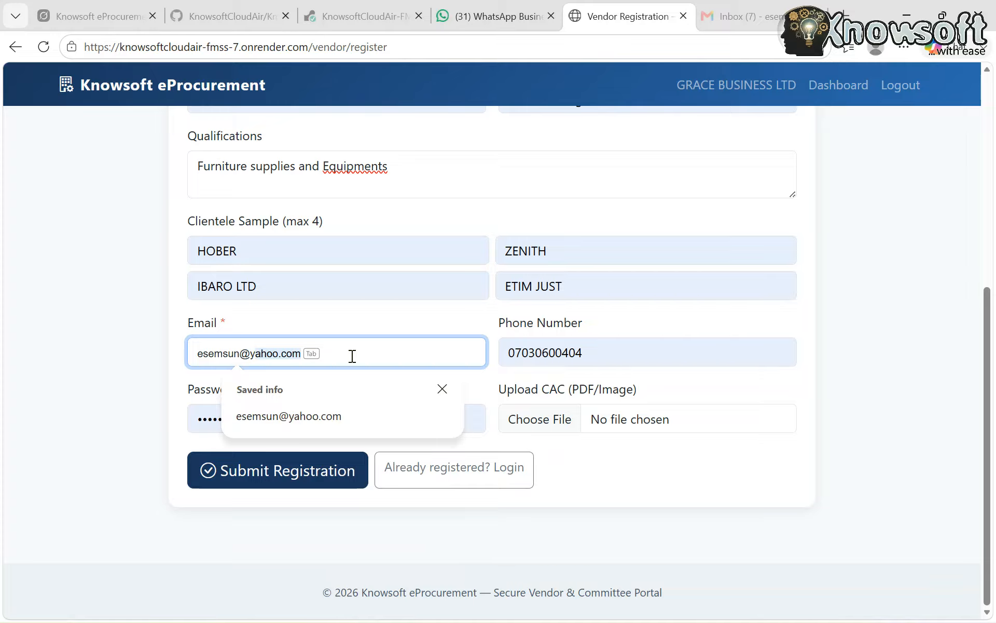
{"action": "type", "text": "ahoo."}
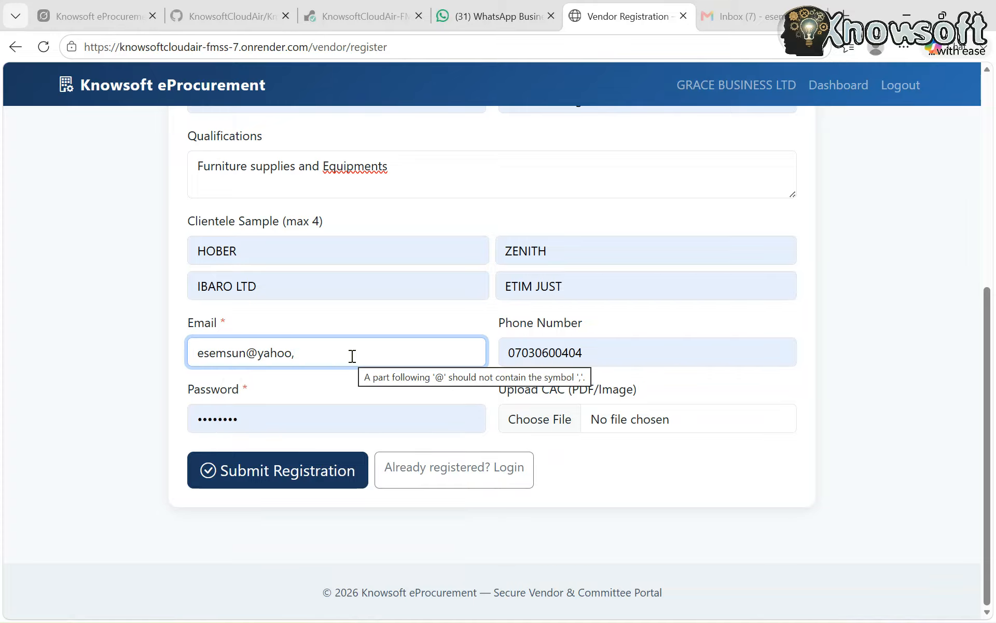
{"action": "key", "text": "BackSpace"}
{"action": "type", "text": "."}
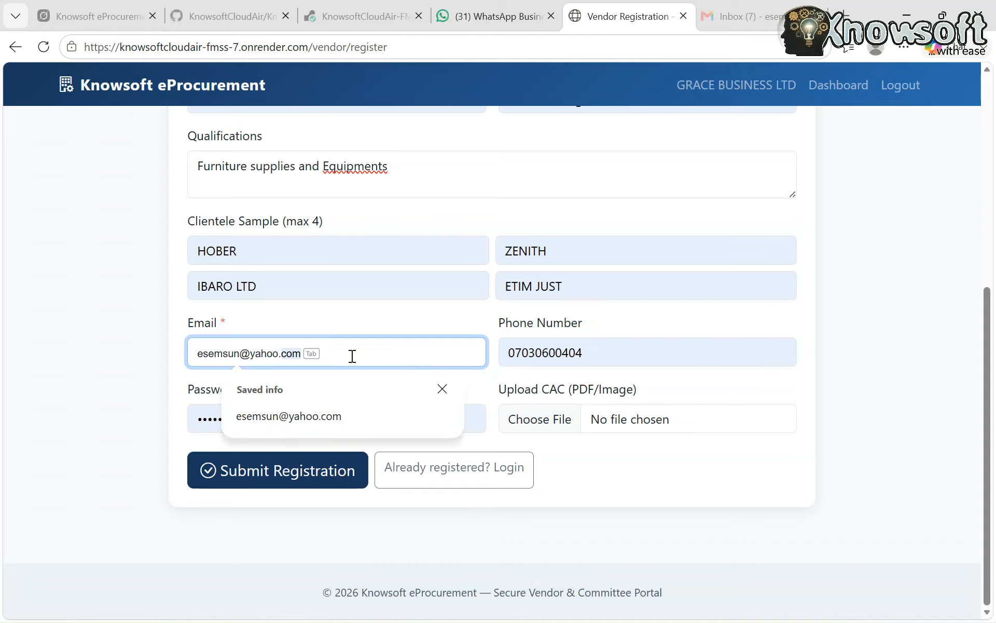
{"action": "left_click", "coordinate": [204, 406]}
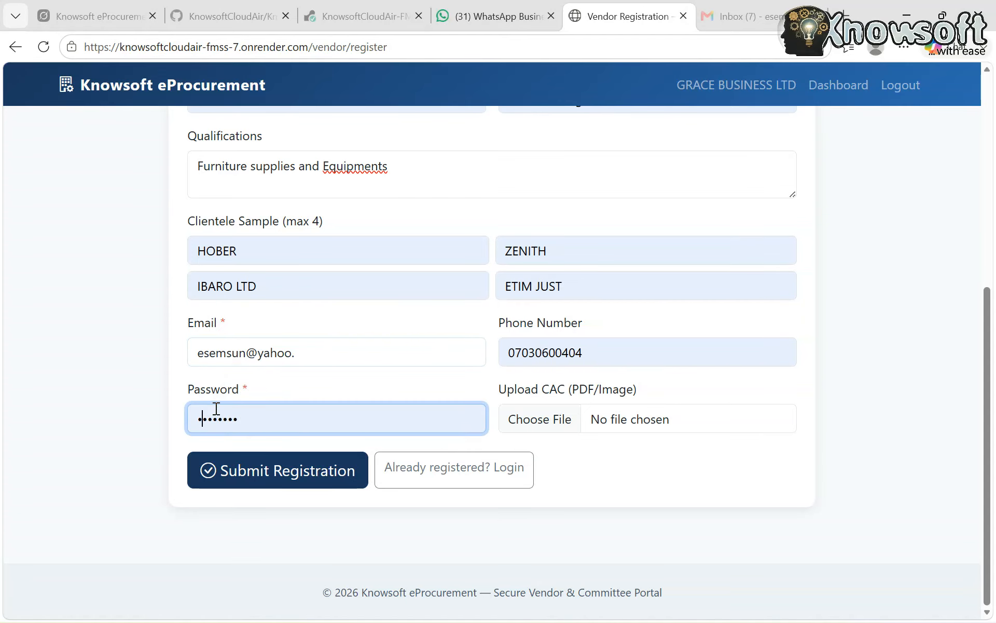
{"action": "left_click", "coordinate": [329, 347]}
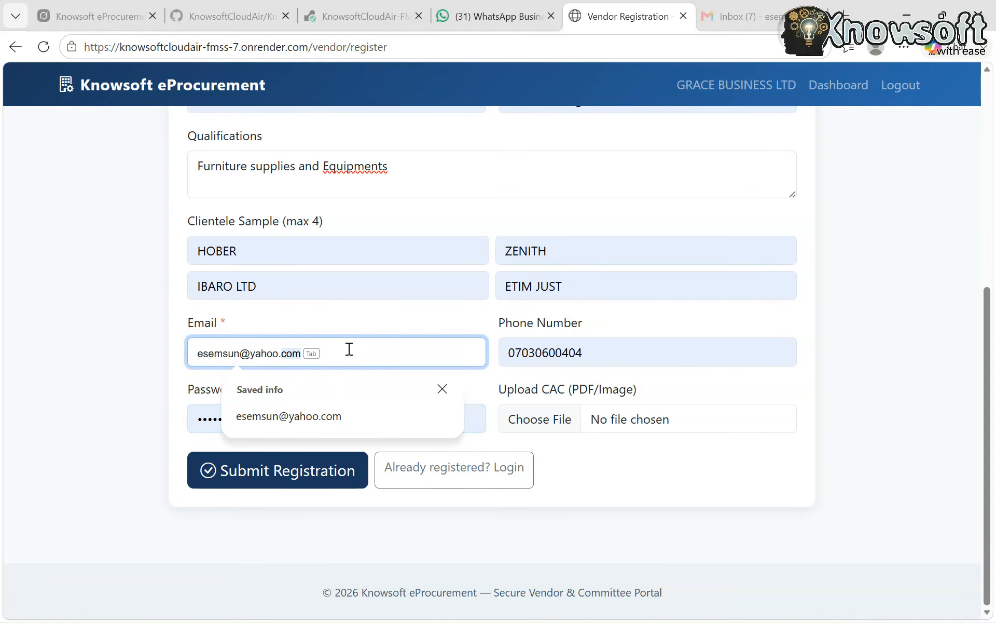
{"action": "left_click", "coordinate": [327, 416]}
Replace Furniture PLC's autofilled account password with a new one and submit the registration, without updating the browser's saved password
{"action": "left_click", "coordinate": [267, 410]}
{"action": "key", "text": "BackSpace"}
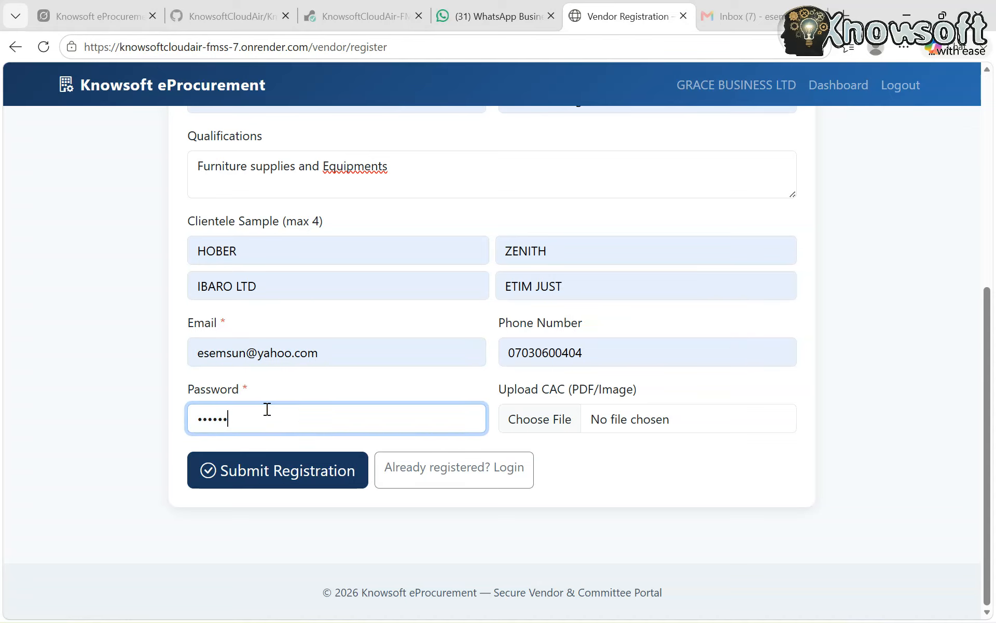
{"action": "key", "text": "BackSpace"}
{"action": "key", "text": "BackSpace"}
{"action": "key", "text": "BackSpace"}
{"action": "key", "text": "BackSpace"}
{"action": "key", "text": "BackSpace"}
{"action": "key", "text": "BackSpace"}
{"action": "type", "text": "••"}
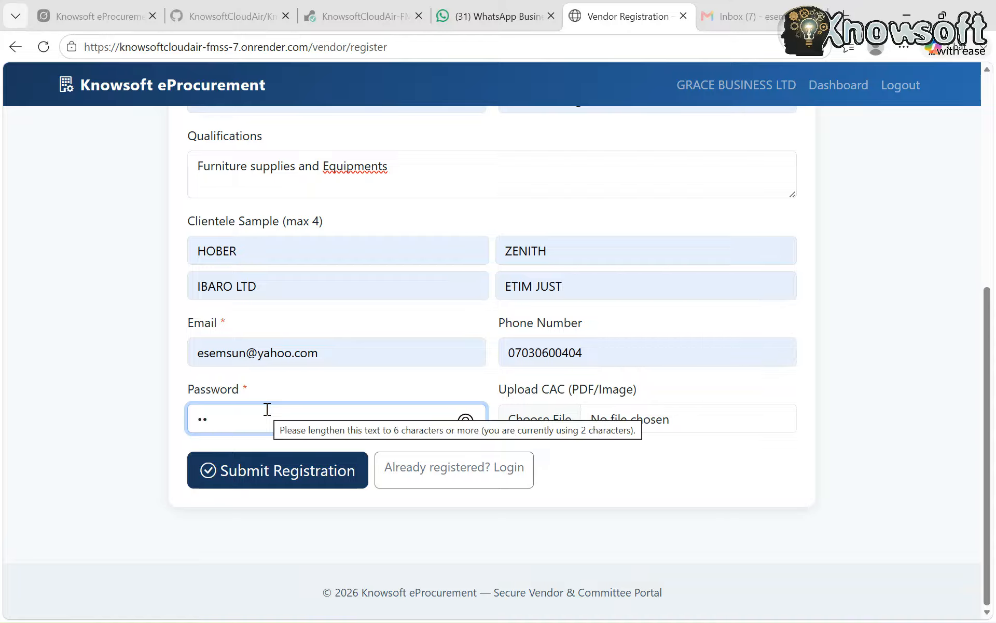
{"action": "type", "text": "•••"}
{"action": "type", "text": "•••••"}
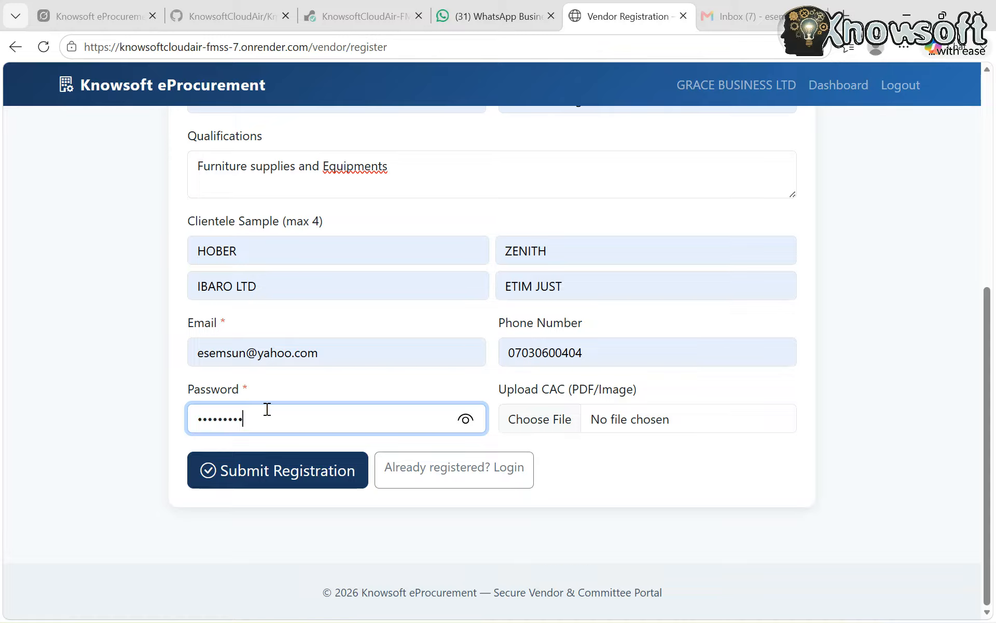
{"action": "type", "text": "•"}
{"action": "left_click", "coordinate": [466, 420]}
{"action": "left_click", "coordinate": [311, 486]}
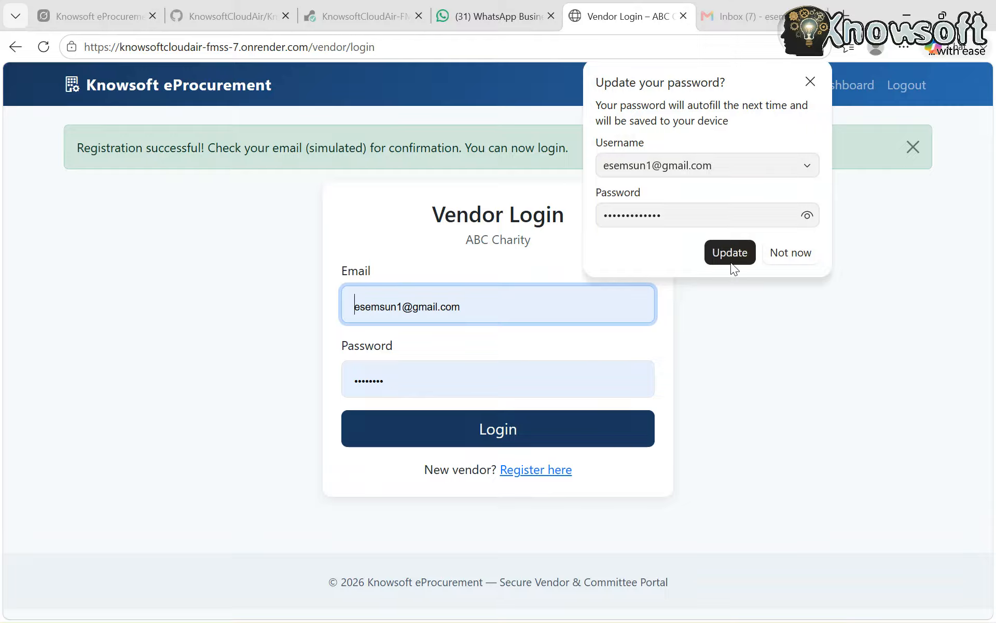
{"action": "left_click", "coordinate": [809, 82]}
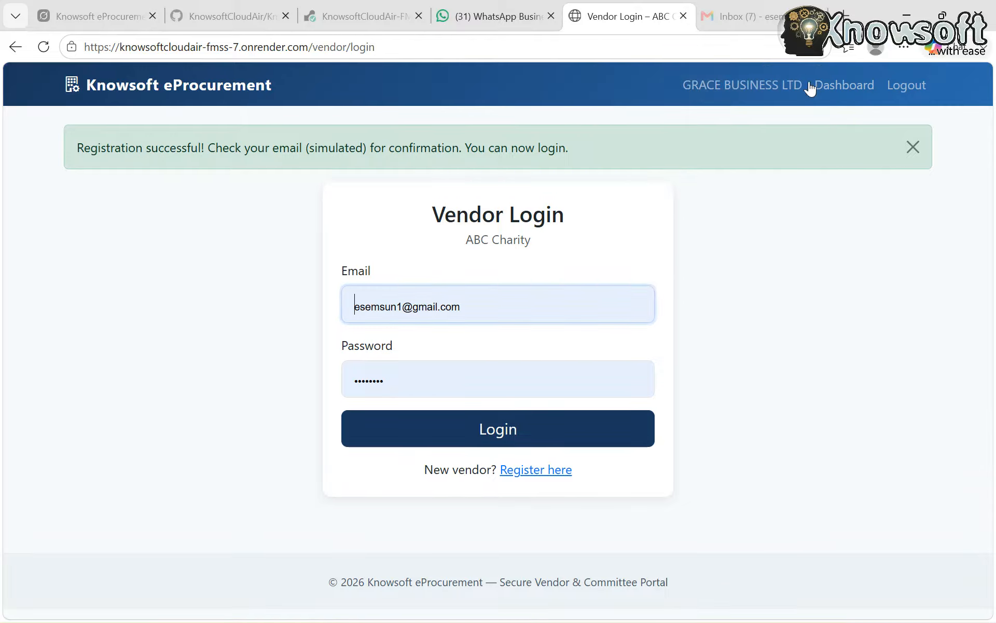
Start another vendor registration for ABC Charity with "Allbest Product LTD" as the name of the organization
{"action": "left_click", "coordinate": [534, 470]}
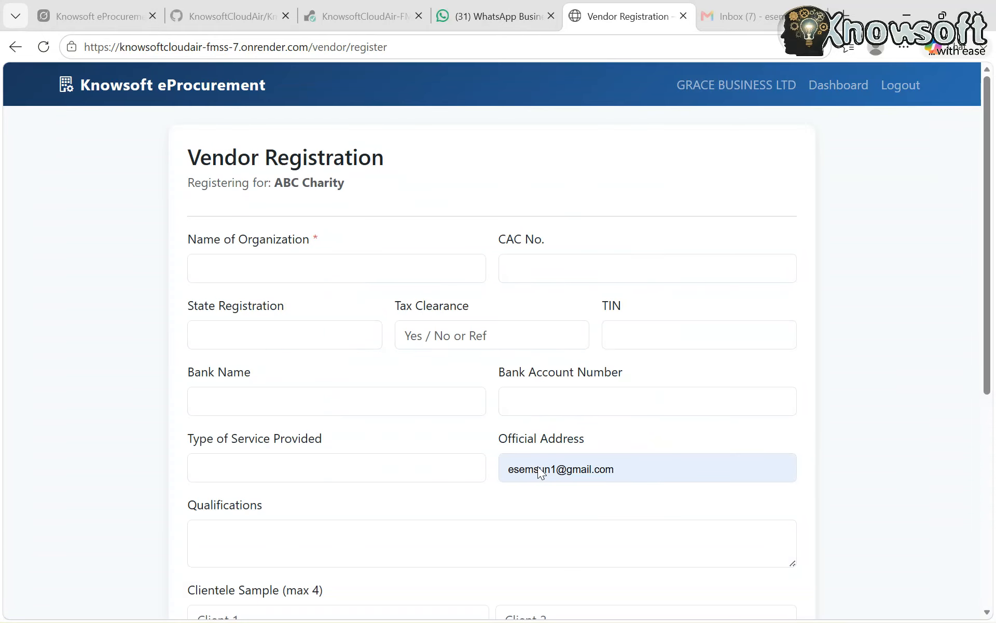
{"action": "scroll", "coordinate": [389, 473], "scroll_direction": "down", "scroll_amount": 1}
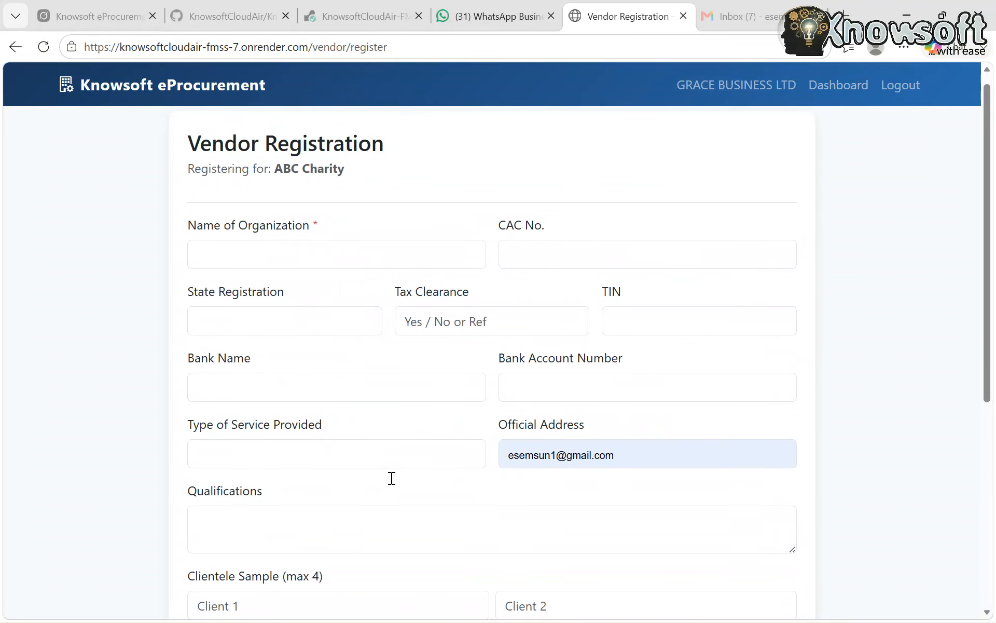
{"action": "scroll", "coordinate": [392, 478], "scroll_direction": "up", "scroll_amount": 1}
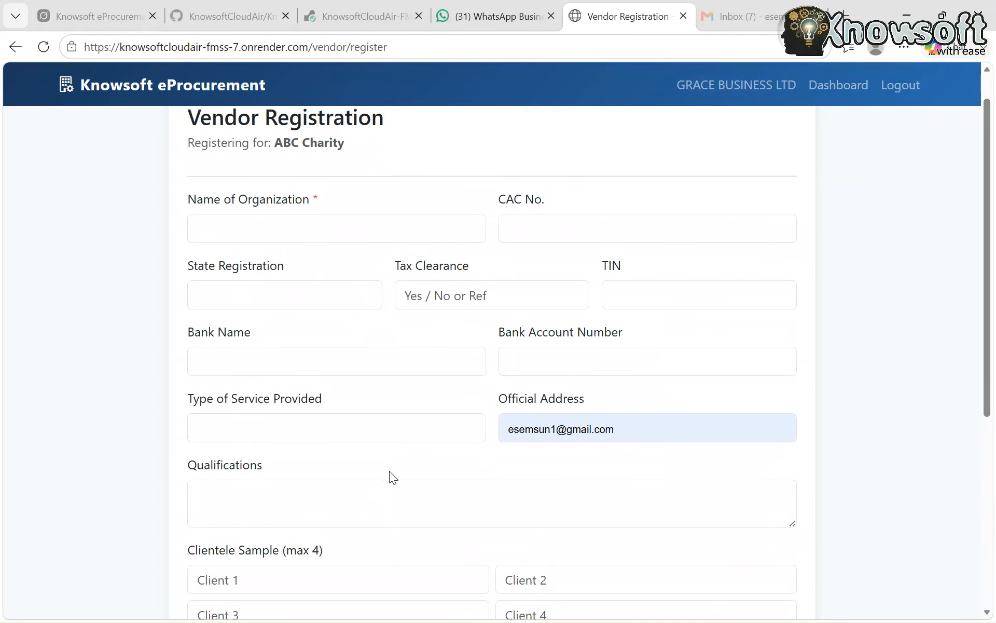
{"action": "left_click", "coordinate": [247, 223]}
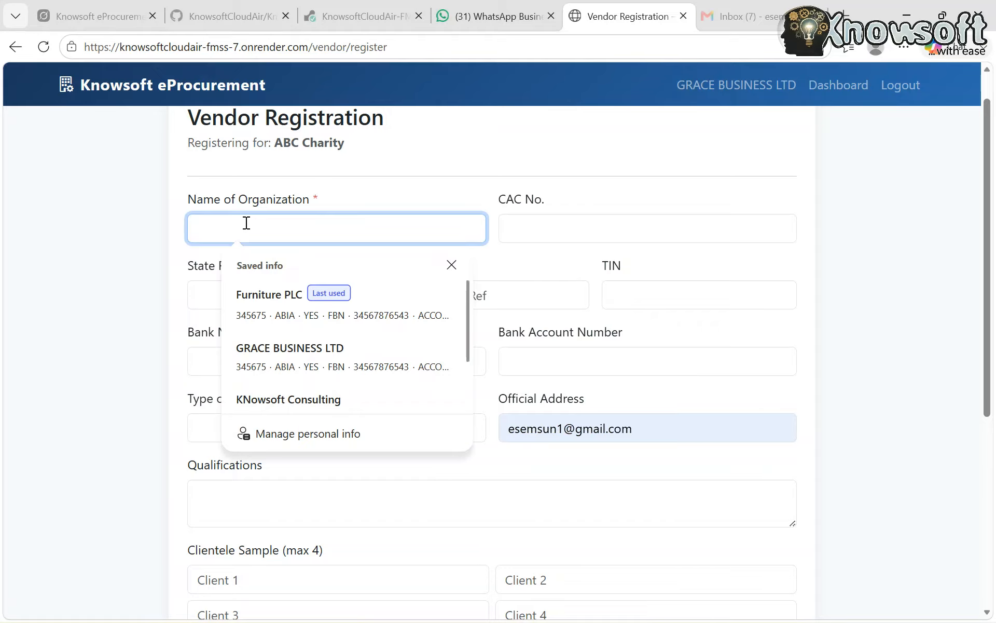
{"action": "type", "text": "All"}
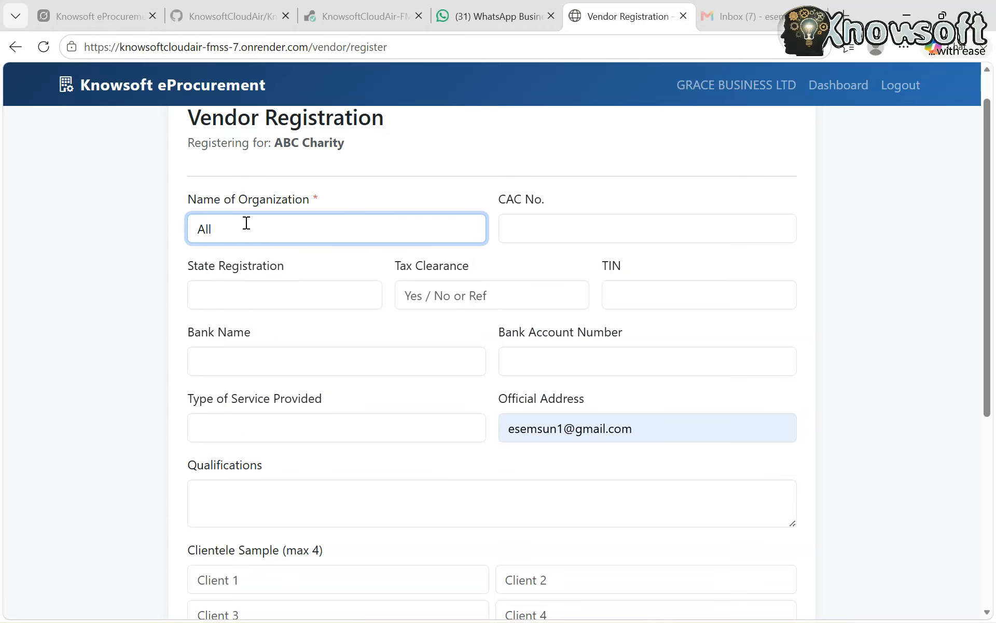
{"action": "type", "text": " Best Pro"}
{"action": "key", "text": "BackSpace"}
{"action": "key", "text": "BackSpace"}
{"action": "key", "text": "BackSpace"}
{"action": "key", "text": "BackSpace"}
{"action": "key", "text": "BackSpace"}
{"action": "key", "text": "BackSpace"}
{"action": "key", "text": "BackSpace"}
{"action": "key", "text": "BackSpace"}
{"action": "type", "text": "best Product LTD"}
Enter Allbest Product LTD's CAC number and fill the remaining details from the last used saved ABIA entry
{"action": "left_click", "coordinate": [538, 227]}
{"action": "type", "text": "5467890-"}
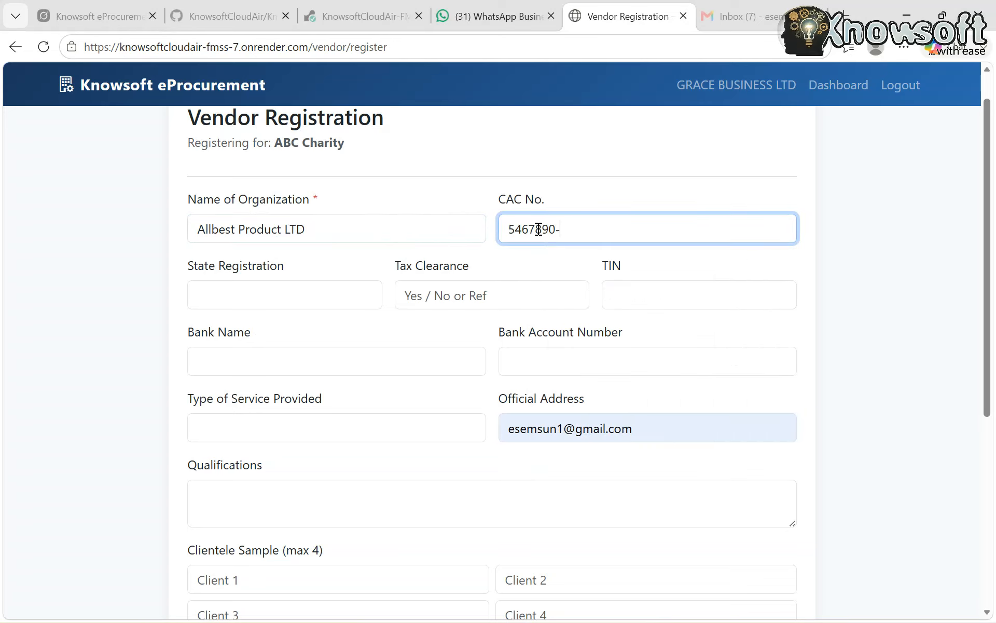
{"action": "left_click", "coordinate": [236, 303]}
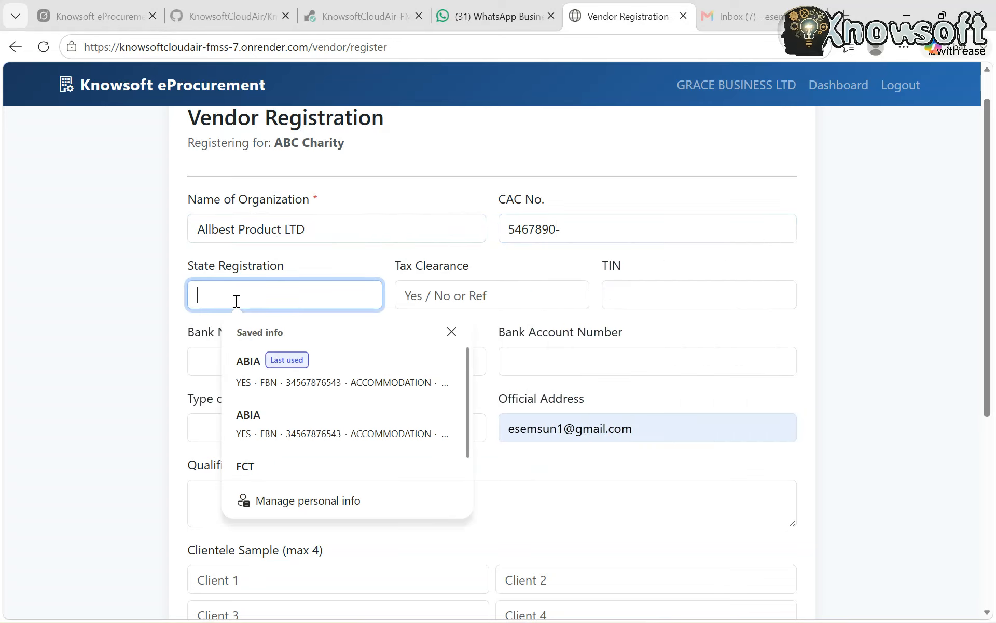
{"action": "left_click", "coordinate": [304, 371]}
Enter "All types of business" as Allbest Product LTD's qualifications
{"action": "scroll", "coordinate": [322, 477], "scroll_direction": "down", "scroll_amount": 1}
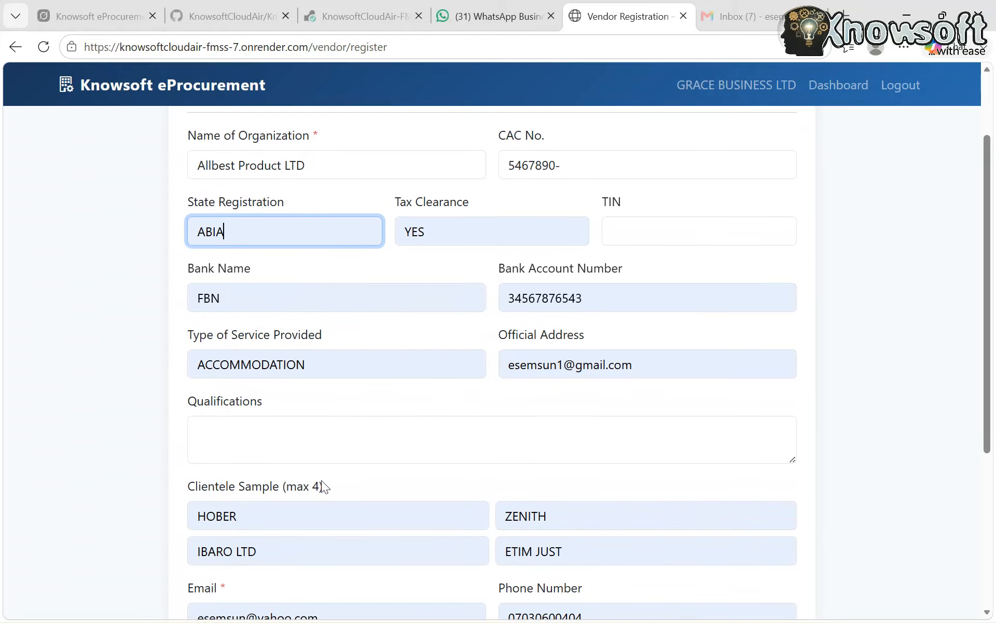
{"action": "left_click", "coordinate": [260, 447]}
{"action": "type", "text": "Al"}
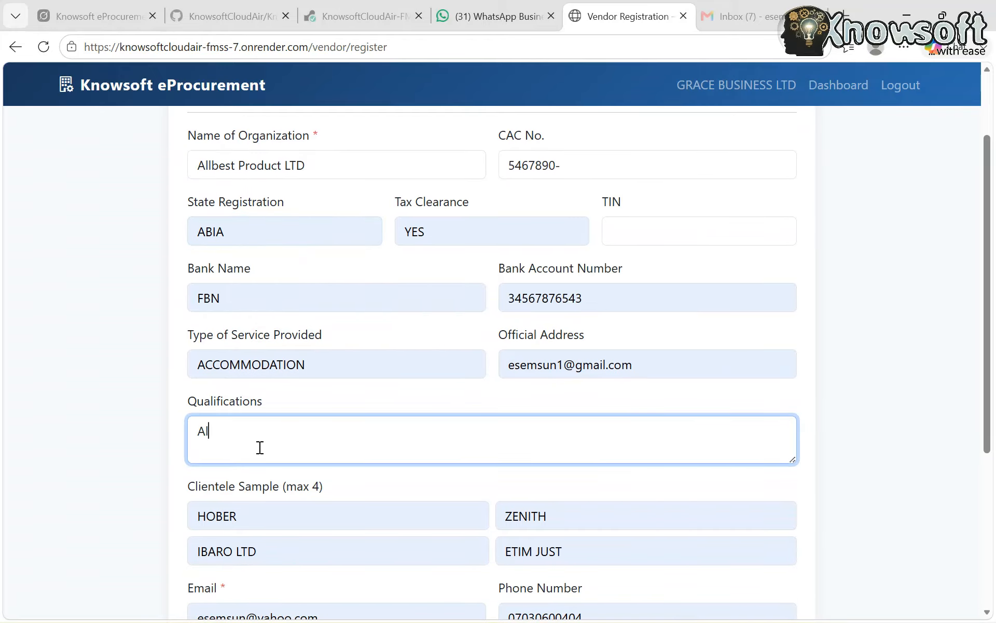
{"action": "type", "text": "l types of business"}
Replace the autofilled e-mail in Allbest Product LTD's registration with a different e-mail address for this vendor
{"action": "scroll", "coordinate": [259, 447], "scroll_direction": "down", "scroll_amount": 5}
{"action": "left_click", "coordinate": [334, 357]}
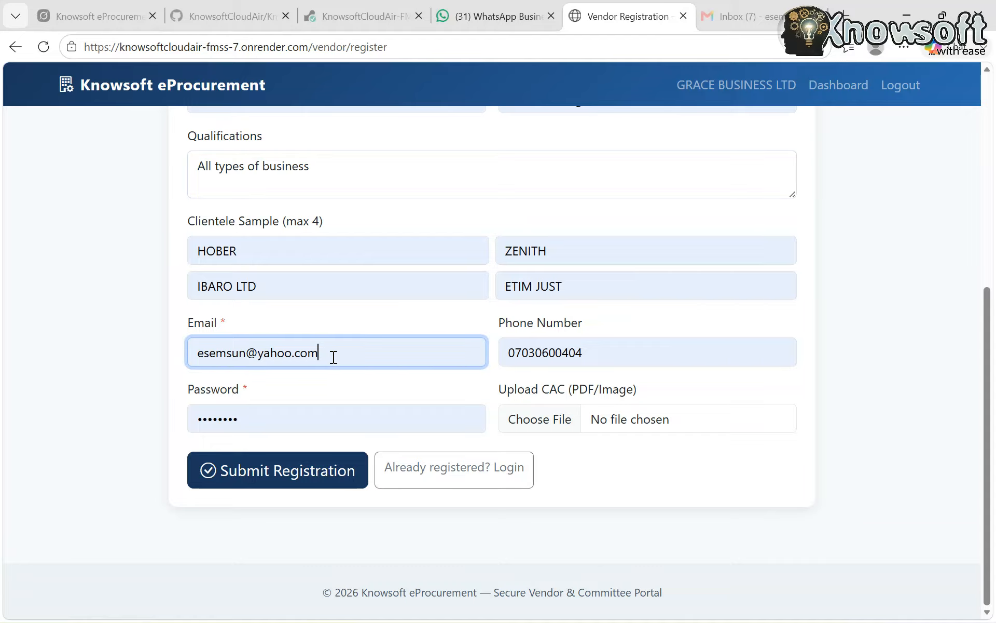
{"action": "key", "text": "BackSpace"}
{"action": "key", "text": "BackSpace"}
{"action": "key", "text": "BackSpace"}
{"action": "key", "text": "BackSpace"}
{"action": "key", "text": "BackSpace"}
{"action": "key", "text": "BackSpace"}
{"action": "key", "text": "BackSpace"}
{"action": "key", "text": "BackSpace"}
{"action": "key", "text": "BackSpace"}
{"action": "key", "text": "BackSpace"}
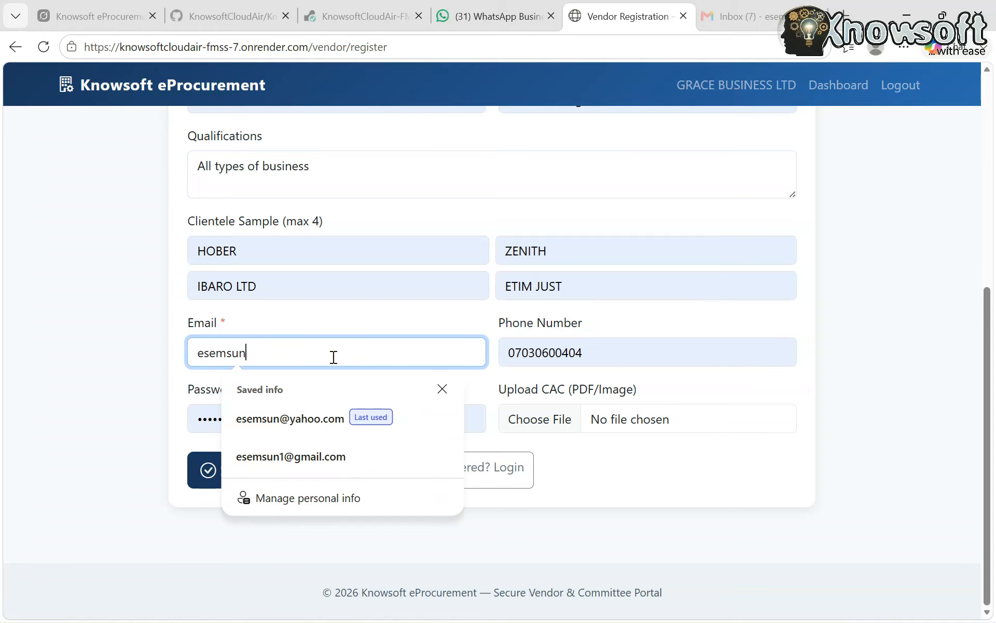
{"action": "type", "text": "123"}
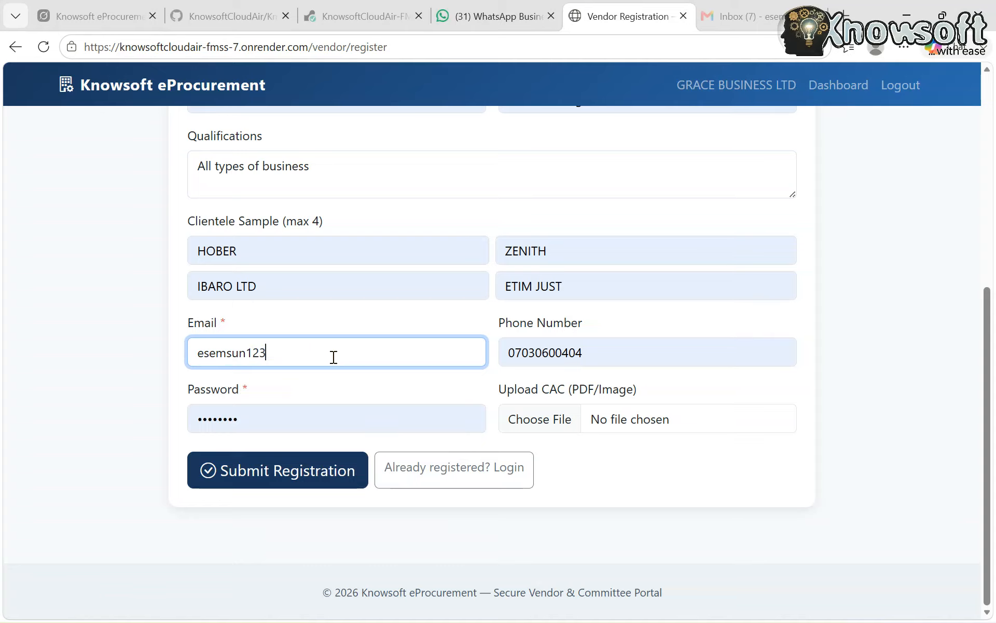
{"action": "type", "text": "@gmail.com"}
Replace Allbest Product LTD's autofilled account password with a new one and submit the registration, without updating the browser's saved password
{"action": "left_click", "coordinate": [243, 431]}
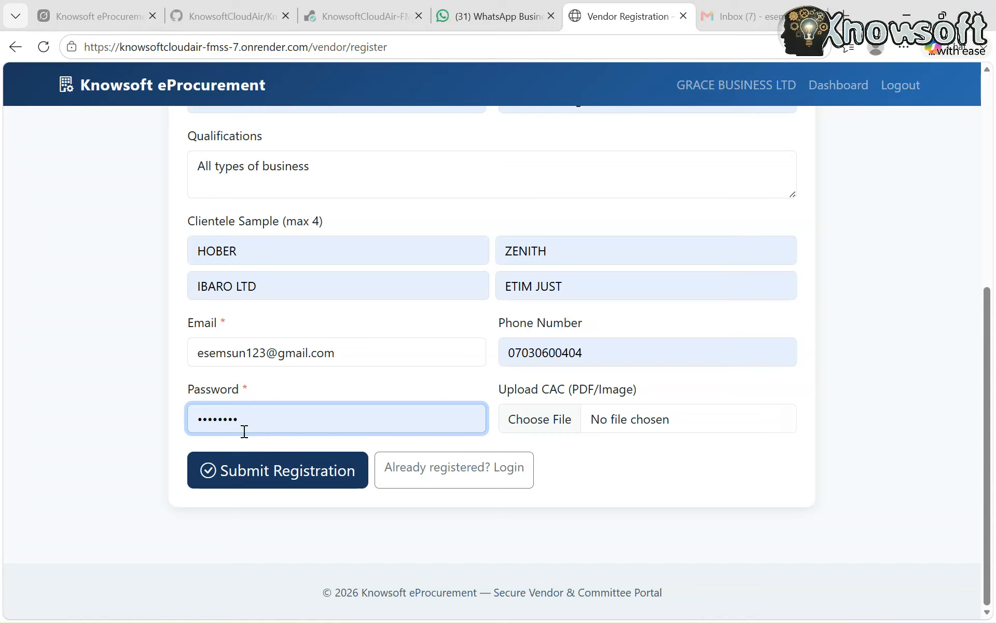
{"action": "key", "text": "BackSpace"}
{"action": "key", "text": "BackSpace"}
{"action": "key", "text": "BackSpace"}
{"action": "key", "text": "BackSpace"}
{"action": "key", "text": "BackSpace"}
{"action": "key", "text": "BackSpace"}
{"action": "key", "text": "BackSpace"}
{"action": "key", "text": "BackSpace"}
{"action": "type", "text": "•"}
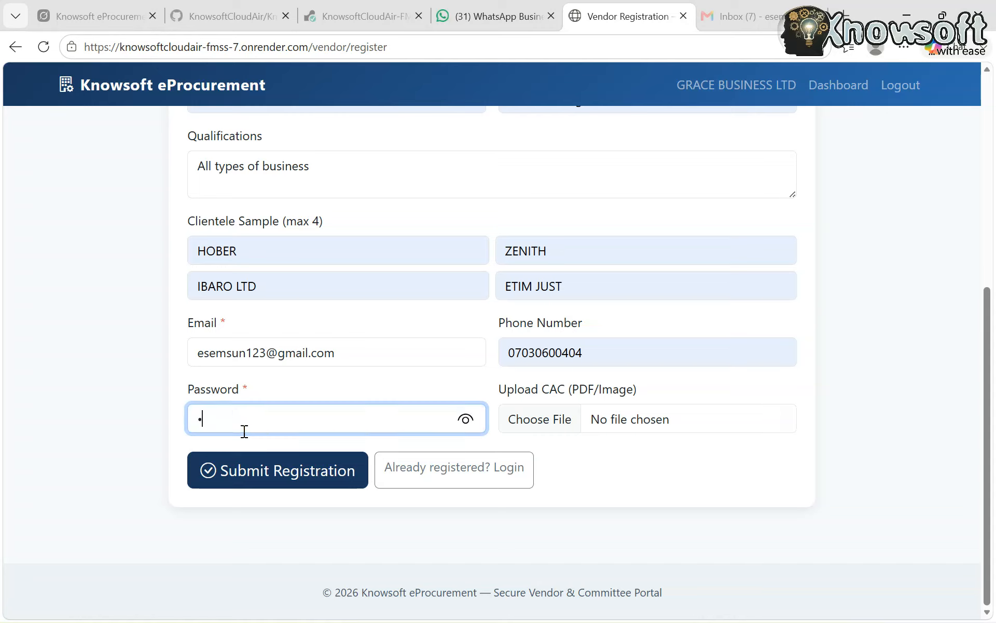
{"action": "type", "text": "•••••••"}
{"action": "key", "text": "BackSpace"}
{"action": "key", "text": "BackSpace"}
{"action": "key", "text": "BackSpace"}
{"action": "key", "text": "BackSpace"}
{"action": "key", "text": "BackSpace"}
{"action": "key", "text": "BackSpace"}
{"action": "key", "text": "BackSpace"}
{"action": "type", "text": "•••••••••••"}
{"action": "left_click", "coordinate": [467, 420]}
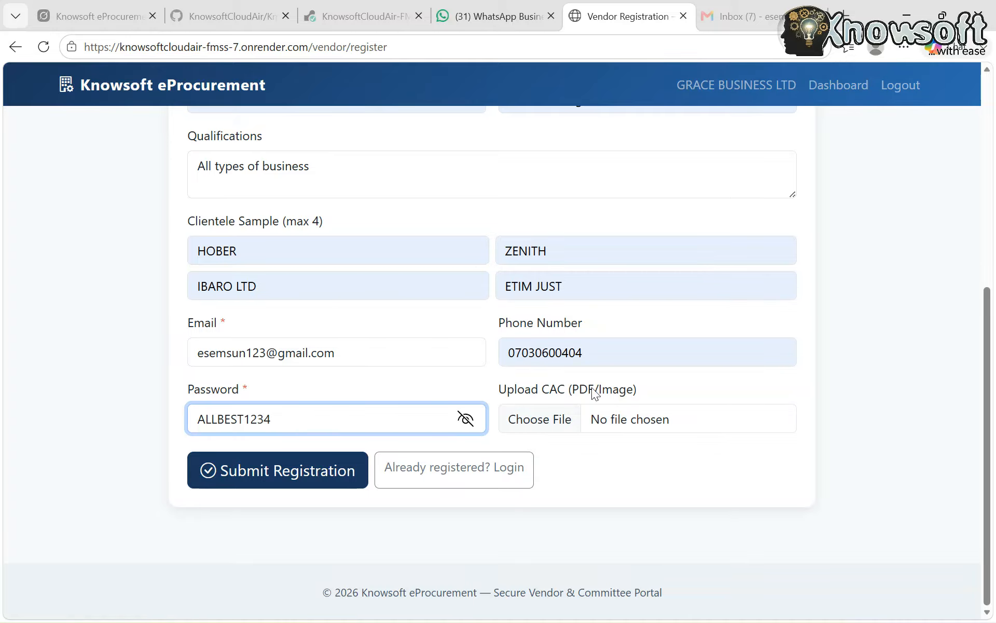
{"action": "left_click", "coordinate": [294, 474]}
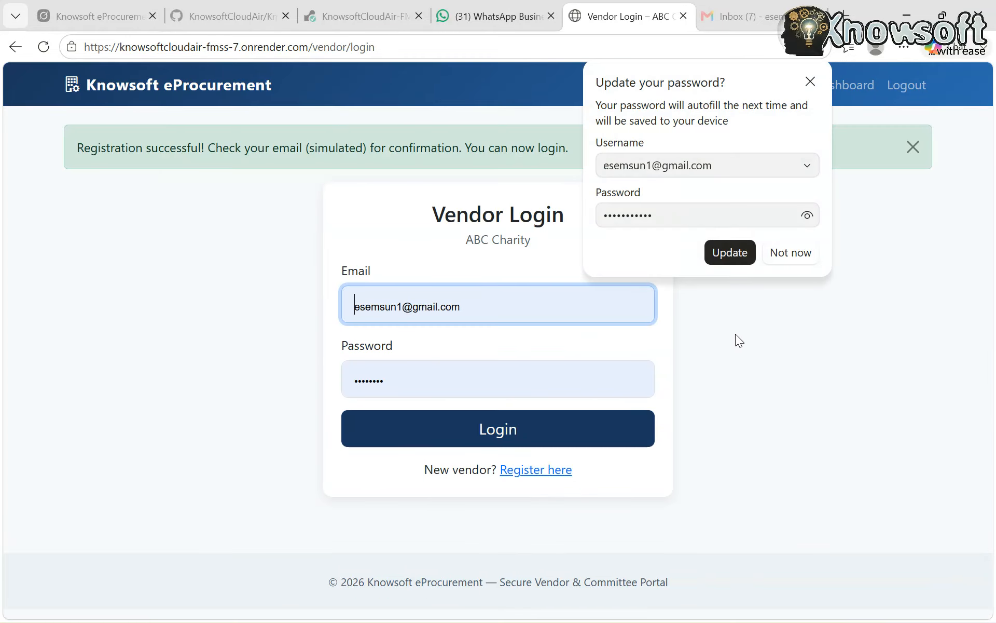
{"action": "left_click", "coordinate": [810, 82]}
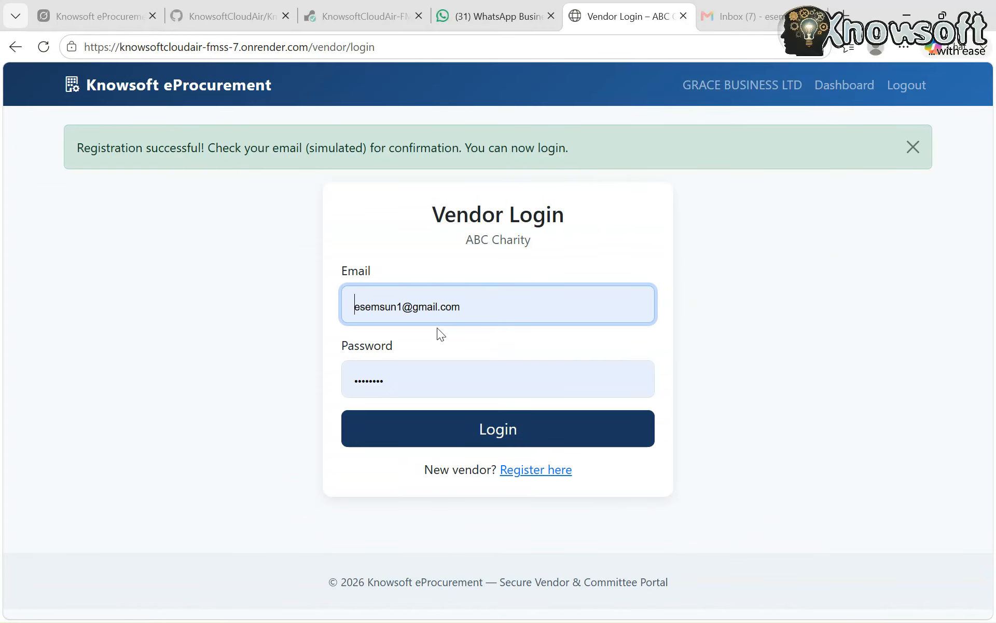
Log in as GRACE BUSINESS LTD with the saved e-mail and the vendor's account password, without updating the browser's saved password
{"action": "left_click", "coordinate": [496, 304]}
{"action": "left_click", "coordinate": [746, 348]}
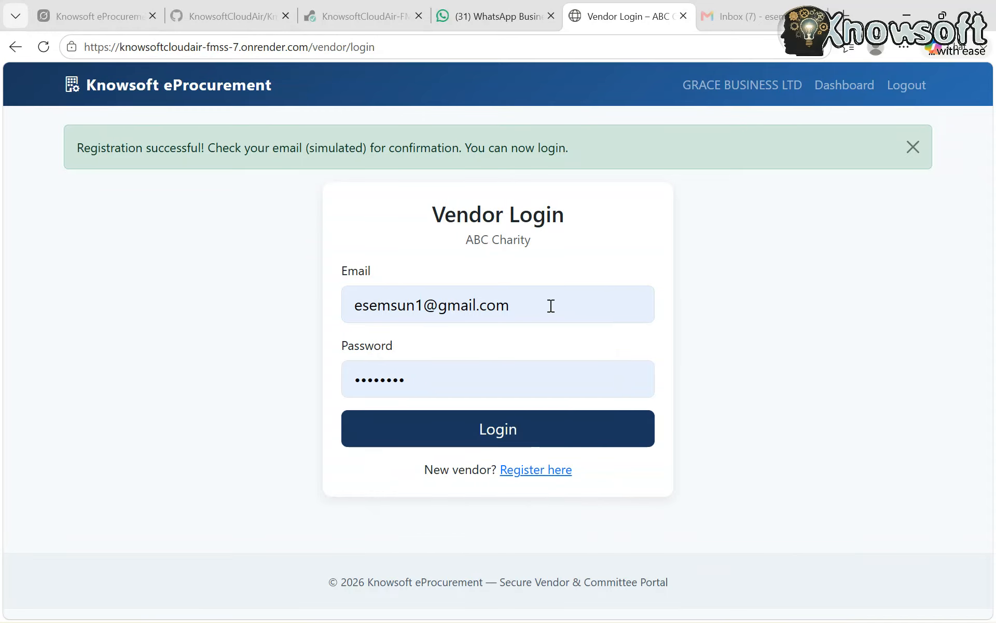
{"action": "left_click", "coordinate": [434, 382]}
{"action": "key", "text": "BackSpace"}
{"action": "key", "text": "BackSpace"}
{"action": "key", "text": "BackSpace"}
{"action": "key", "text": "BackSpace"}
{"action": "key", "text": "BackSpace"}
{"action": "key", "text": "BackSpace"}
{"action": "key", "text": "BackSpace"}
{"action": "key", "text": "BackSpace"}
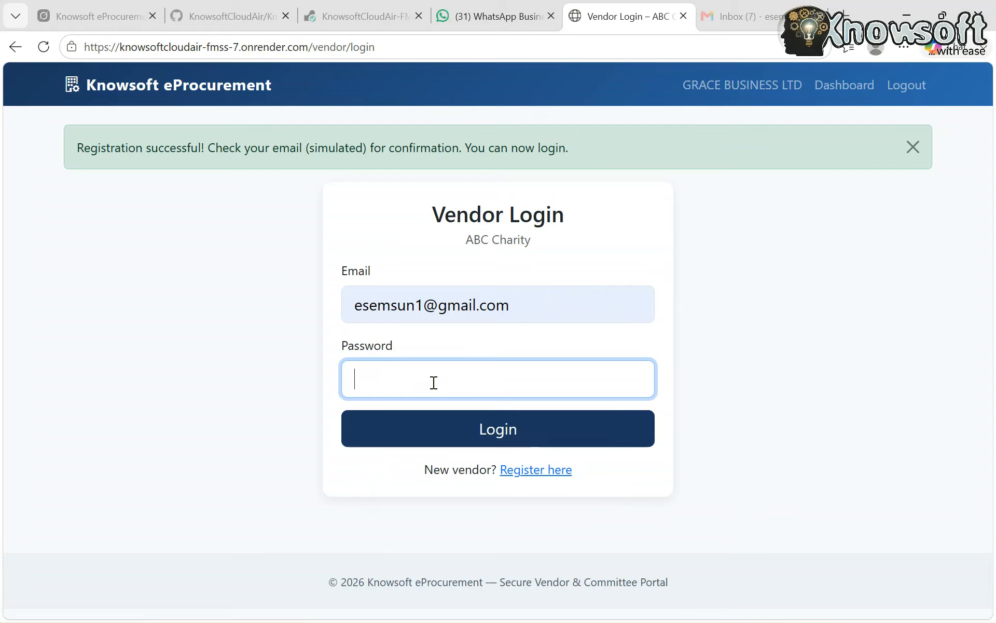
{"action": "type", "text": "•••••••••"}
{"action": "left_click", "coordinate": [474, 430]}
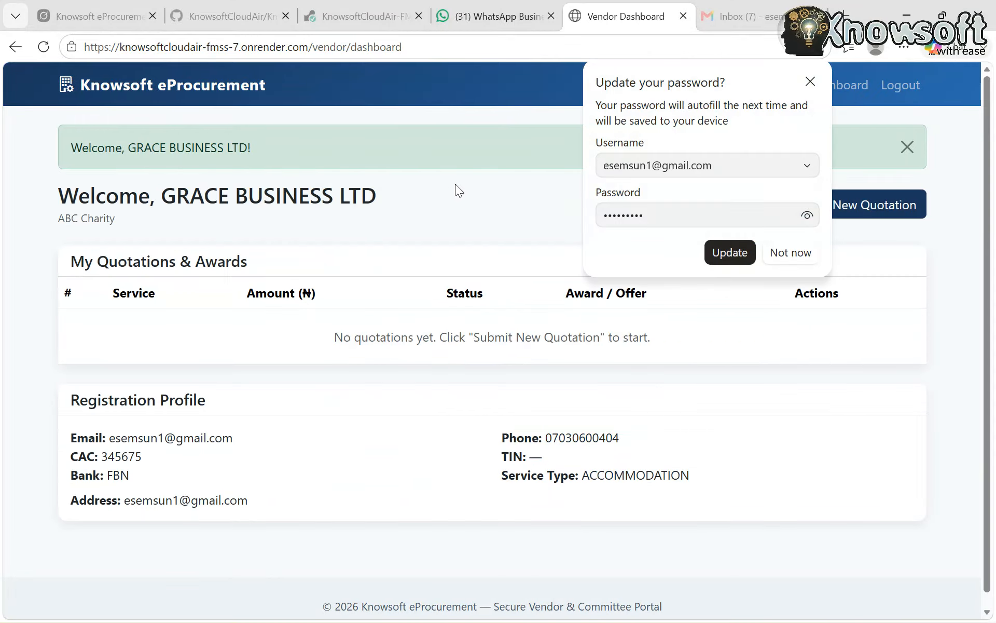
{"action": "left_click", "coordinate": [810, 82]}
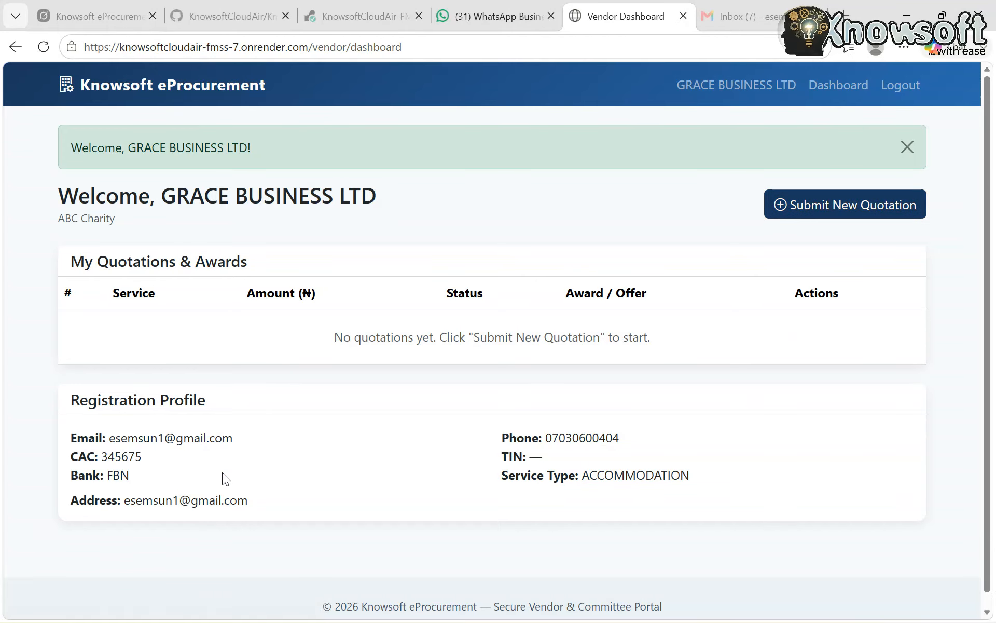
Start a new quotation for ABC Charity and choose the Supply Laptop computers service with deadline 2026-09-25
{"action": "scroll", "coordinate": [222, 478], "scroll_direction": "down", "scroll_amount": 1}
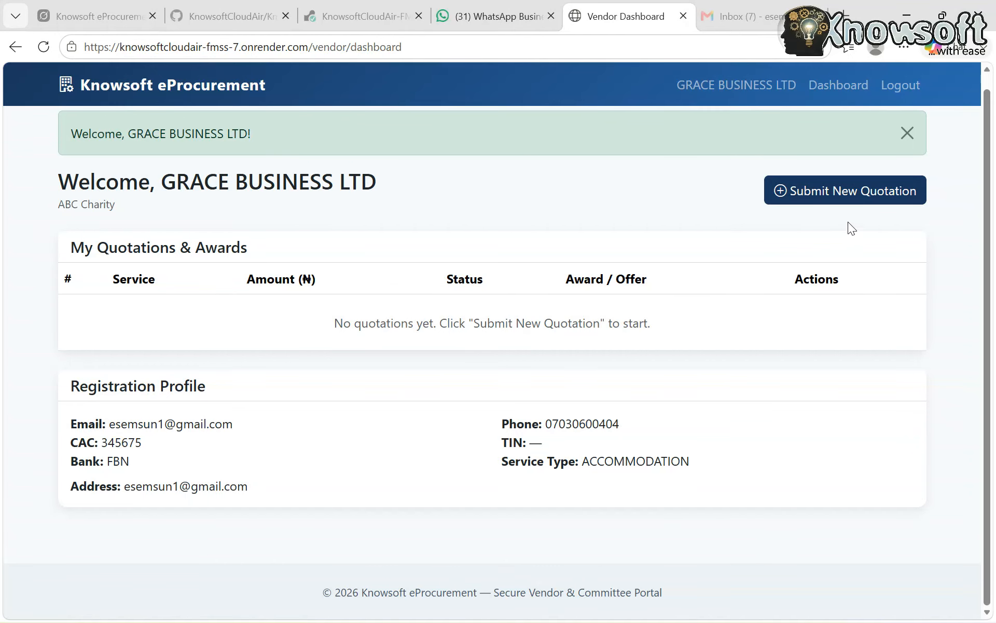
{"action": "left_click", "coordinate": [845, 191]}
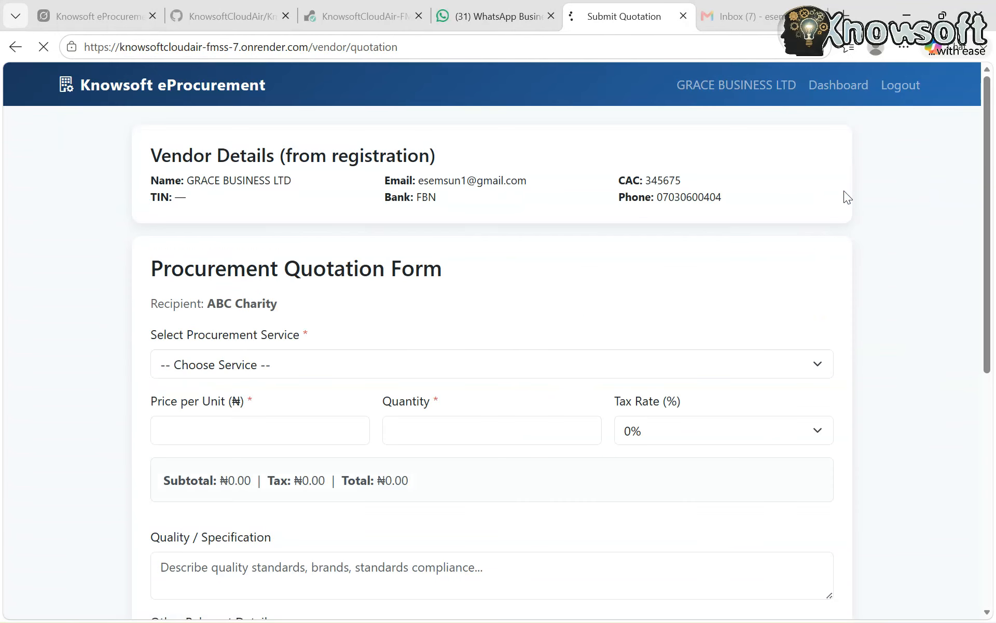
{"action": "scroll", "coordinate": [502, 385], "scroll_direction": "down", "scroll_amount": 1}
{"action": "scroll", "coordinate": [503, 384], "scroll_direction": "up", "scroll_amount": 1}
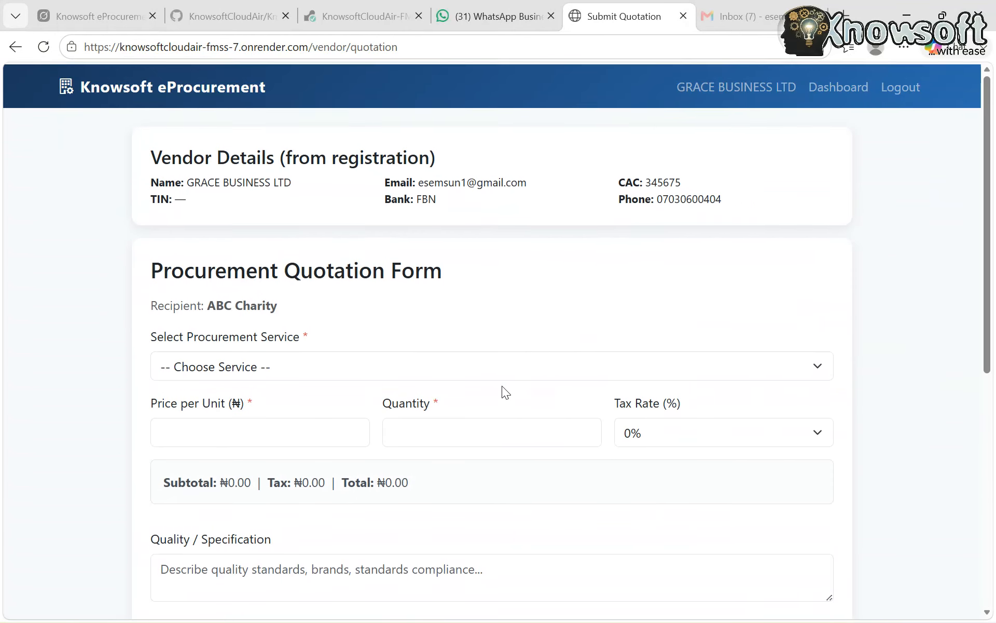
{"action": "left_click", "coordinate": [290, 370]}
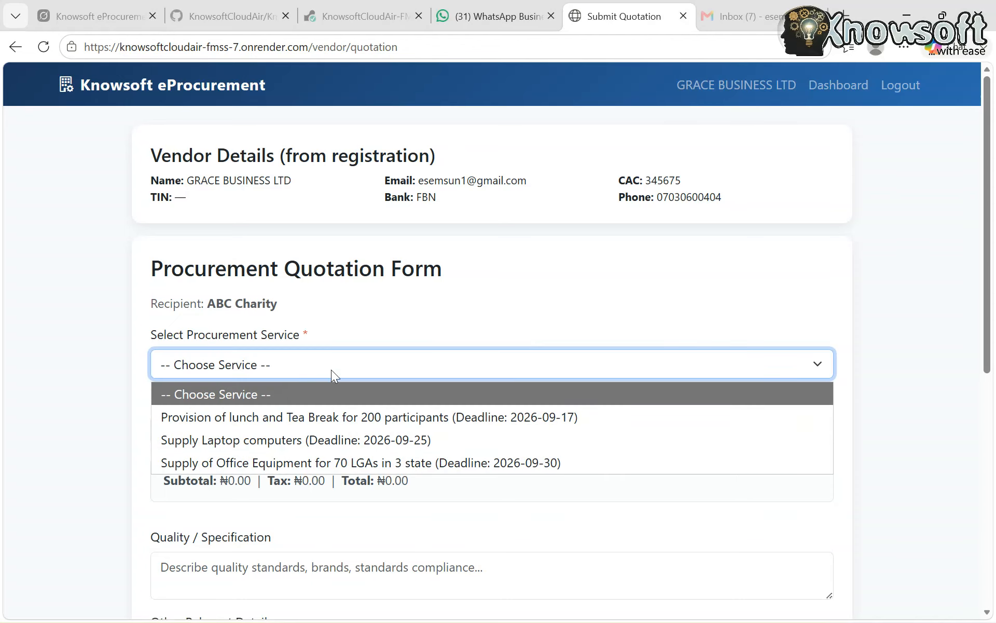
{"action": "left_click", "coordinate": [422, 288]}
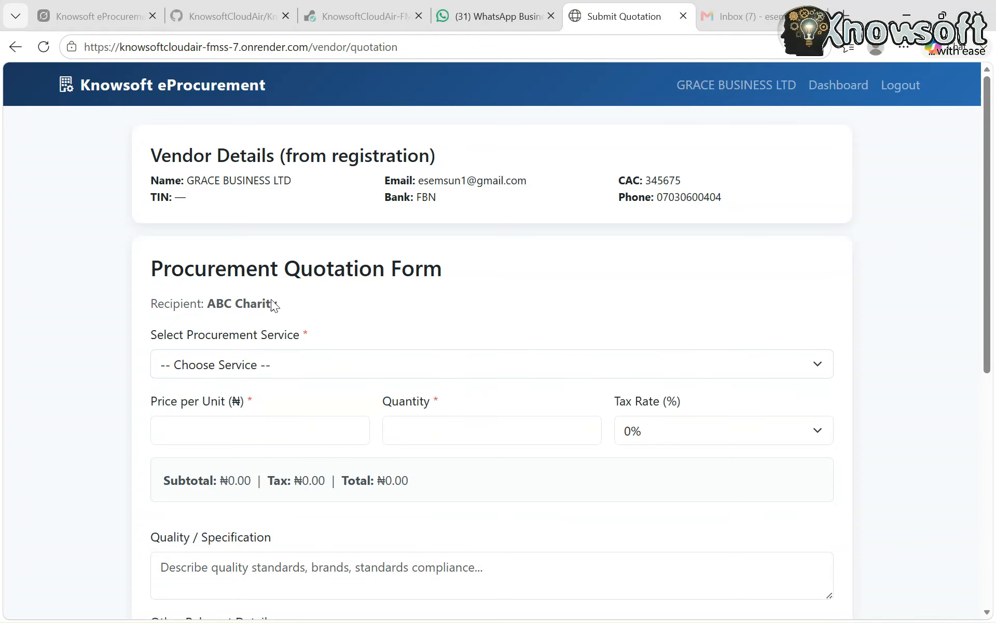
{"action": "left_click", "coordinate": [374, 358]}
{"action": "left_click", "coordinate": [323, 371]}
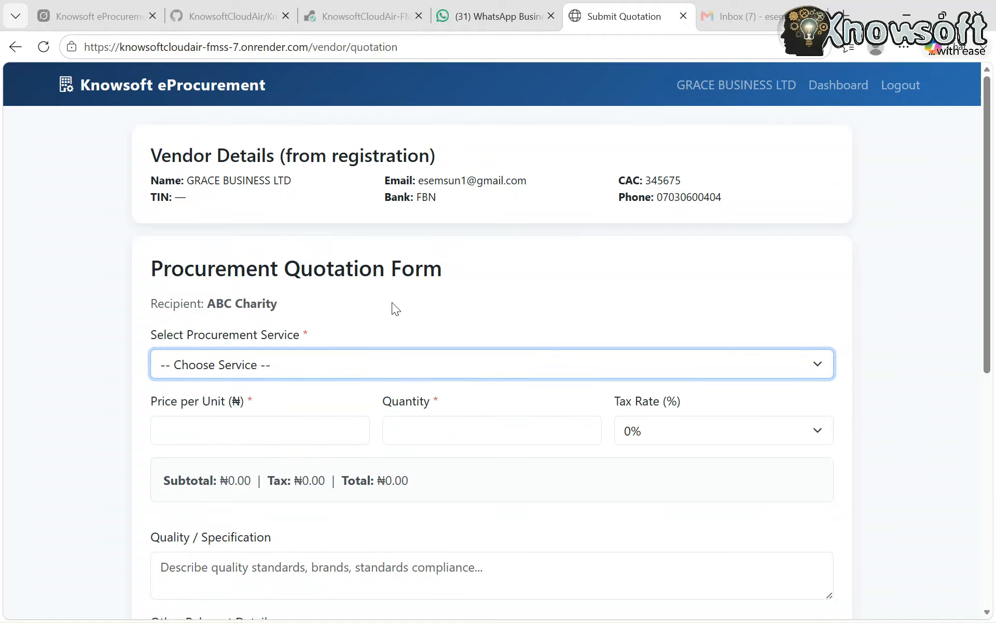
{"action": "left_click", "coordinate": [392, 304]}
{"action": "left_click", "coordinate": [331, 369]}
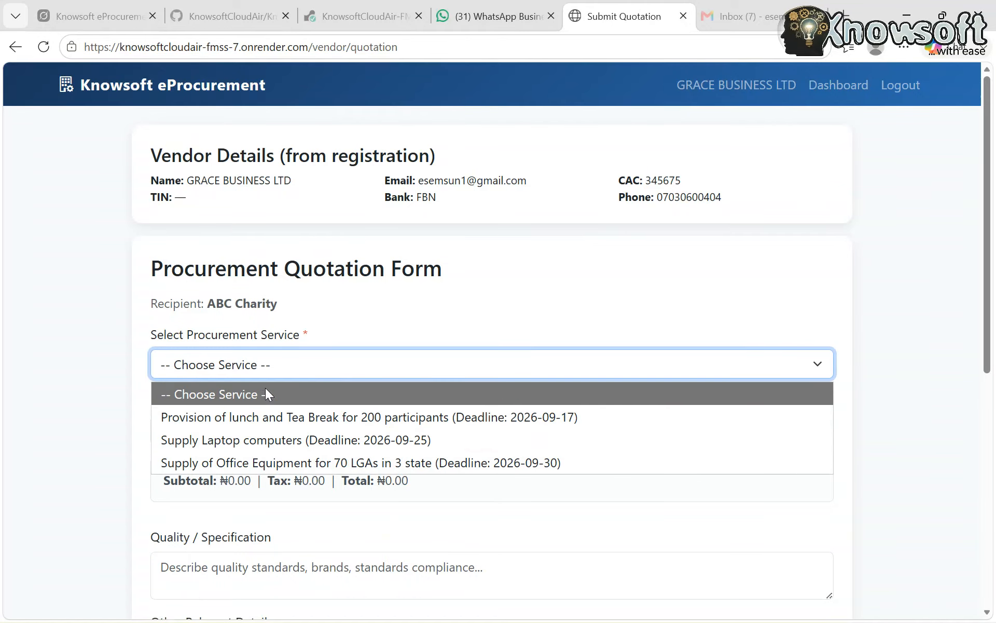
{"action": "left_click", "coordinate": [267, 439]}
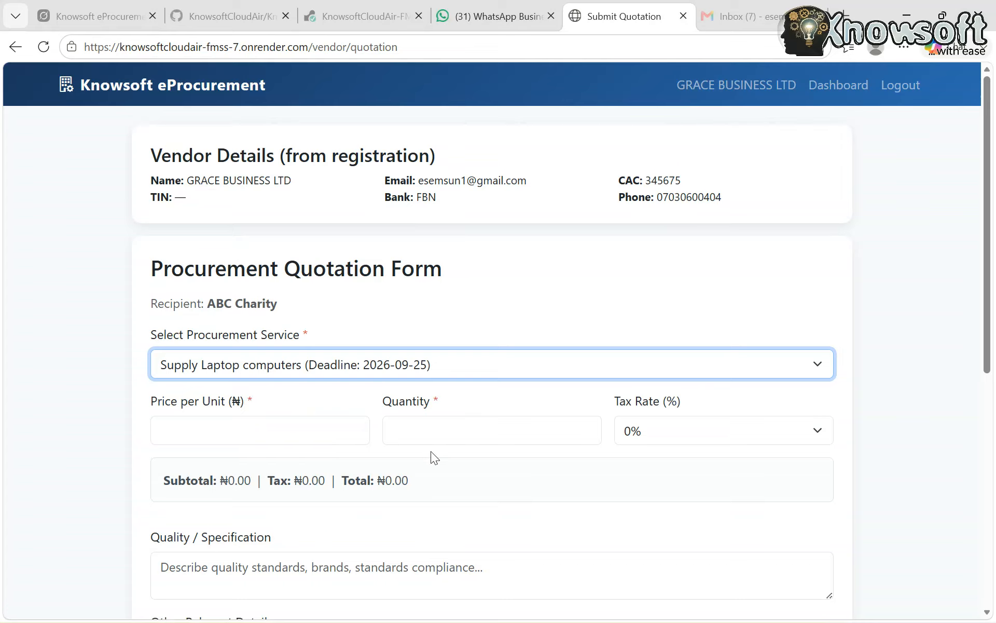
Set the laptop quotation's price per unit to 1250000, the quantity to 20 and the tax rate to 5%
{"action": "left_click", "coordinate": [200, 430]}
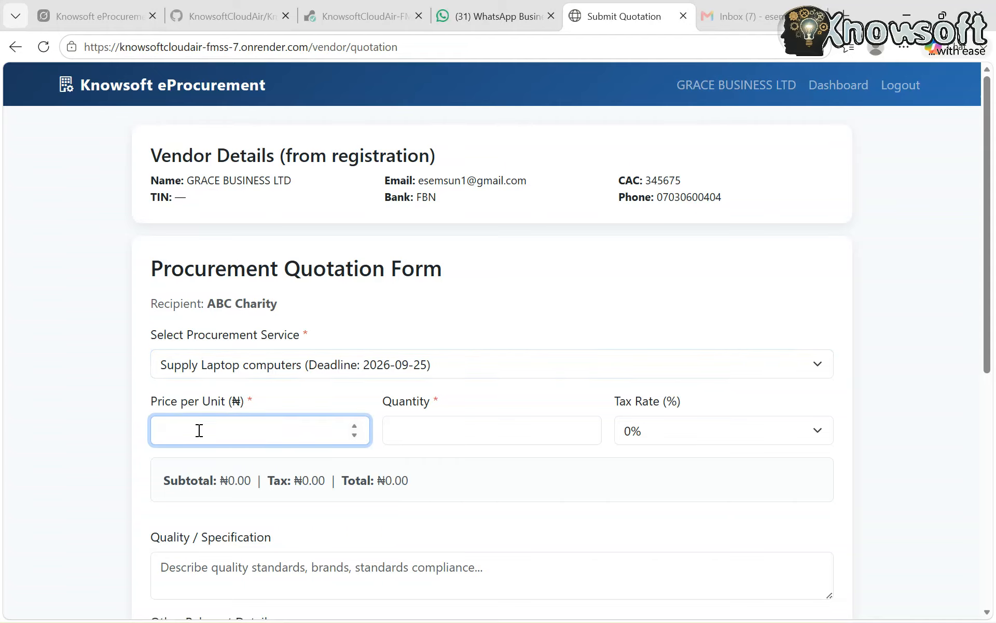
{"action": "type", "text": "1250000"}
{"action": "left_click", "coordinate": [429, 431]}
{"action": "type", "text": "2"}
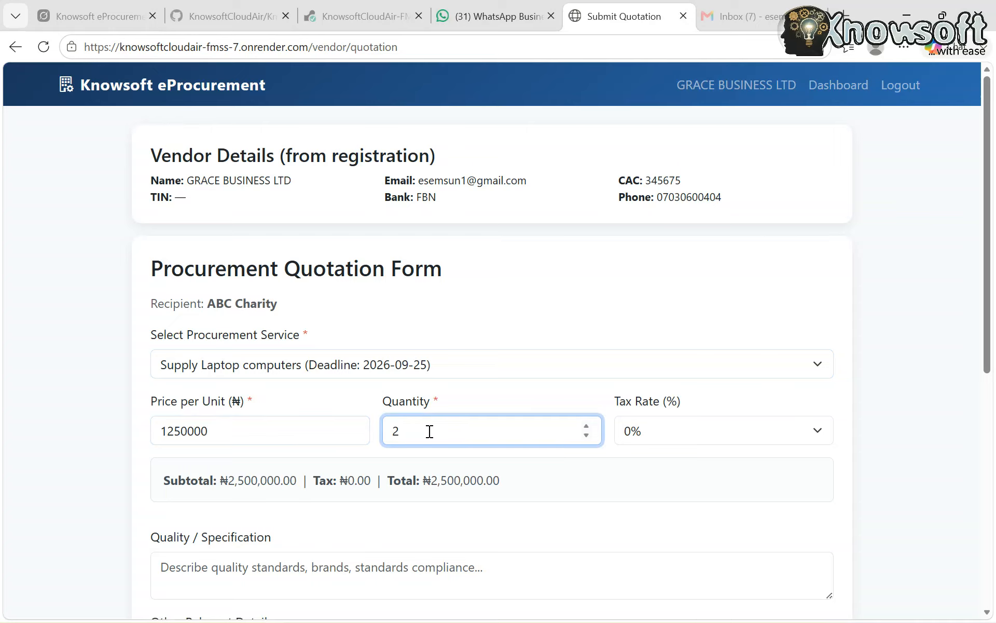
{"action": "type", "text": "0"}
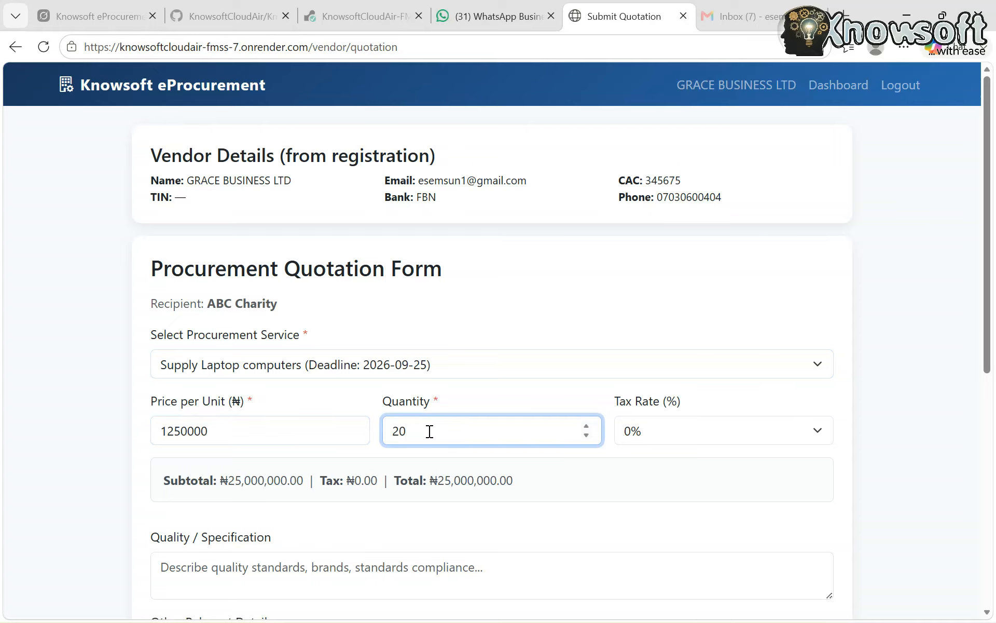
{"action": "left_click", "coordinate": [665, 431]}
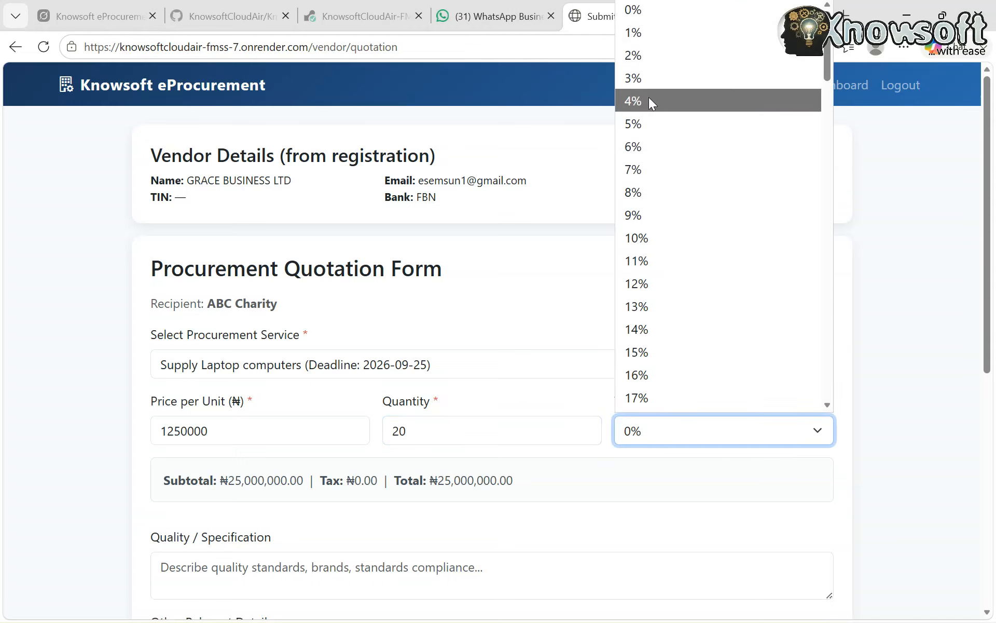
{"action": "left_click", "coordinate": [652, 122]}
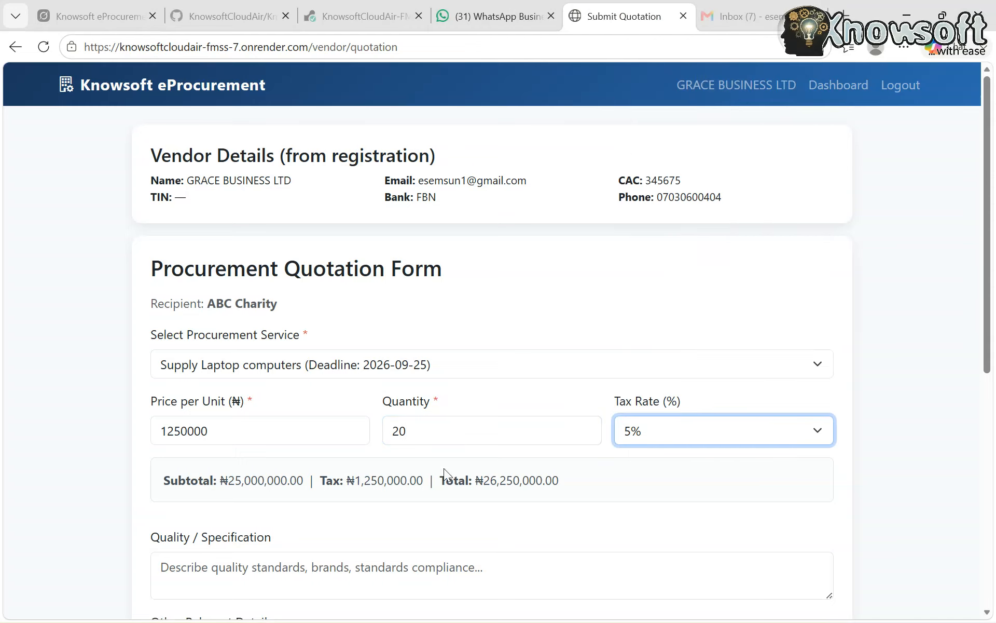
Enter "AS SPECIFIED" as the quotation's quality and specification
{"action": "scroll", "coordinate": [459, 519], "scroll_direction": "down", "scroll_amount": 2}
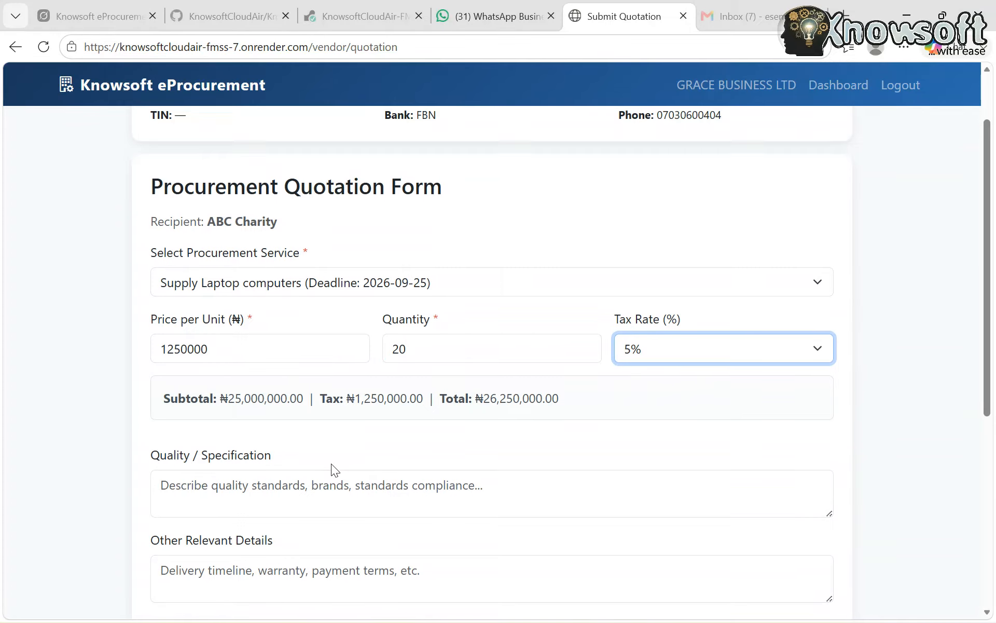
{"action": "scroll", "coordinate": [332, 464], "scroll_direction": "down", "scroll_amount": 1}
{"action": "left_click", "coordinate": [255, 441]}
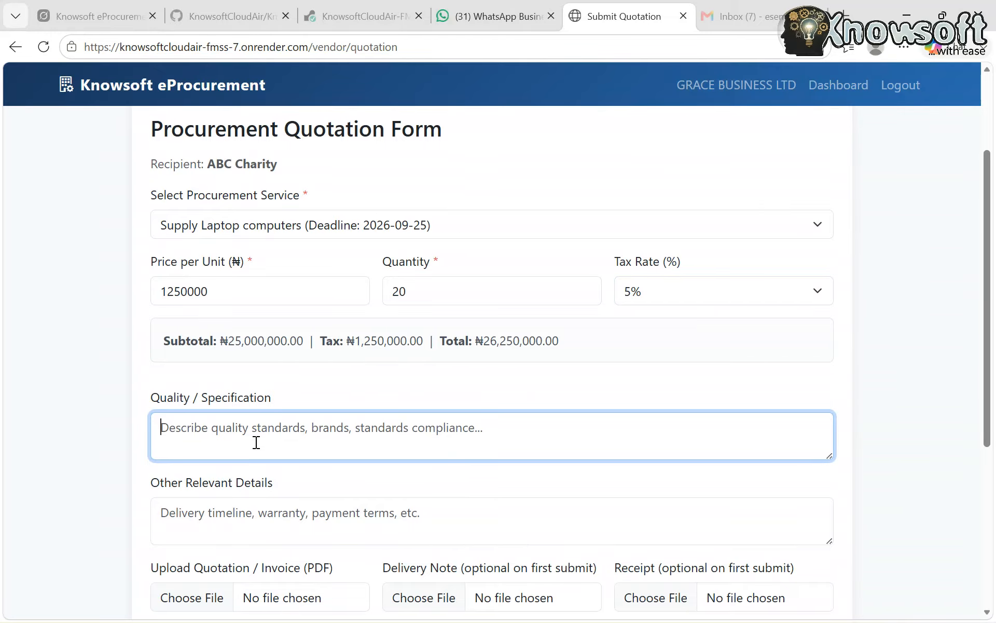
{"action": "type", "text": "AS S"}
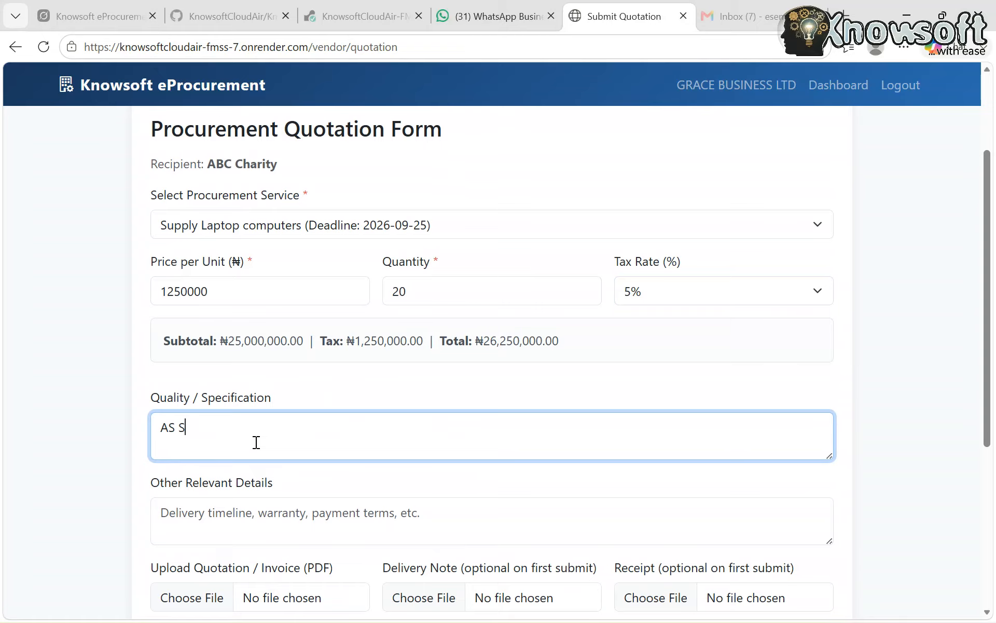
{"action": "type", "text": "PECIFIED"}
Enter "AS PROVIDED IN QUOTATION" as the quotation's other relevant details
{"action": "scroll", "coordinate": [256, 442], "scroll_direction": "down", "scroll_amount": 2}
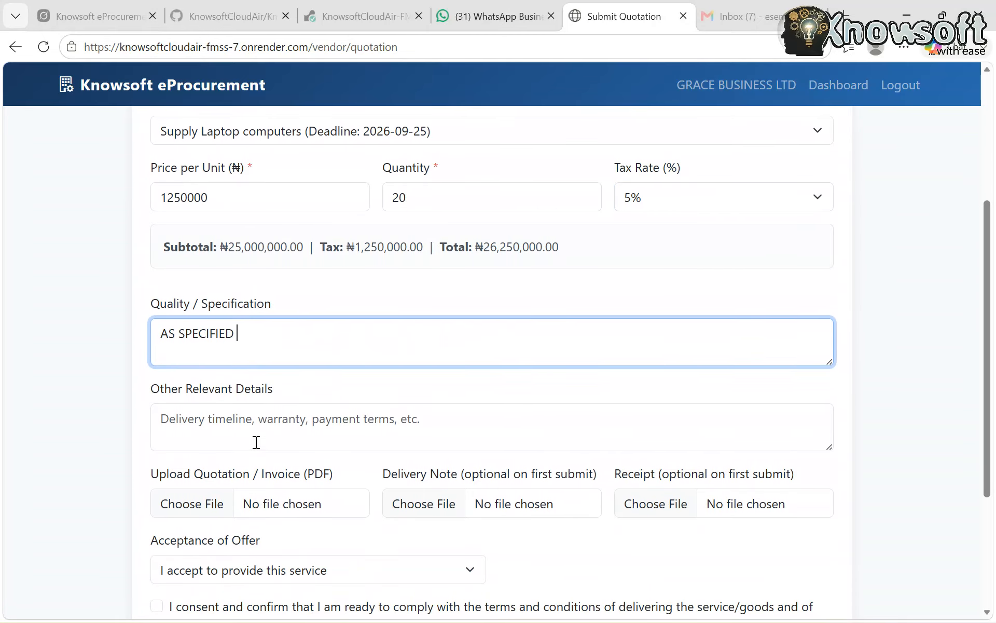
{"action": "left_click", "coordinate": [226, 421]}
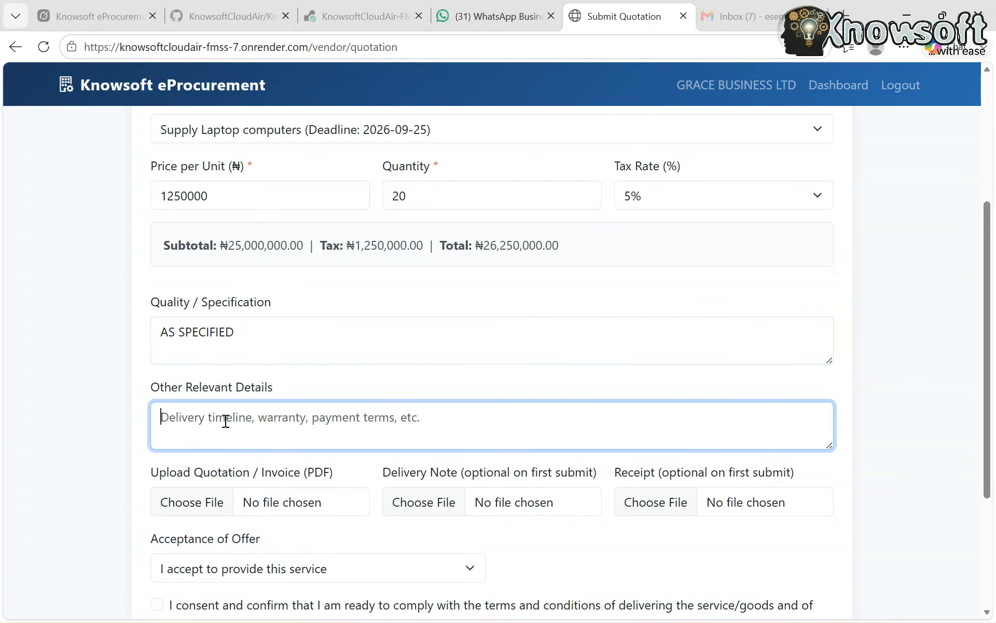
{"action": "type", "text": "AS "}
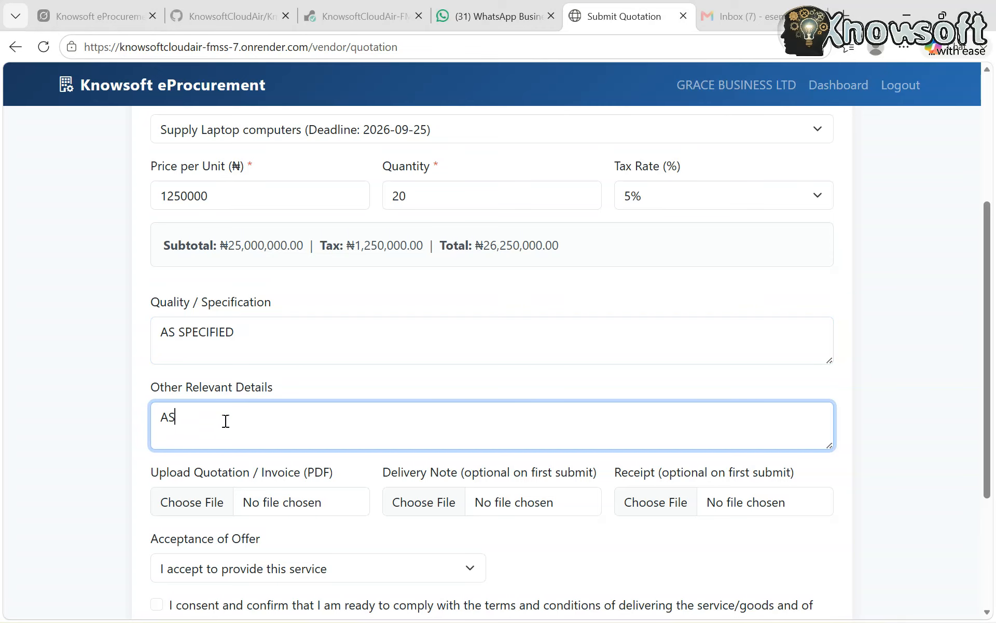
{"action": "type", "text": "PROVIDED IN QUOTATION"}
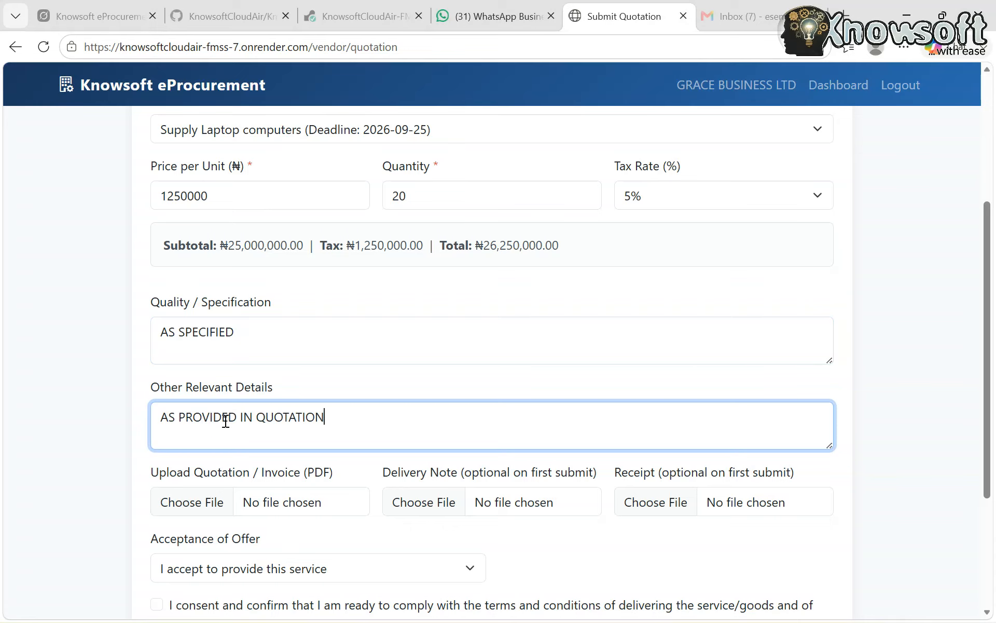
Attach the PDF LPO_GRACE BUSINESS _20260825 from Downloads as the quotation / invoice
{"action": "scroll", "coordinate": [225, 420], "scroll_direction": "down", "scroll_amount": 3}
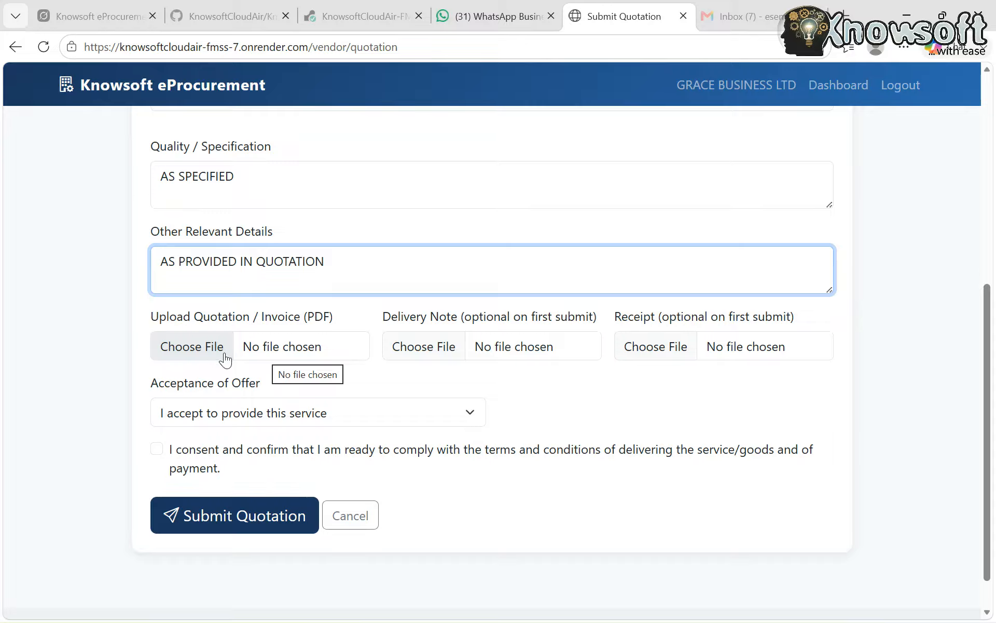
{"action": "left_click", "coordinate": [207, 348]}
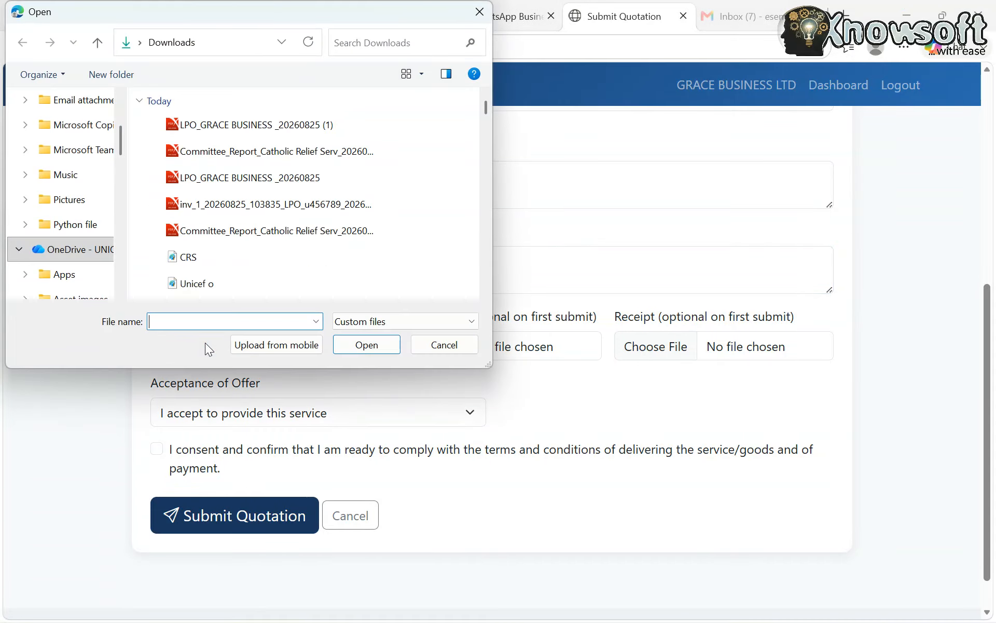
{"action": "left_click", "coordinate": [240, 178]}
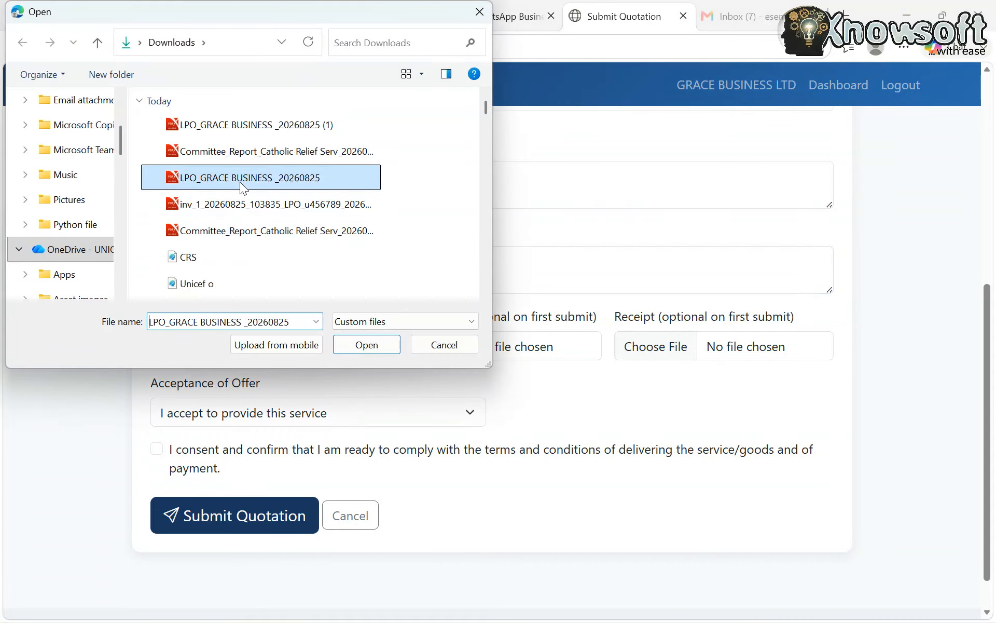
{"action": "left_click", "coordinate": [358, 343]}
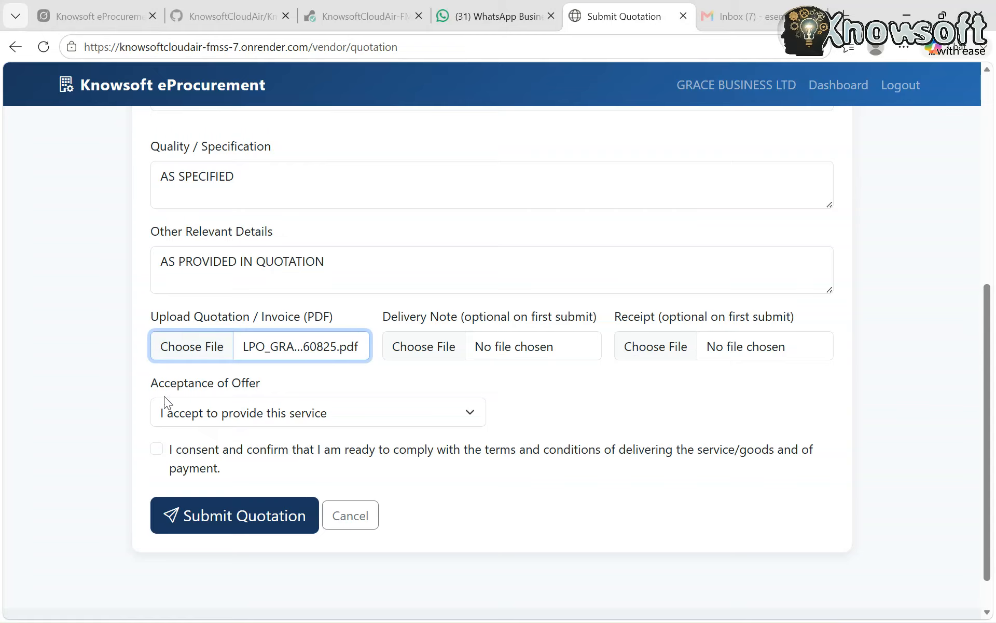
Set the offer acceptance to "I accept to provide this service", consent to the delivery and payment terms, and submit the quotation
{"action": "left_click", "coordinate": [447, 414]}
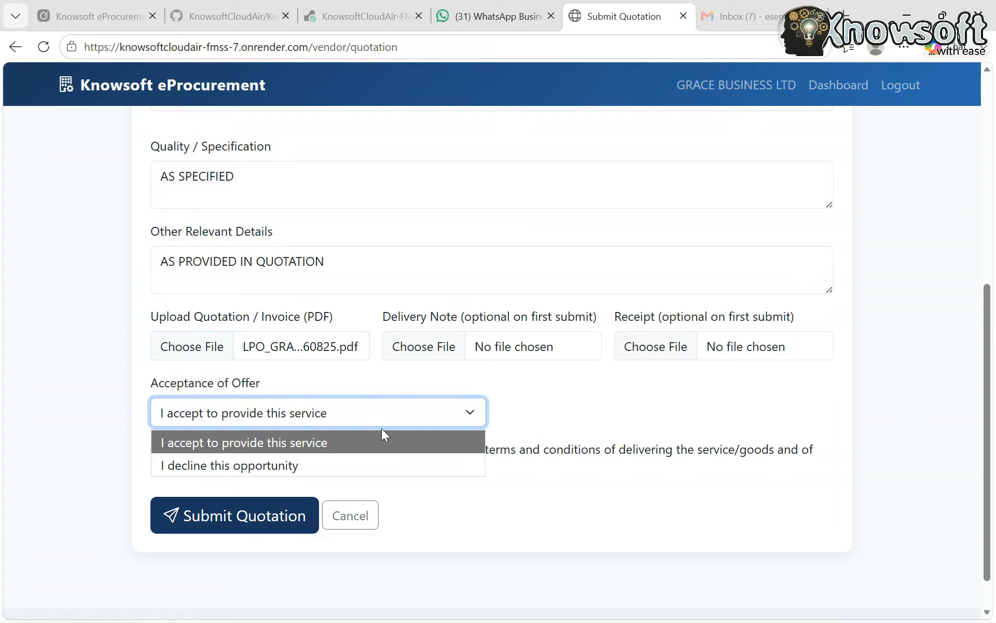
{"action": "left_click", "coordinate": [351, 439]}
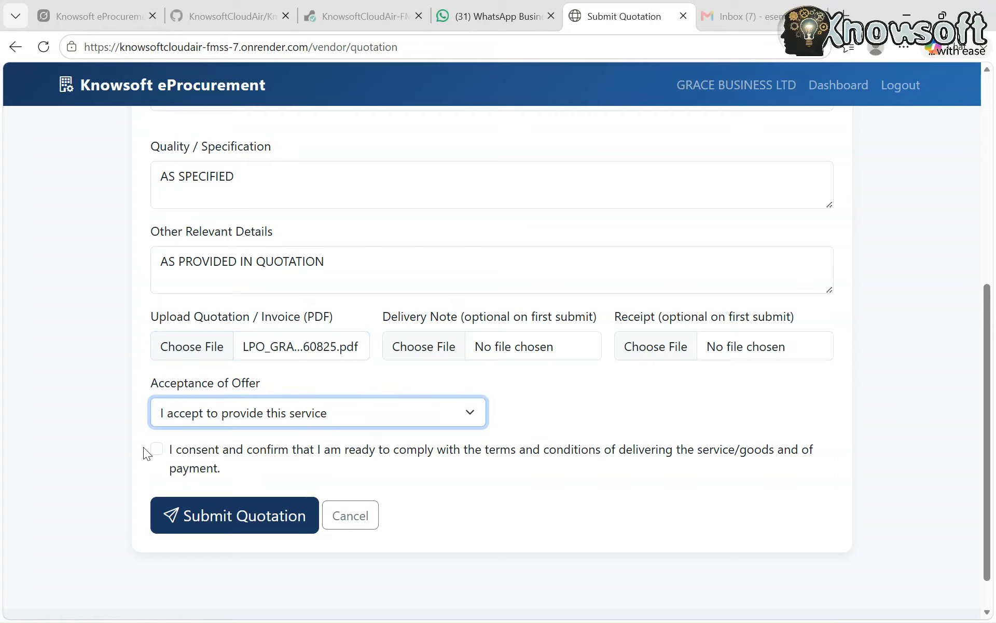
{"action": "left_click", "coordinate": [159, 453]}
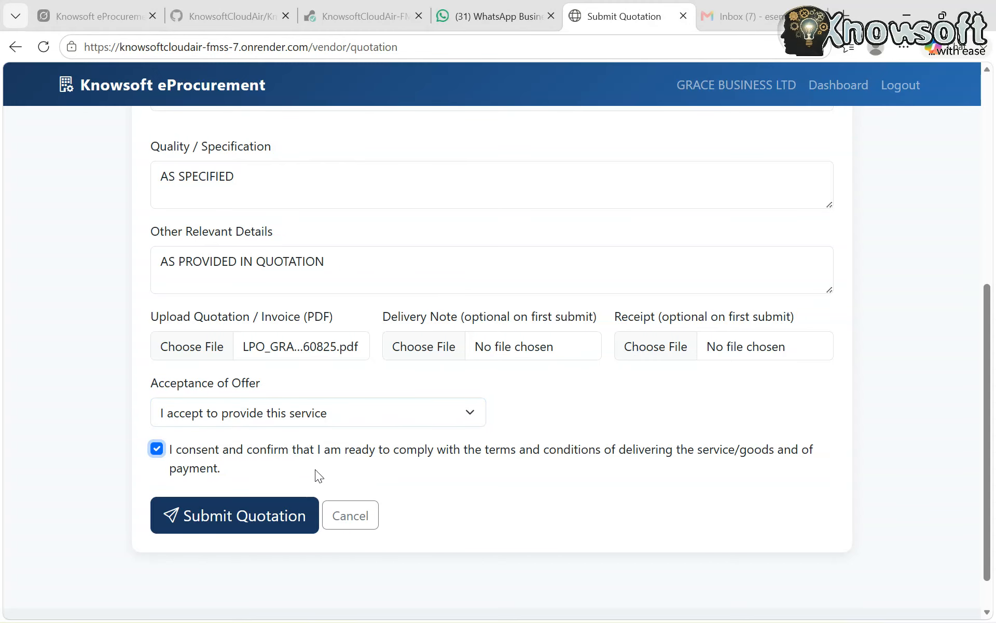
{"action": "left_click", "coordinate": [270, 517]}
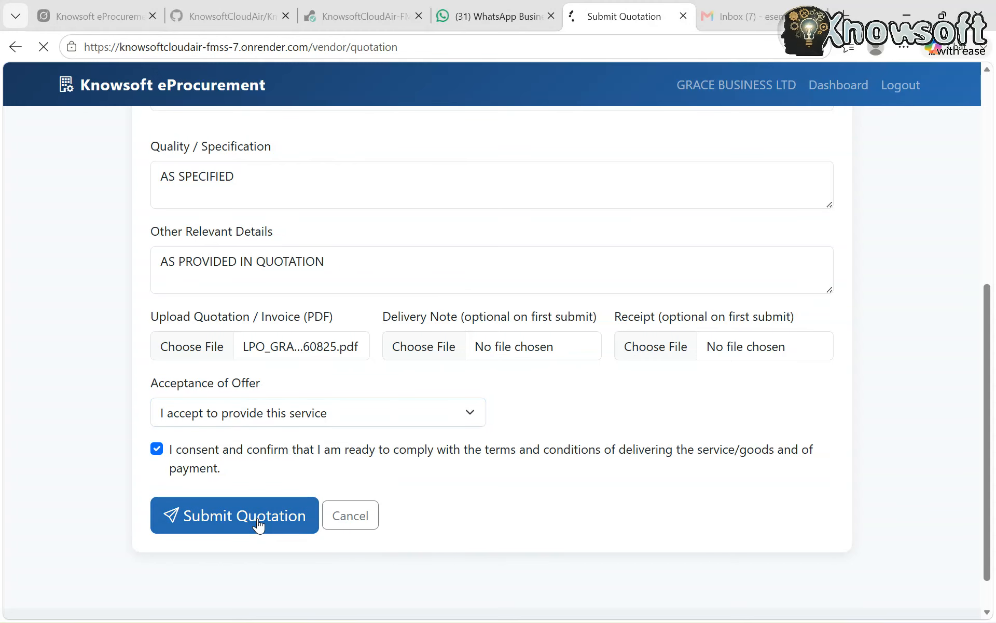
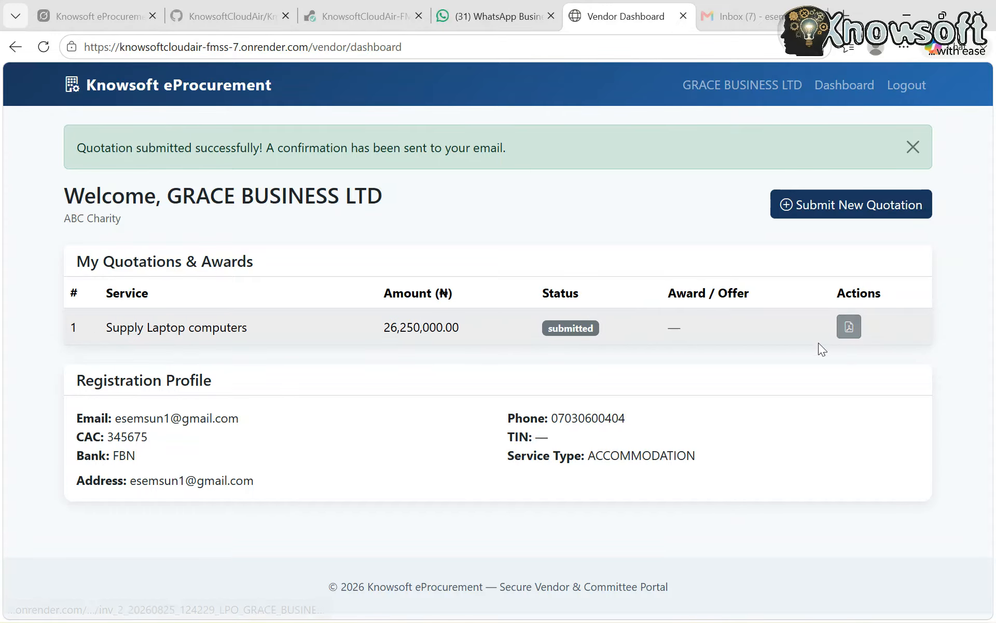
Log out of the GRACE BUSINESS LTD vendor account and open ABC Charity's vendor login
{"action": "scroll", "coordinate": [307, 444], "scroll_direction": "down", "scroll_amount": 1}
{"action": "scroll", "coordinate": [307, 444], "scroll_direction": "up", "scroll_amount": 1}
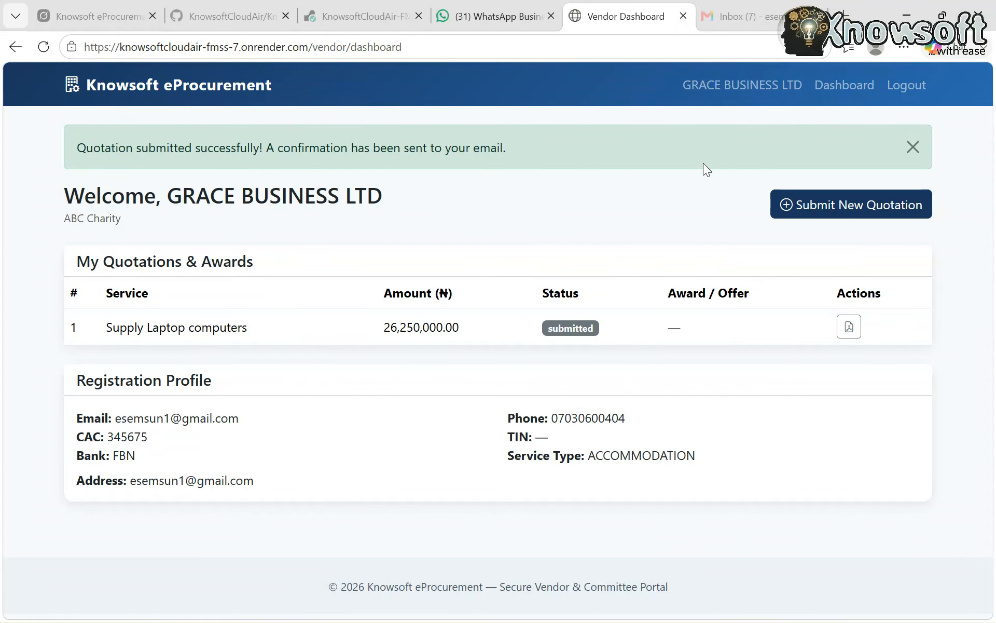
{"action": "left_click", "coordinate": [899, 90]}
{"action": "scroll", "coordinate": [462, 414], "scroll_direction": "down", "scroll_amount": 3}
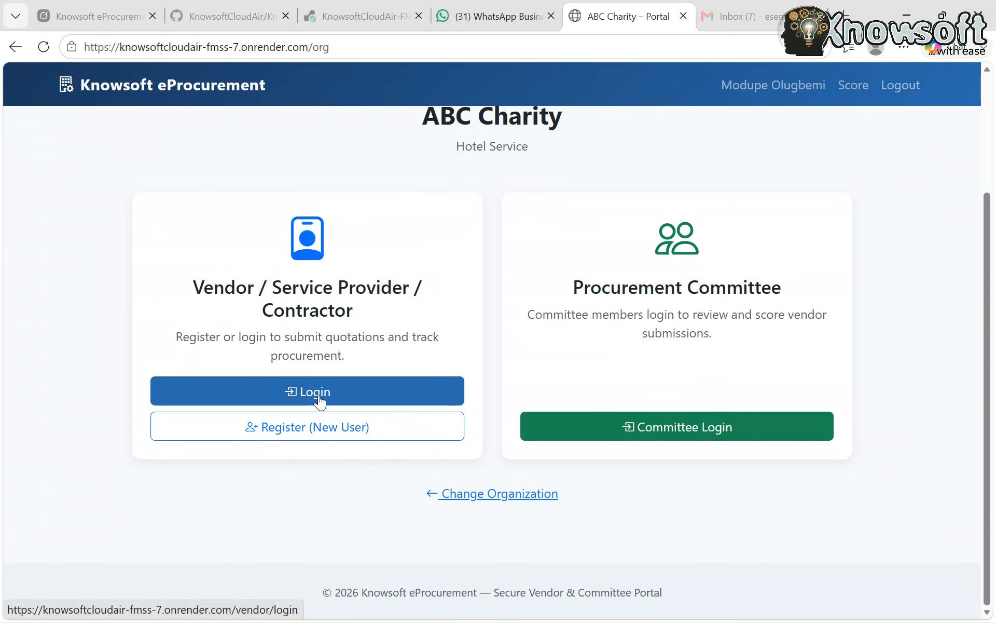
{"action": "left_click", "coordinate": [318, 395]}
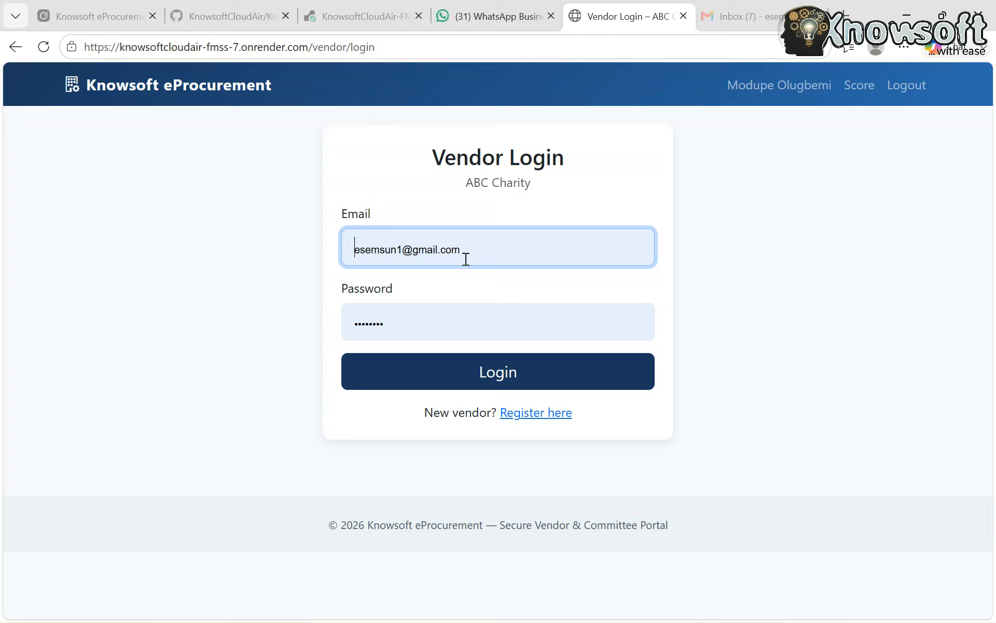
Replace the prefilled login email with Furniture PLC's saved email address
{"action": "left_click", "coordinate": [466, 257]}
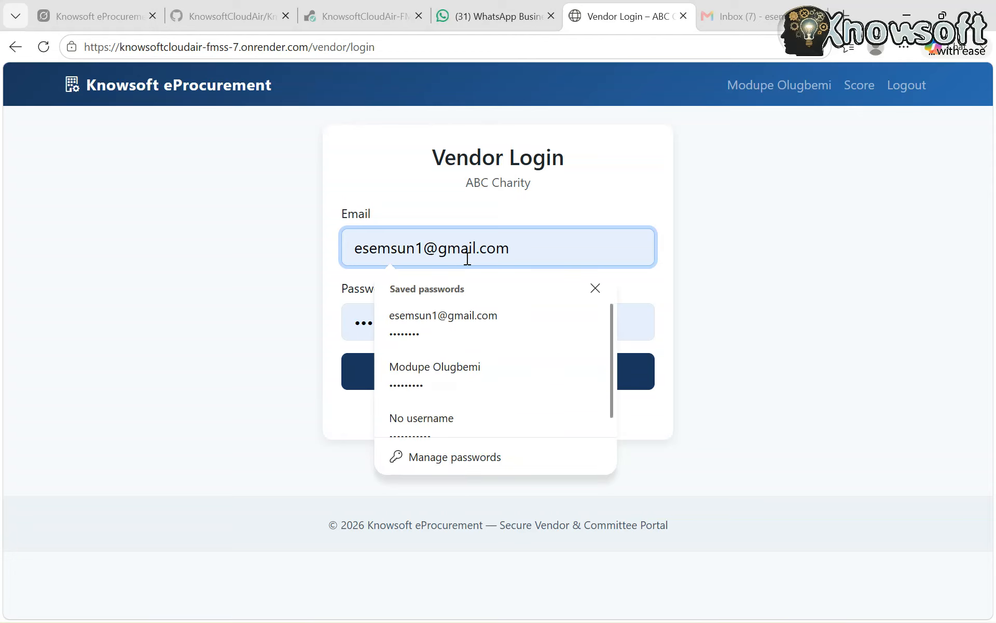
{"action": "left_click", "coordinate": [560, 258]}
{"action": "key", "text": "BackSpace"}
{"action": "key", "text": "BackSpace"}
{"action": "key", "text": "BackSpace"}
{"action": "key", "text": "BackSpace"}
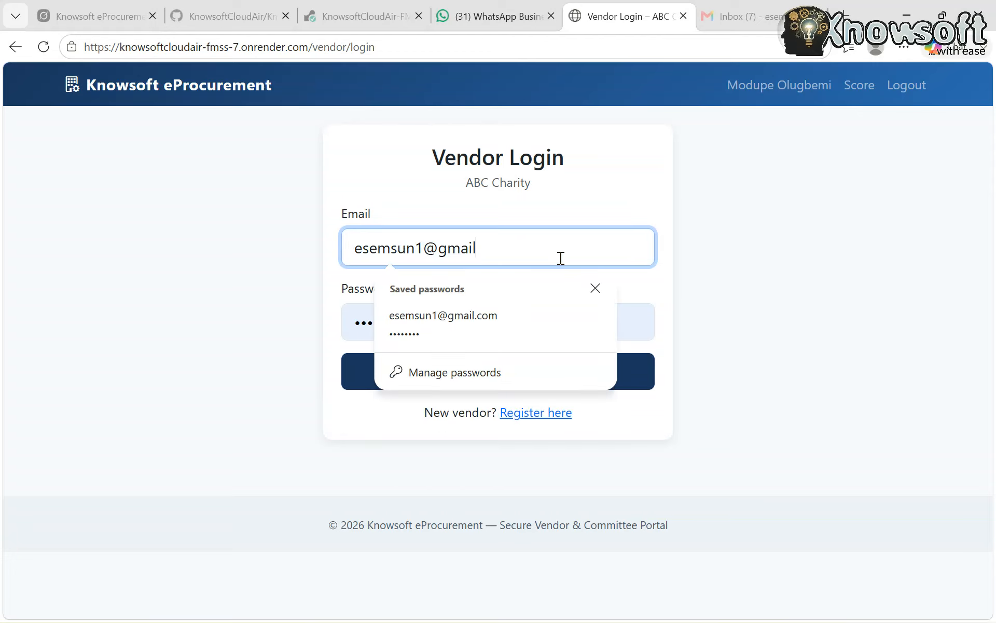
{"action": "key", "text": "BackSpace"}
{"action": "key", "text": "BackSpace"}
{"action": "key", "text": "BackSpace"}
{"action": "key", "text": "BackSpace"}
{"action": "key", "text": "BackSpace"}
{"action": "key", "text": "BackSpace"}
{"action": "key", "text": "BackSpace"}
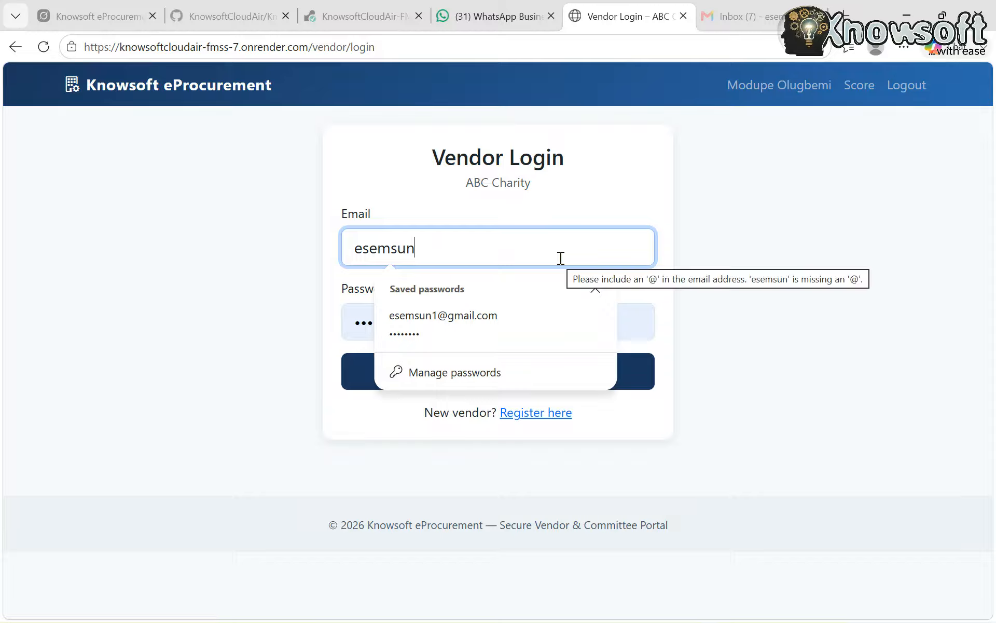
{"action": "type", "text": "@"}
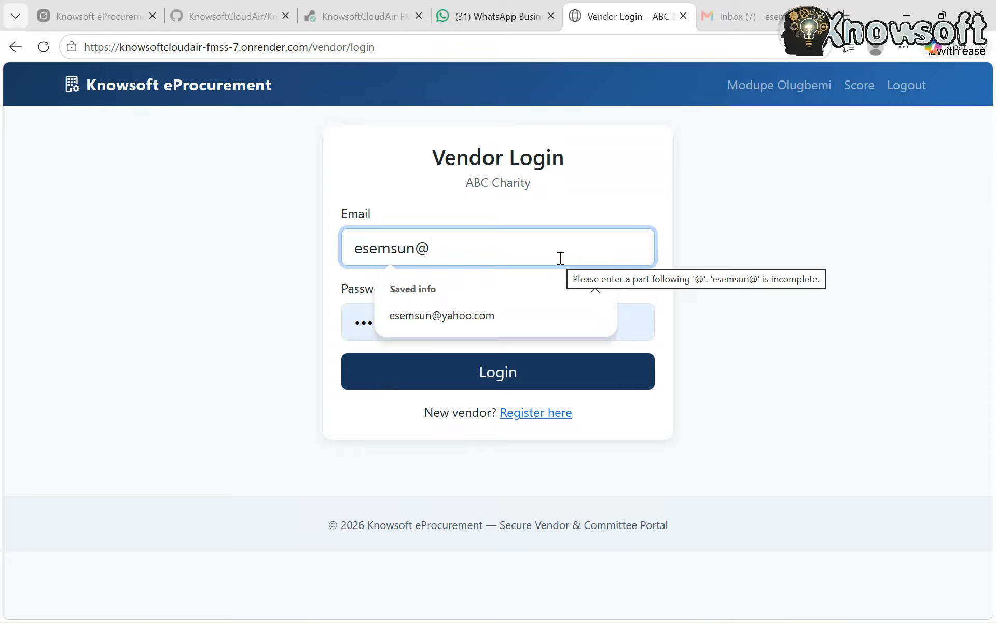
{"action": "left_click", "coordinate": [449, 320]}
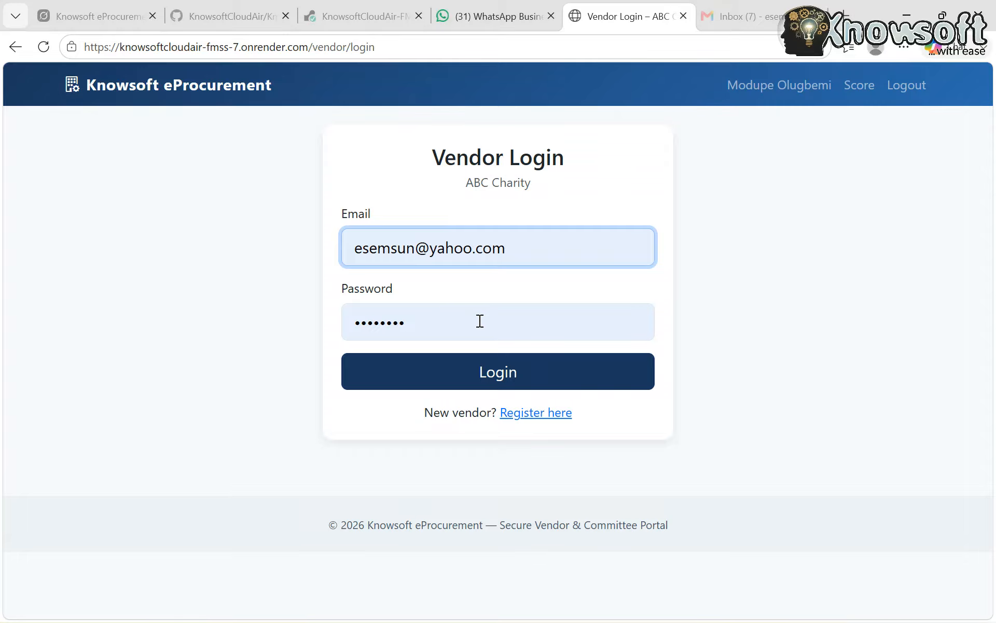
Replace the prefilled password with Furniture PLC's account password, log in, and decline saving the password
{"action": "key", "text": "BackSpace"}
{"action": "key", "text": "BackSpace"}
{"action": "key", "text": "BackSpace"}
{"action": "key", "text": "BackSpace"}
{"action": "key", "text": "BackSpace"}
{"action": "key", "text": "BackSpace"}
{"action": "key", "text": "BackSpace"}
{"action": "key", "text": "BackSpace"}
{"action": "key", "text": "BackSpace"}
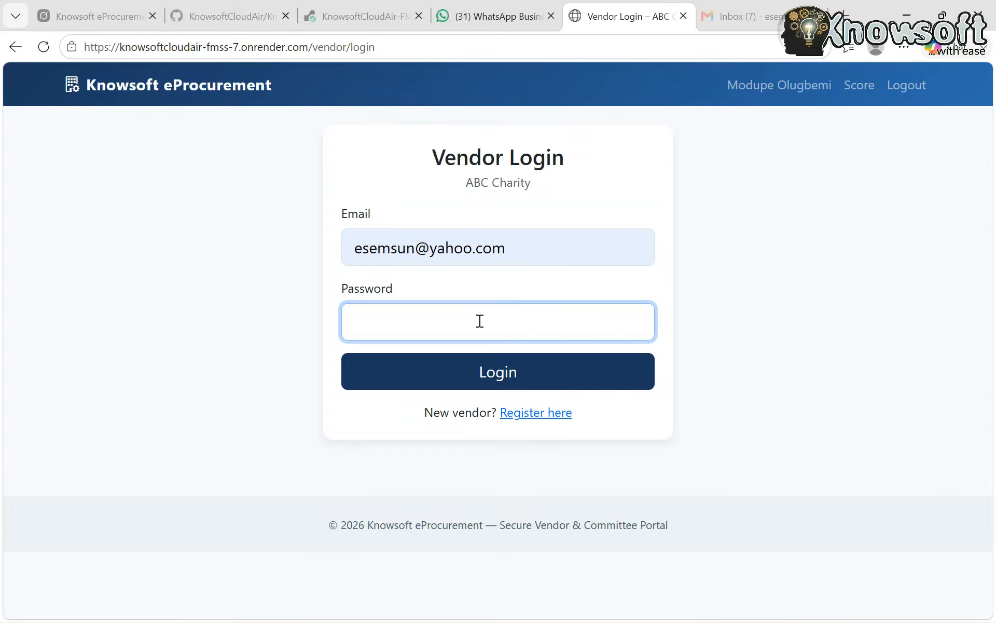
{"action": "type", "text": "•••••••••••••"}
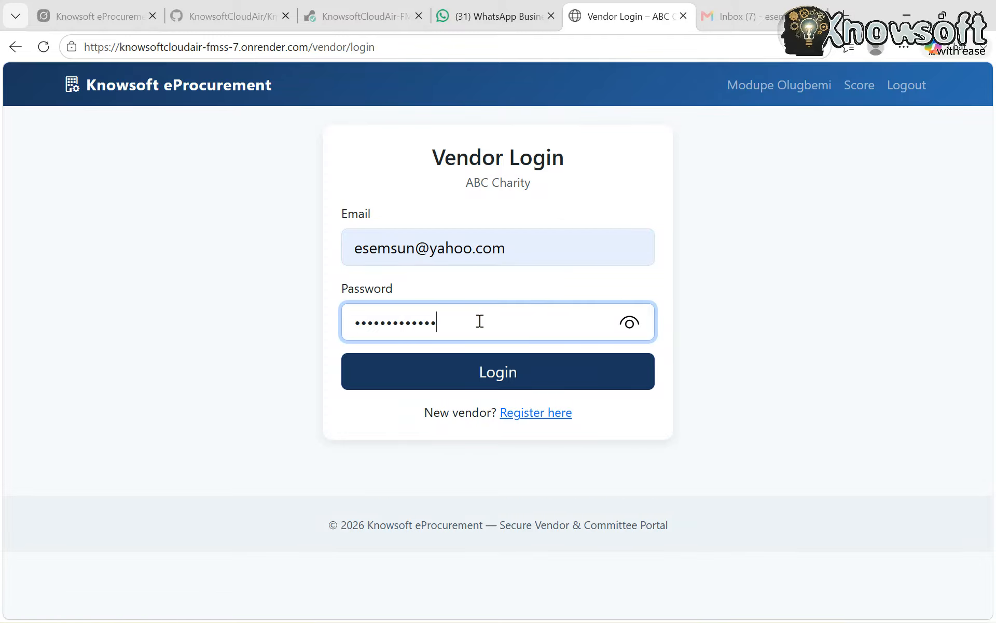
{"action": "left_click", "coordinate": [481, 381]}
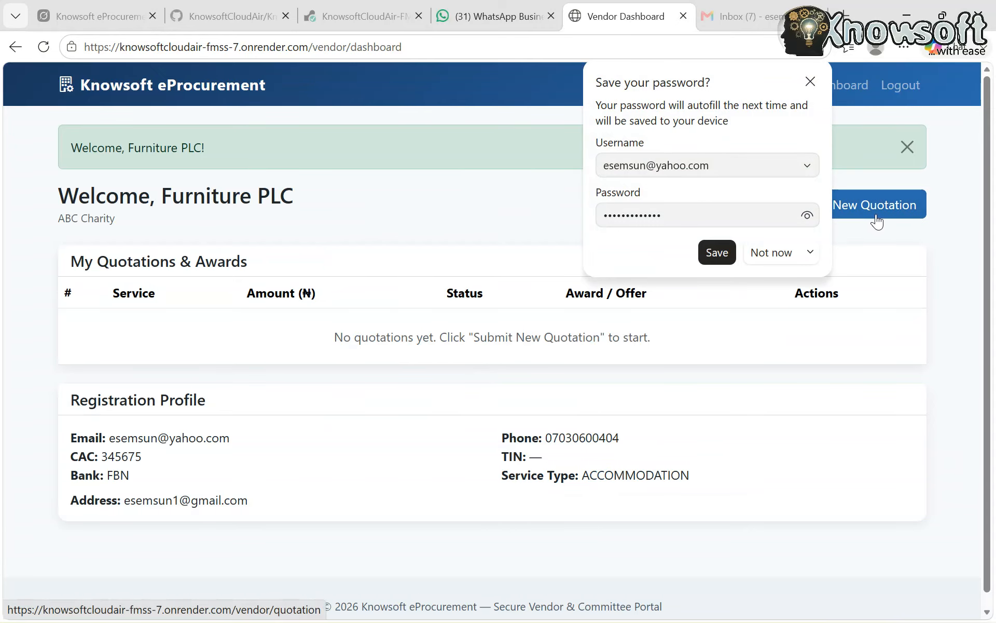
{"action": "left_click", "coordinate": [783, 250]}
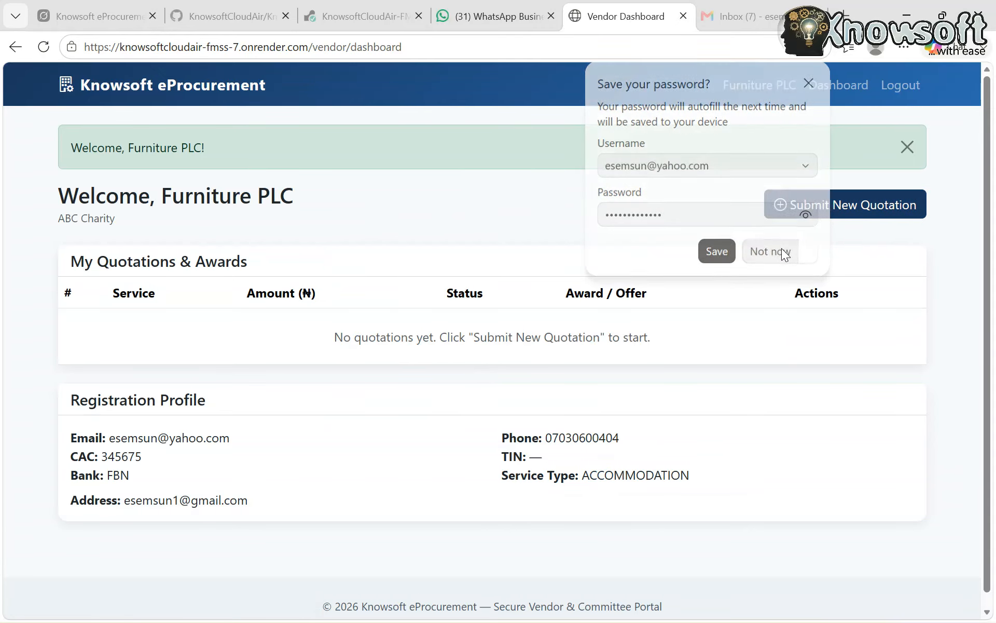
Start a new quotation for Furniture PLC and choose Supply Laptop computers (Deadline: 2026-09-25) as the procurement service
{"action": "left_click", "coordinate": [879, 203]}
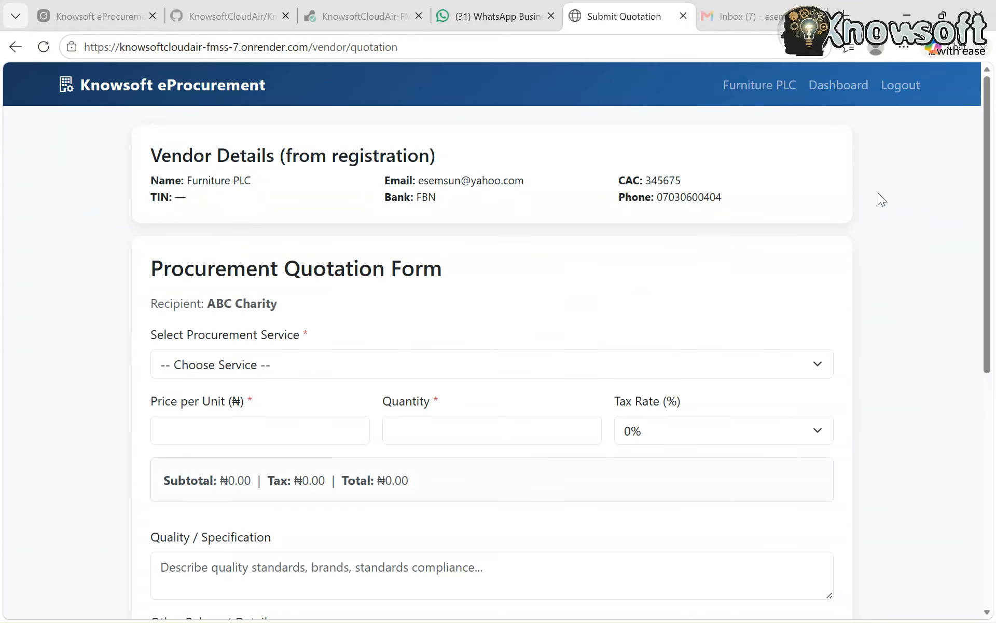
{"action": "left_click", "coordinate": [327, 357]}
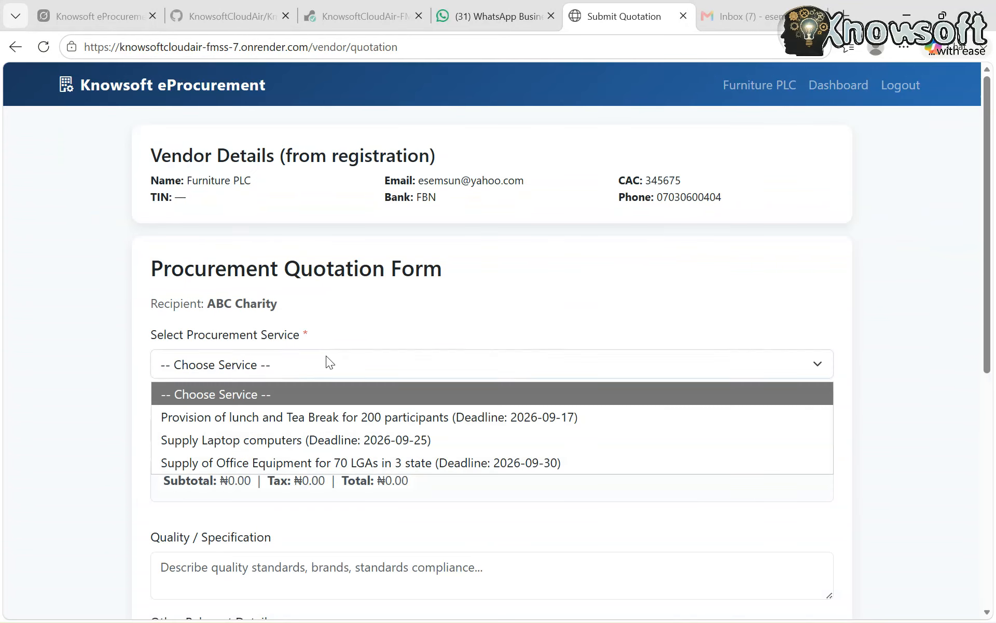
{"action": "left_click", "coordinate": [260, 439]}
Set the quotation's price per unit to 1300000
{"action": "left_click", "coordinate": [262, 426]}
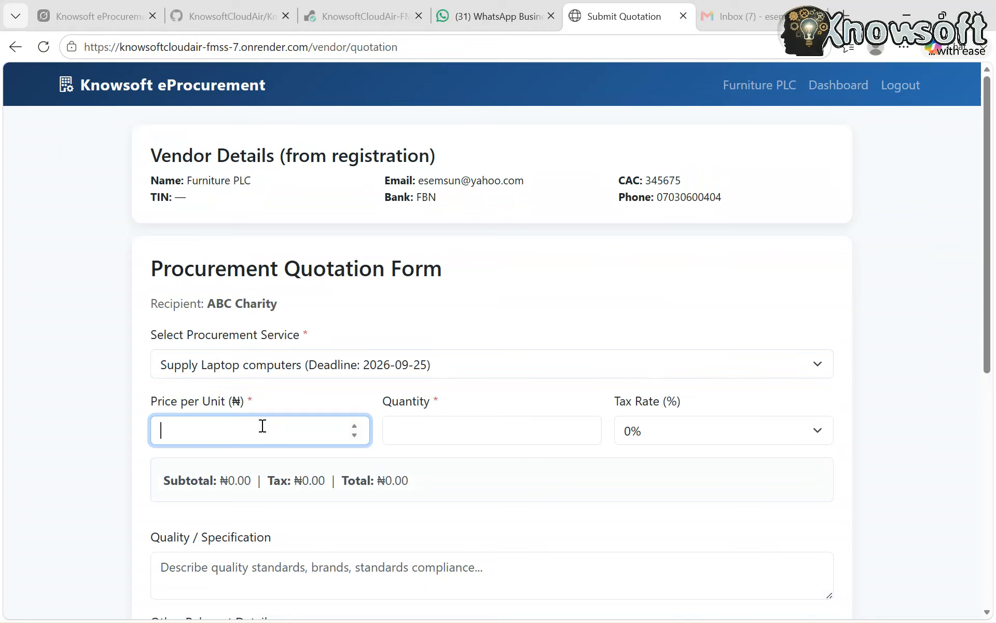
{"action": "type", "text": "1300000"}
{"action": "left_click", "coordinate": [409, 425]}
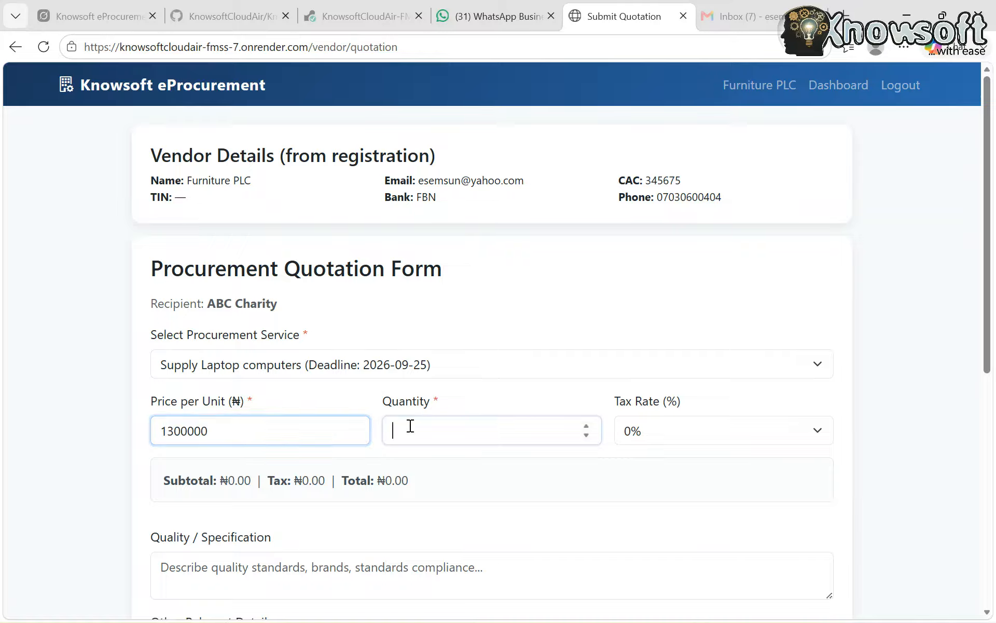
{"action": "left_click", "coordinate": [253, 424]}
{"action": "key", "text": "BackSpace"}
{"action": "key", "text": "BackSpace"}
{"action": "key", "text": "BackSpace"}
{"action": "key", "text": "BackSpace"}
{"action": "key", "text": "BackSpace"}
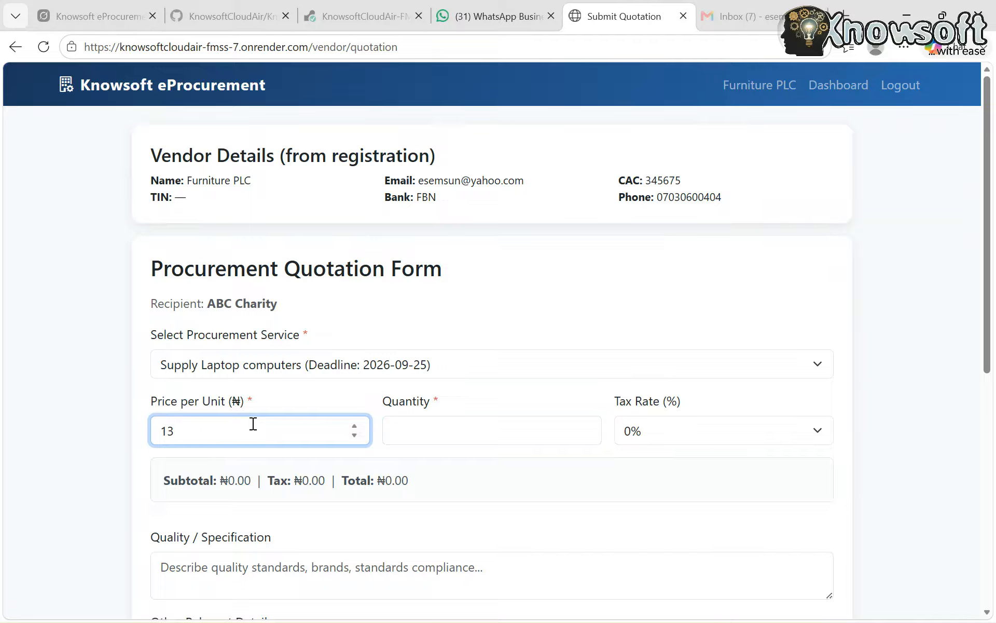
{"action": "key", "text": "BackSpace"}
{"action": "type", "text": "300000"}
Set the quotation's quantity to 20 and its tax rate to 5%
{"action": "left_click", "coordinate": [430, 426]}
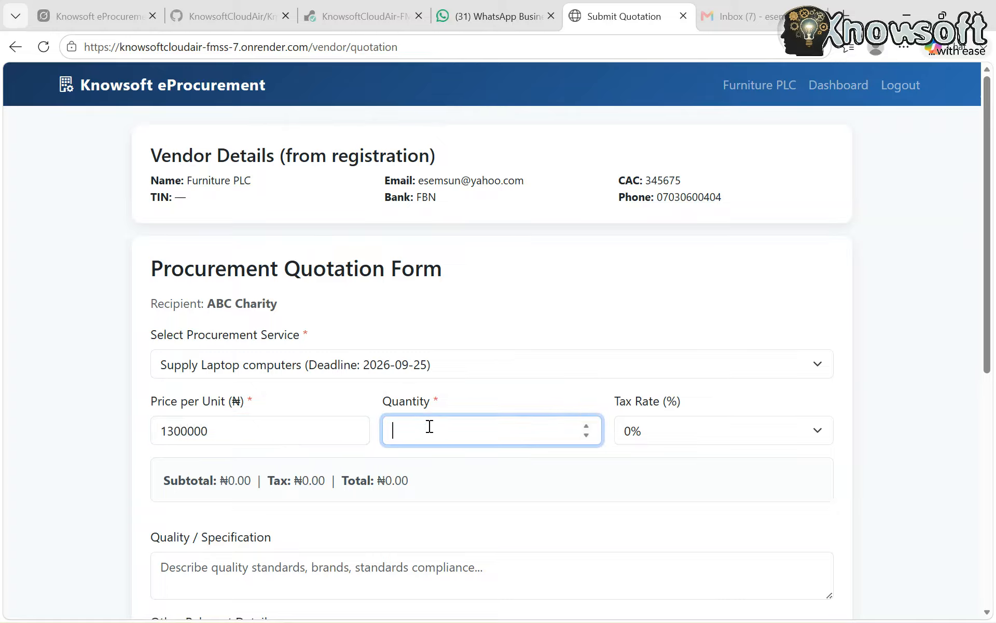
{"action": "type", "text": "20"}
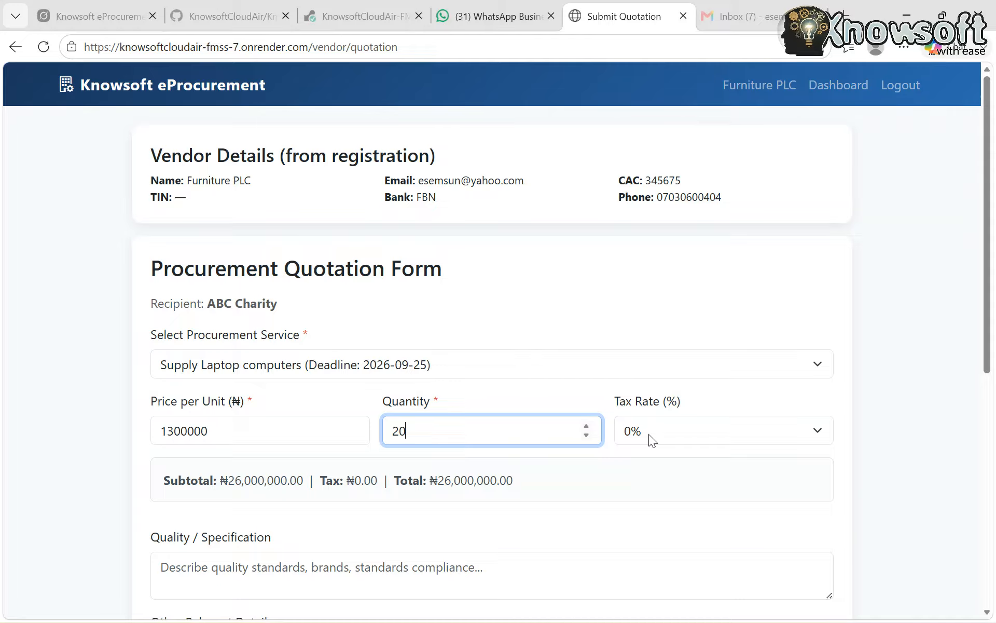
{"action": "left_click", "coordinate": [649, 434]}
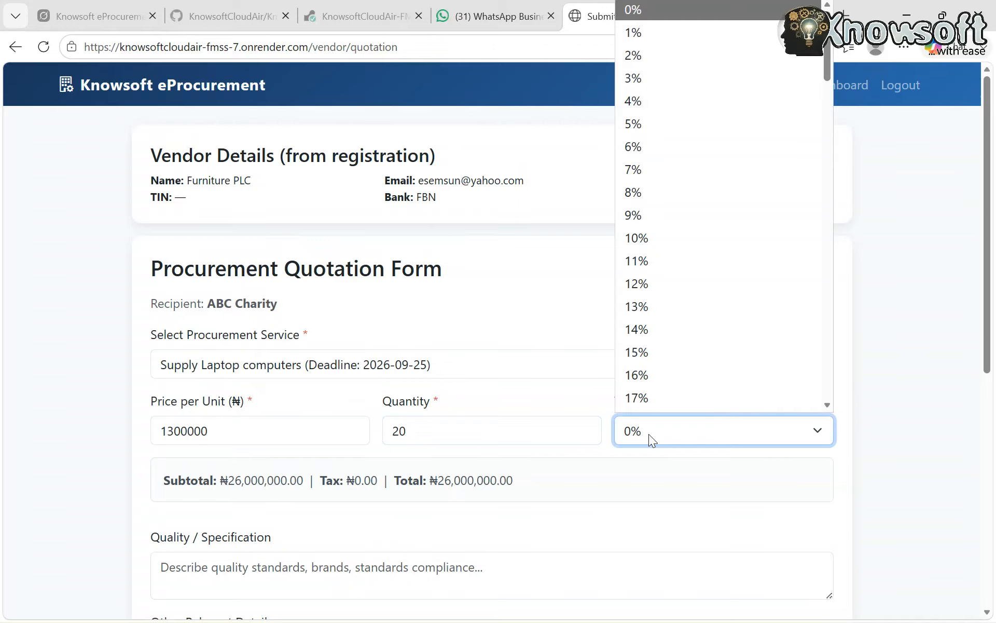
{"action": "left_click", "coordinate": [646, 122]}
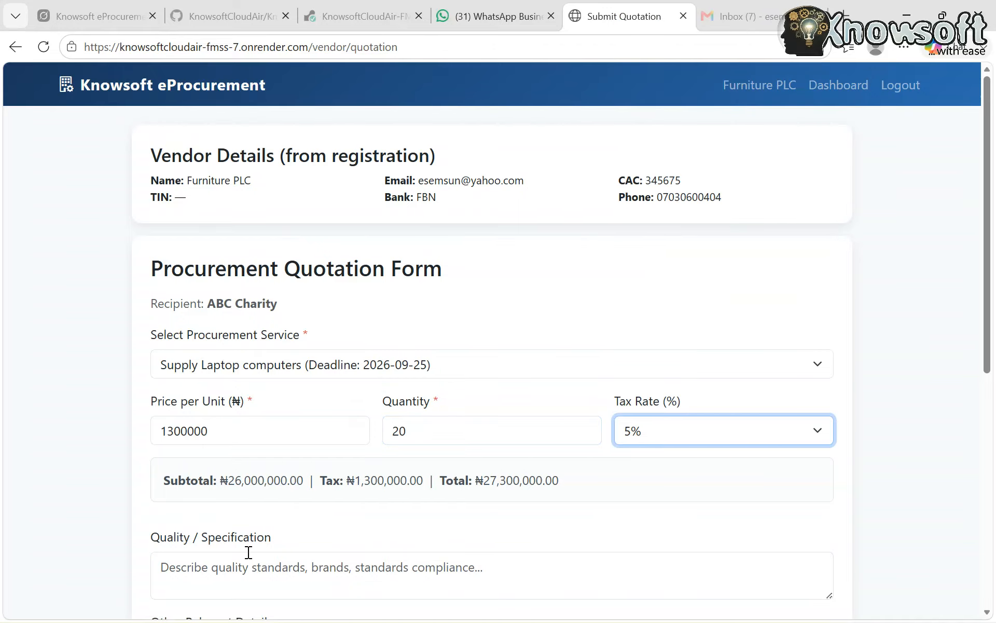
Enter "AS IN REQUEST" as the quotation's quality and specification
{"action": "scroll", "coordinate": [247, 551], "scroll_direction": "down", "scroll_amount": 2}
{"action": "left_click", "coordinate": [249, 488]}
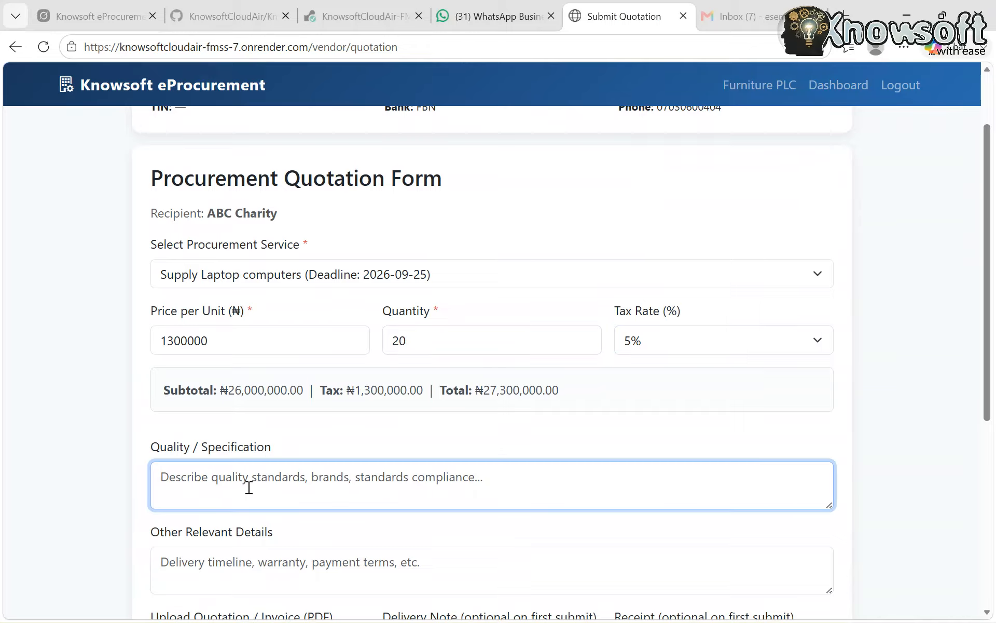
{"action": "type", "text": "AS IN "}
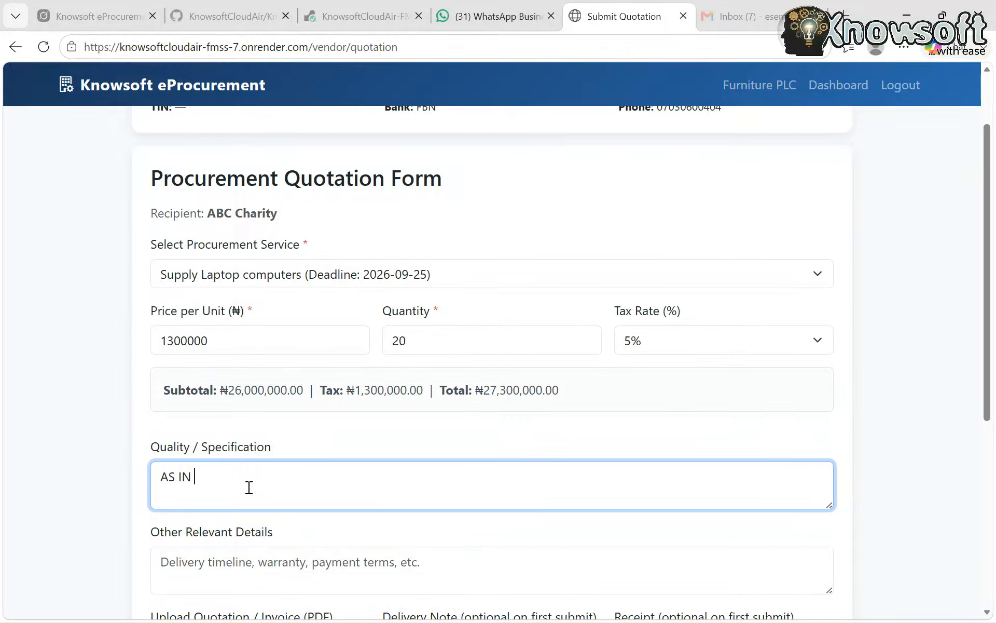
{"action": "type", "text": "REQUEST"}
Enter "AS IN REQUEST" as the quotation's other relevant details
{"action": "scroll", "coordinate": [372, 515], "scroll_direction": "down", "scroll_amount": 2}
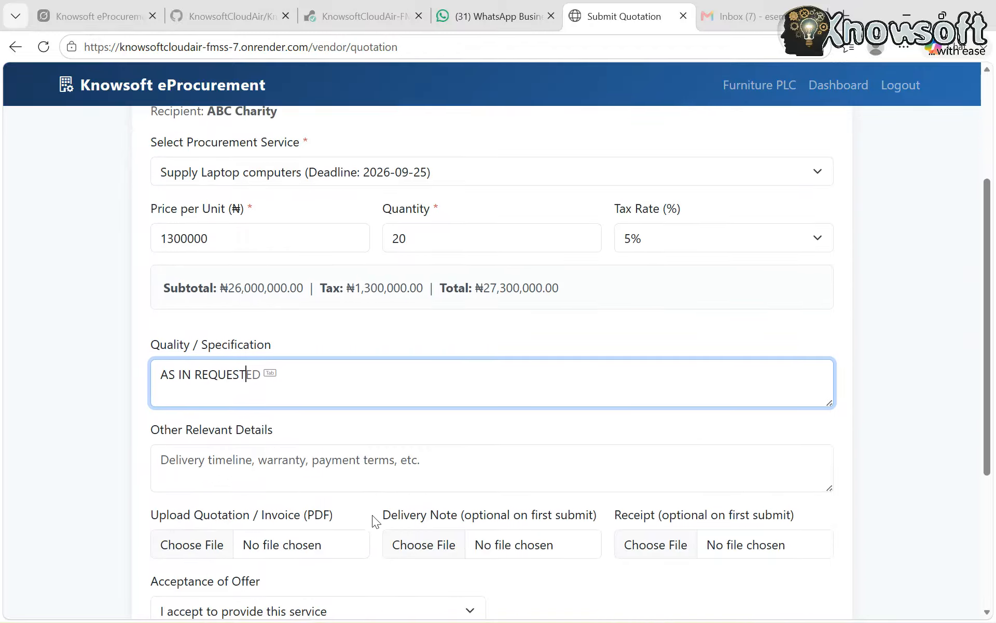
{"action": "left_click", "coordinate": [248, 476]}
{"action": "type", "text": "AS"}
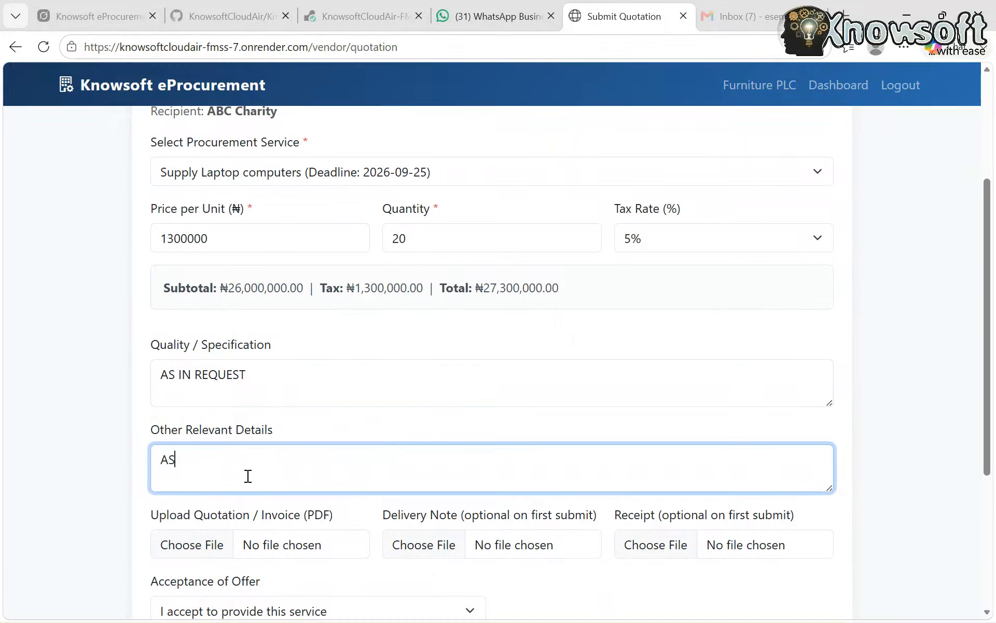
{"action": "type", "text": " IN REQUEST"}
Attach the second Committee_Report_Catholic Relief Serv PDF listed in Downloads as the quotation / invoice
{"action": "scroll", "coordinate": [247, 475], "scroll_direction": "down", "scroll_amount": 3}
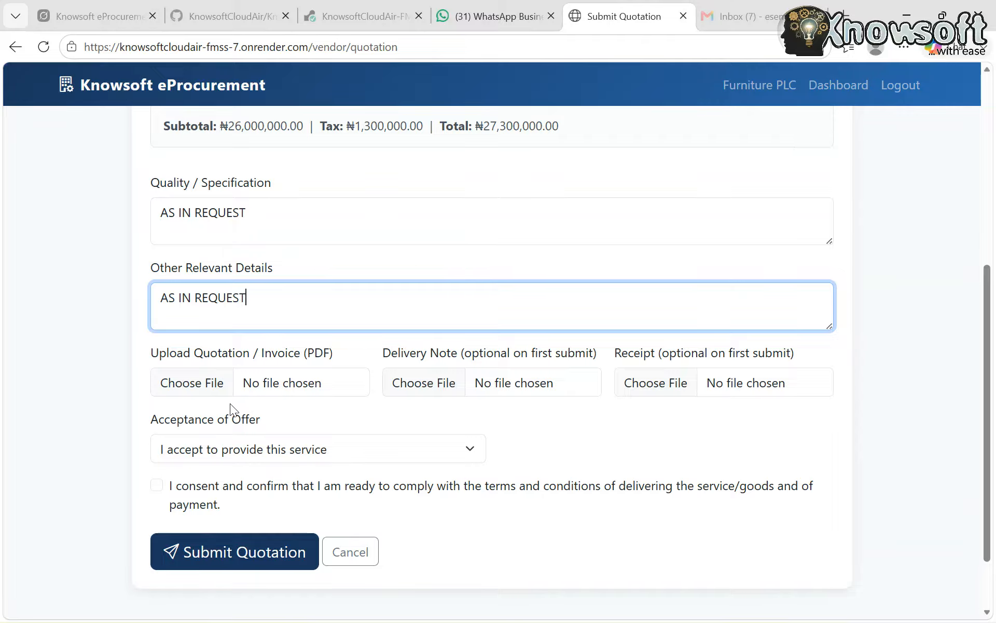
{"action": "left_click", "coordinate": [200, 383]}
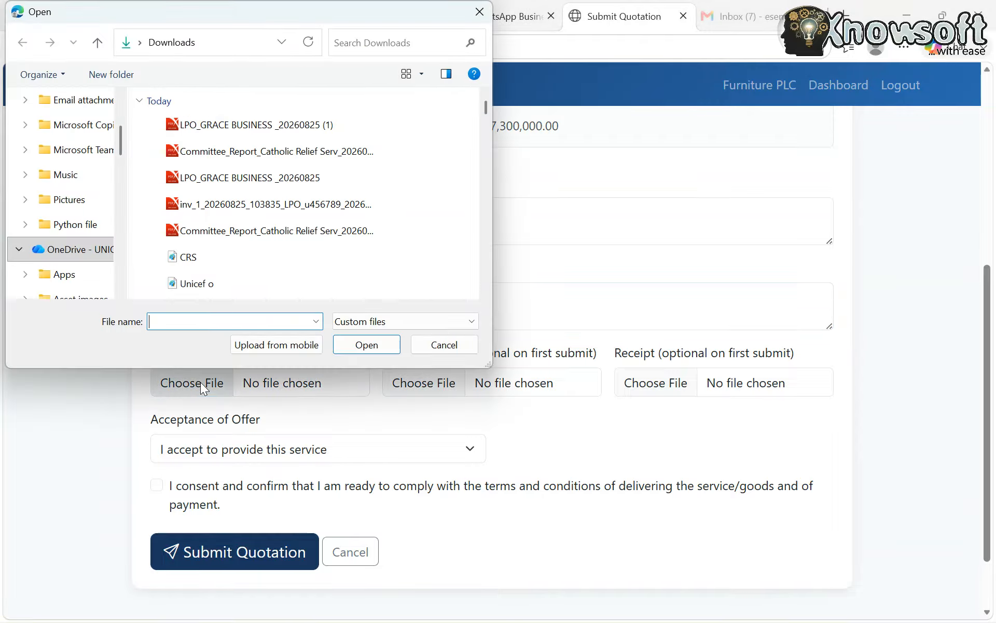
{"action": "left_click", "coordinate": [226, 232]}
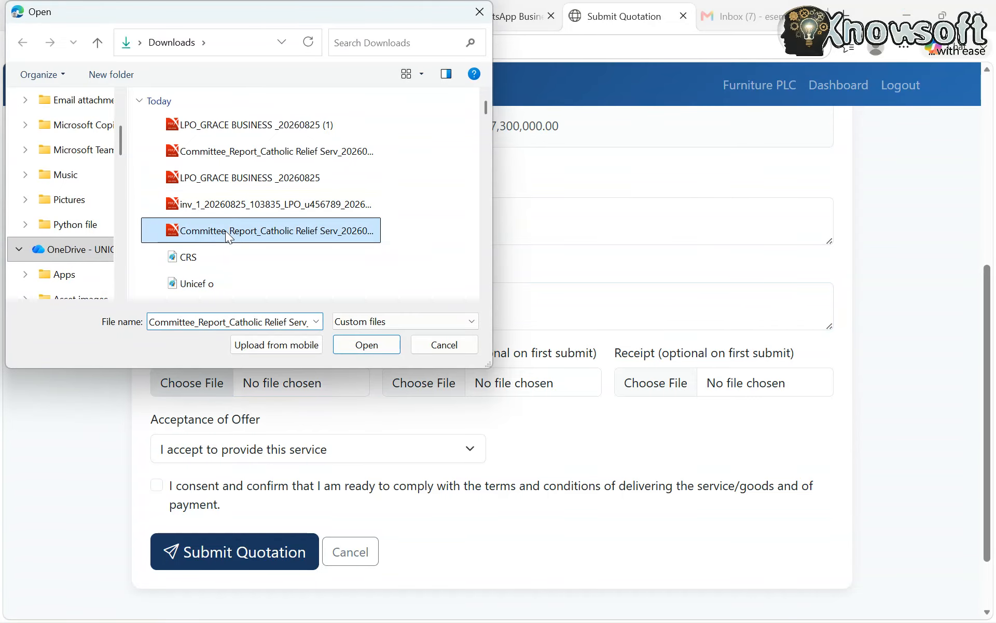
{"action": "left_click", "coordinate": [365, 345]}
Consent to the delivery and payment terms and submit Furniture PLC's quotation
{"action": "scroll", "coordinate": [458, 476], "scroll_direction": "down", "scroll_amount": 2}
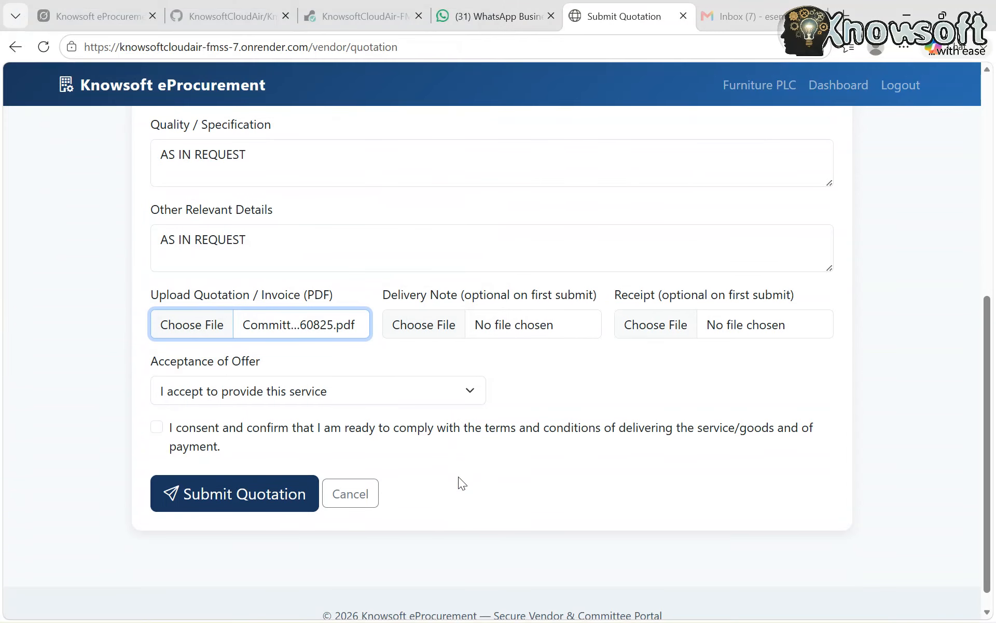
{"action": "left_click", "coordinate": [157, 429]}
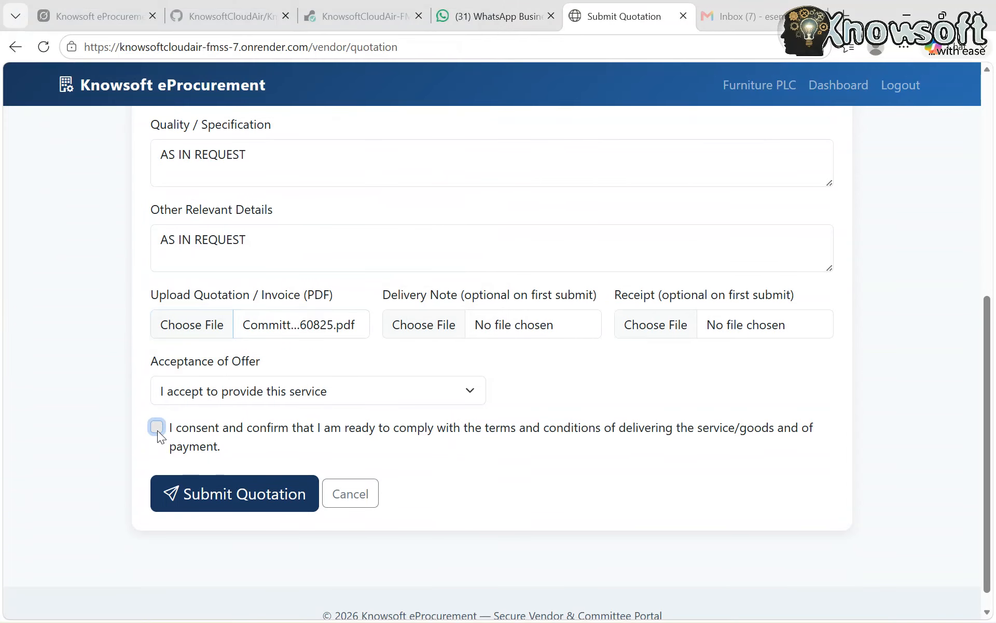
{"action": "left_click", "coordinate": [262, 511]}
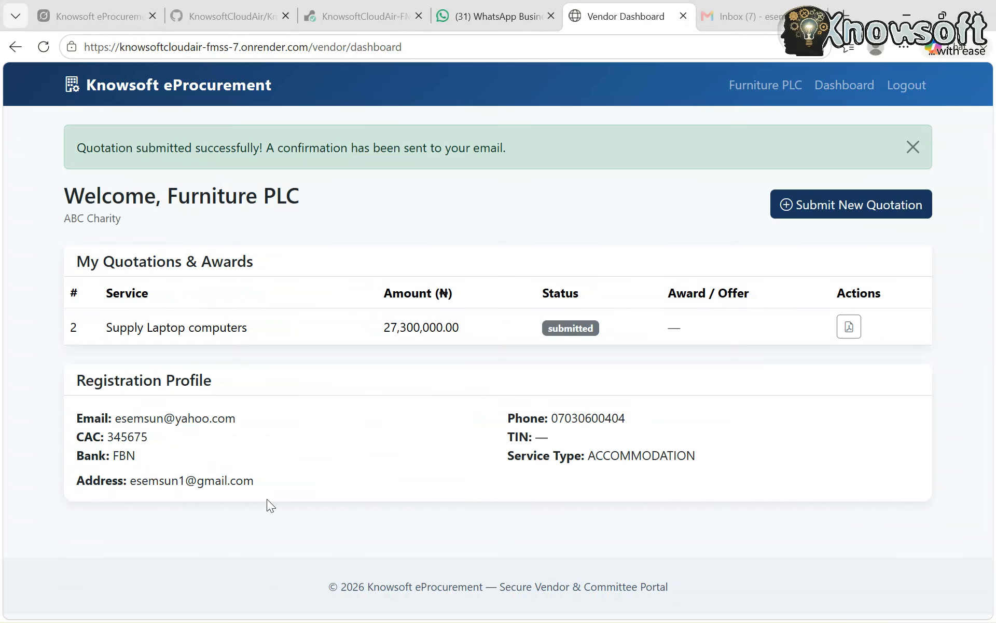
Log out of Furniture PLC's account and open ABC Charity's vendor login form
{"action": "left_click", "coordinate": [905, 86]}
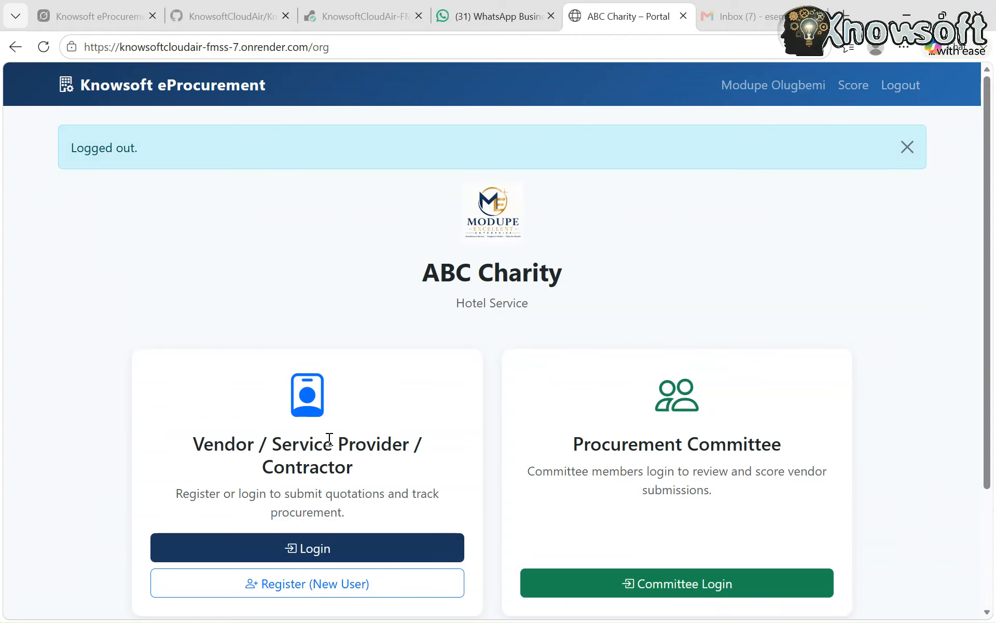
{"action": "scroll", "coordinate": [347, 524], "scroll_direction": "down", "scroll_amount": 1}
{"action": "scroll", "coordinate": [346, 524], "scroll_direction": "down", "scroll_amount": 3}
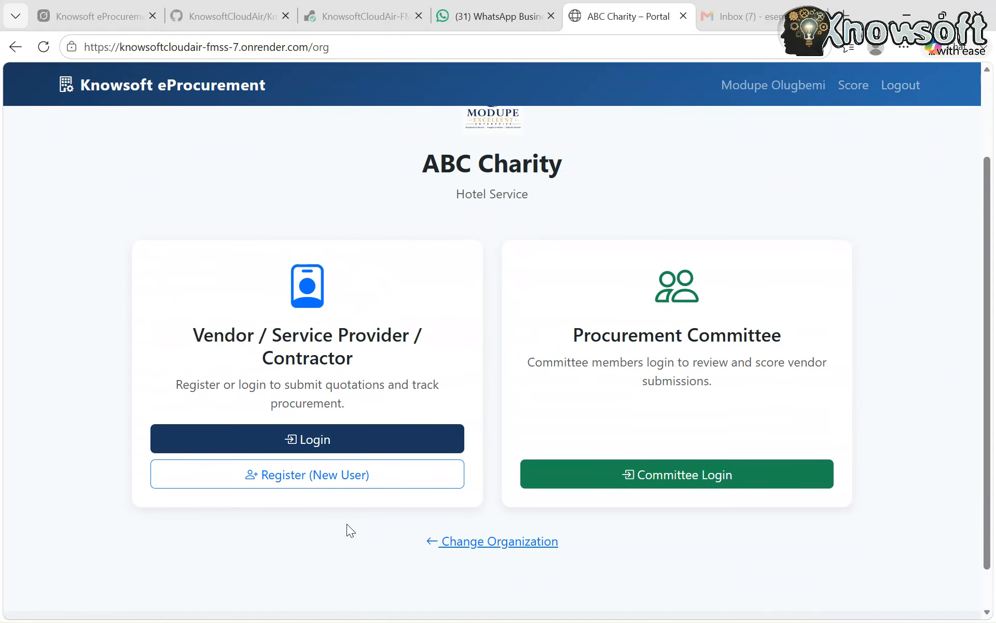
{"action": "left_click", "coordinate": [317, 442]}
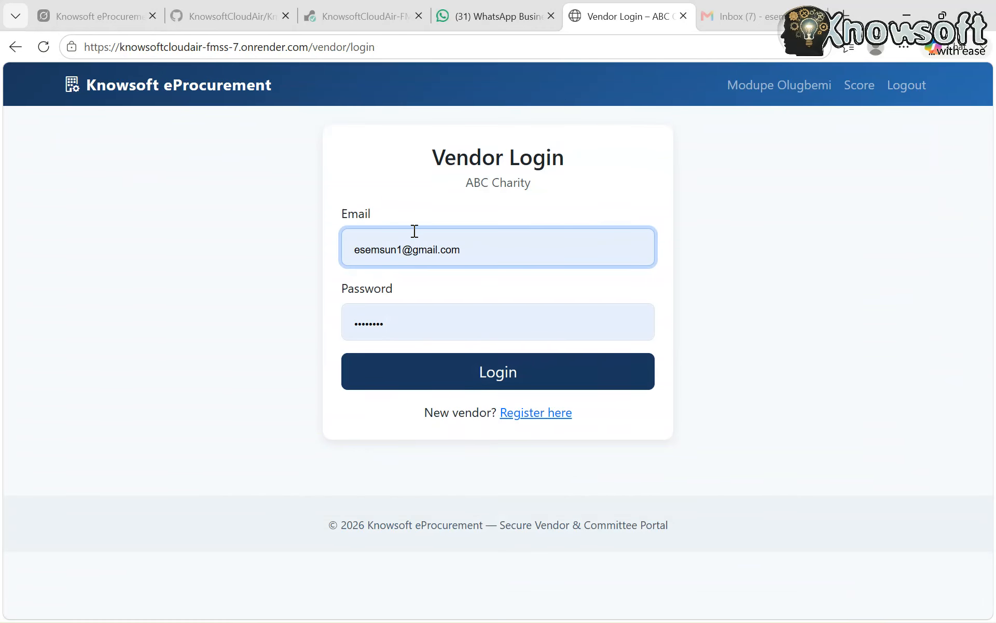
Replace the prefilled login email with the third vendor's registered email address
{"action": "left_click", "coordinate": [502, 251]}
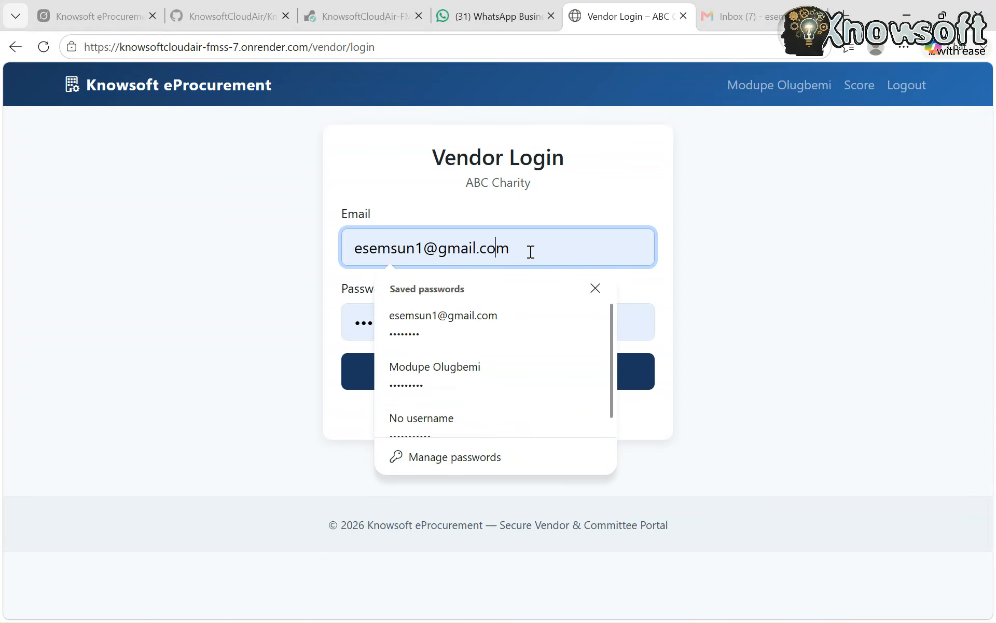
{"action": "left_click", "coordinate": [552, 247]}
{"action": "key", "text": "BackSpace"}
{"action": "key", "text": "BackSpace"}
{"action": "key", "text": "BackSpace"}
{"action": "key", "text": "BackSpace"}
{"action": "key", "text": "BackSpace"}
{"action": "key", "text": "BackSpace"}
{"action": "key", "text": "BackSpace"}
{"action": "key", "text": "BackSpace"}
{"action": "key", "text": "BackSpace"}
{"action": "key", "text": "BackSpace"}
{"action": "key", "text": "BackSpace"}
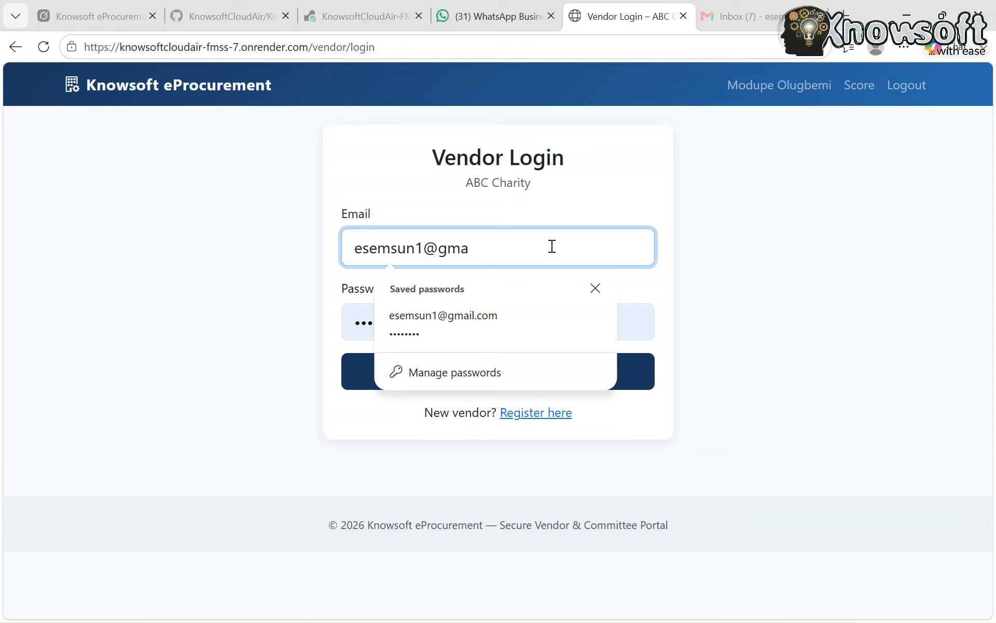
{"action": "type", "text": "123"}
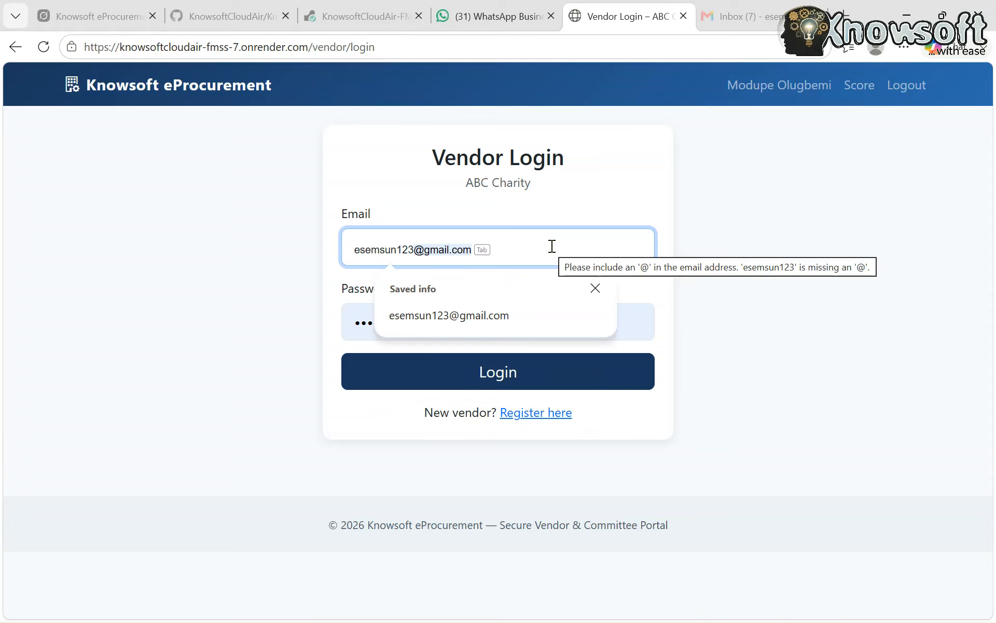
{"action": "type", "text": "4"}
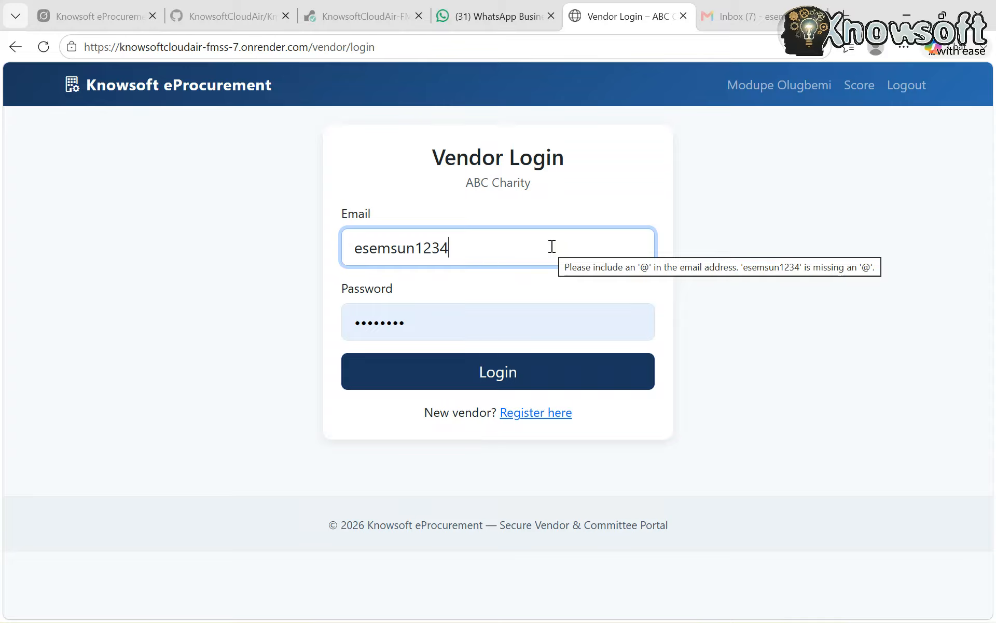
{"action": "key", "text": "BackSpace"}
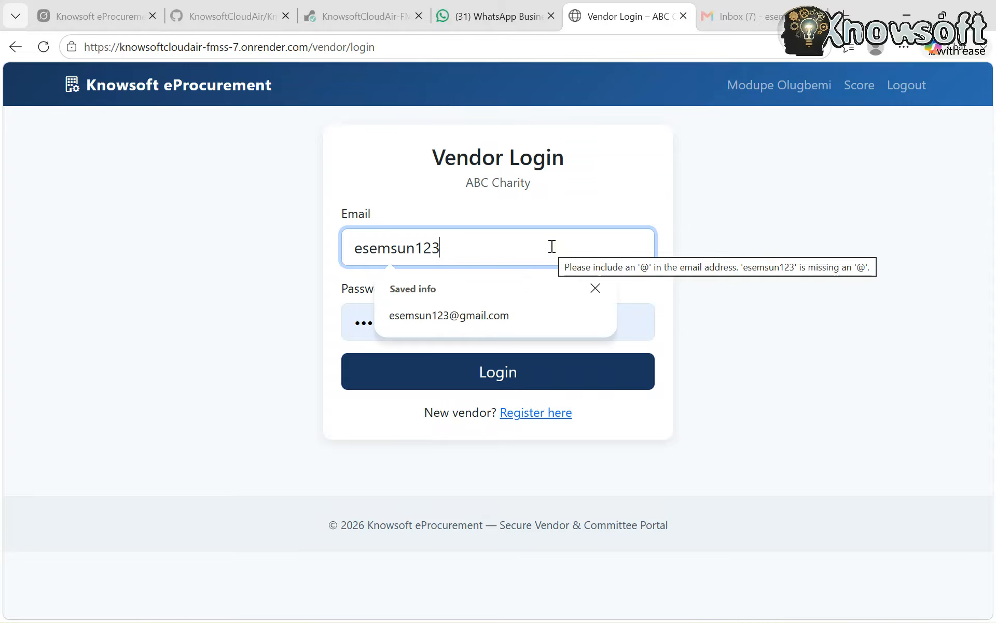
{"action": "left_click", "coordinate": [467, 328]}
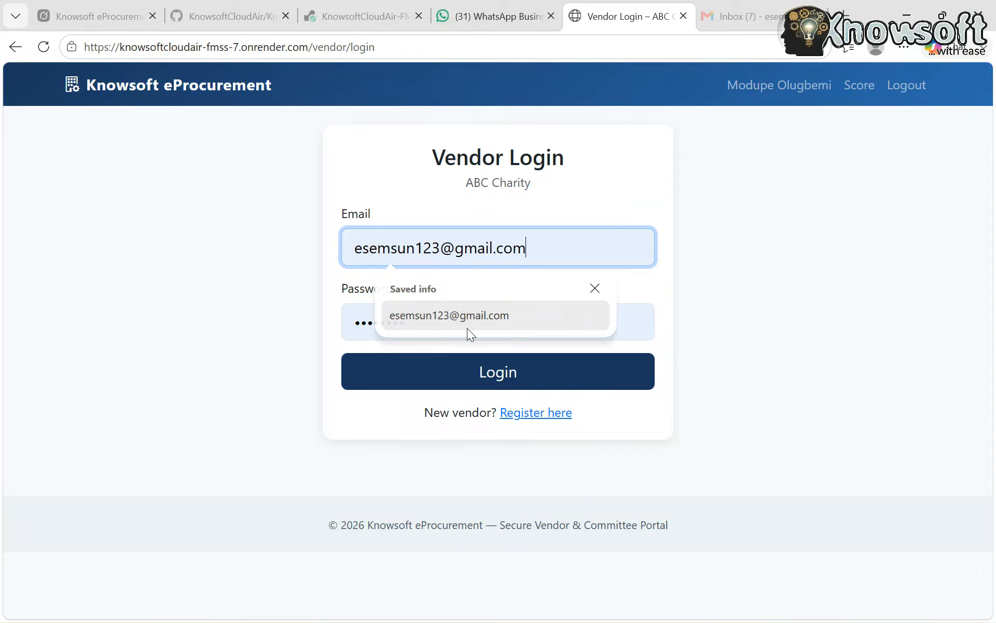
Enter the third vendor's account password, log in, and decline saving the password in the browser
{"action": "left_click", "coordinate": [414, 322]}
{"action": "key", "text": "BackSpace"}
{"action": "key", "text": "BackSpace"}
{"action": "key", "text": "BackSpace"}
{"action": "key", "text": "BackSpace"}
{"action": "key", "text": "BackSpace"}
{"action": "key", "text": "BackSpace"}
{"action": "key", "text": "BackSpace"}
{"action": "key", "text": "BackSpace"}
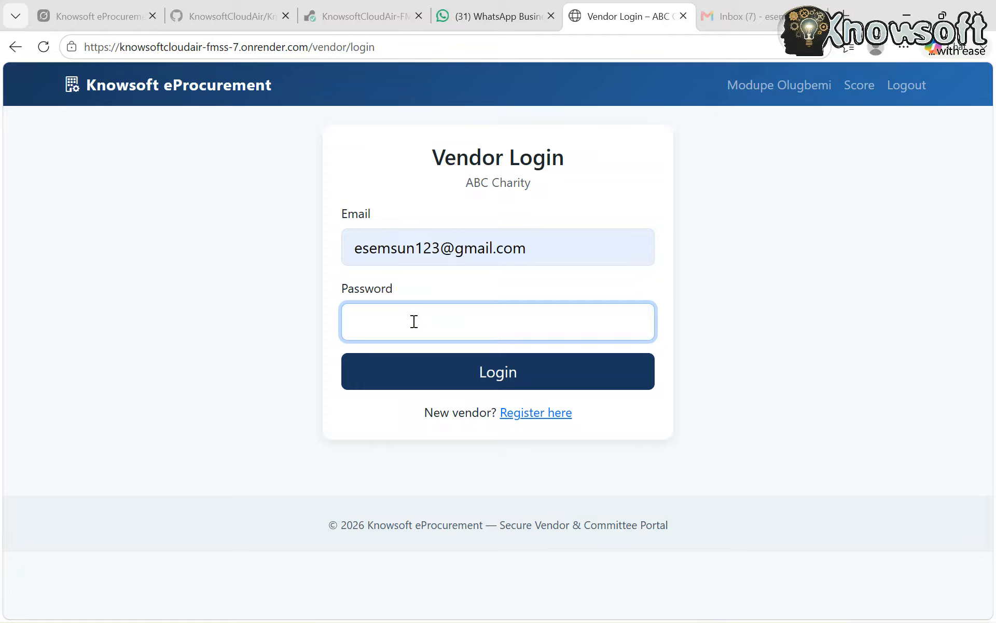
{"action": "type", "text": "•••••"}
{"action": "type", "text": "••••"}
{"action": "left_click", "coordinate": [454, 379]}
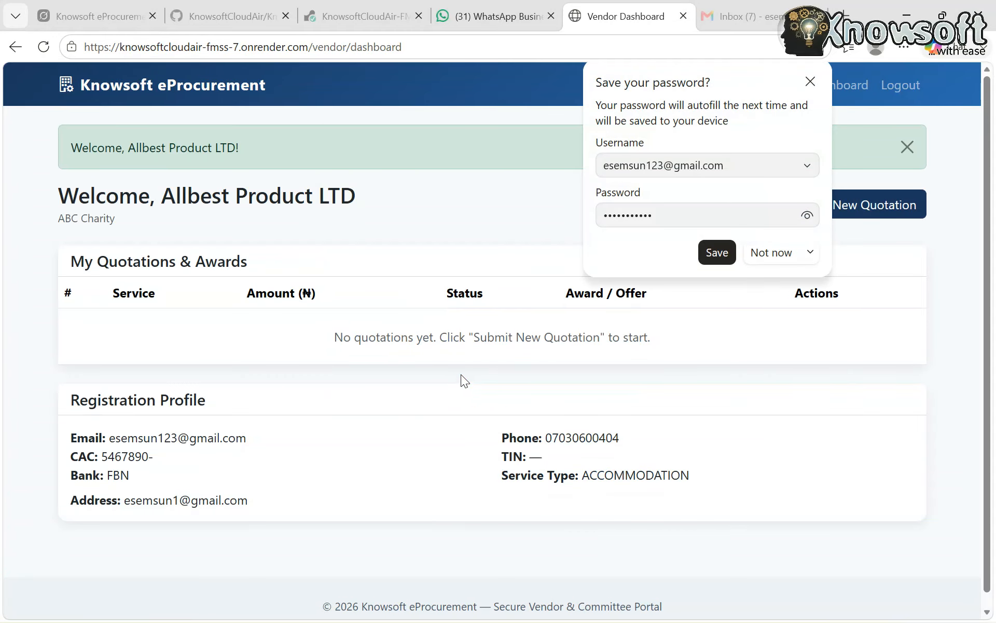
{"action": "left_click", "coordinate": [772, 249]}
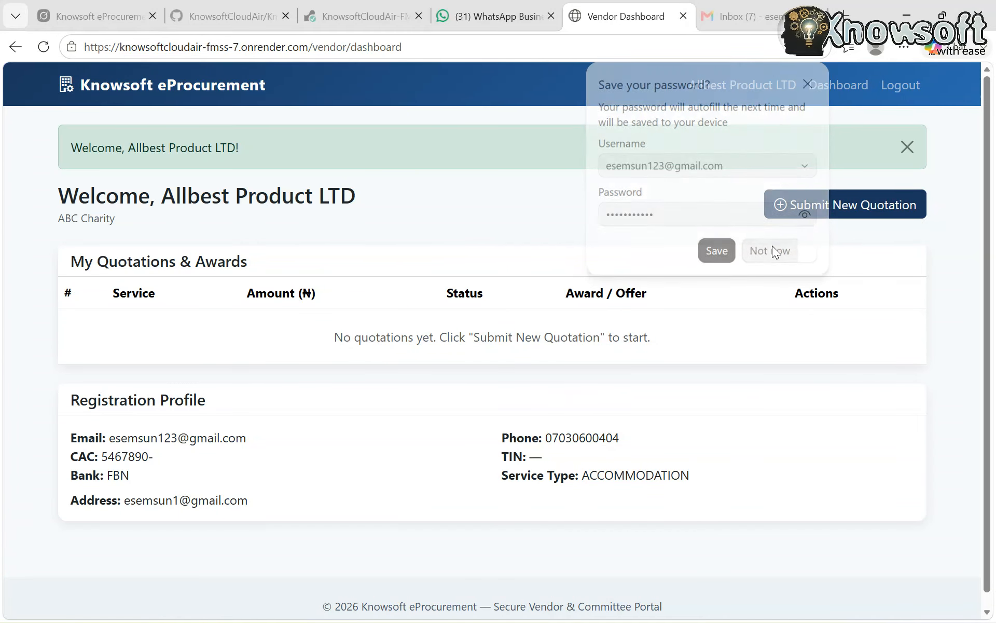
Start a new quotation for Allbest Product LTD and choose Supply Laptop computers as the procurement service
{"action": "left_click", "coordinate": [837, 207]}
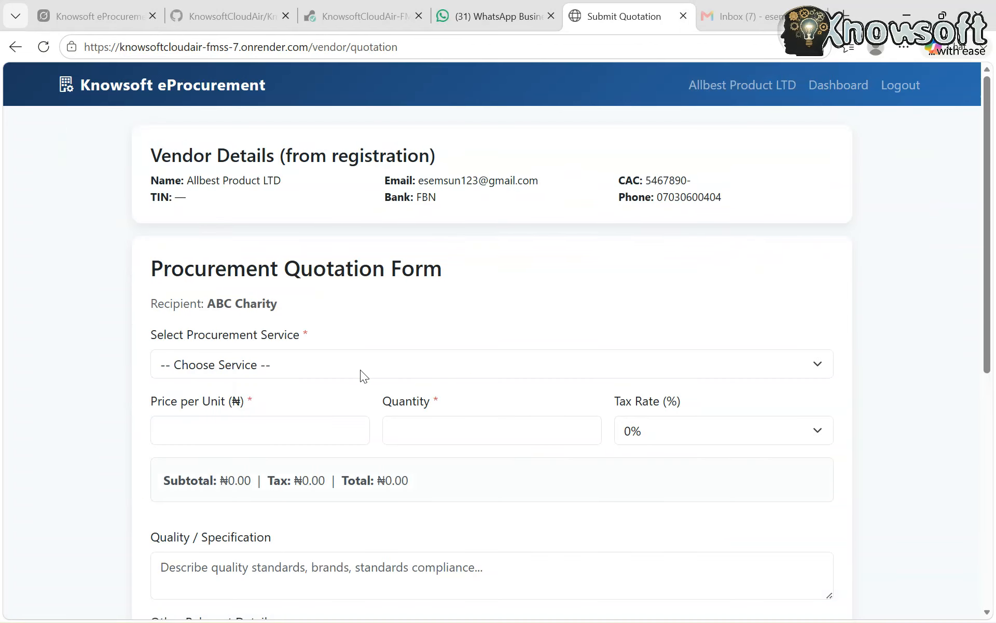
{"action": "left_click", "coordinate": [360, 367]}
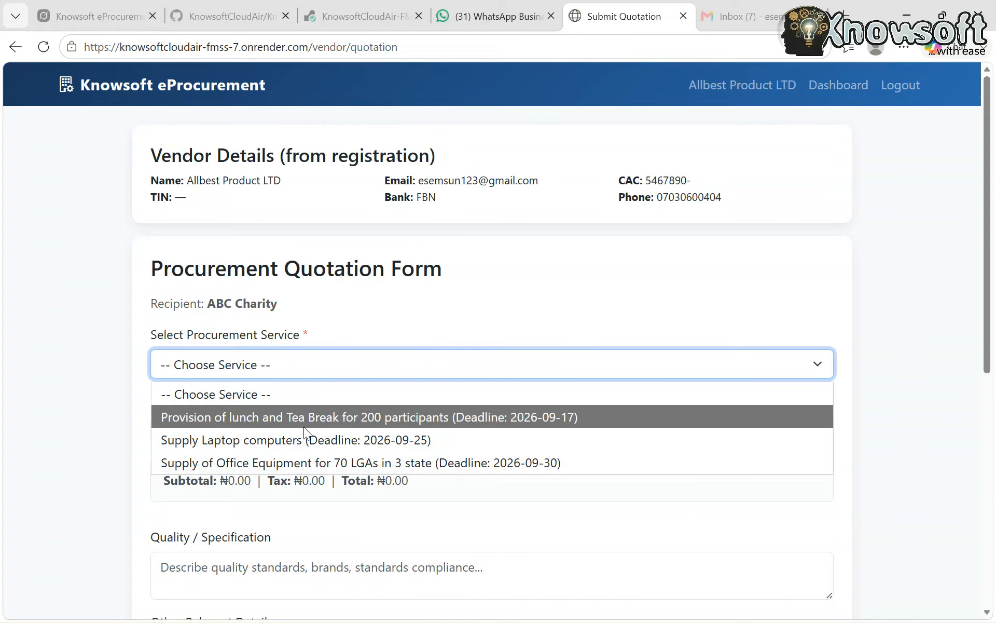
{"action": "left_click", "coordinate": [297, 440]}
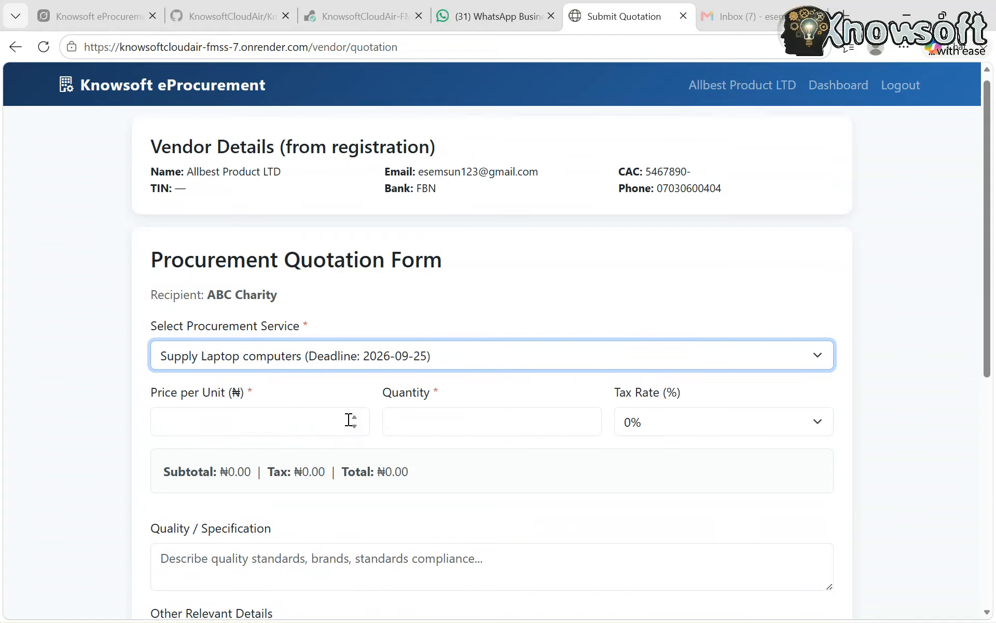
Set the quotation's price per unit to 1170000, the quantity to 20 and the tax rate to 5%
{"action": "scroll", "coordinate": [347, 418], "scroll_direction": "down", "scroll_amount": 2}
{"action": "scroll", "coordinate": [345, 416], "scroll_direction": "up", "scroll_amount": 2}
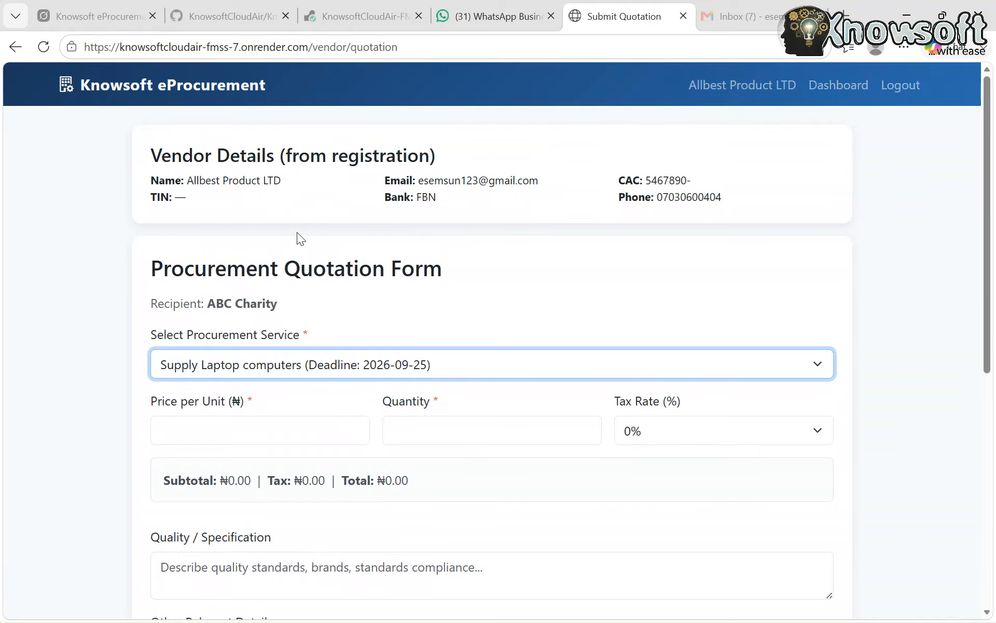
{"action": "scroll", "coordinate": [296, 232], "scroll_direction": "down", "scroll_amount": 1}
{"action": "left_click", "coordinate": [230, 358]}
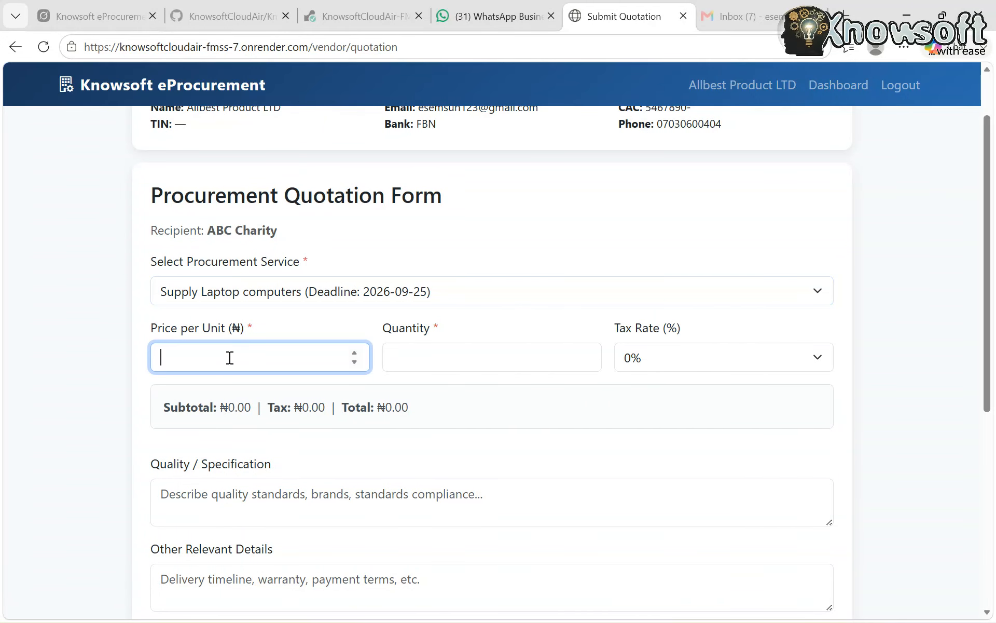
{"action": "type", "text": "1170000"}
{"action": "left_click", "coordinate": [438, 358]}
{"action": "type", "text": "20"}
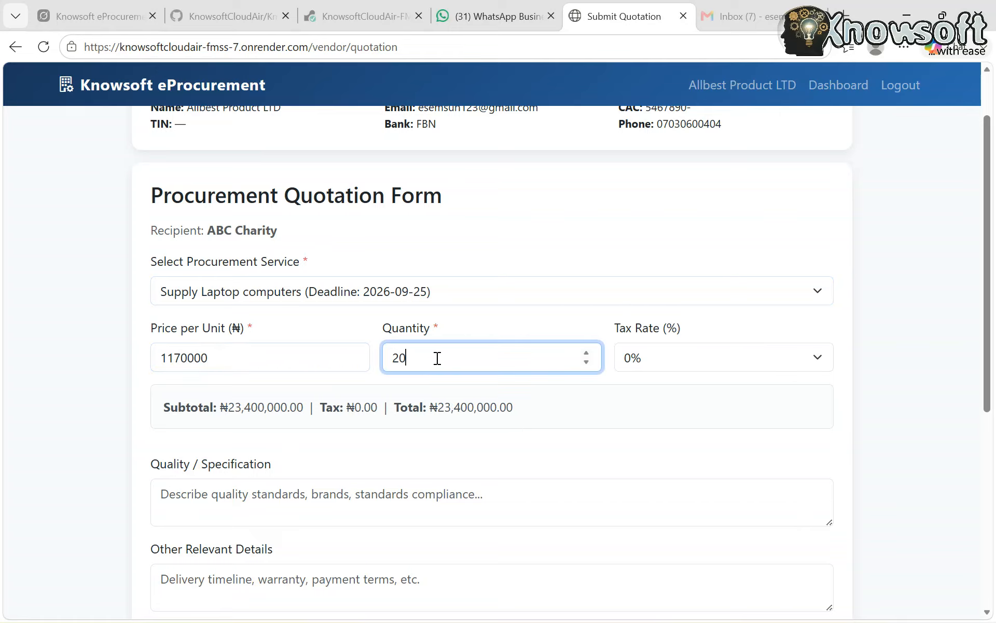
{"action": "left_click", "coordinate": [701, 359]}
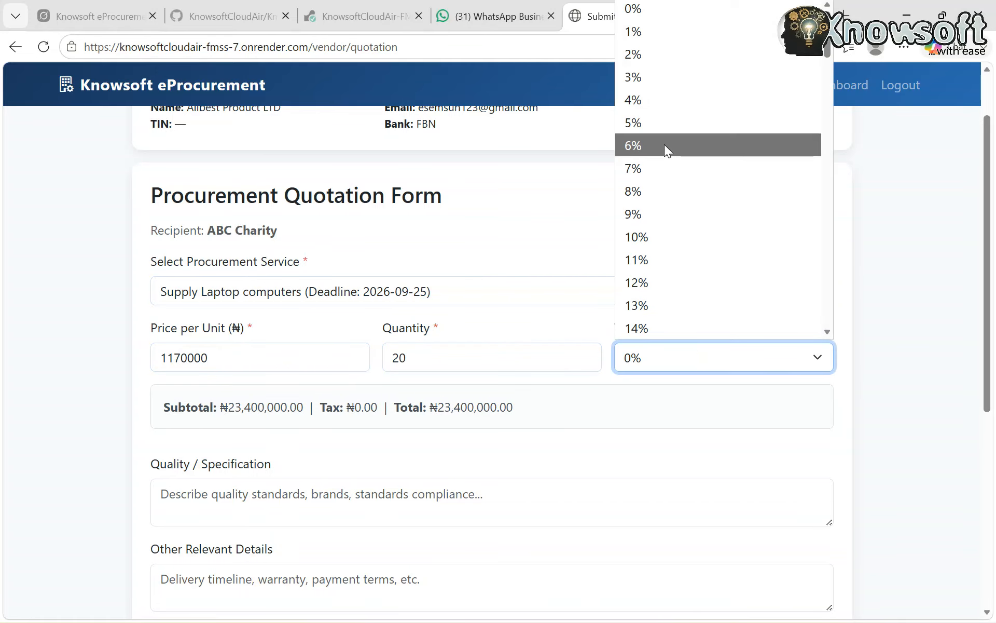
{"action": "left_click", "coordinate": [661, 125]}
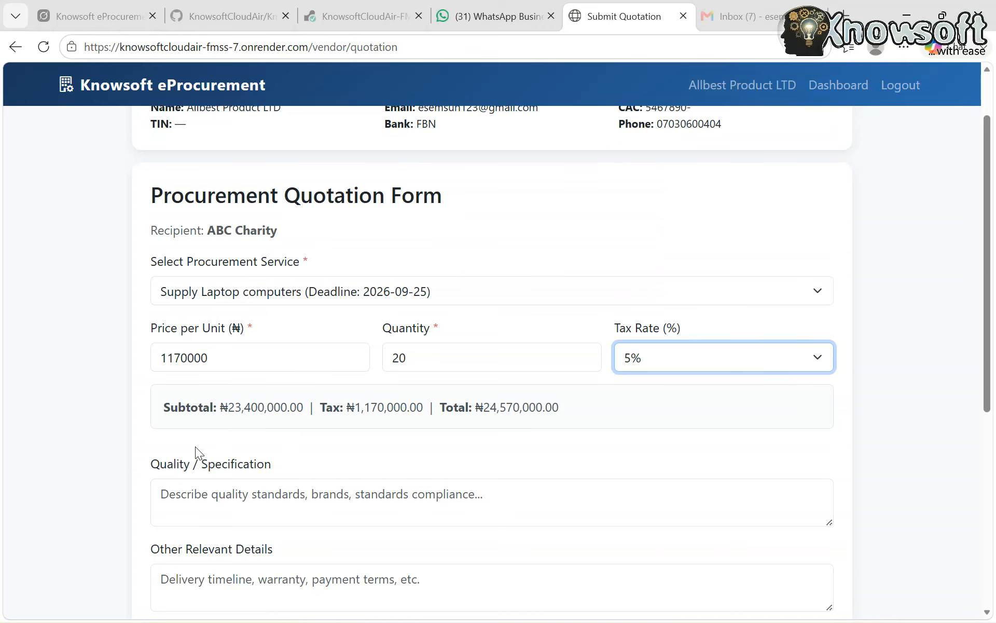
Enter "ALL SPECIFIED" as the quality and specification and "AS SPECIFIED" as the other relevant details
{"action": "scroll", "coordinate": [208, 435], "scroll_direction": "down", "scroll_amount": 2}
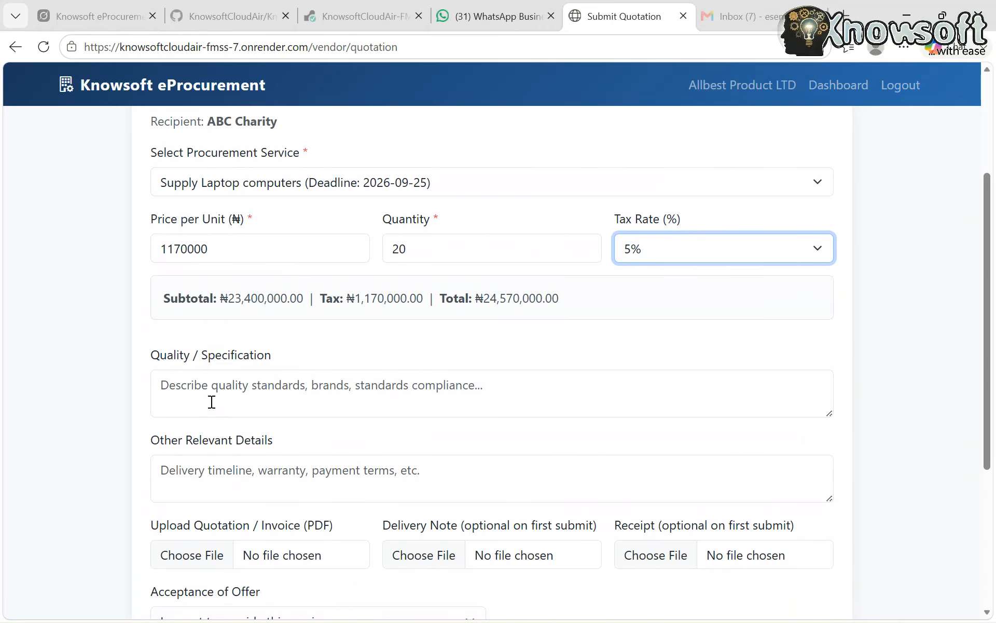
{"action": "left_click", "coordinate": [212, 402]}
{"action": "type", "text": "ALL "}
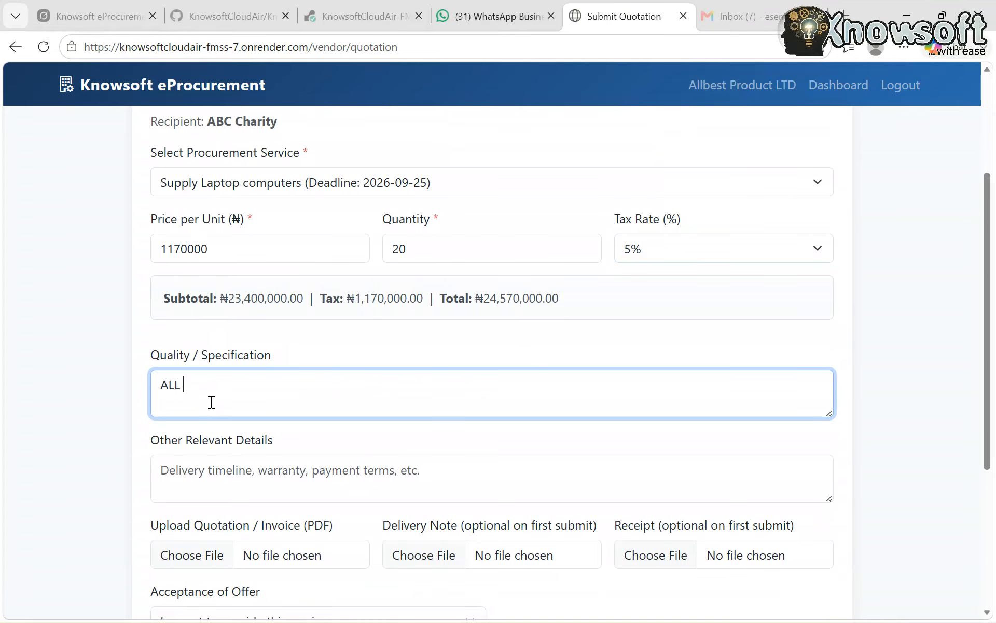
{"action": "type", "text": "SPECIFIED"}
{"action": "left_click", "coordinate": [204, 465]}
{"action": "type", "text": "AS SP"}
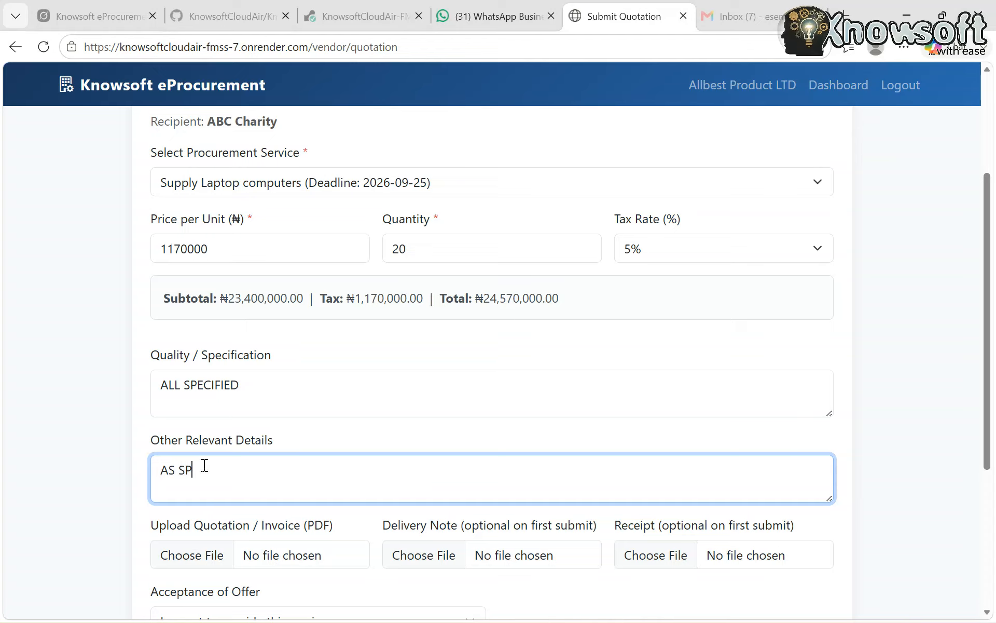
{"action": "type", "text": "ECIFIED"}
Consent to the delivery and payment terms and submit Allbest Product LTD's quotation
{"action": "scroll", "coordinate": [204, 466], "scroll_direction": "down", "scroll_amount": 5}
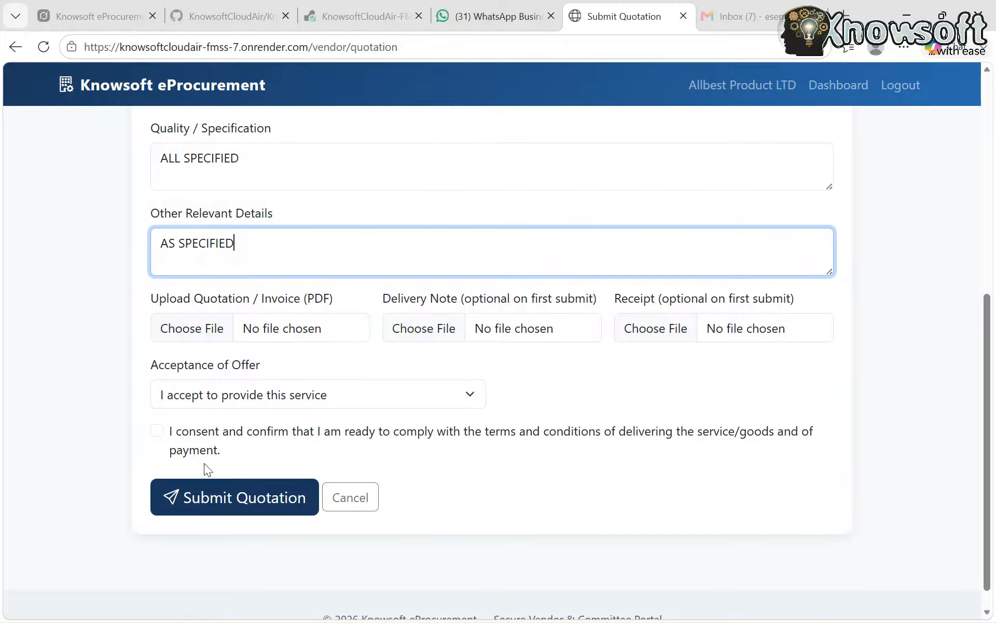
{"action": "left_click", "coordinate": [156, 430]}
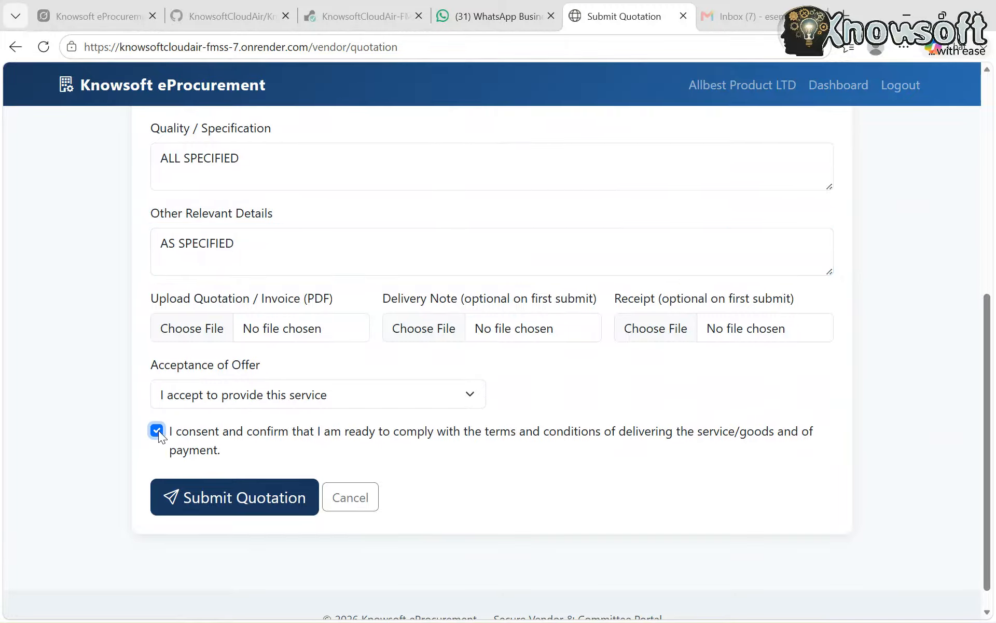
{"action": "left_click", "coordinate": [222, 498]}
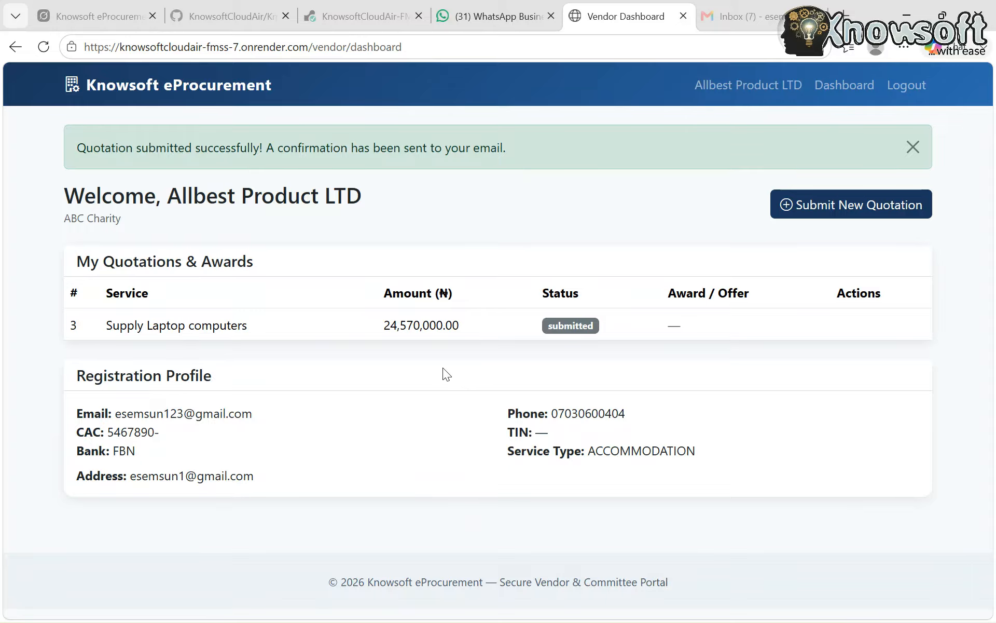
Log out of Allbest Product LTD's vendor account and of the remaining committee member session
{"action": "left_click", "coordinate": [894, 97]}
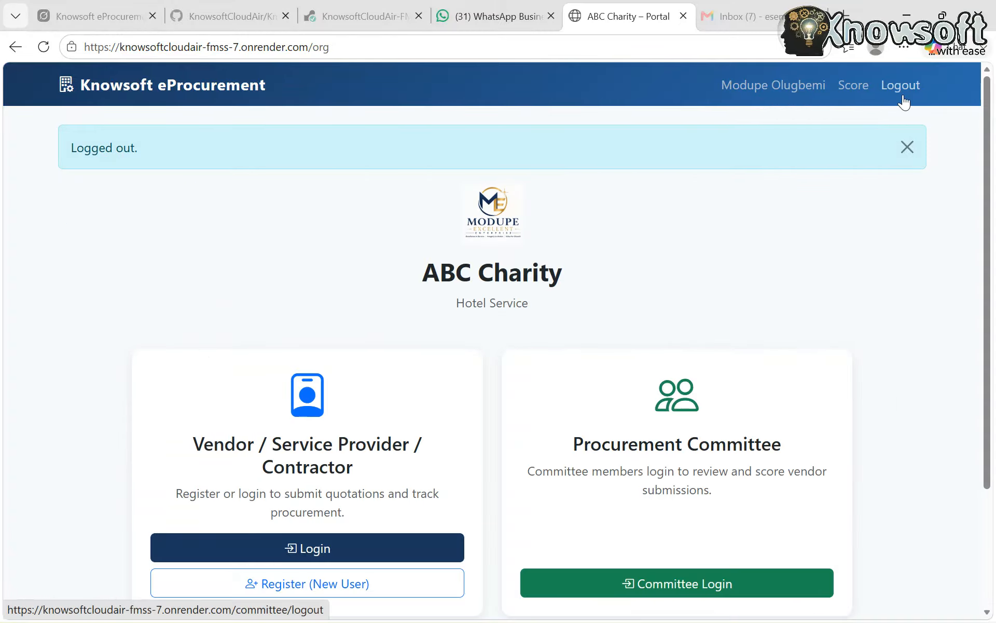
{"action": "left_click", "coordinate": [902, 96]}
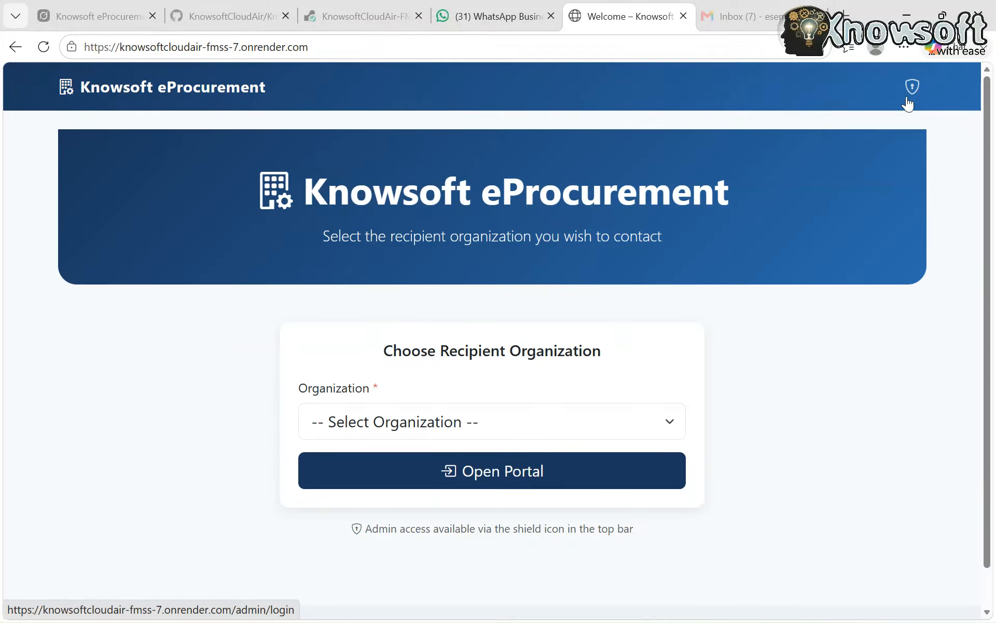
{"action": "left_click", "coordinate": [911, 87]}
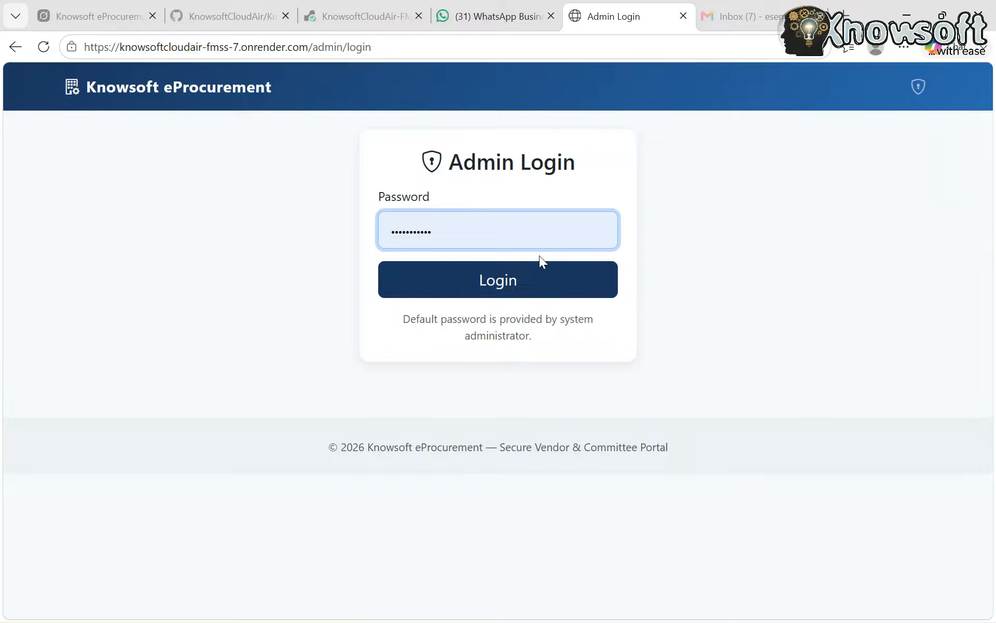
{"action": "left_click", "coordinate": [521, 284]}
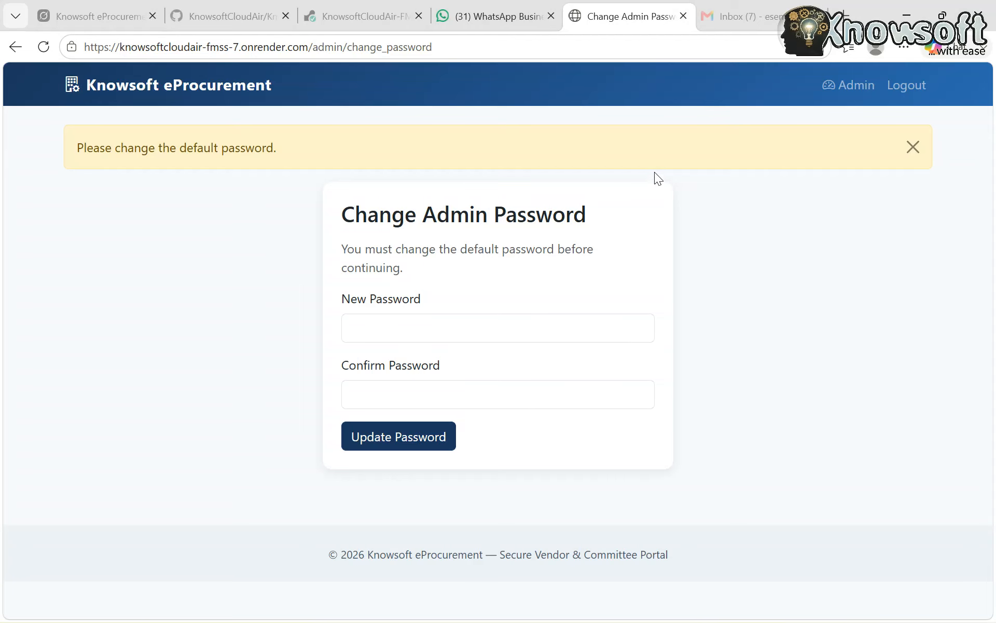
{"action": "left_click", "coordinate": [899, 87]}
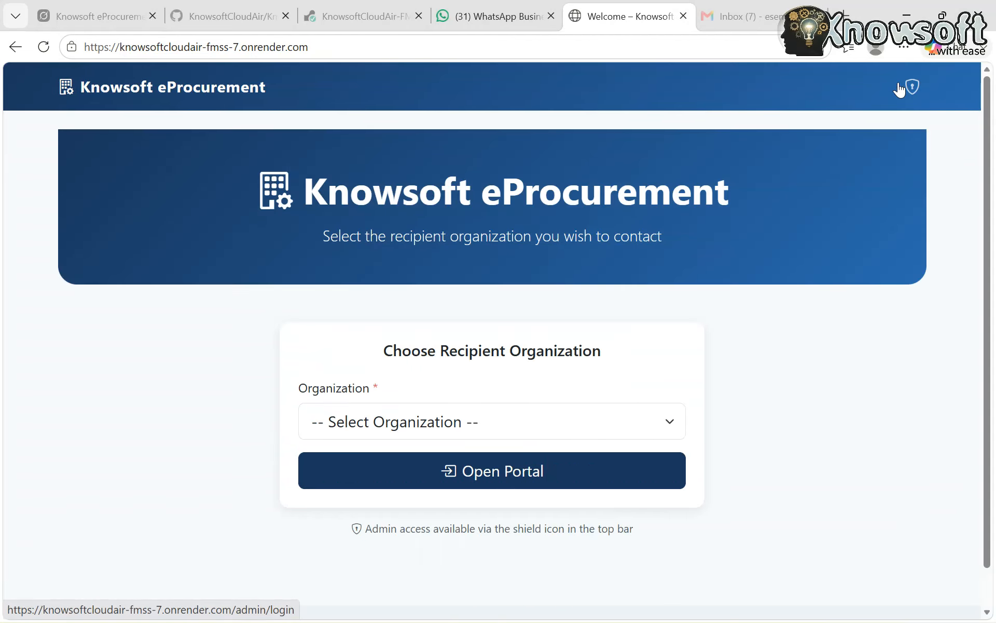
Choose ABC Charity as the recipient organization and open its portal at the committee login option
{"action": "left_click", "coordinate": [534, 436]}
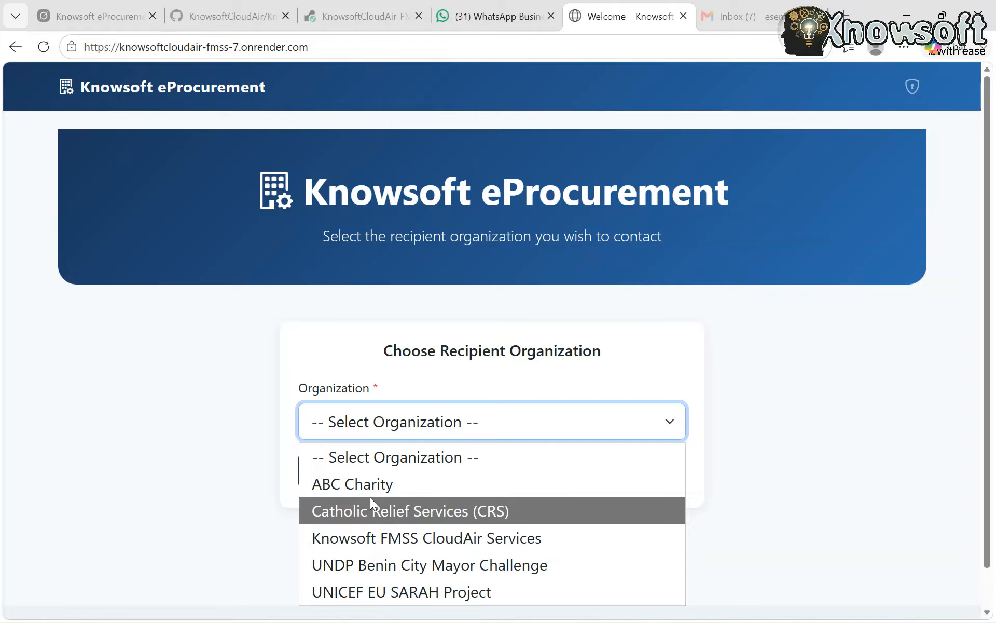
{"action": "left_click", "coordinate": [381, 488]}
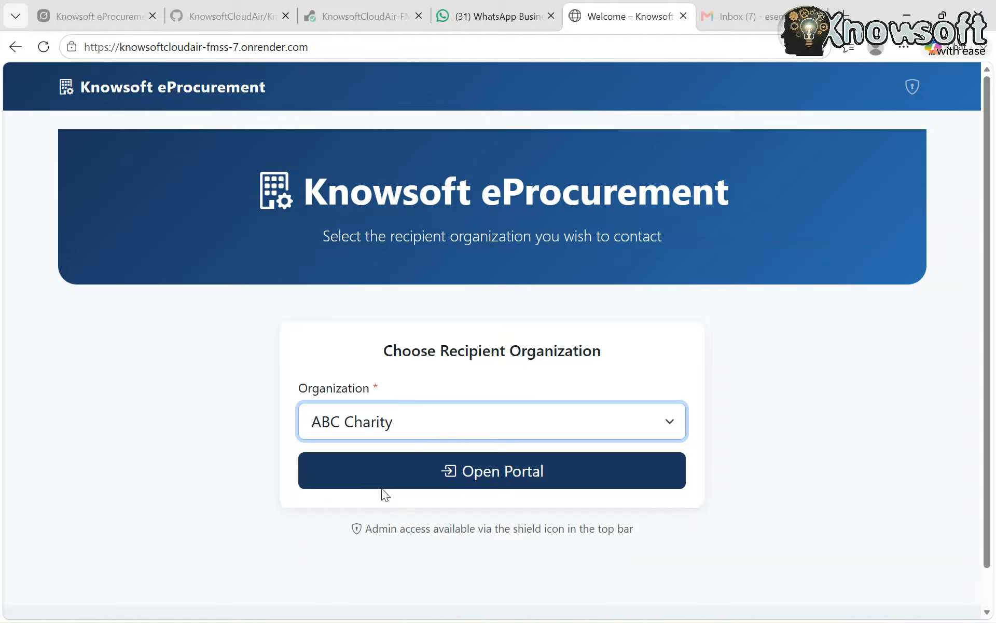
{"action": "left_click", "coordinate": [467, 464]}
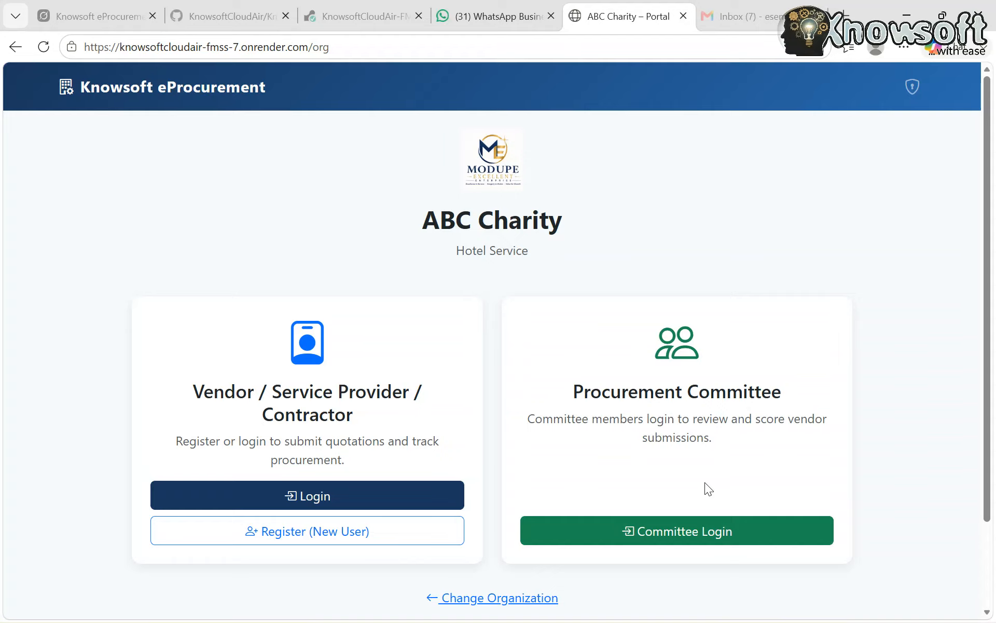
{"action": "scroll", "coordinate": [705, 484], "scroll_direction": "down", "scroll_amount": 1}
{"action": "scroll", "coordinate": [706, 483], "scroll_direction": "up", "scroll_amount": 1}
{"action": "scroll", "coordinate": [705, 484], "scroll_direction": "down", "scroll_amount": 1}
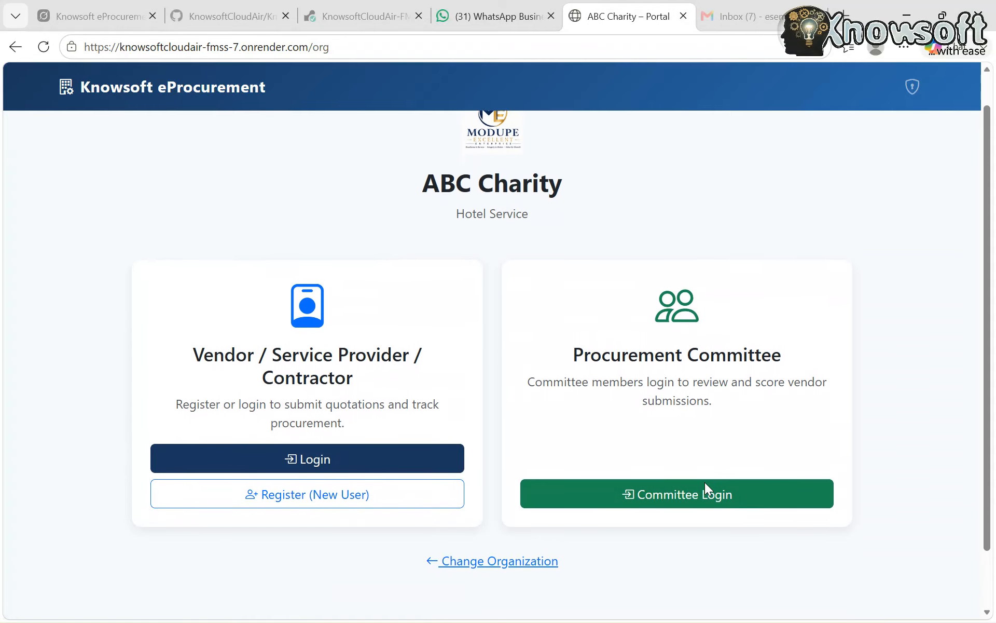
Open the administrator login from ABC Charity's portal and log in with the prefilled admin password
{"action": "scroll", "coordinate": [705, 488], "scroll_direction": "down", "scroll_amount": 1}
{"action": "scroll", "coordinate": [704, 483], "scroll_direction": "up", "scroll_amount": 2}
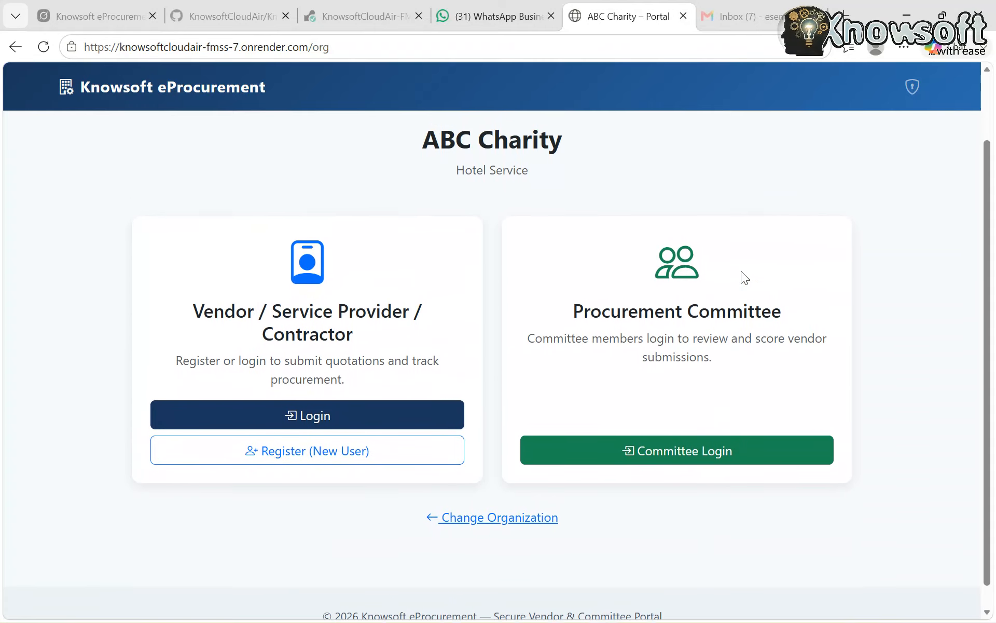
{"action": "left_click", "coordinate": [912, 84]}
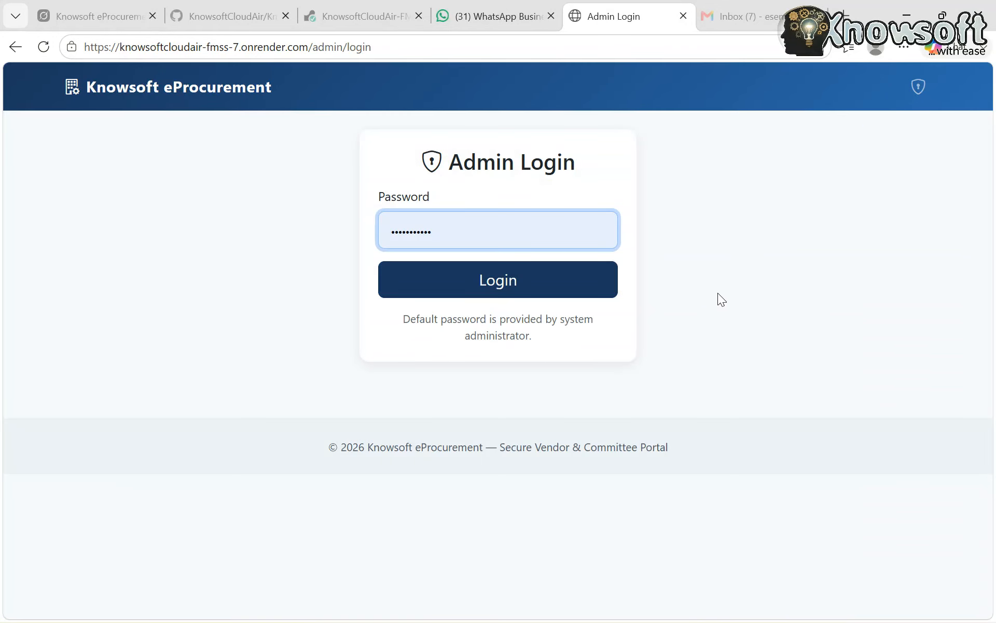
{"action": "left_click", "coordinate": [473, 291]}
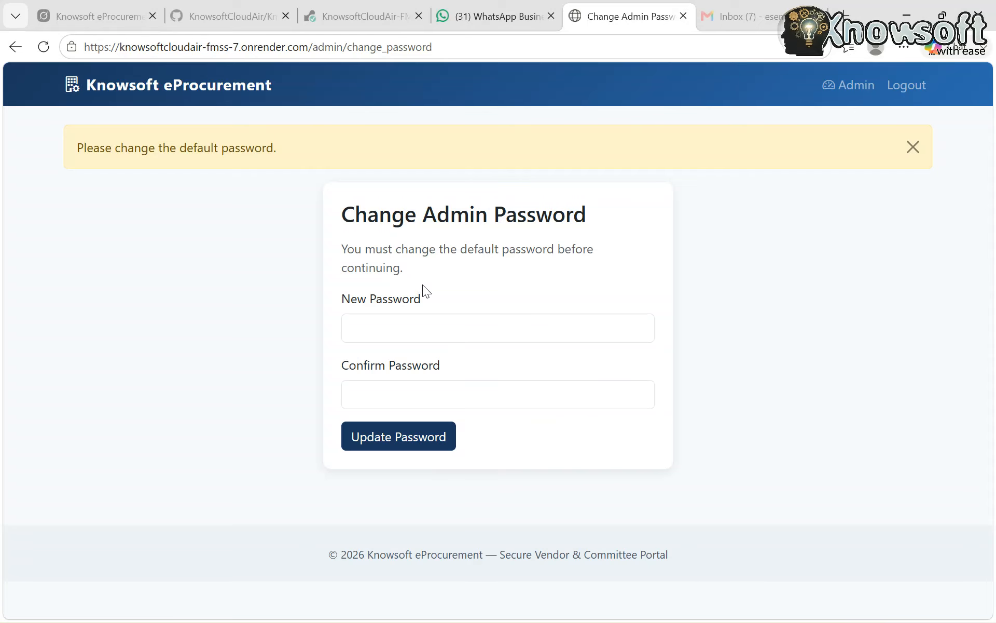
Clear the autofilled saved password and enter a new admin password in the New Password field
{"action": "left_click", "coordinate": [410, 333]}
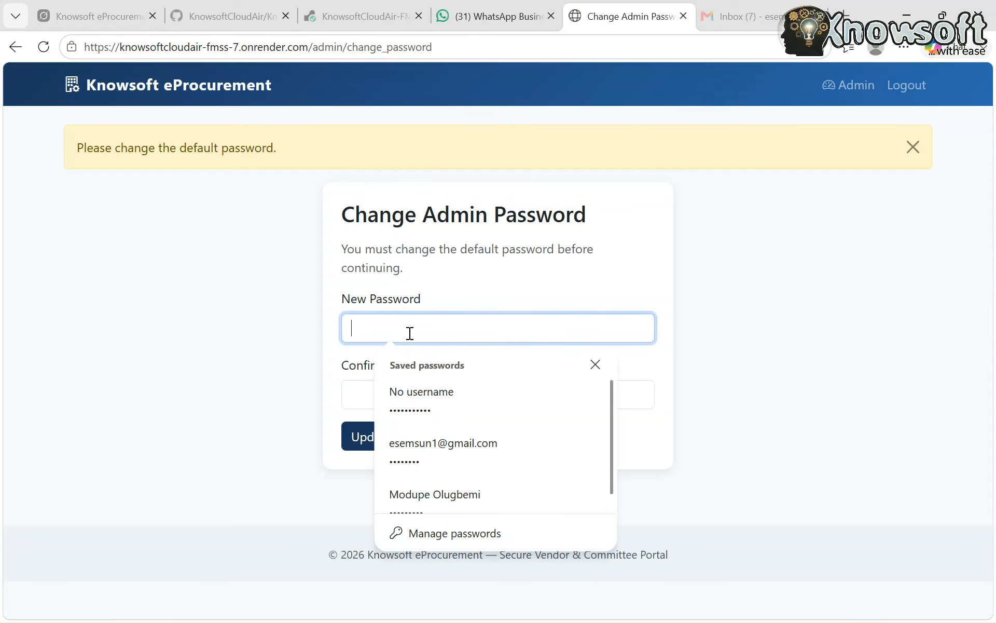
{"action": "left_click", "coordinate": [446, 394]}
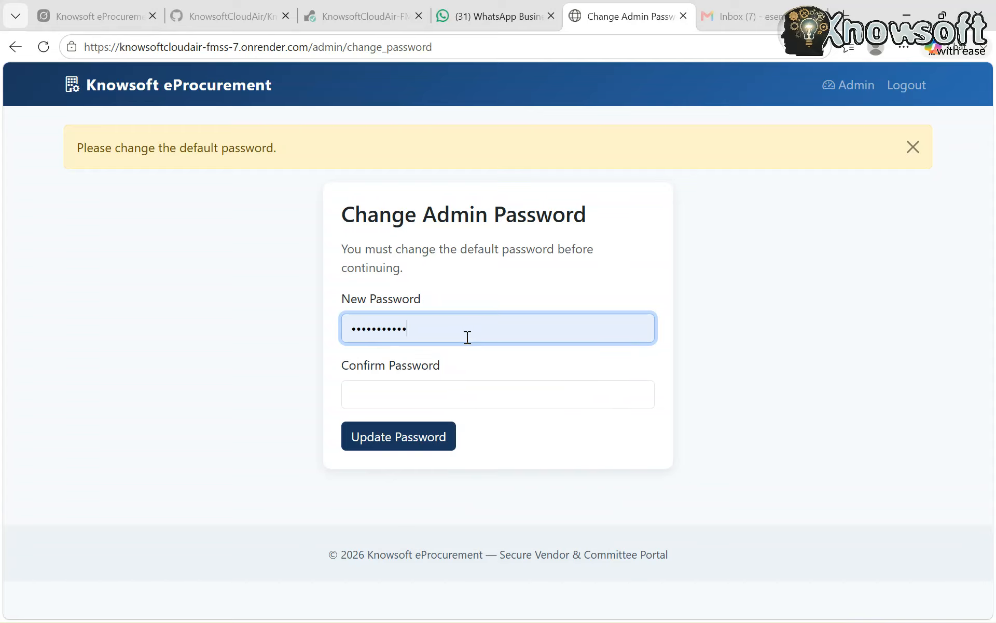
{"action": "key", "text": "BackSpace"}
{"action": "key", "text": "BackSpace"}
{"action": "key", "text": "BackSpace"}
{"action": "key", "text": "BackSpace"}
{"action": "key", "text": "BackSpace"}
{"action": "key", "text": "BackSpace"}
{"action": "key", "text": "BackSpace"}
{"action": "key", "text": "BackSpace"}
{"action": "key", "text": "BackSpace"}
{"action": "key", "text": "BackSpace"}
{"action": "key", "text": "BackSpace"}
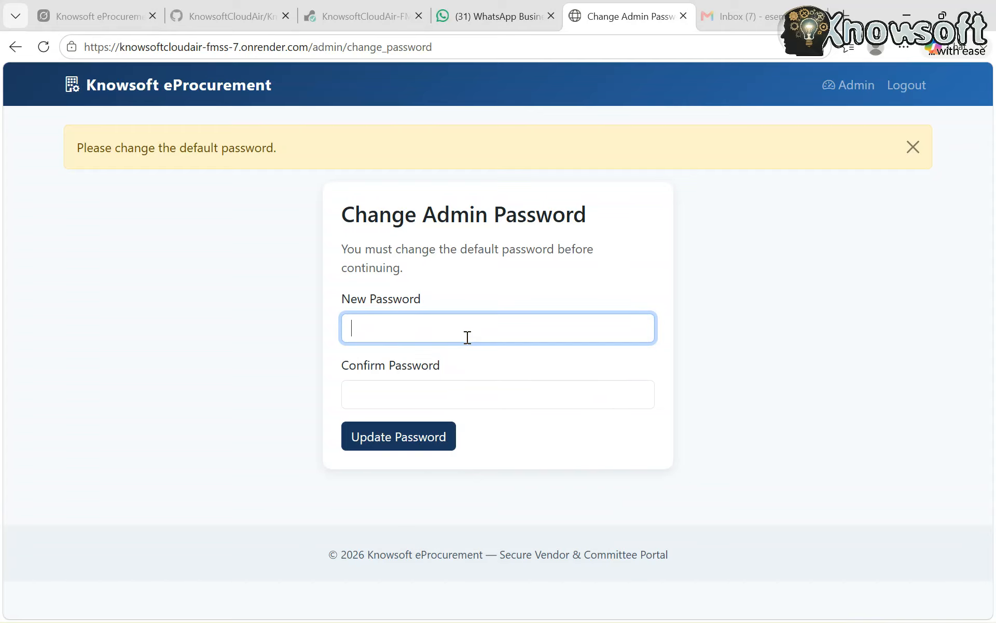
{"action": "type", "text": "***********"}
Repeat the new admin password for confirmation, submit the change and update the browser's saved copy
{"action": "left_click", "coordinate": [426, 392]}
{"action": "type", "text": "***"}
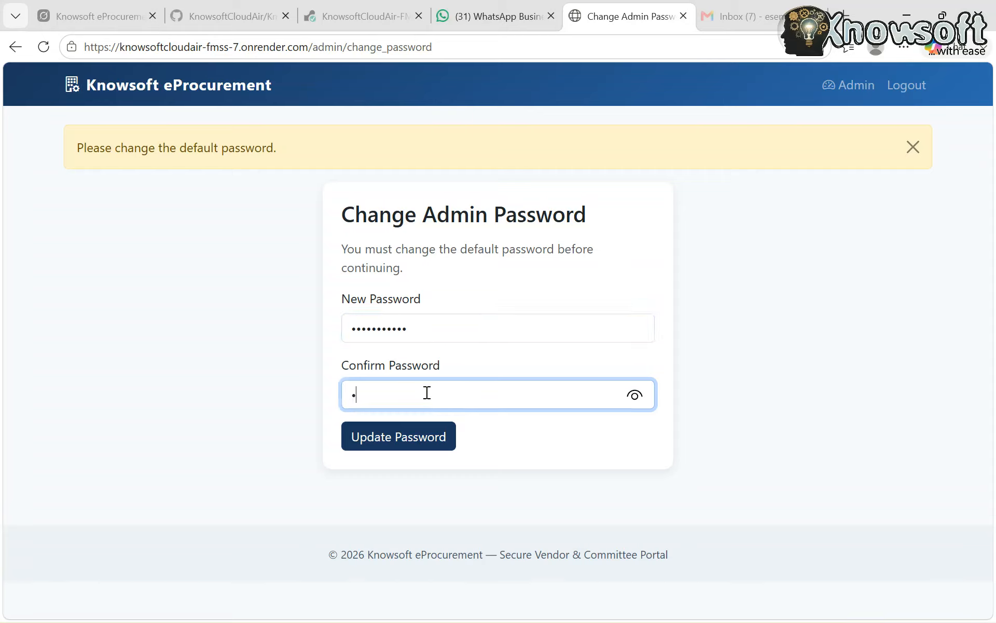
{"action": "type", "text": "********"}
{"action": "left_click", "coordinate": [399, 442]}
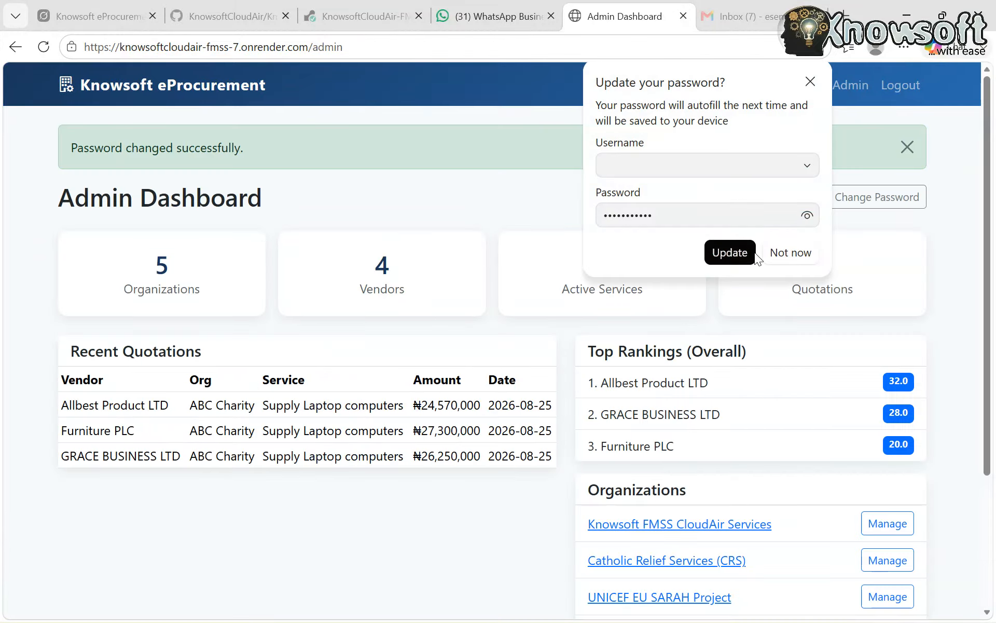
{"action": "left_click", "coordinate": [727, 258]}
Open ABC Charity's management page from the admin dashboard and view its registered vendors
{"action": "scroll", "coordinate": [405, 558], "scroll_direction": "down", "scroll_amount": 1}
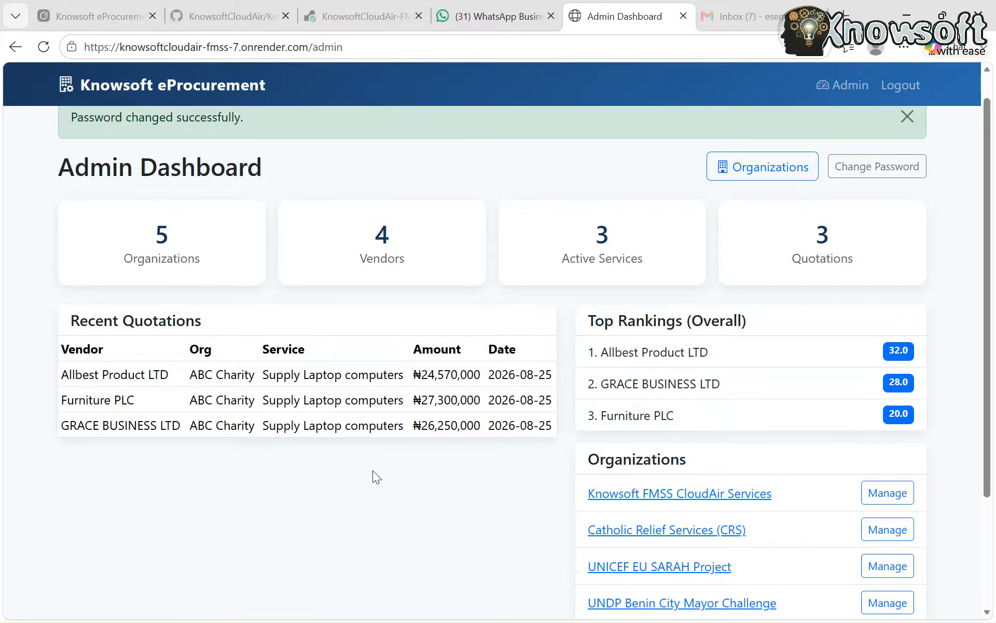
{"action": "scroll", "coordinate": [456, 476], "scroll_direction": "down", "scroll_amount": 2}
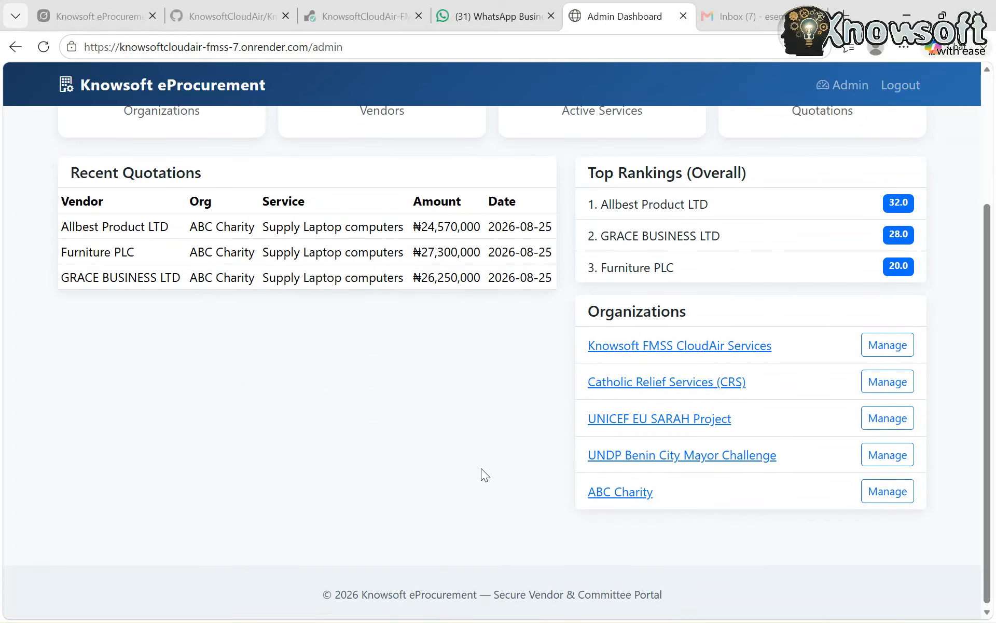
{"action": "scroll", "coordinate": [488, 492], "scroll_direction": "up", "scroll_amount": 1}
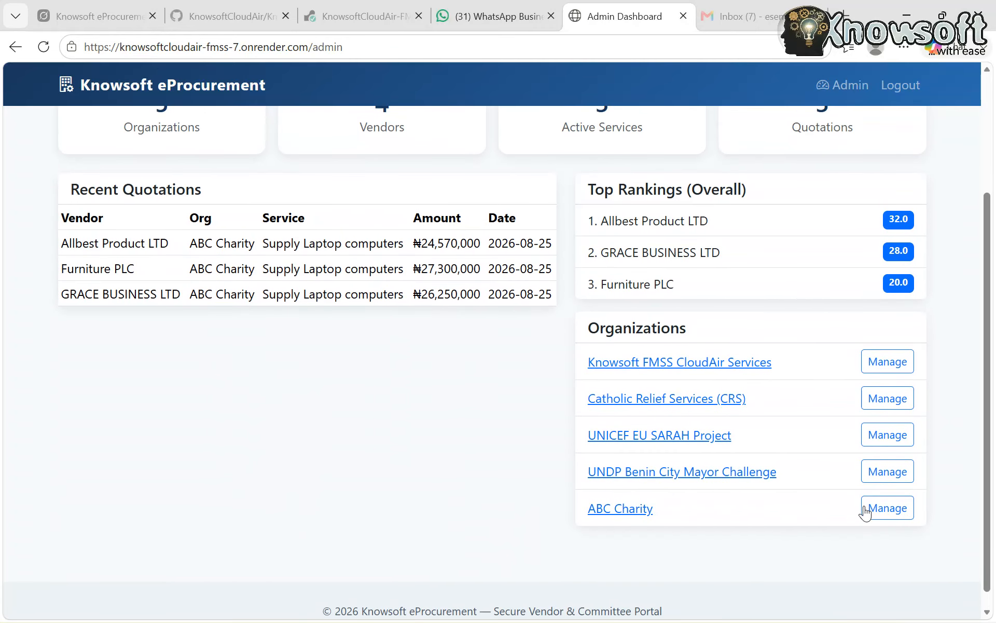
{"action": "left_click", "coordinate": [880, 511]}
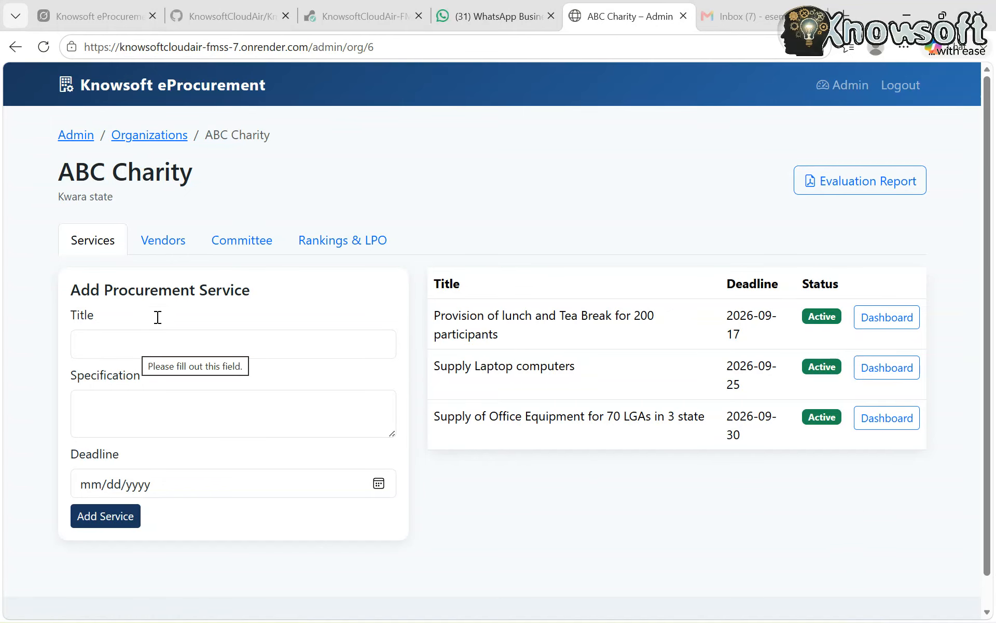
{"action": "left_click", "coordinate": [195, 242]}
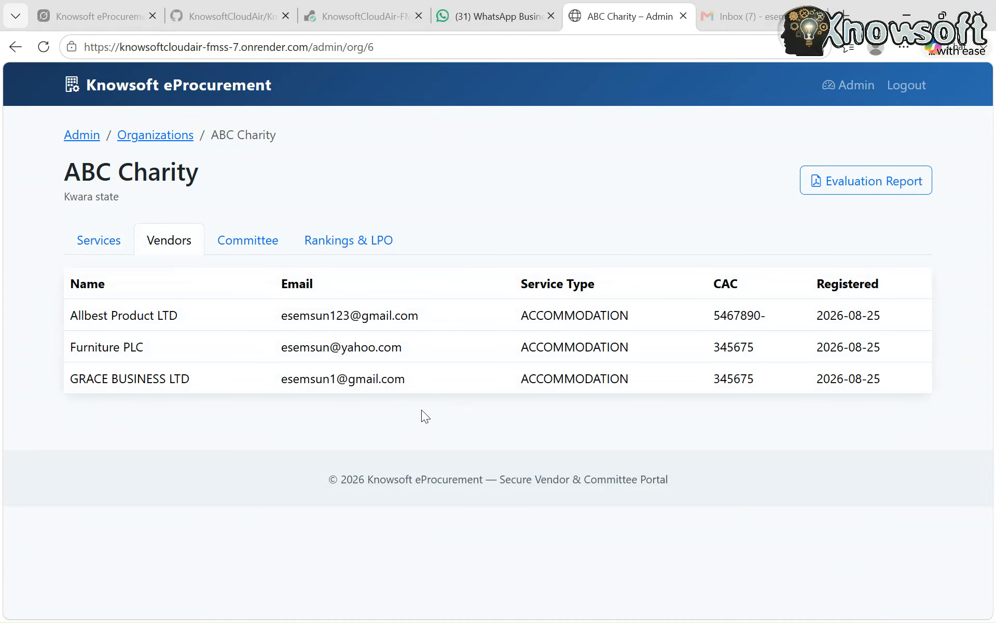
Add a committee member to ABC Charity with the saved name, the designation Finance Analyst and a login password
{"action": "left_click", "coordinate": [251, 245]}
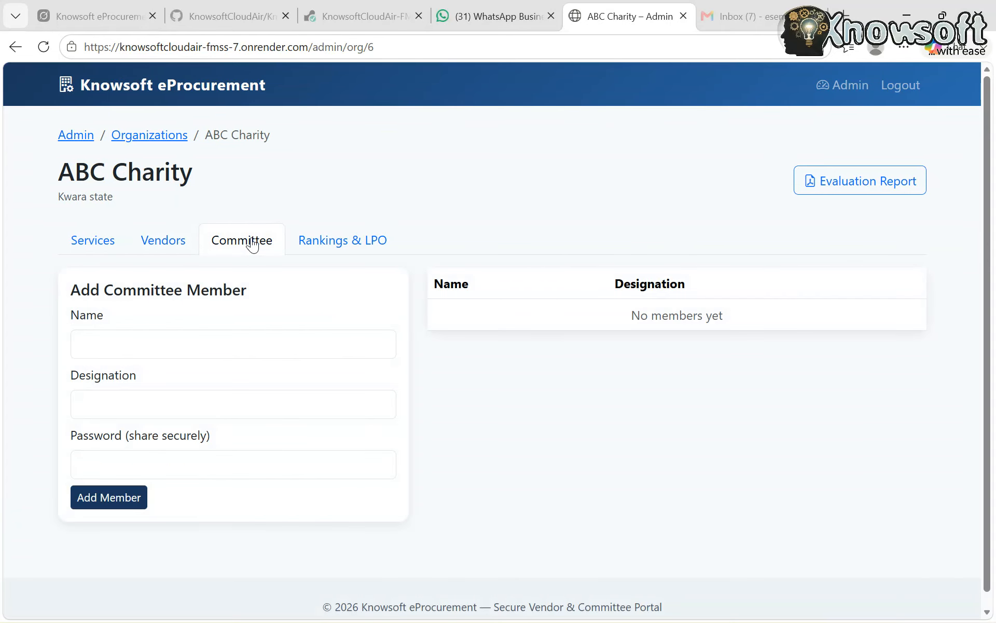
{"action": "left_click", "coordinate": [131, 346]}
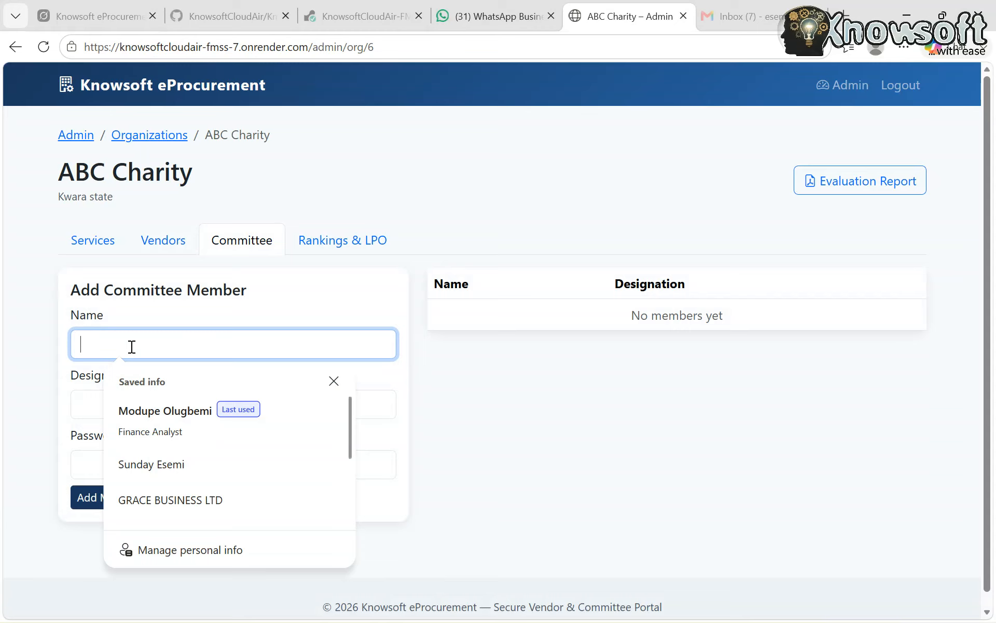
{"action": "left_click", "coordinate": [172, 424]}
{"action": "left_click", "coordinate": [128, 475]}
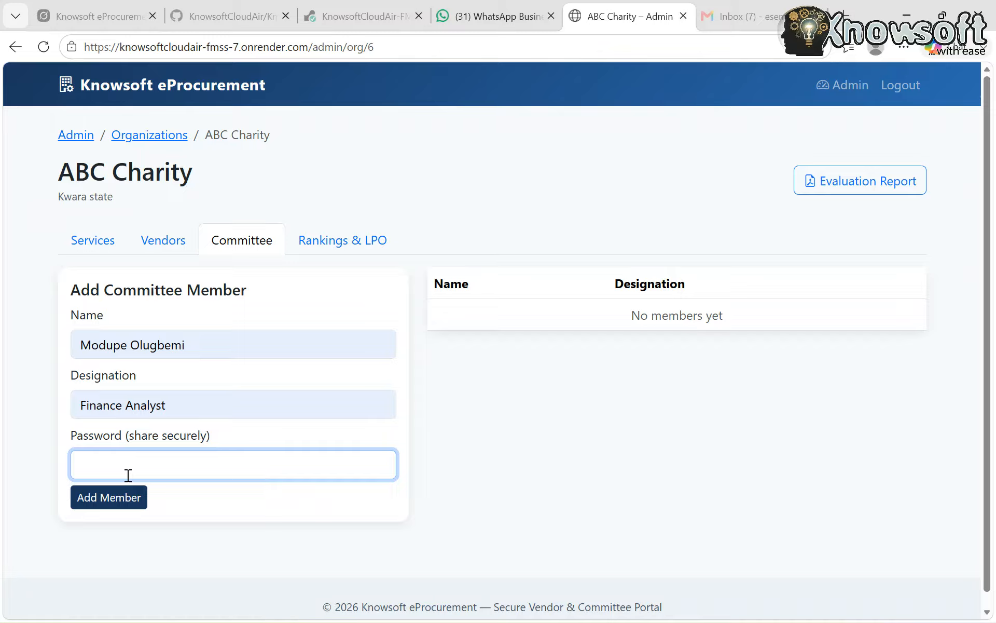
{"action": "type", "text": "1234@abc"}
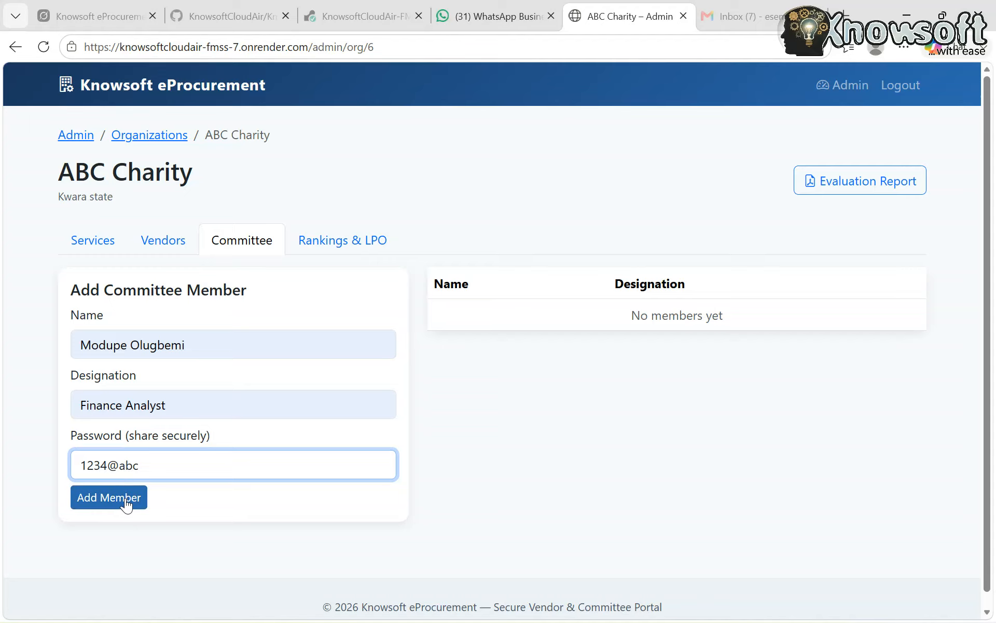
{"action": "left_click", "coordinate": [126, 498]}
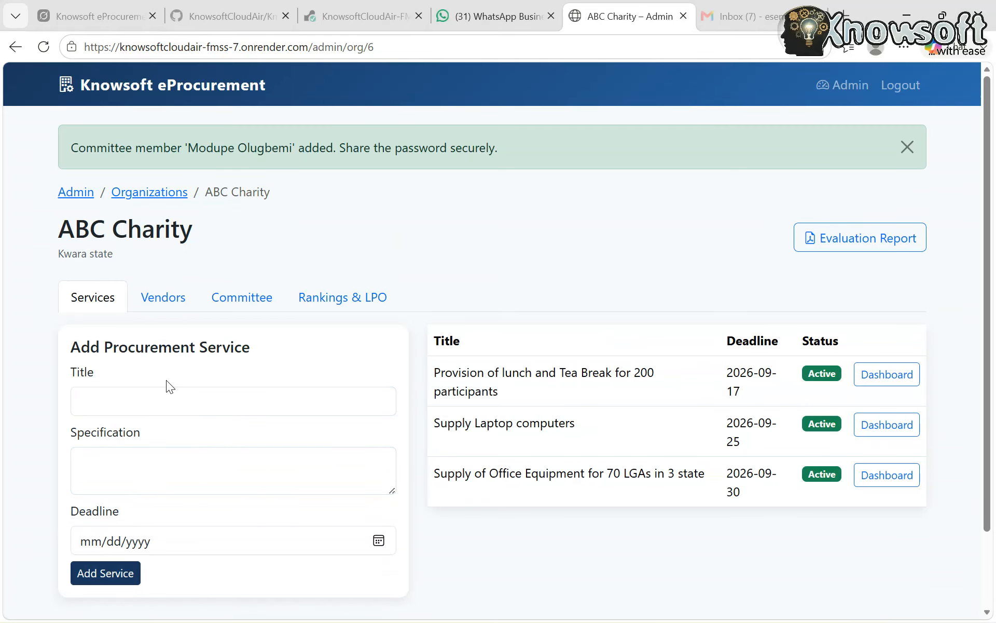
Add a second ABC Charity committee member with a saved name, the designation Director Finance and a login password, and check the member list
{"action": "left_click", "coordinate": [251, 297]}
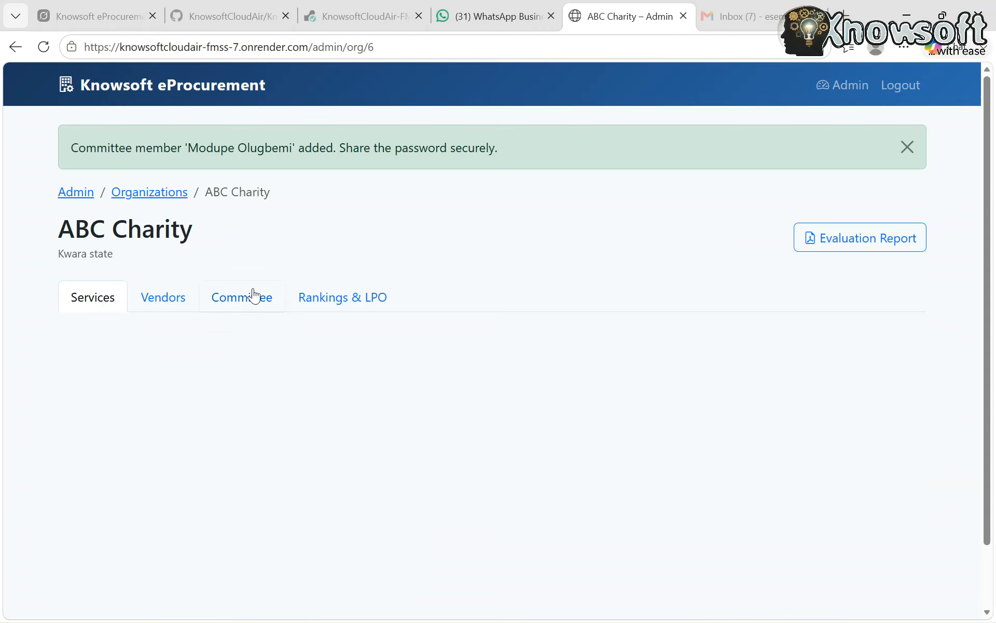
{"action": "left_click", "coordinate": [152, 401]}
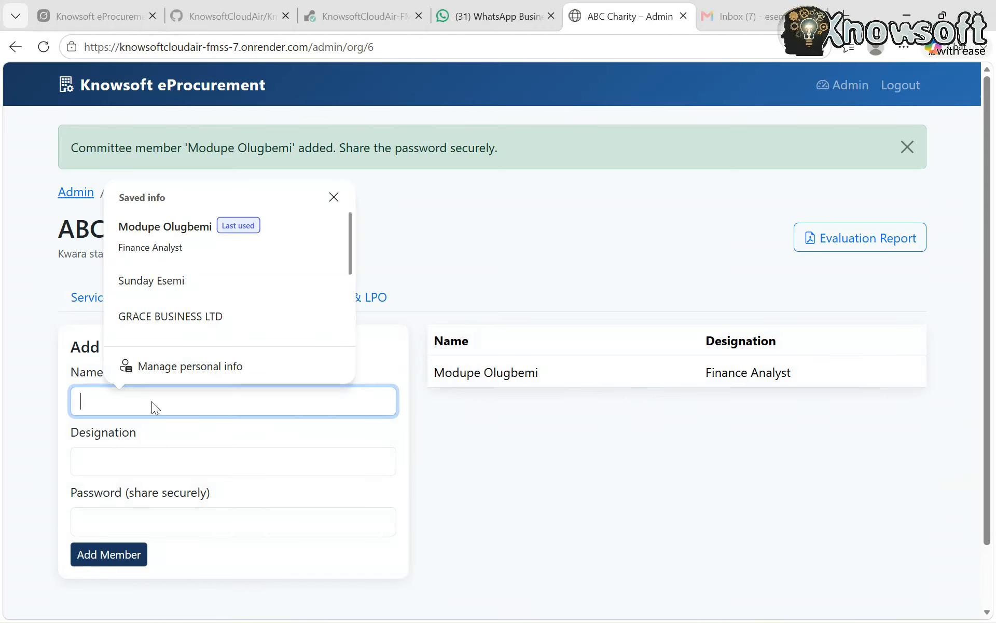
{"action": "scroll", "coordinate": [186, 316], "scroll_direction": "down", "scroll_amount": 1}
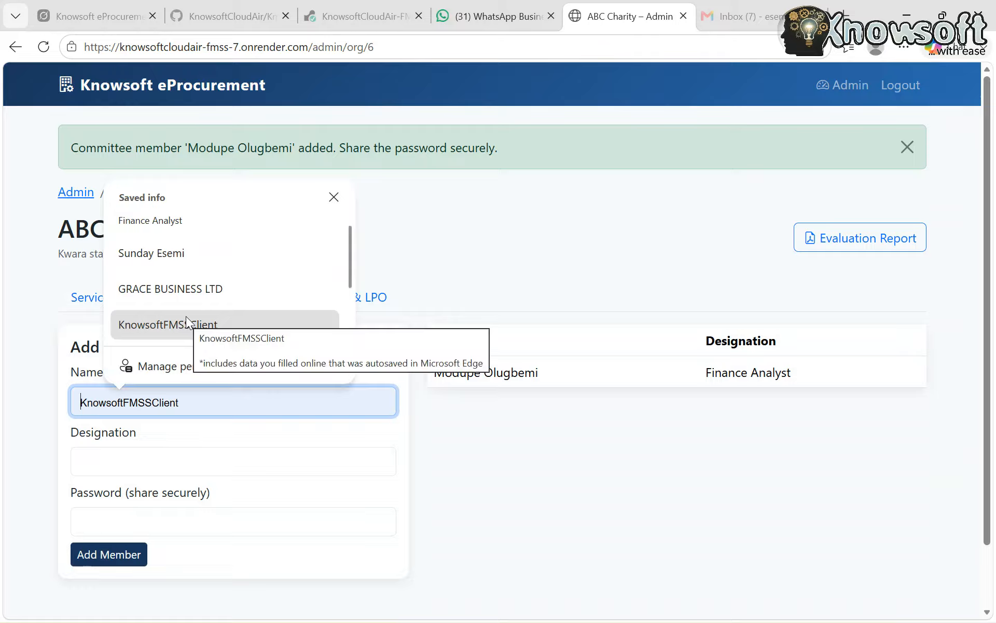
{"action": "scroll", "coordinate": [176, 237], "scroll_direction": "up", "scroll_amount": 1}
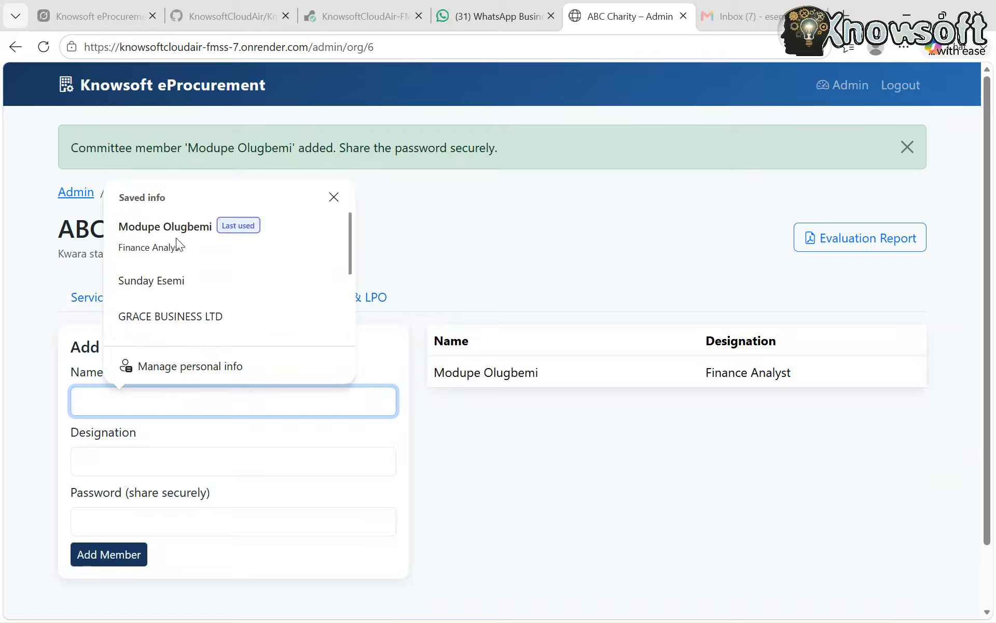
{"action": "left_click", "coordinate": [180, 281]}
{"action": "left_click", "coordinate": [143, 462]}
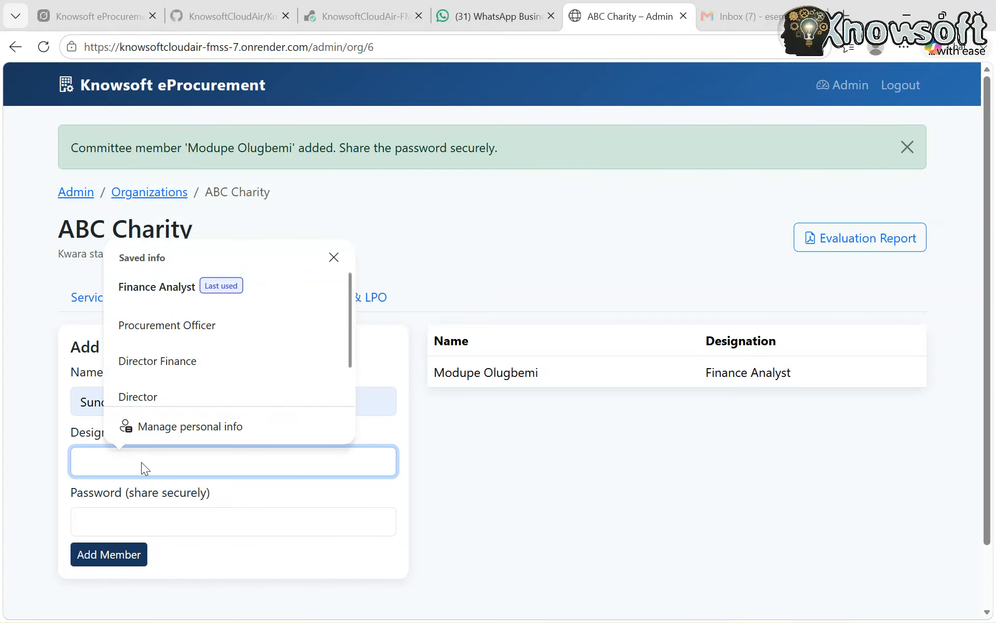
{"action": "left_click", "coordinate": [201, 358]}
{"action": "left_click", "coordinate": [165, 521]}
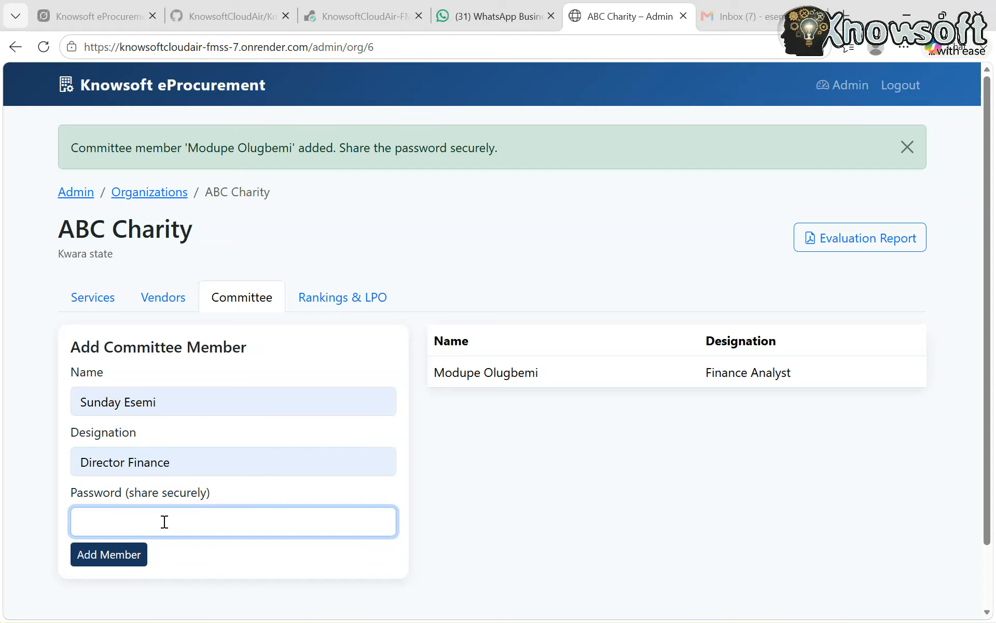
{"action": "type", "text": "1234@abc"}
{"action": "left_click", "coordinate": [114, 558]}
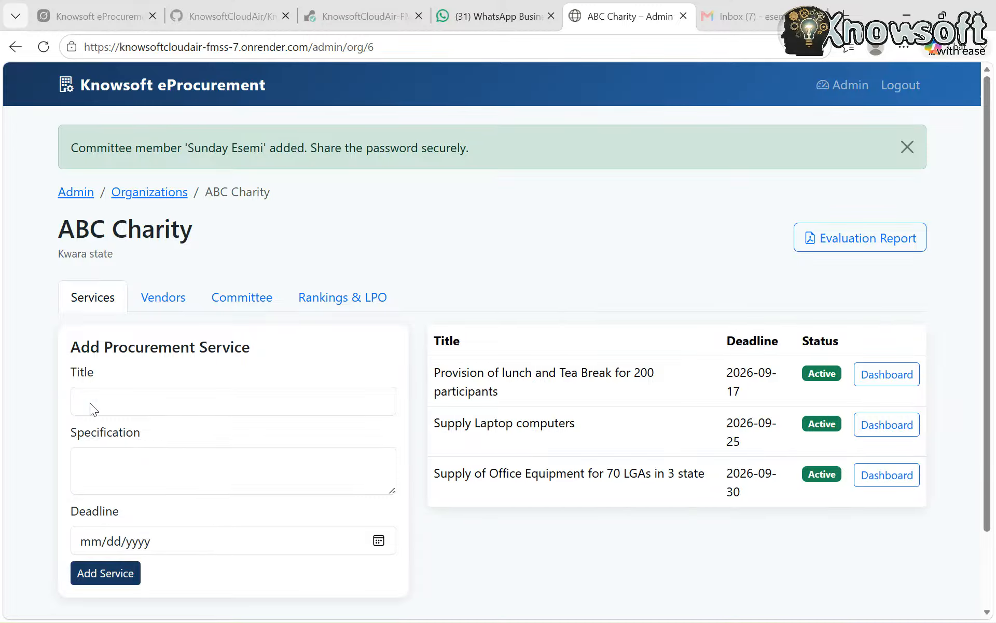
{"action": "left_click", "coordinate": [243, 303]}
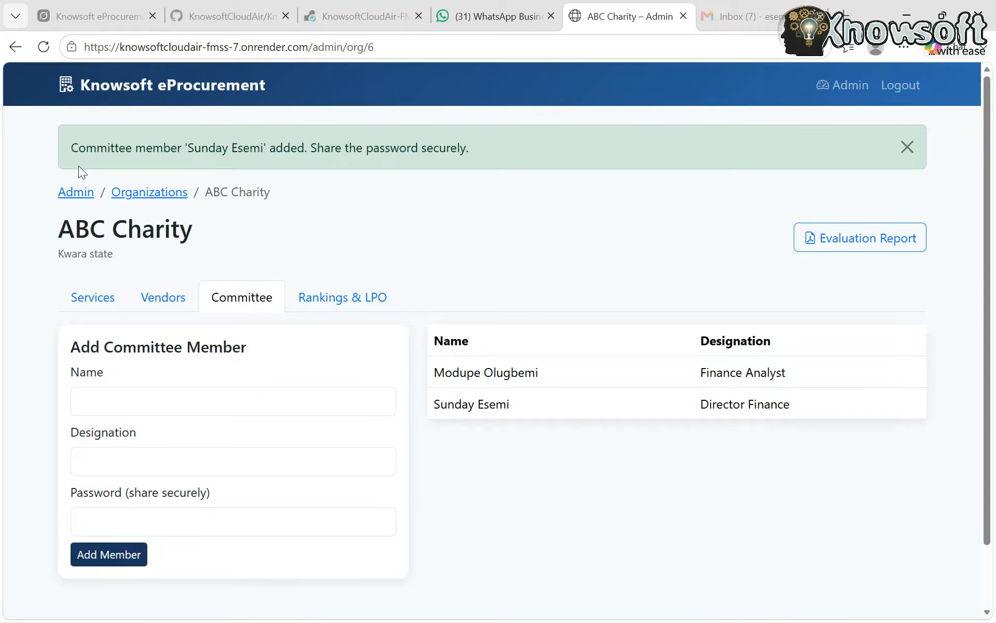
Return to the eProcurement home page, choose ABC Charity as the recipient organization and open its committee login
{"action": "left_click", "coordinate": [122, 82]}
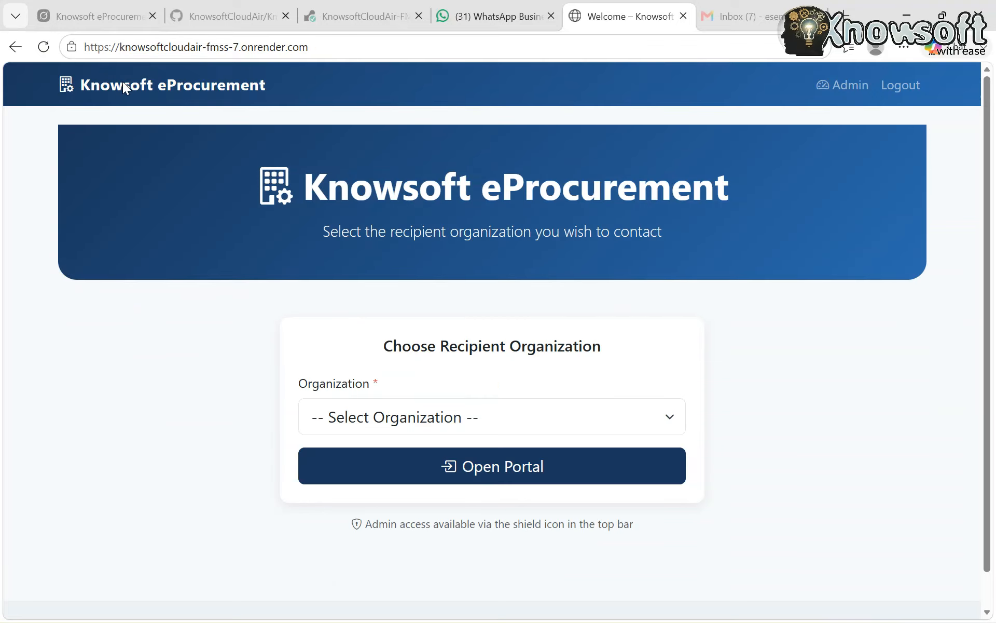
{"action": "left_click", "coordinate": [426, 405]}
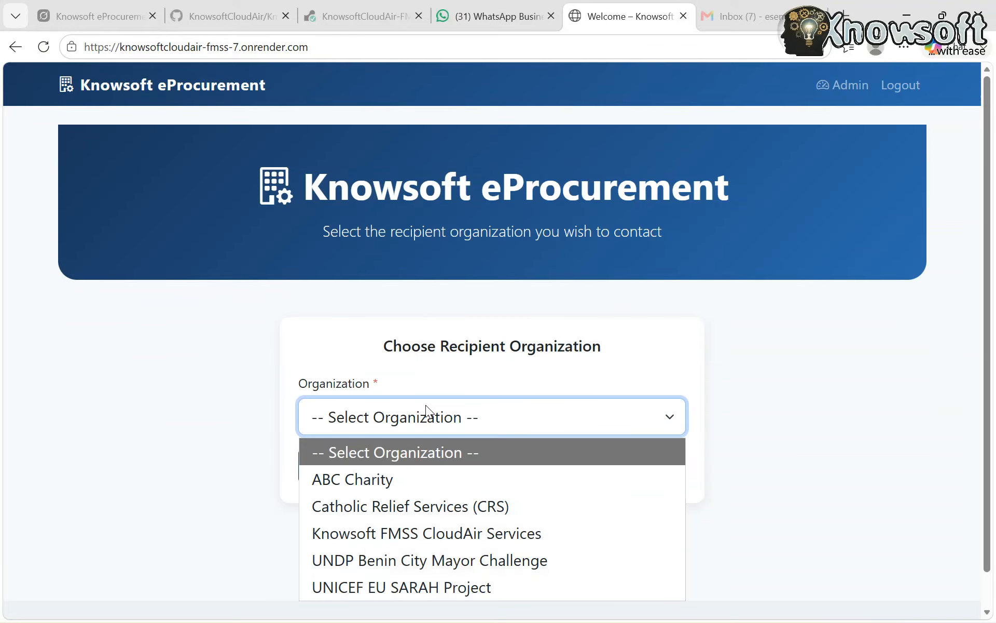
{"action": "left_click", "coordinate": [397, 474]}
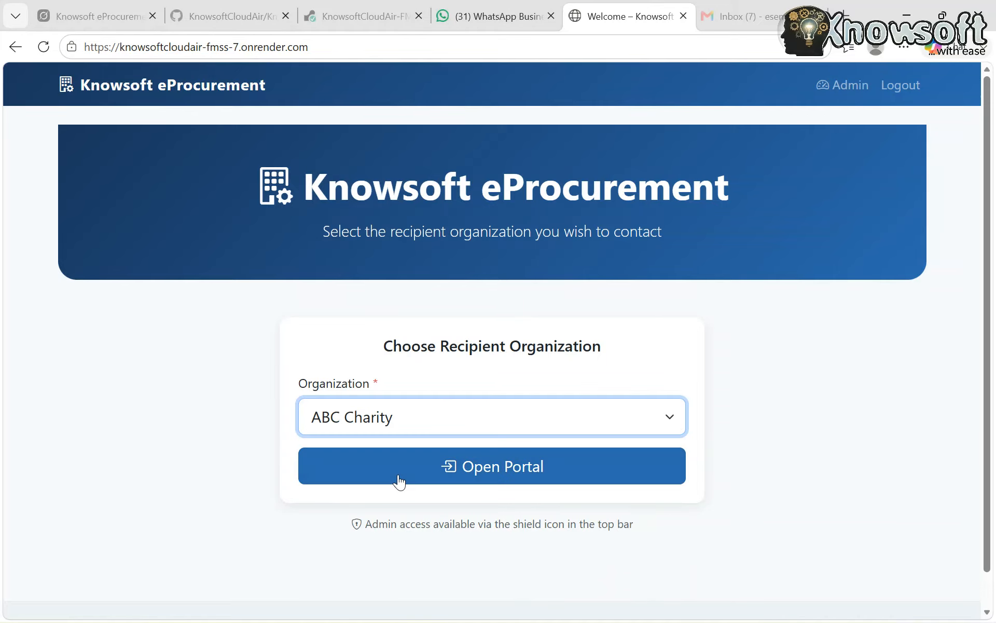
{"action": "left_click", "coordinate": [499, 473]}
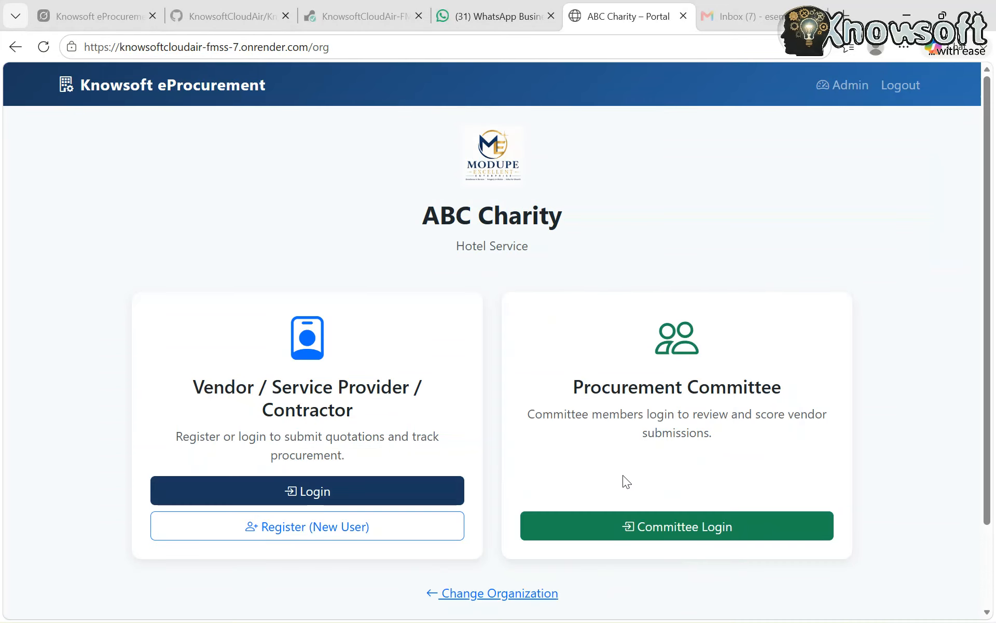
{"action": "left_click", "coordinate": [633, 524]}
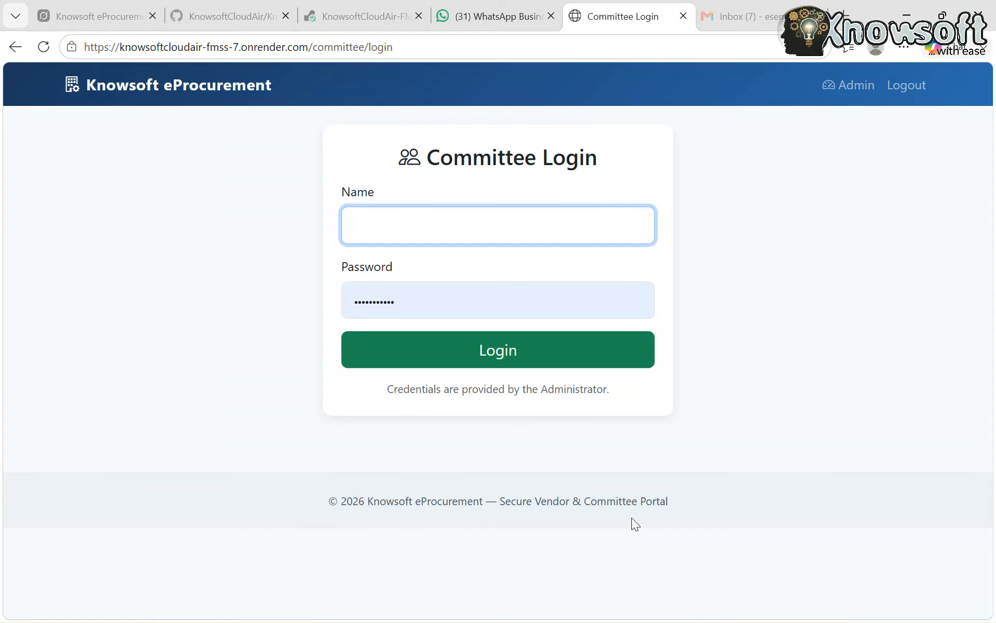
Log in as the Finance Analyst committee member, using the saved name and replacing the autofilled password with the member's own password
{"action": "left_click", "coordinate": [394, 233]}
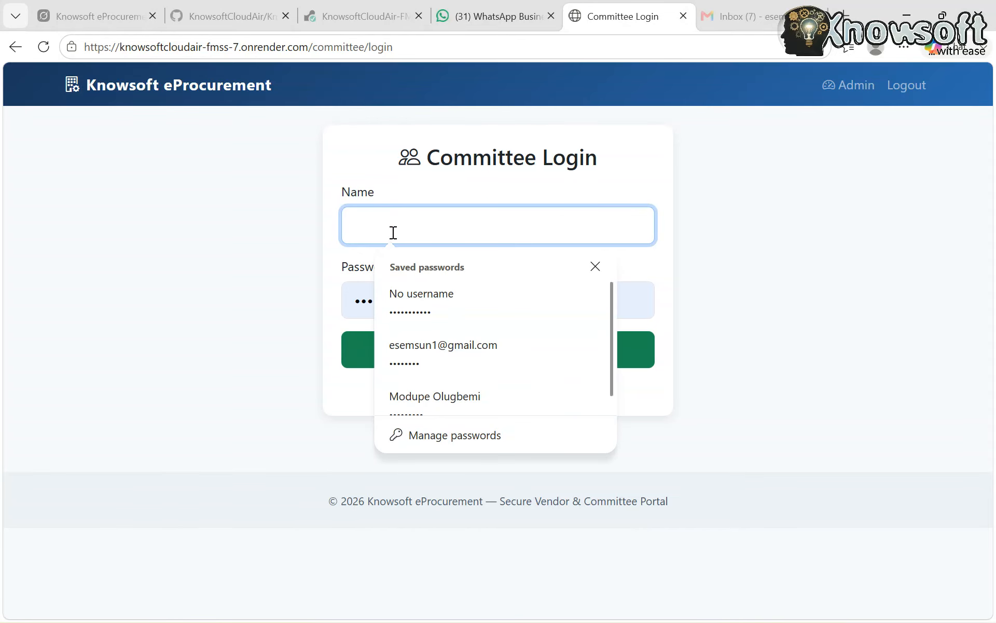
{"action": "left_click", "coordinate": [427, 400]}
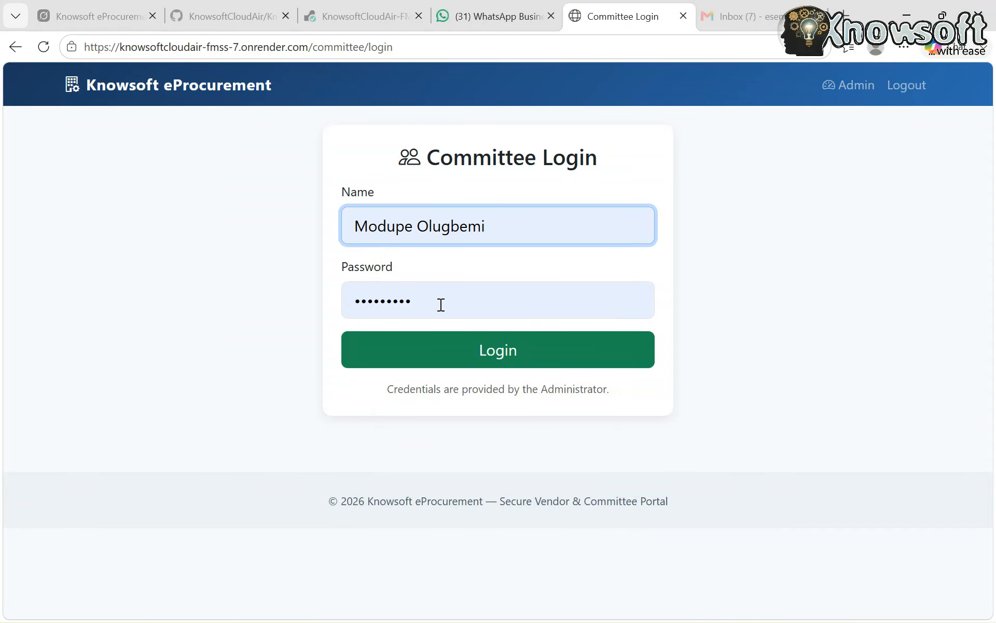
{"action": "left_click", "coordinate": [441, 305]}
{"action": "key", "text": "BackSpace"}
{"action": "key", "text": "BackSpace"}
{"action": "key", "text": "BackSpace"}
{"action": "key", "text": "BackSpace"}
{"action": "key", "text": "BackSpace"}
{"action": "key", "text": "BackSpace"}
{"action": "key", "text": "BackSpace"}
{"action": "key", "text": "BackSpace"}
{"action": "key", "text": "BackSpace"}
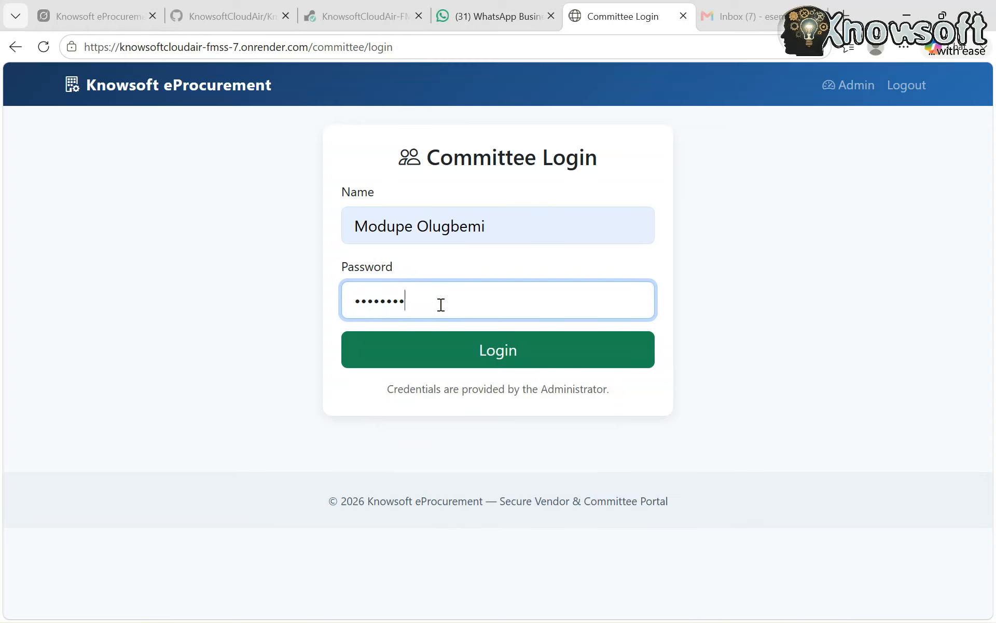
{"action": "type", "text": "••••••••"}
{"action": "left_click", "coordinate": [456, 349]}
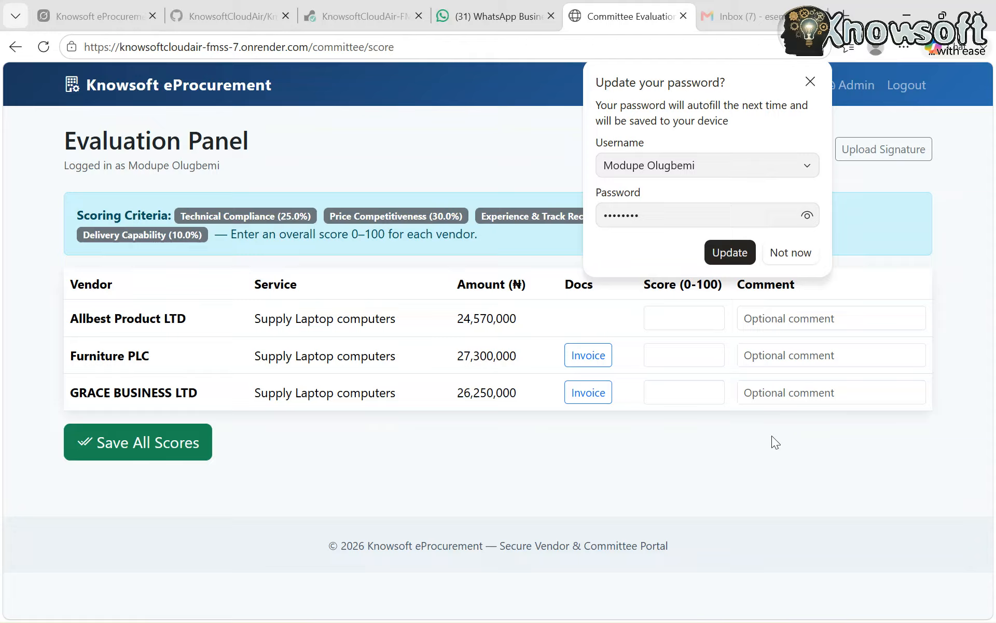
Decline the browser's password update and give Allbest Product LTD a score of 20
{"action": "left_click", "coordinate": [795, 252]}
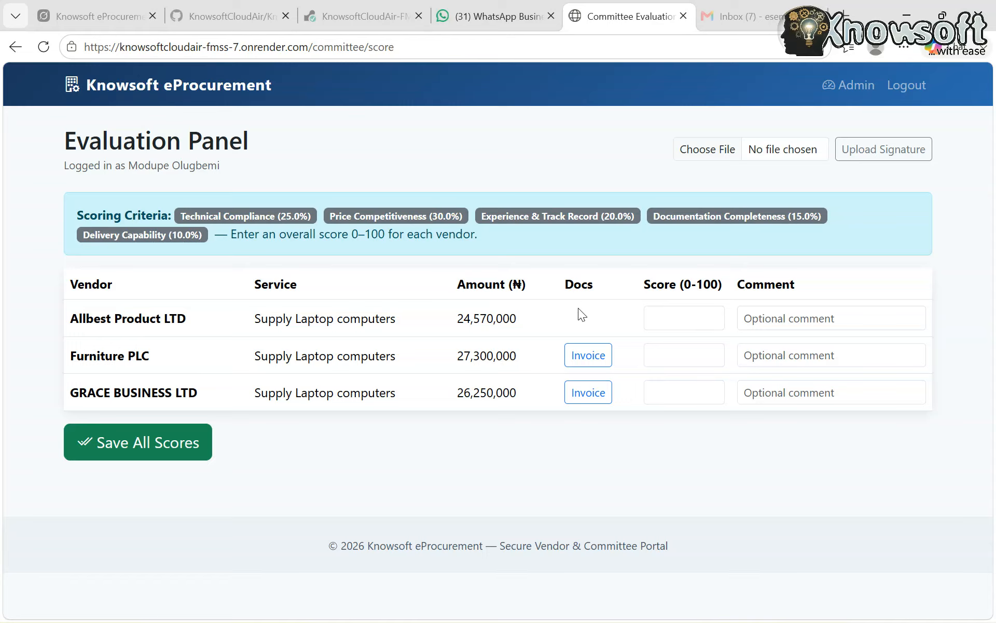
{"action": "left_click", "coordinate": [710, 319]}
{"action": "key", "text": "ctrl+a"}
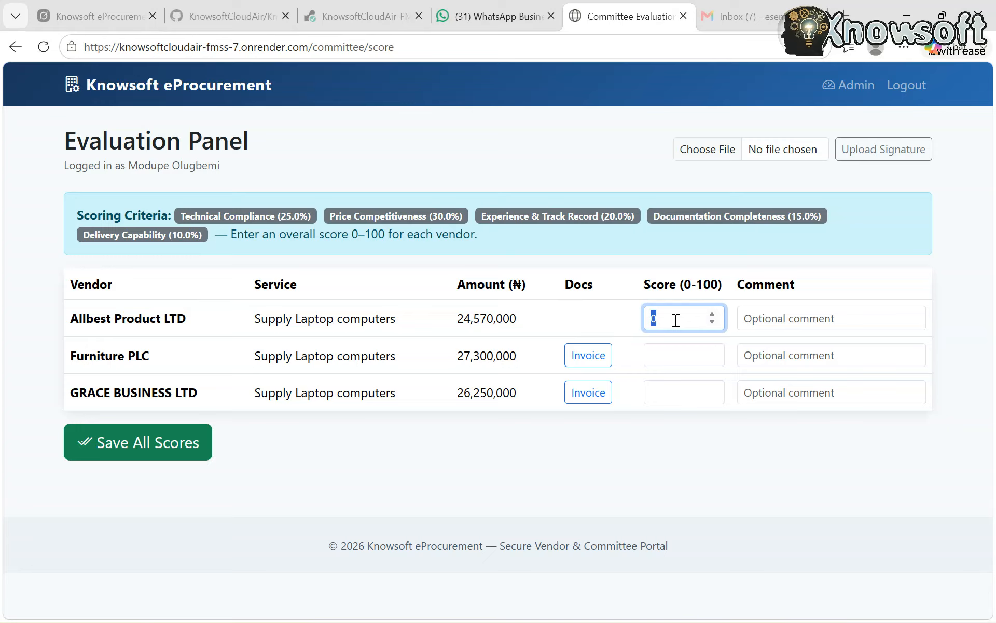
{"action": "type", "text": "20"}
Open Furniture PLC's invoice PDF to examine the attached document, and return to the evaluation panel
{"action": "left_click", "coordinate": [593, 363]}
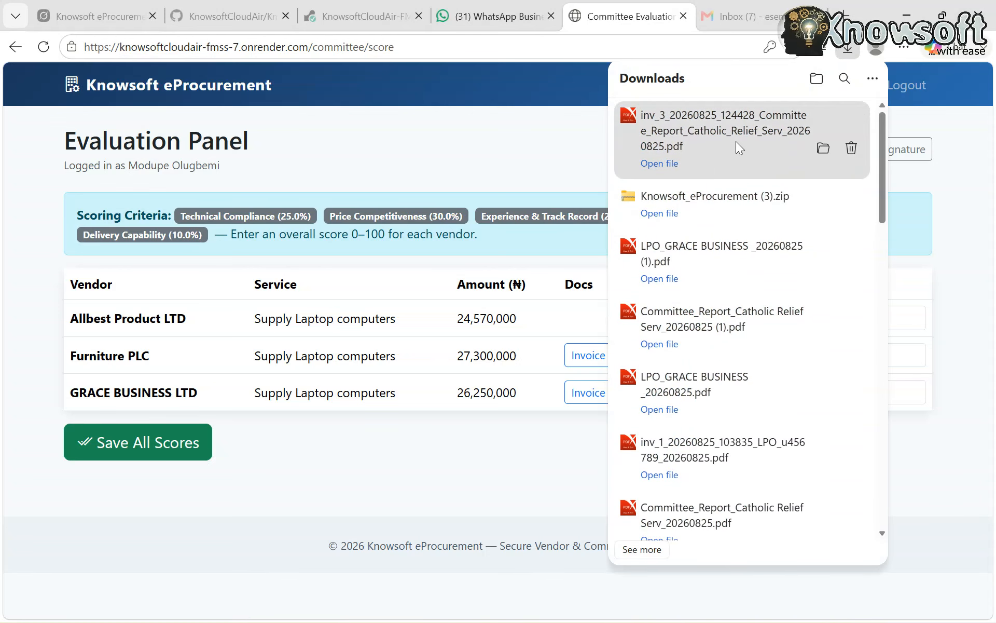
{"action": "left_click", "coordinate": [736, 141]}
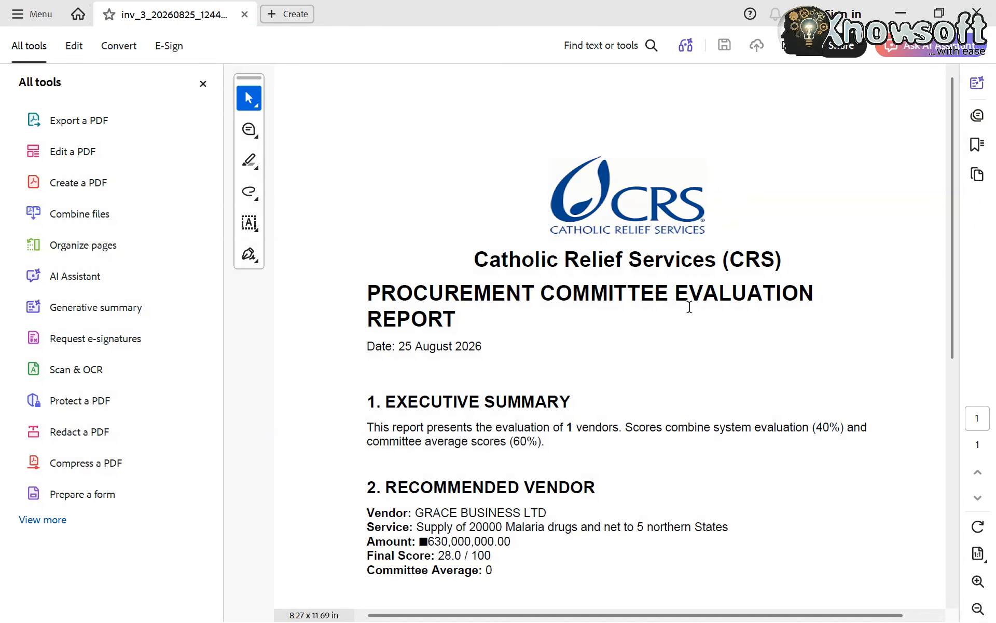
{"action": "left_click", "coordinate": [989, 10]}
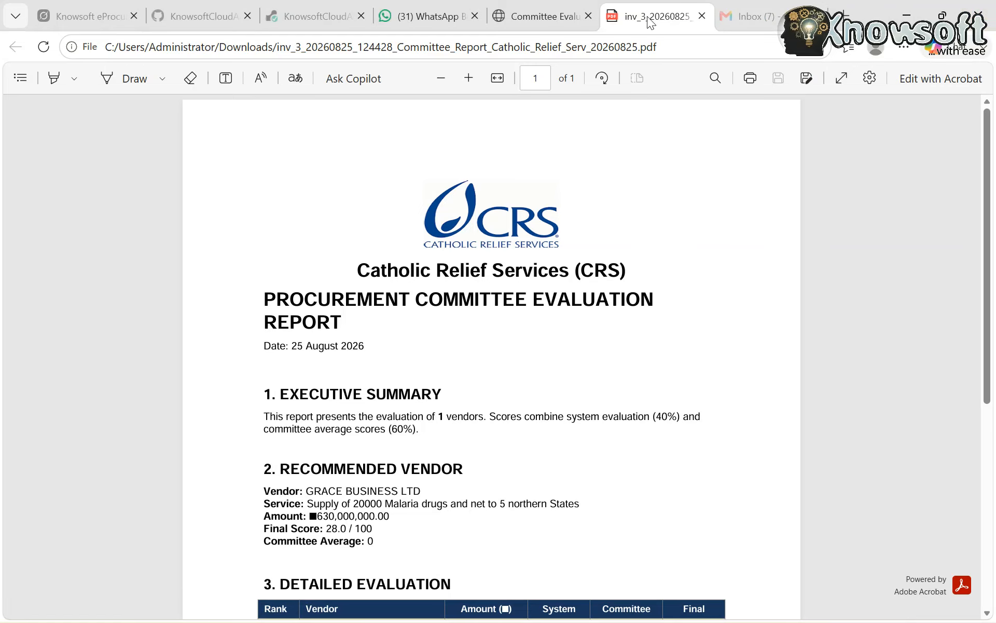
{"action": "left_click", "coordinate": [537, 17]}
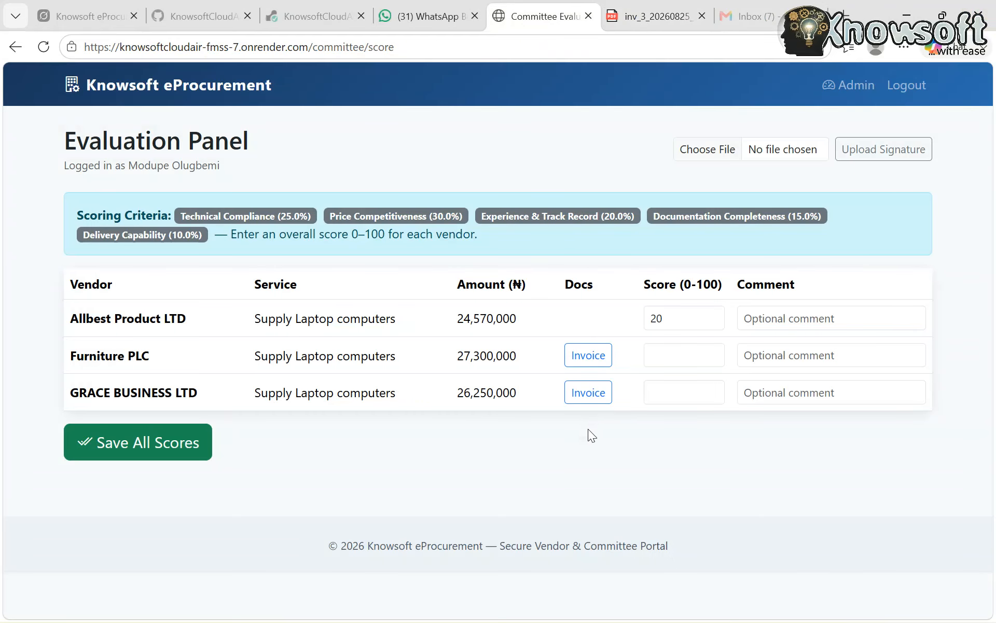
Score Furniture PLC 90 and GRACE BUSINESS LTD 95, leaving the signature file unselected
{"action": "left_click", "coordinate": [680, 360]}
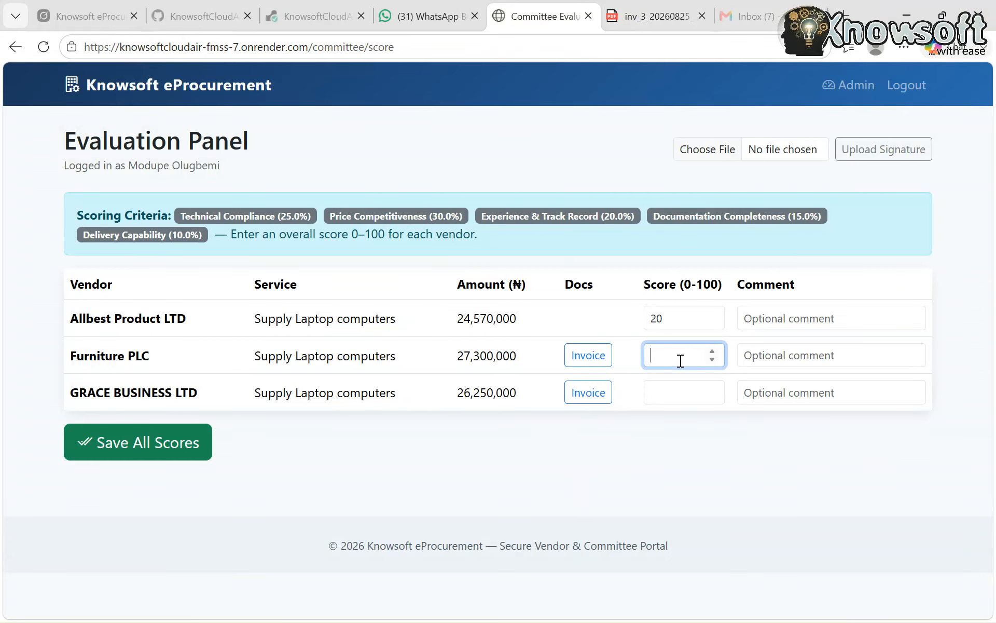
{"action": "type", "text": "90"}
{"action": "left_click", "coordinate": [694, 394]}
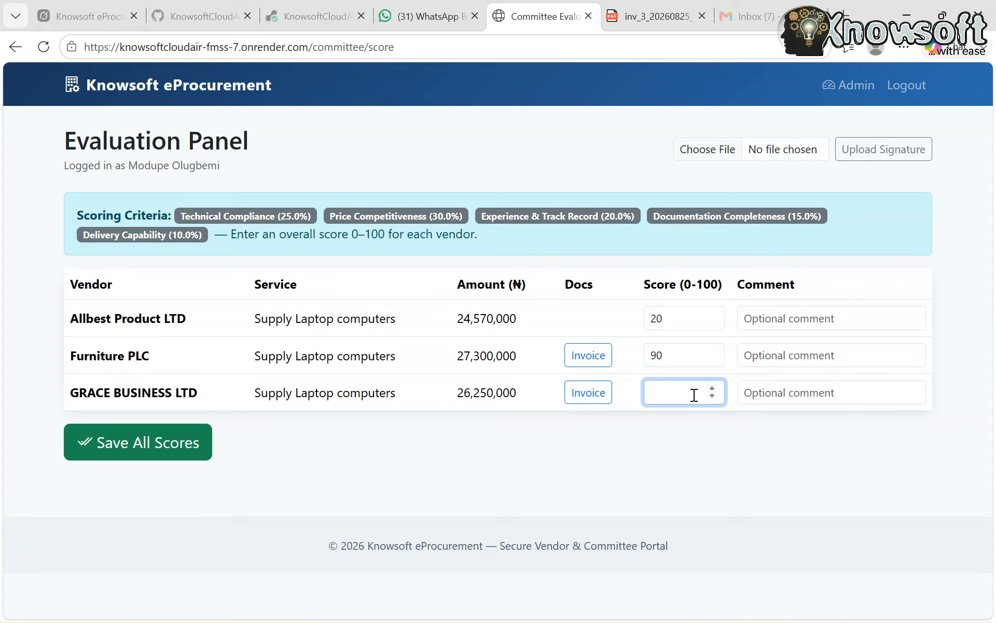
{"action": "type", "text": "95"}
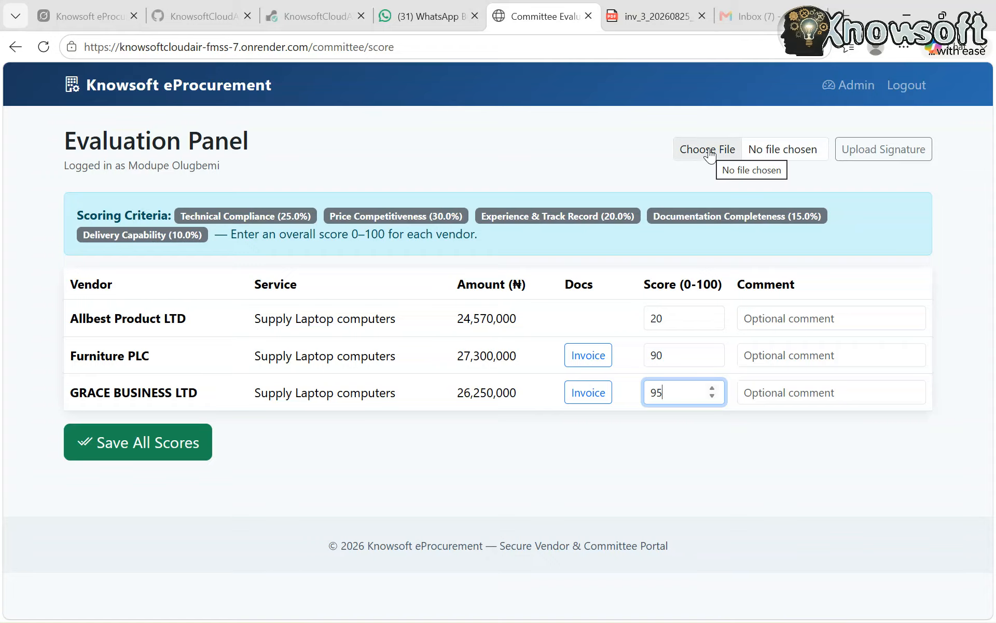
{"action": "left_click", "coordinate": [788, 150]}
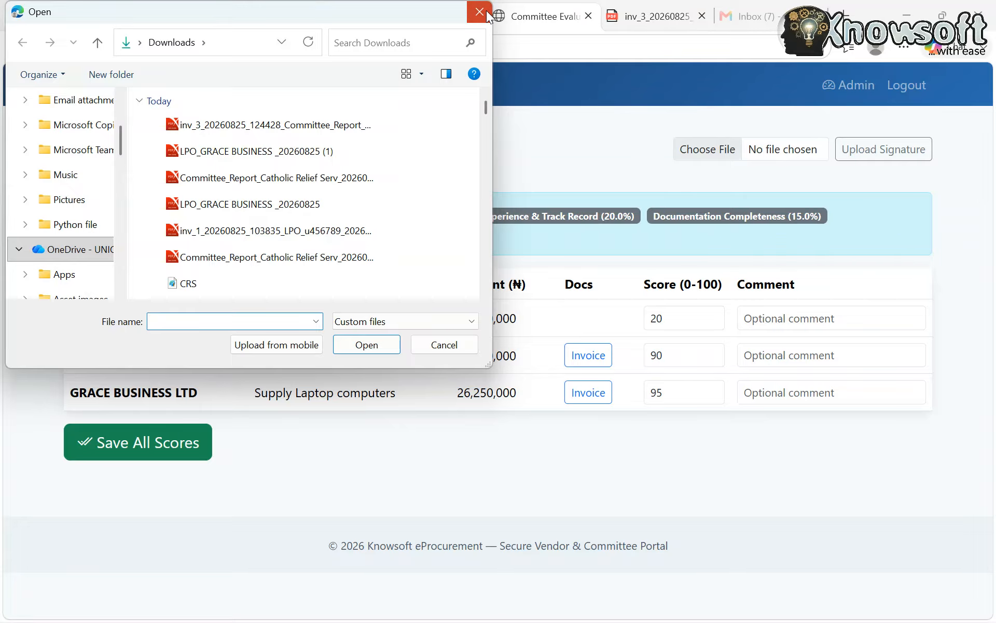
{"action": "left_click", "coordinate": [480, 11]}
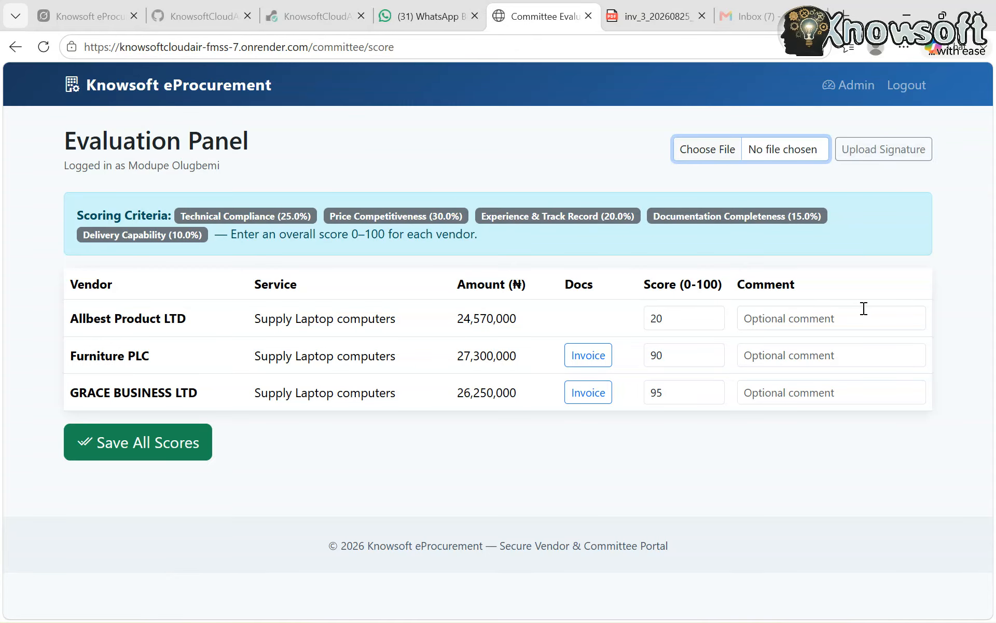
Add the comment "no invoice submitted thus disqualified" for Allbest Product LTD
{"action": "left_click", "coordinate": [784, 314]}
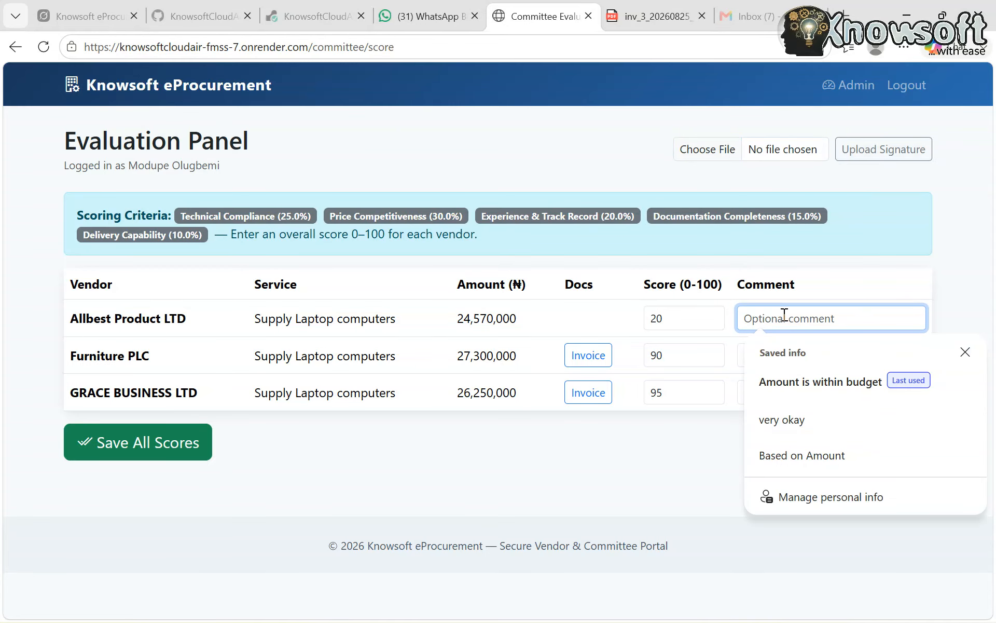
{"action": "type", "text": "no invoi"}
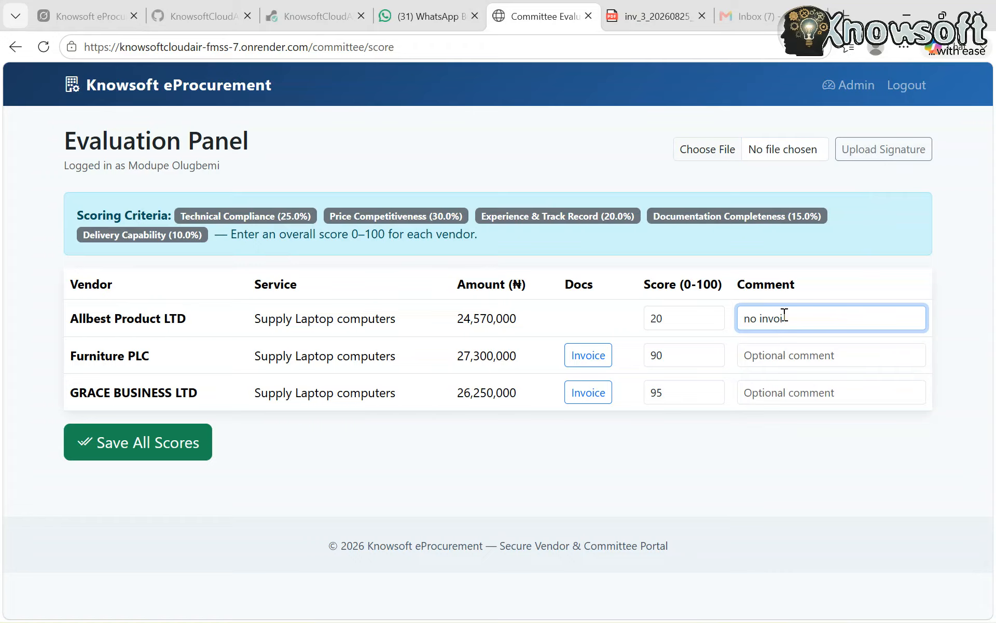
{"action": "type", "text": "ce submitted thus disqualified"}
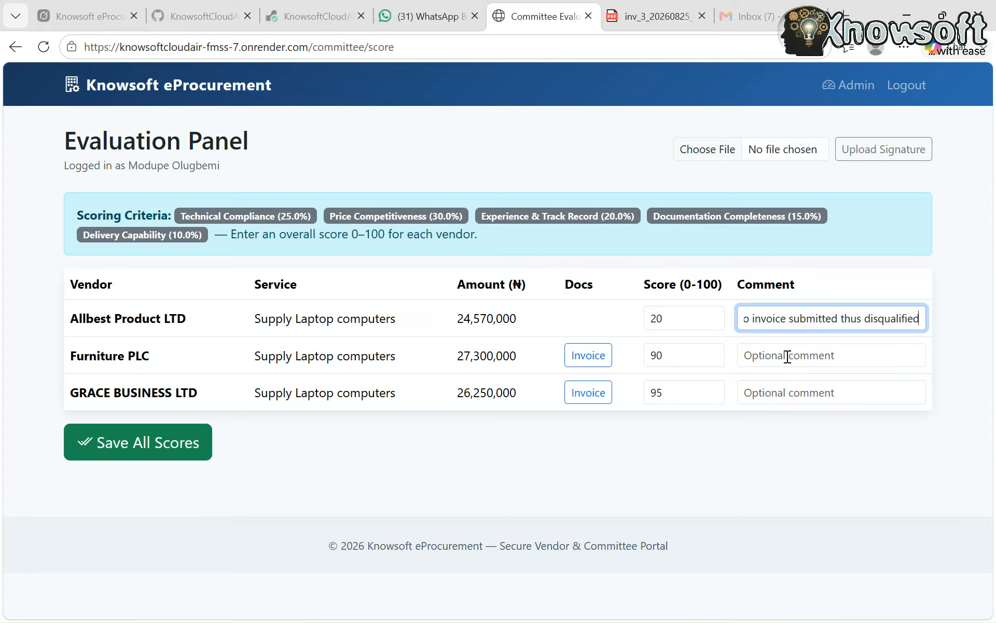
Comment "Okay" for both Furniture PLC and GRACE BUSINESS LTD, and save all scores
{"action": "left_click", "coordinate": [787, 357]}
{"action": "type", "text": "Okay"}
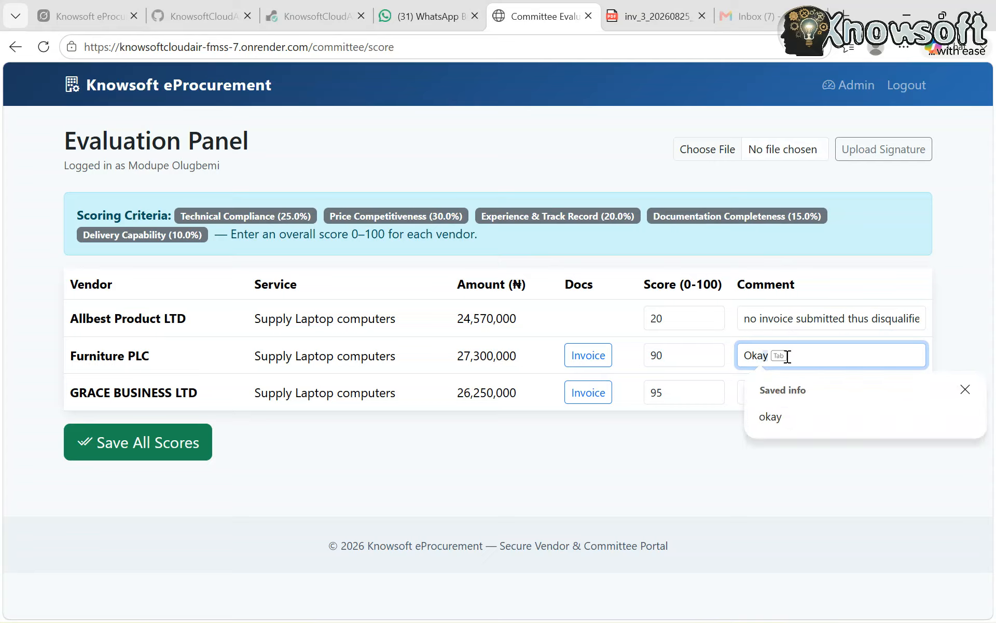
{"action": "left_click", "coordinate": [715, 465]}
{"action": "left_click", "coordinate": [781, 392]}
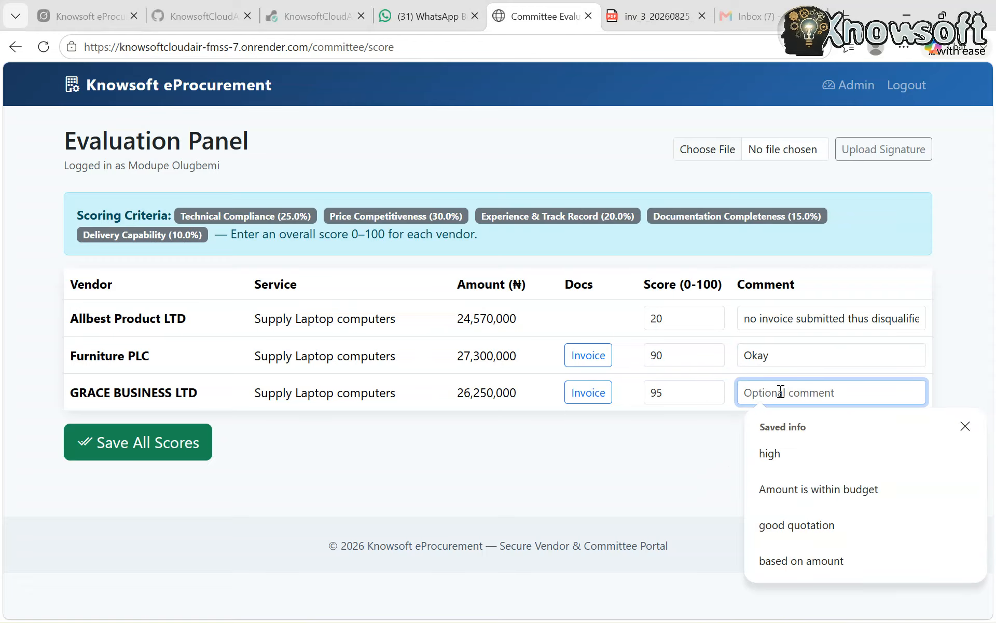
{"action": "type", "text": "Okay"}
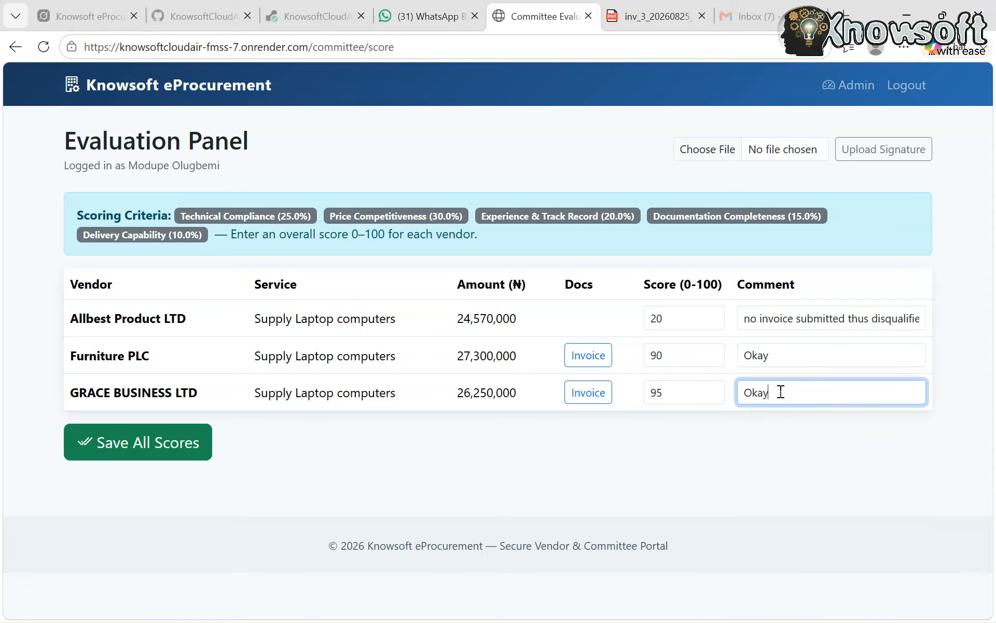
{"action": "left_click", "coordinate": [139, 455]}
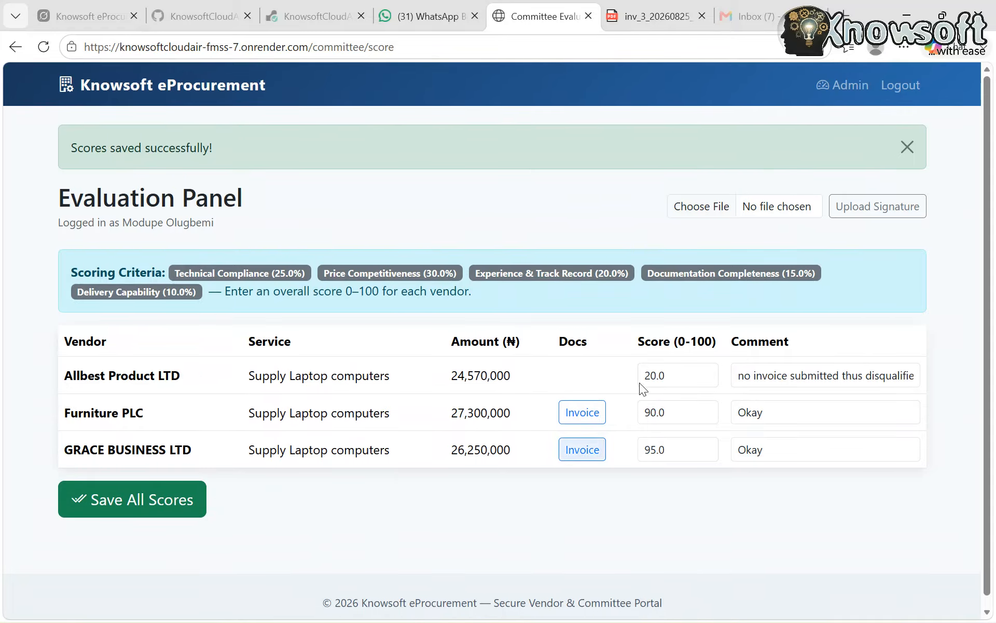
Log out of the evaluation panel, choose ABC Charity as the recipient organization and open its committee login
{"action": "left_click", "coordinate": [898, 87]}
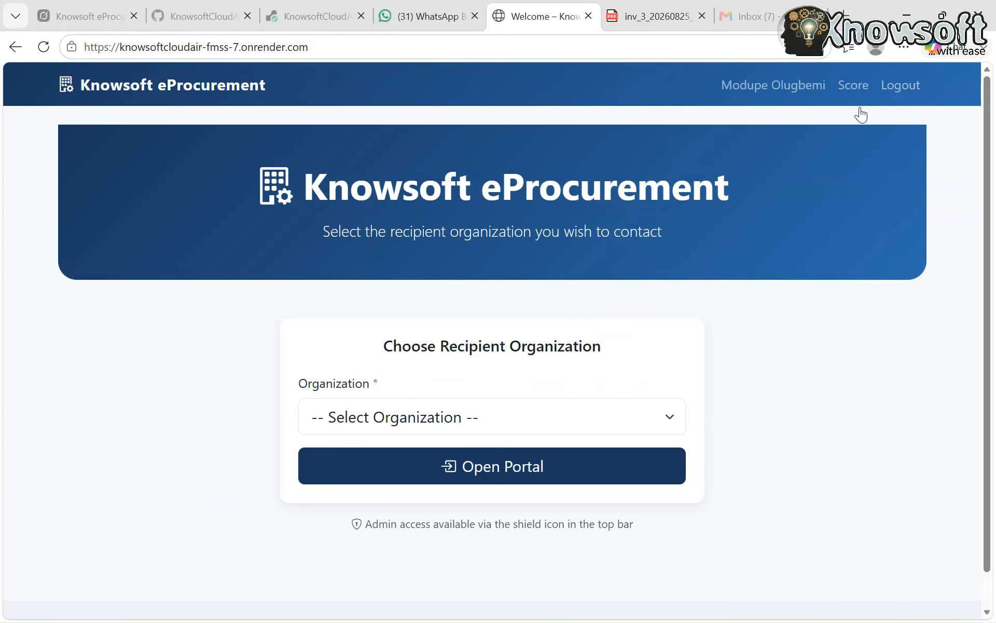
{"action": "left_click", "coordinate": [490, 428]}
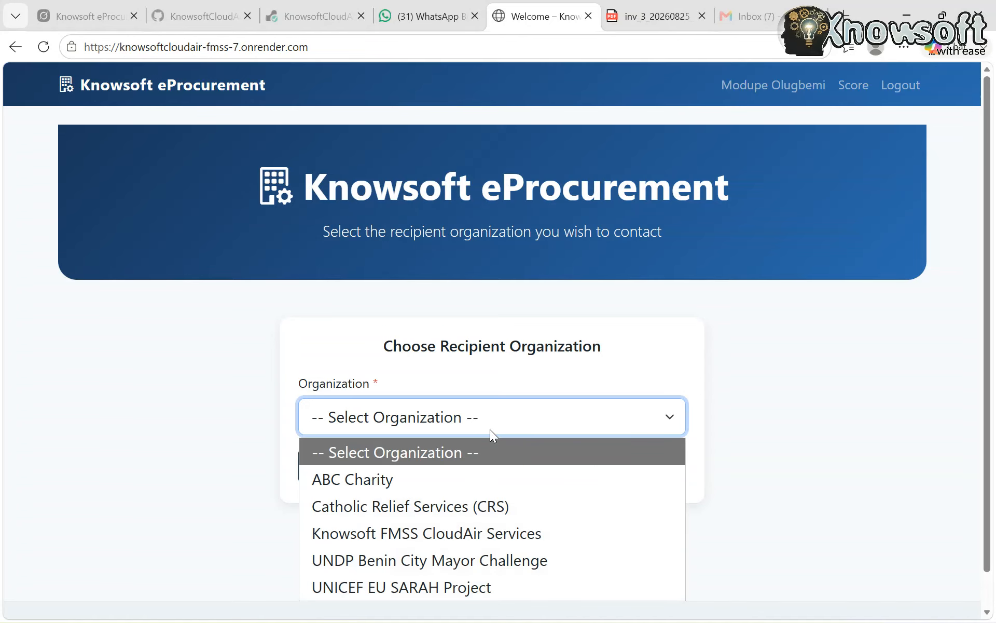
{"action": "left_click", "coordinate": [418, 477]}
{"action": "left_click", "coordinate": [418, 477]}
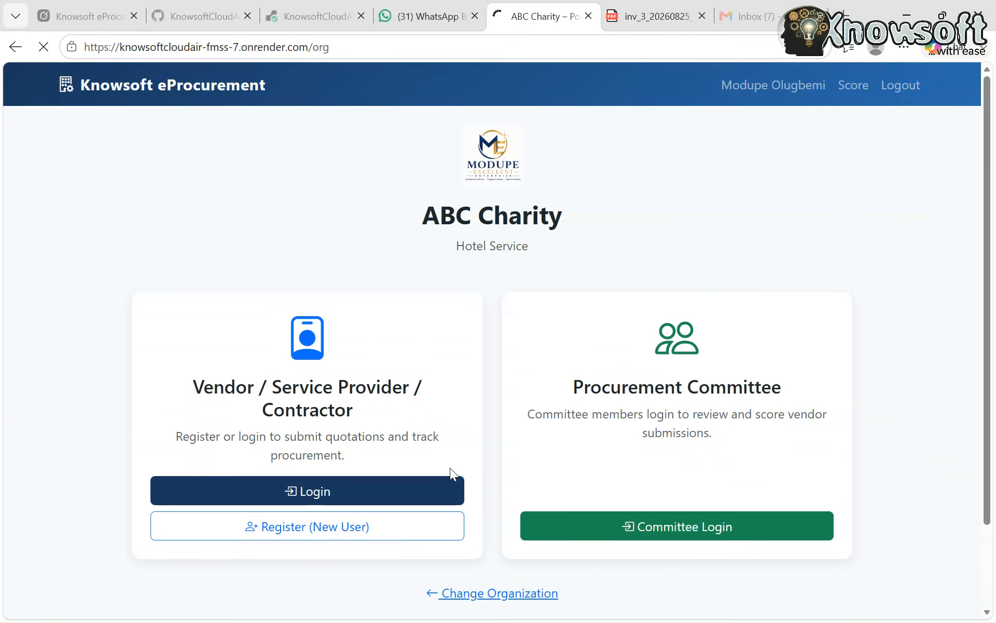
{"action": "left_click", "coordinate": [634, 524]}
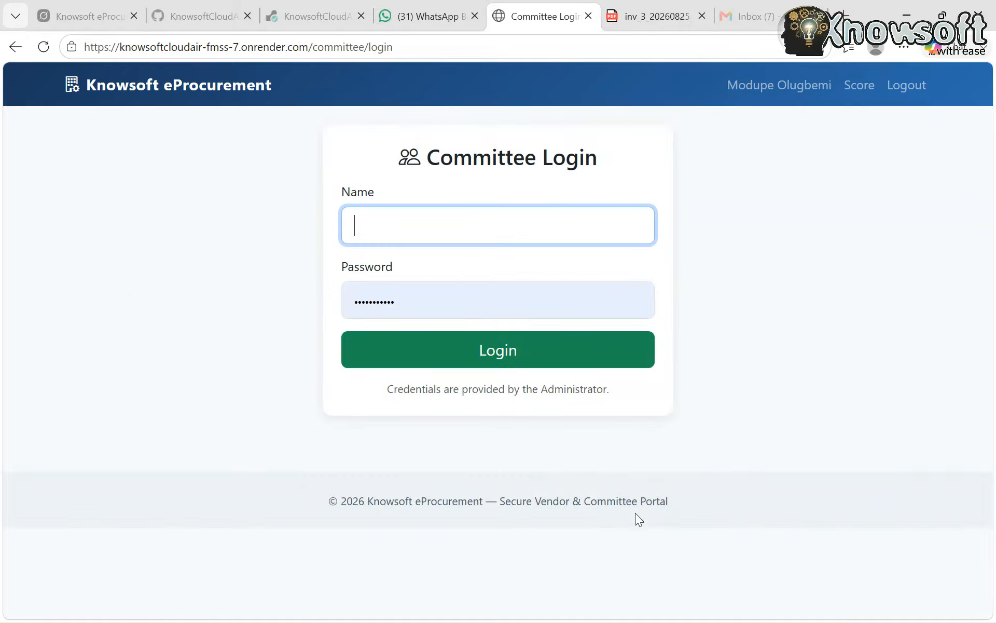
Log in as the Director Finance committee member with the saved name and the member's own password, without saving the password in the browser
{"action": "left_click", "coordinate": [403, 227]}
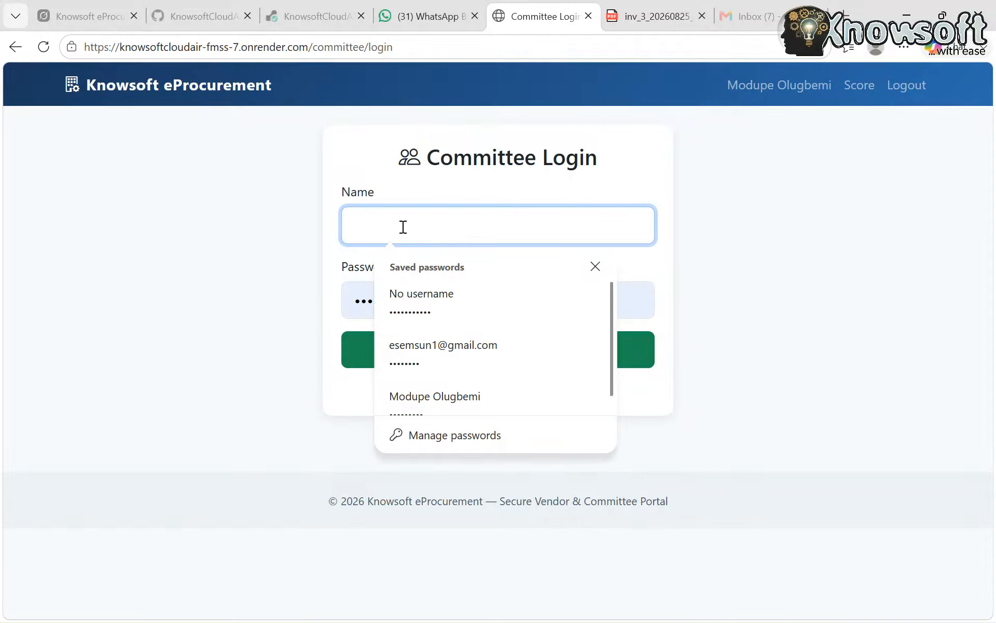
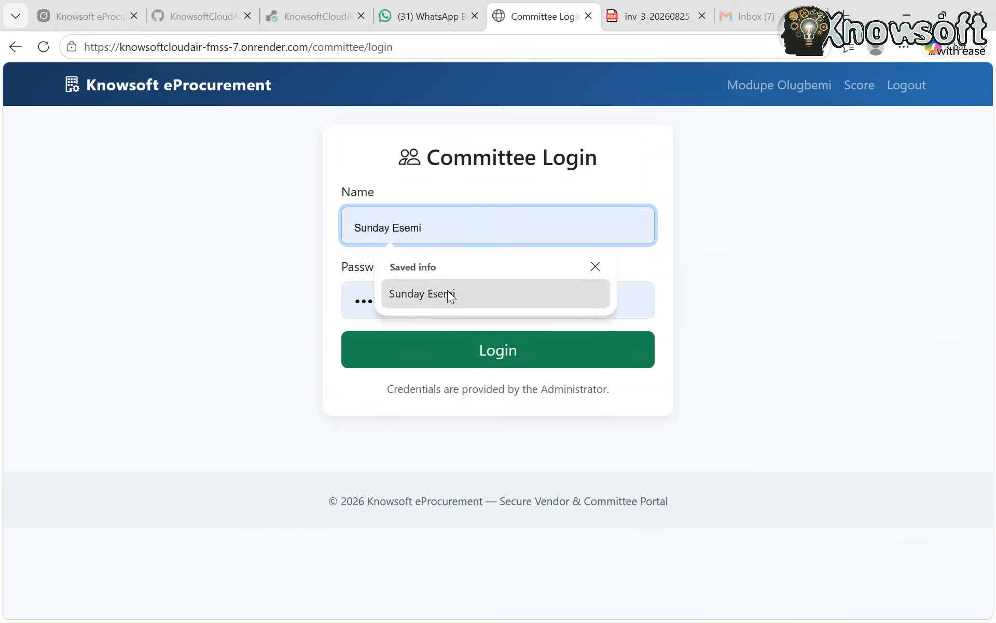
{"action": "left_click", "coordinate": [449, 292]}
{"action": "left_click", "coordinate": [442, 296]}
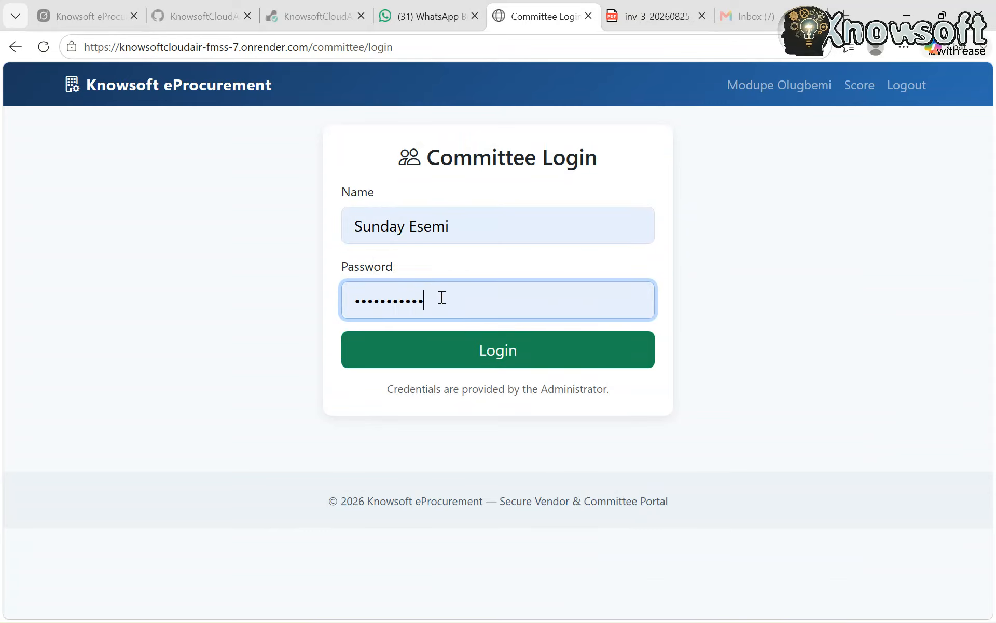
{"action": "key", "text": "BackSpace"}
{"action": "key", "text": "BackSpace"}
{"action": "key", "text": "BackSpace"}
{"action": "key", "text": "BackSpace"}
{"action": "key", "text": "BackSpace"}
{"action": "key", "text": "BackSpace"}
{"action": "key", "text": "BackSpace"}
{"action": "key", "text": "BackSpace"}
{"action": "key", "text": "BackSpace"}
{"action": "key", "text": "BackSpace"}
{"action": "key", "text": "BackSpace"}
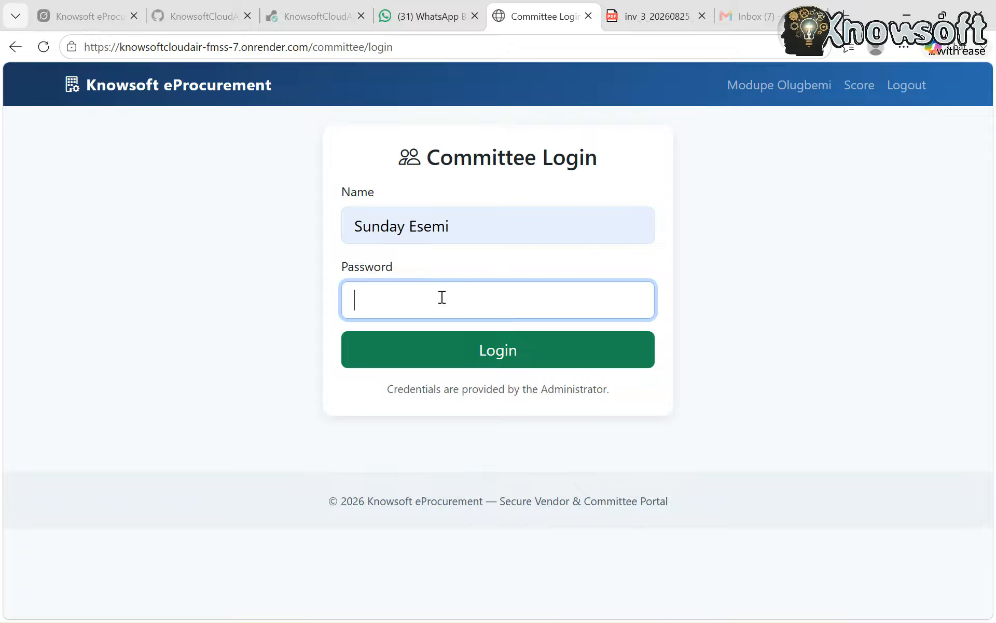
{"action": "type", "text": "••••••••"}
{"action": "left_click", "coordinate": [439, 344]}
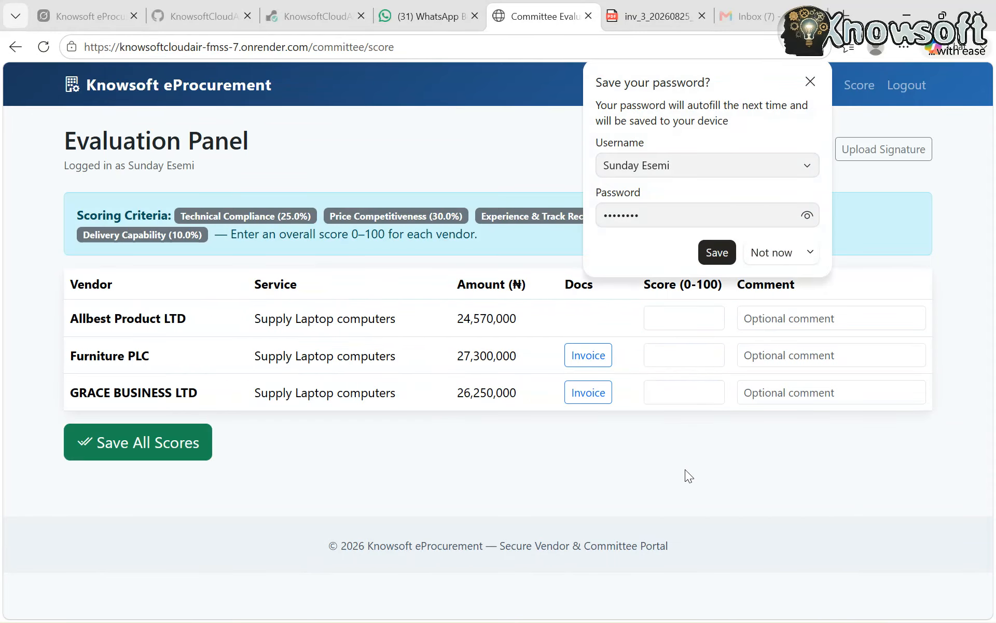
{"action": "left_click", "coordinate": [770, 260]}
Give Allbest Product LTD a score of 10 with the comment "NO attachment"
{"action": "left_click", "coordinate": [682, 318]}
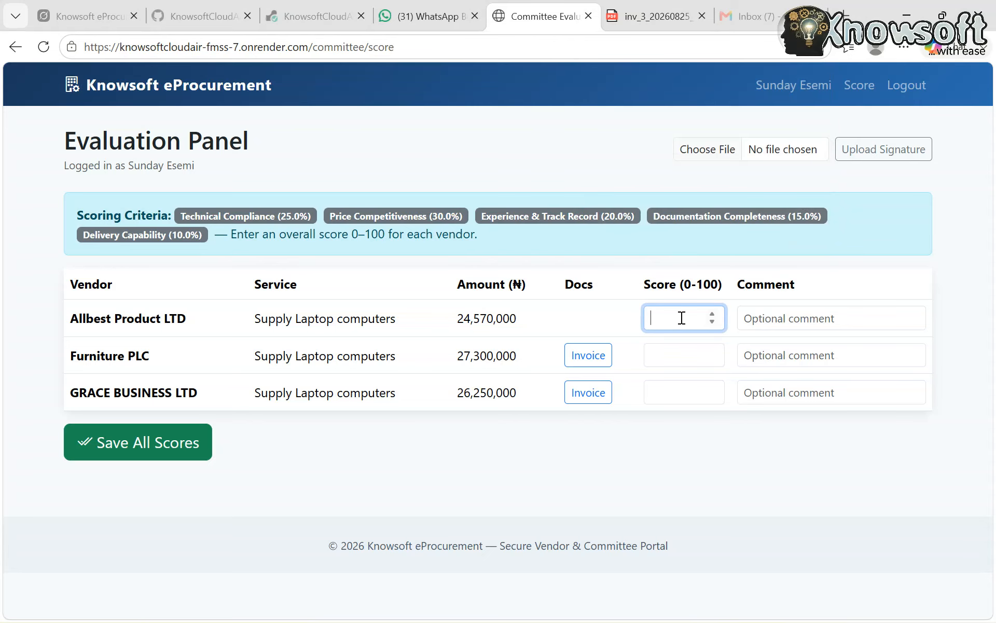
{"action": "type", "text": "10"}
{"action": "left_click", "coordinate": [805, 309]}
{"action": "type", "text": "N"}
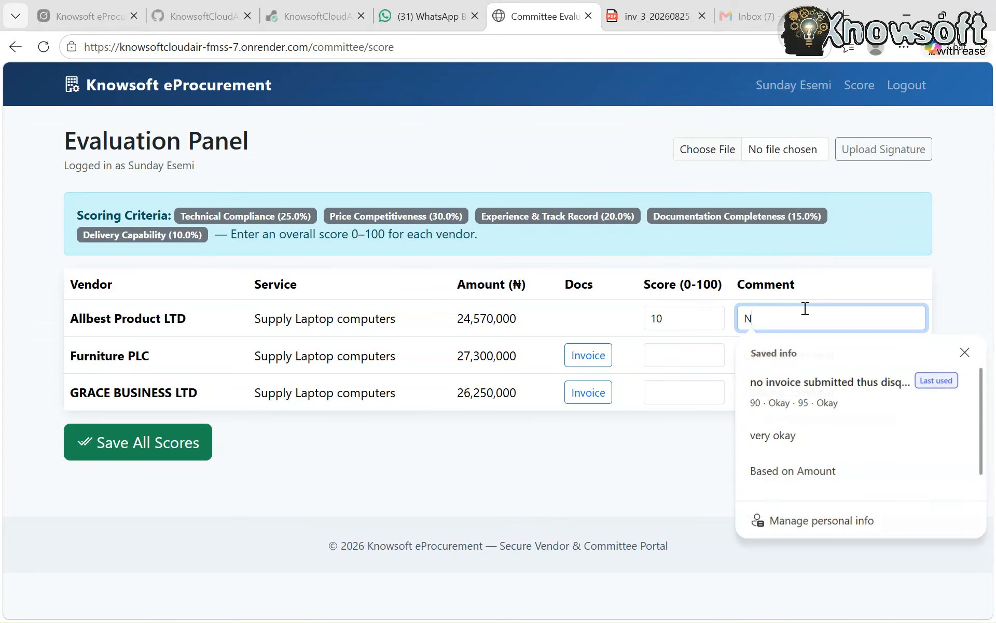
{"action": "type", "text": "O attac"}
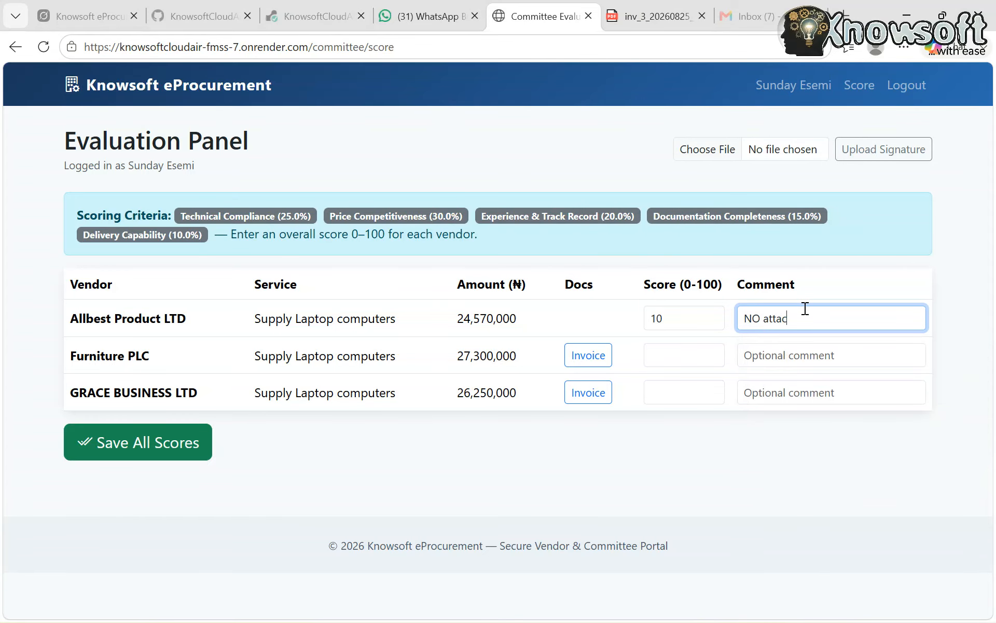
{"action": "type", "text": "hment"}
Score Furniture PLC 75 and GRACE BUSINESS LTD 85 without comments, save all scores and log out
{"action": "left_click", "coordinate": [673, 358]}
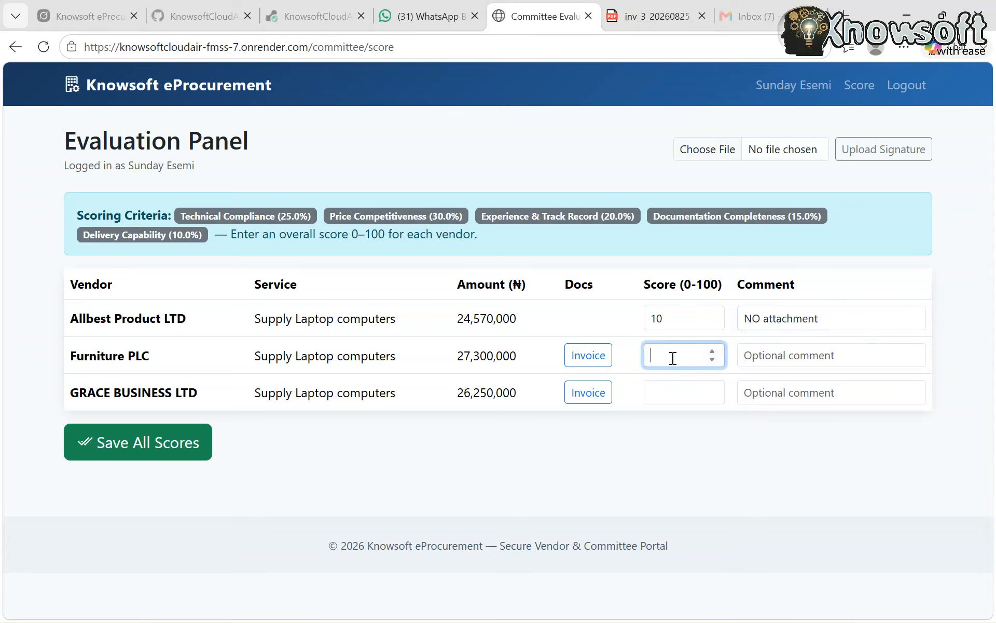
{"action": "type", "text": "75"}
{"action": "left_click", "coordinate": [672, 386]}
{"action": "type", "text": "85"}
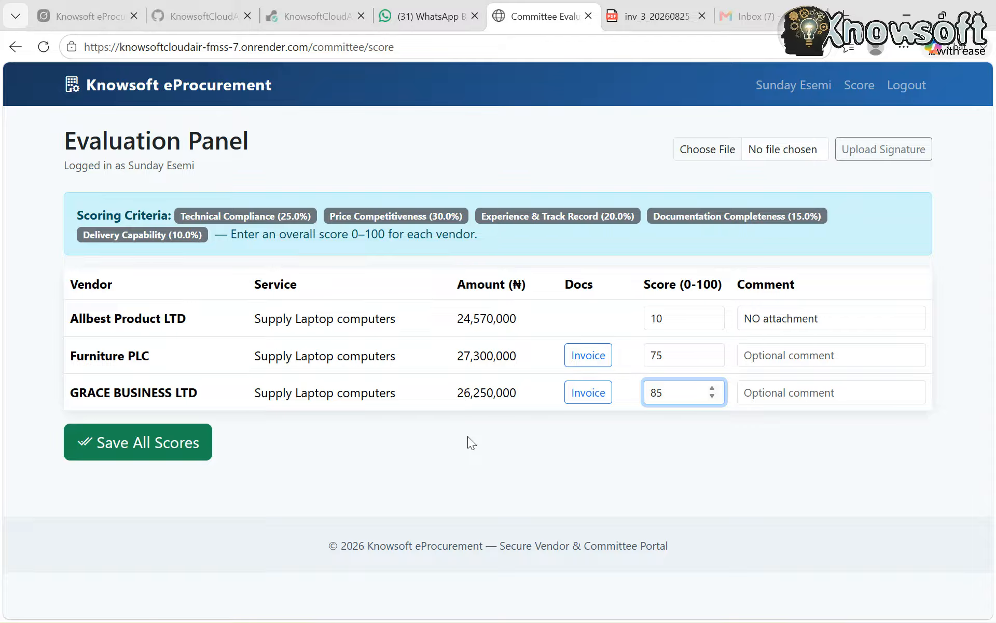
{"action": "left_click", "coordinate": [141, 453]}
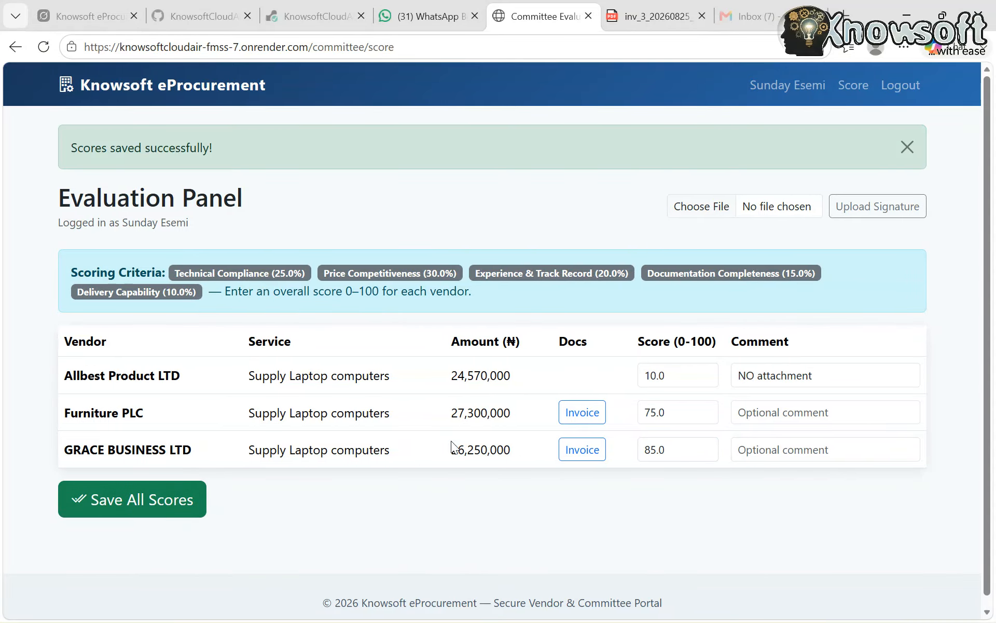
{"action": "left_click", "coordinate": [914, 87]}
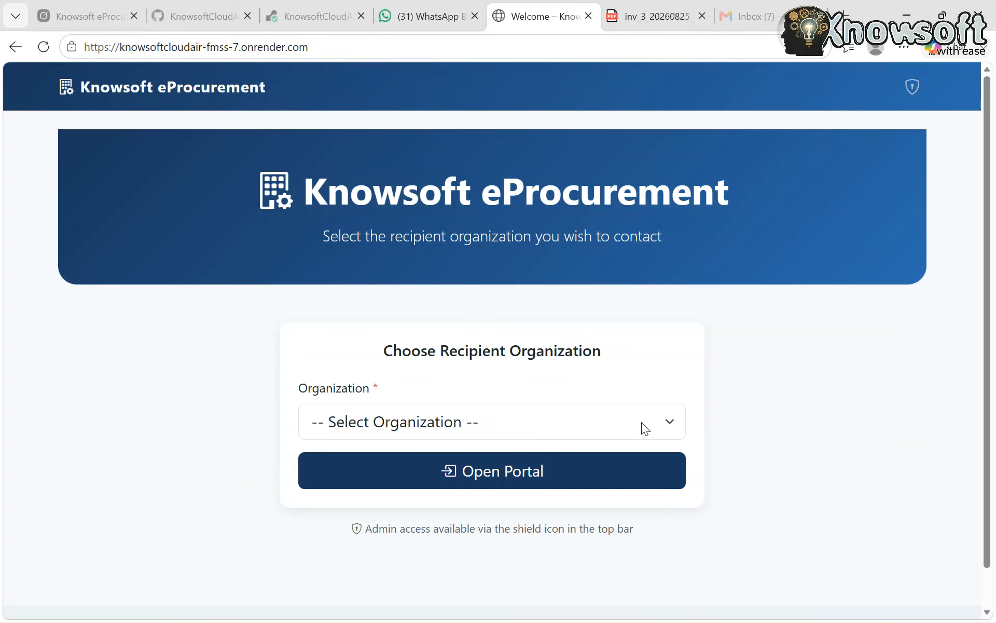
Open the ABC Charity portal, go to the admin login and log in as administrator with the saved password
{"action": "left_click", "coordinate": [485, 427]}
{"action": "left_click", "coordinate": [411, 484]}
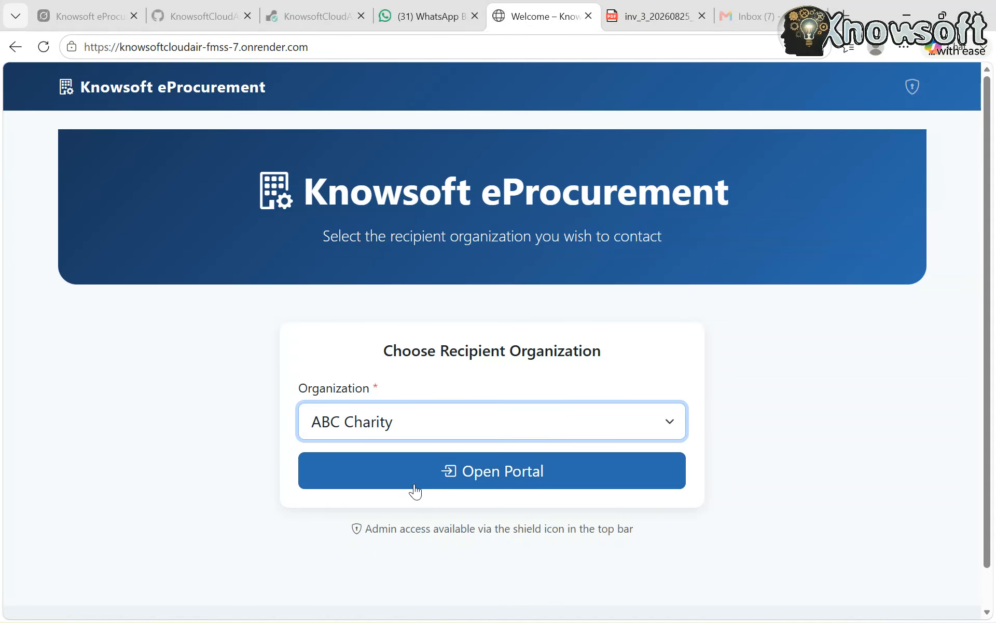
{"action": "left_click", "coordinate": [513, 469]}
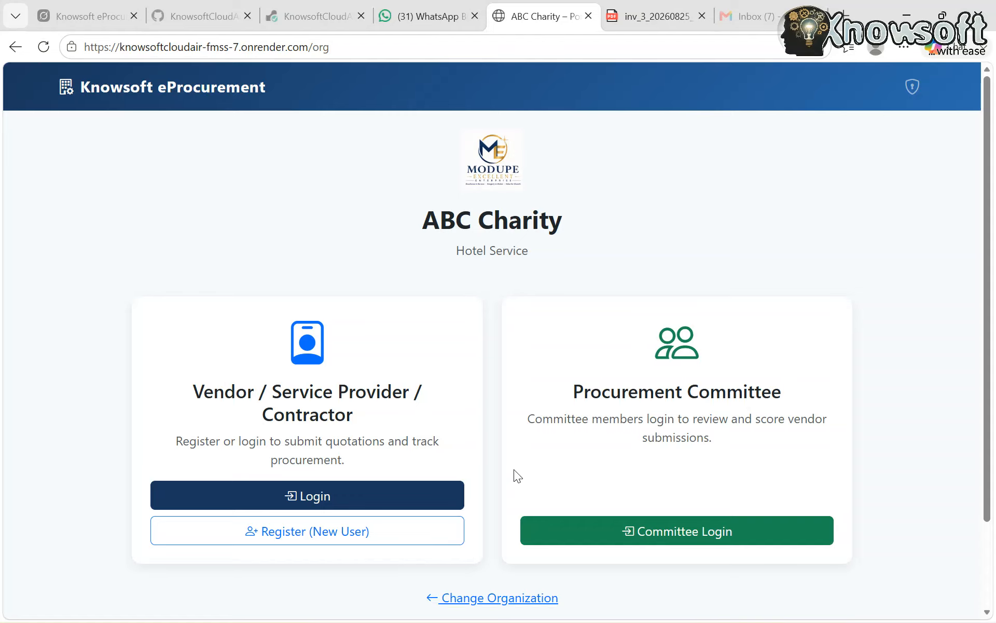
{"action": "scroll", "coordinate": [514, 469], "scroll_direction": "down", "scroll_amount": 3}
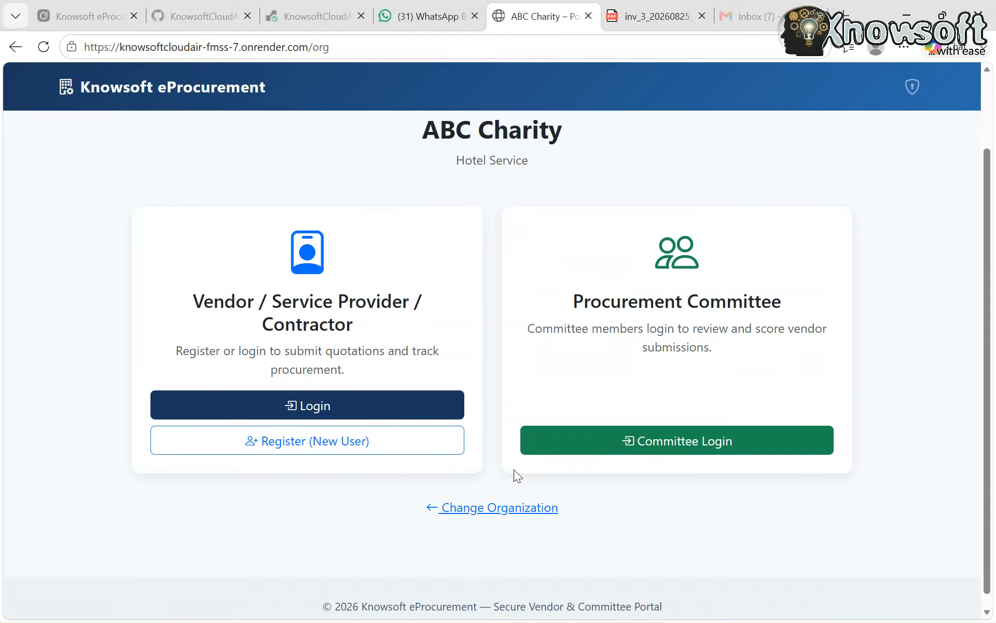
{"action": "scroll", "coordinate": [513, 469], "scroll_direction": "up", "scroll_amount": 3}
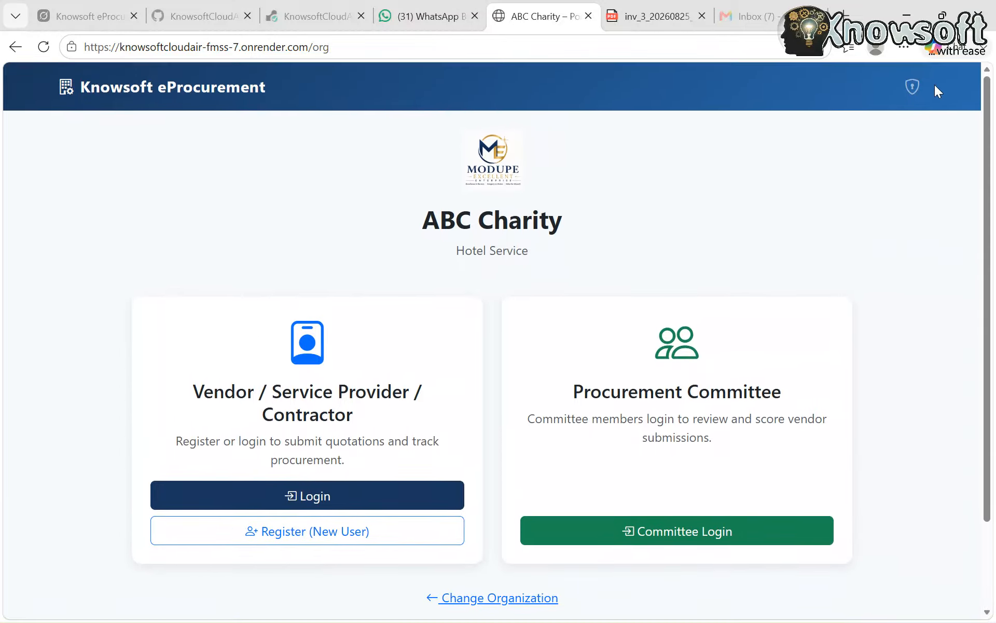
{"action": "left_click", "coordinate": [911, 88]}
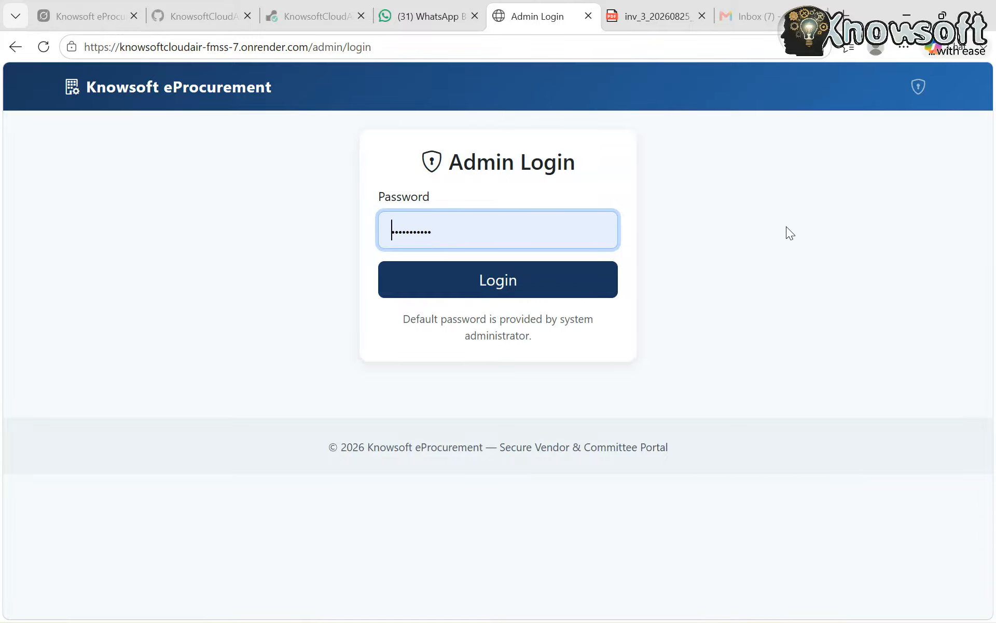
{"action": "left_click", "coordinate": [527, 283]}
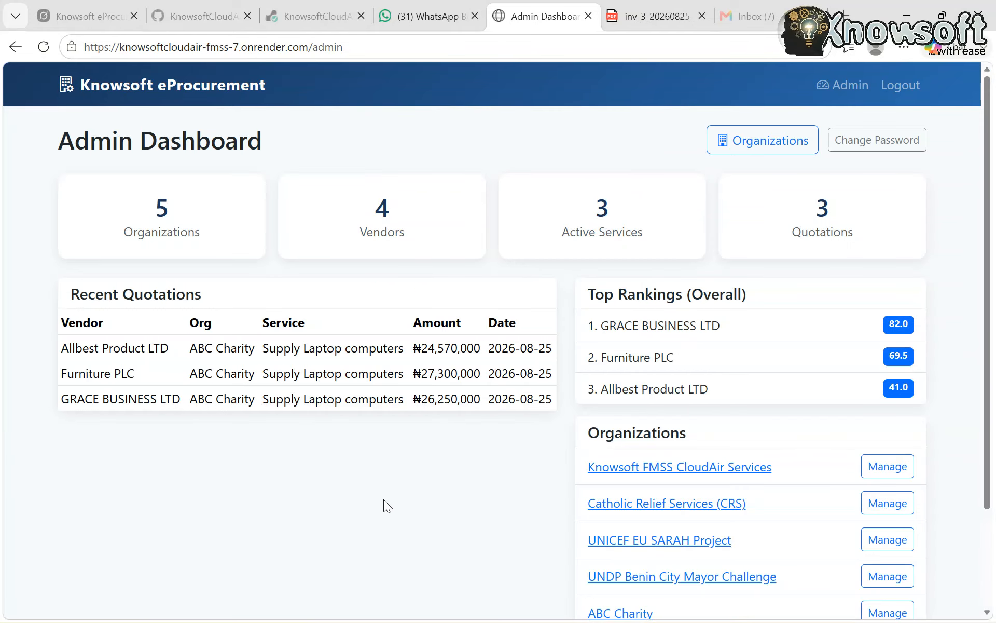
Open ABC Charity's management page from the admin dashboard and go to its Supply Laptop computers service dashboard
{"action": "scroll", "coordinate": [384, 499], "scroll_direction": "down", "scroll_amount": 3}
{"action": "scroll", "coordinate": [384, 499], "scroll_direction": "up", "scroll_amount": 3}
{"action": "scroll", "coordinate": [411, 496], "scroll_direction": "down", "scroll_amount": 3}
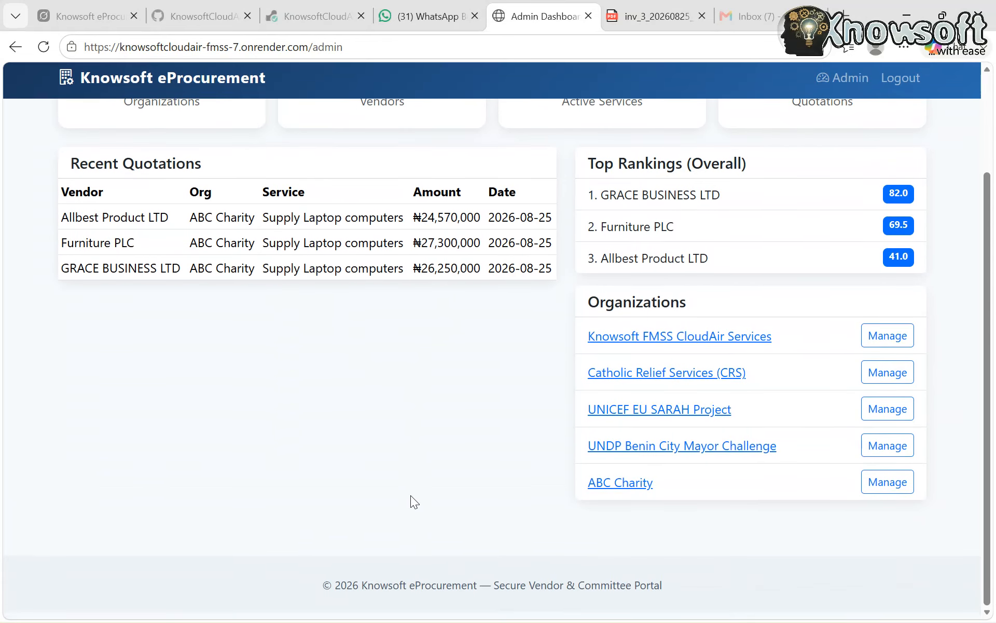
{"action": "left_click", "coordinate": [898, 497]}
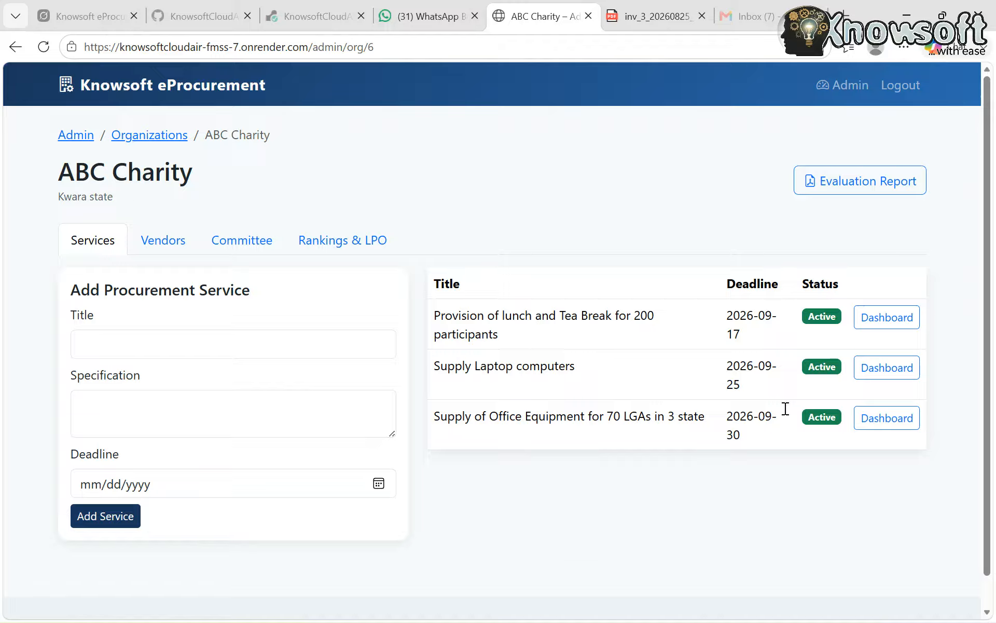
{"action": "left_click", "coordinate": [878, 377]}
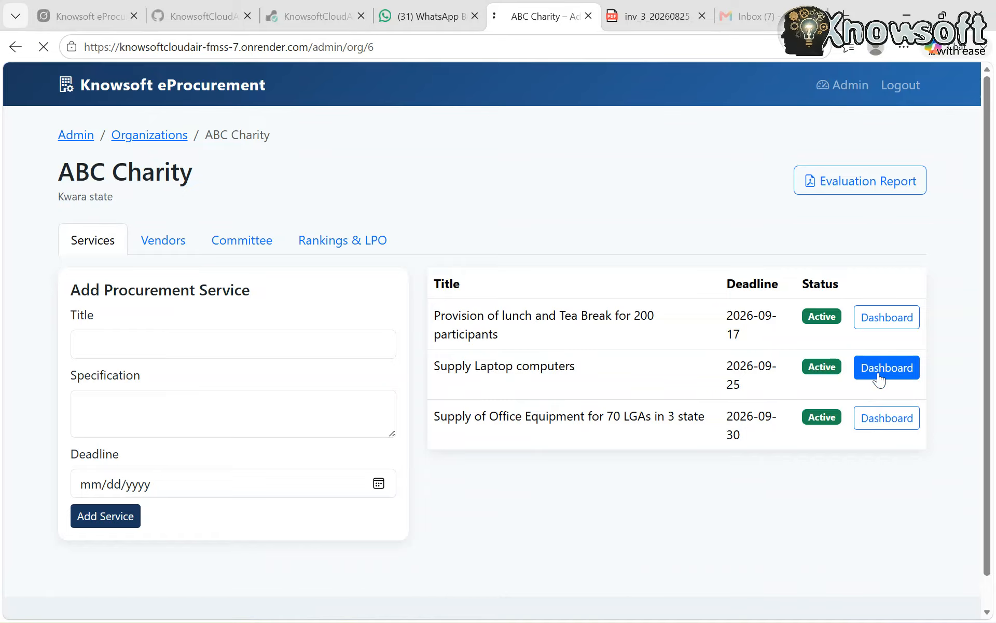
Review the vendor ranking for Supply Laptop computers and award the contract to GRACE BUSINESS LTD
{"action": "scroll", "coordinate": [585, 459], "scroll_direction": "down", "scroll_amount": 2}
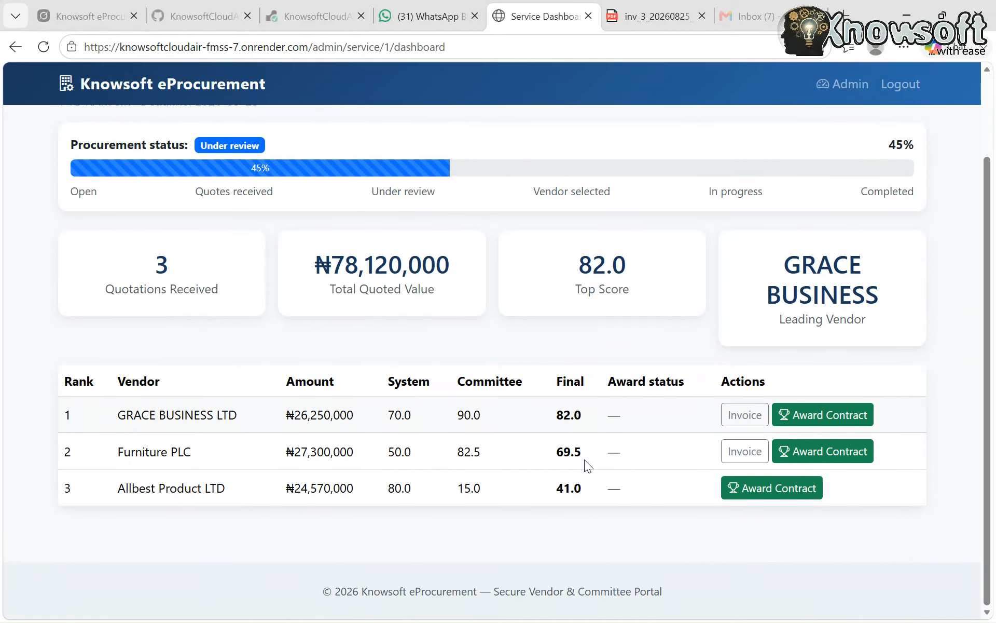
{"action": "scroll", "coordinate": [584, 463], "scroll_direction": "up", "scroll_amount": 1}
{"action": "scroll", "coordinate": [226, 362], "scroll_direction": "up", "scroll_amount": 2}
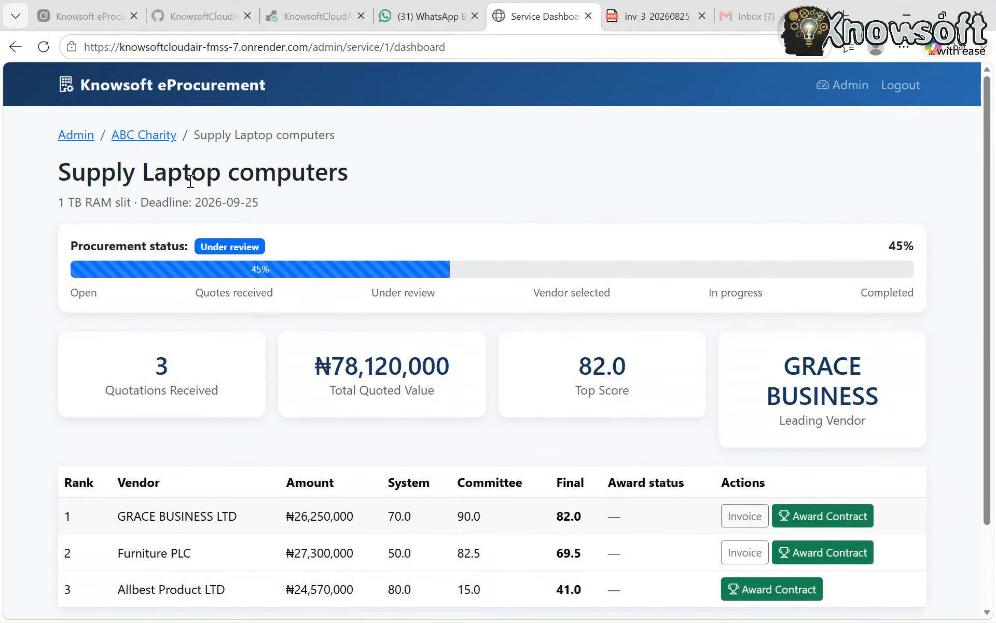
{"action": "scroll", "coordinate": [77, 242], "scroll_direction": "down", "scroll_amount": 1}
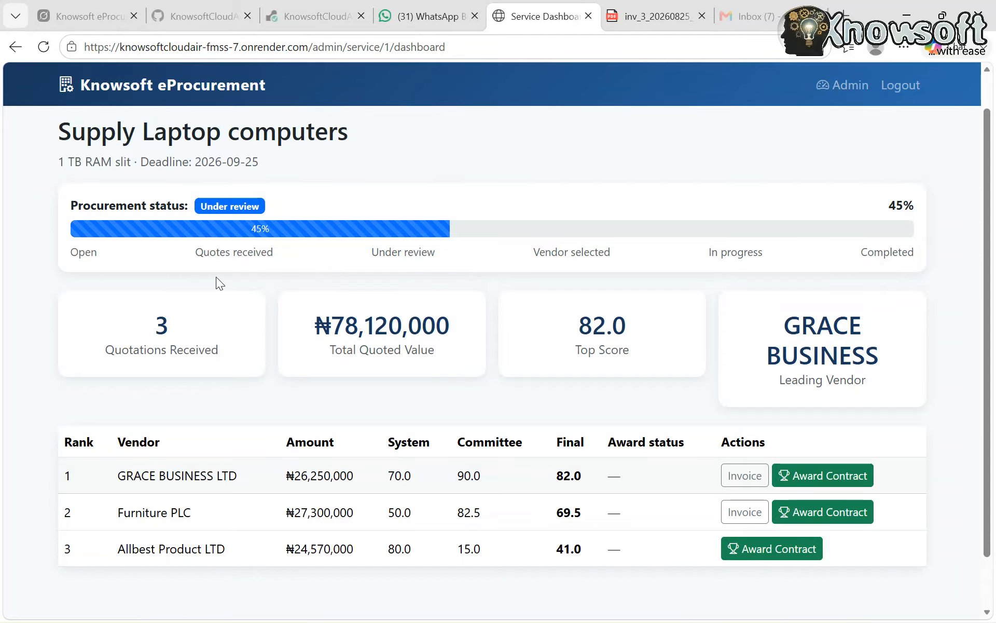
{"action": "scroll", "coordinate": [392, 321], "scroll_direction": "down", "scroll_amount": 1}
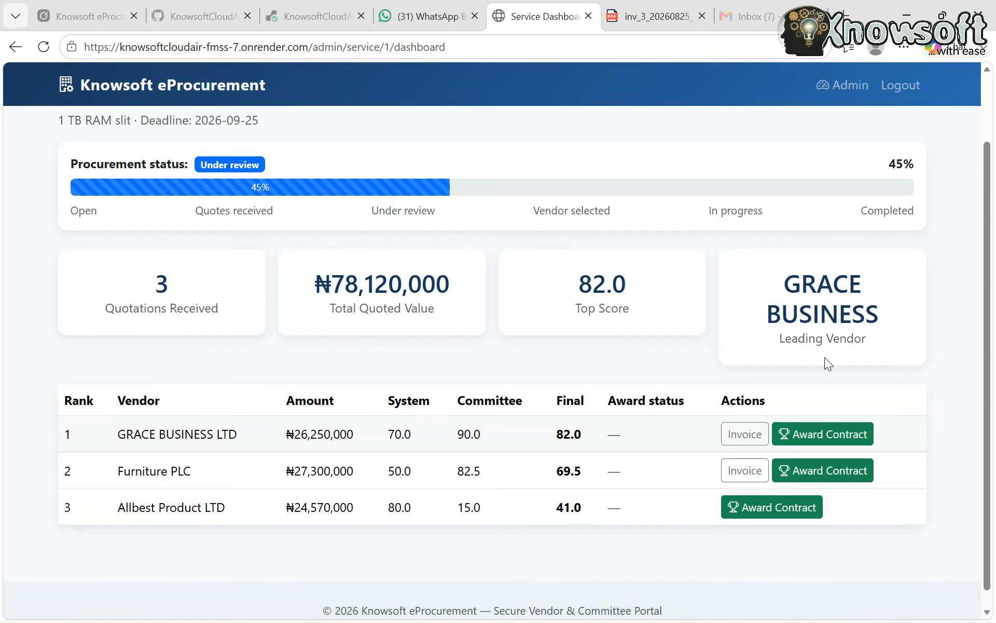
{"action": "scroll", "coordinate": [824, 357], "scroll_direction": "down", "scroll_amount": 1}
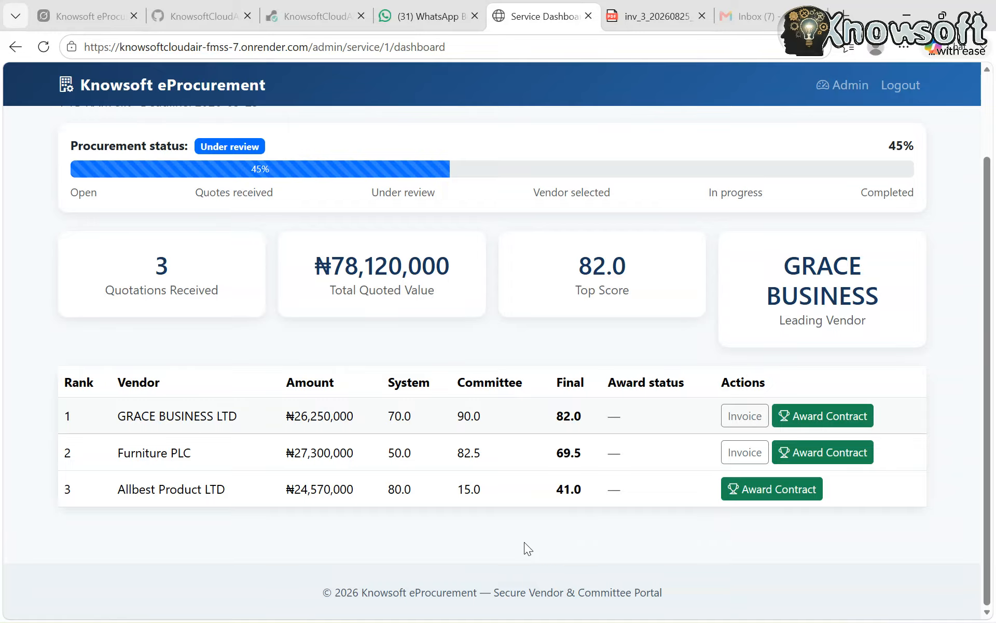
{"action": "left_click", "coordinate": [824, 423]}
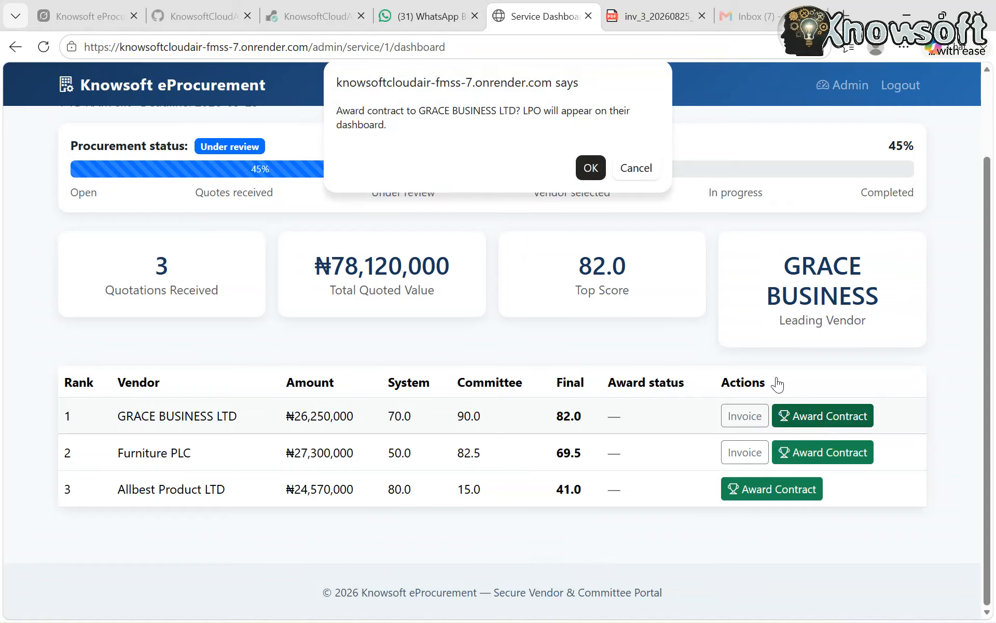
{"action": "left_click", "coordinate": [595, 165]}
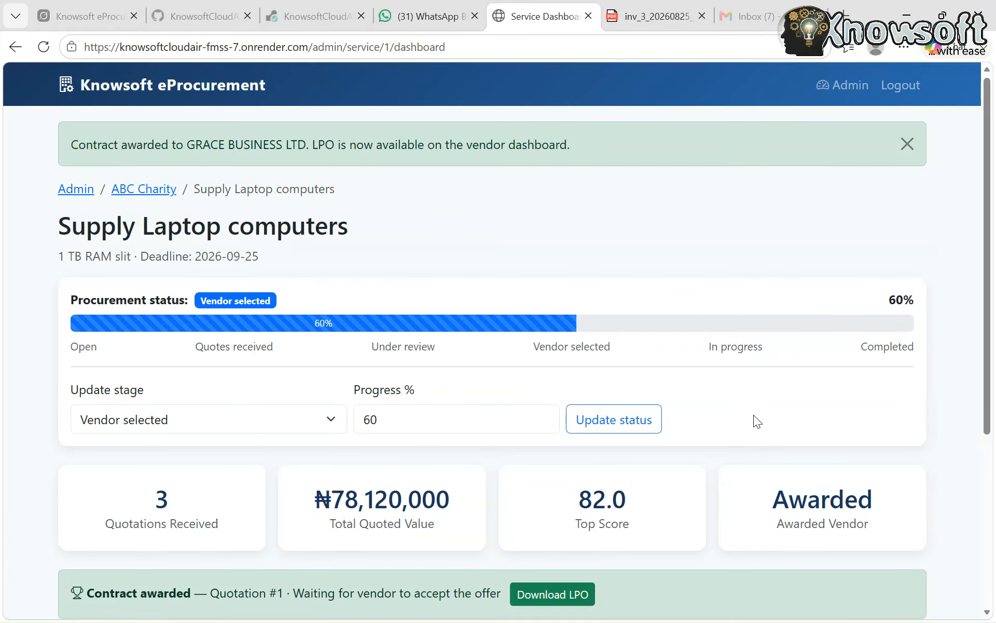
Examine the procurement status, update options, award notice and vendors' award status on the Supply Laptop computers dashboard
{"action": "scroll", "coordinate": [753, 415], "scroll_direction": "down", "scroll_amount": 2}
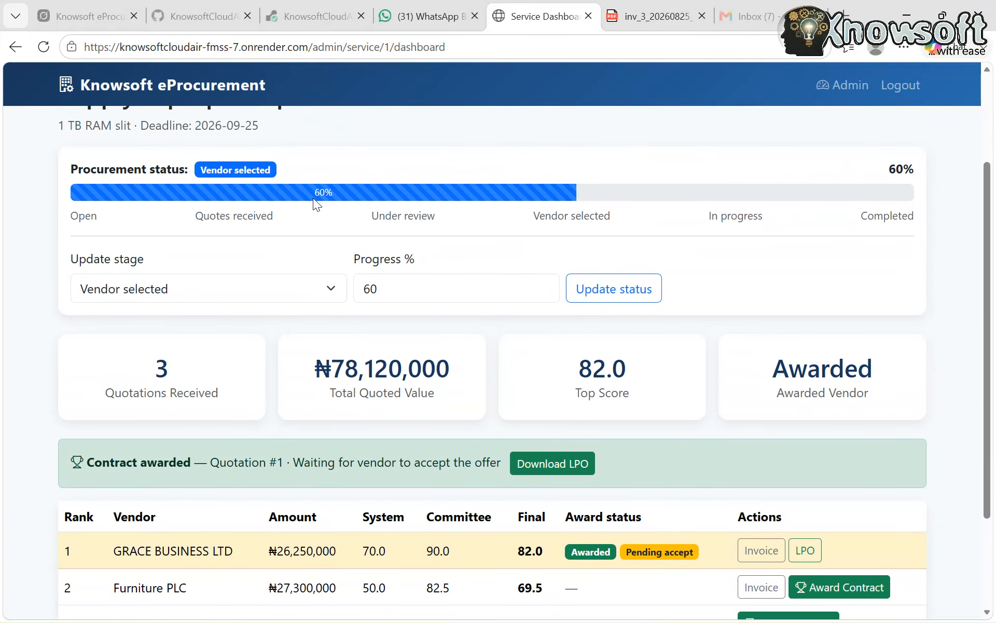
{"action": "scroll", "coordinate": [398, 303], "scroll_direction": "up", "scroll_amount": 2}
{"action": "scroll", "coordinate": [398, 303], "scroll_direction": "down", "scroll_amount": 3}
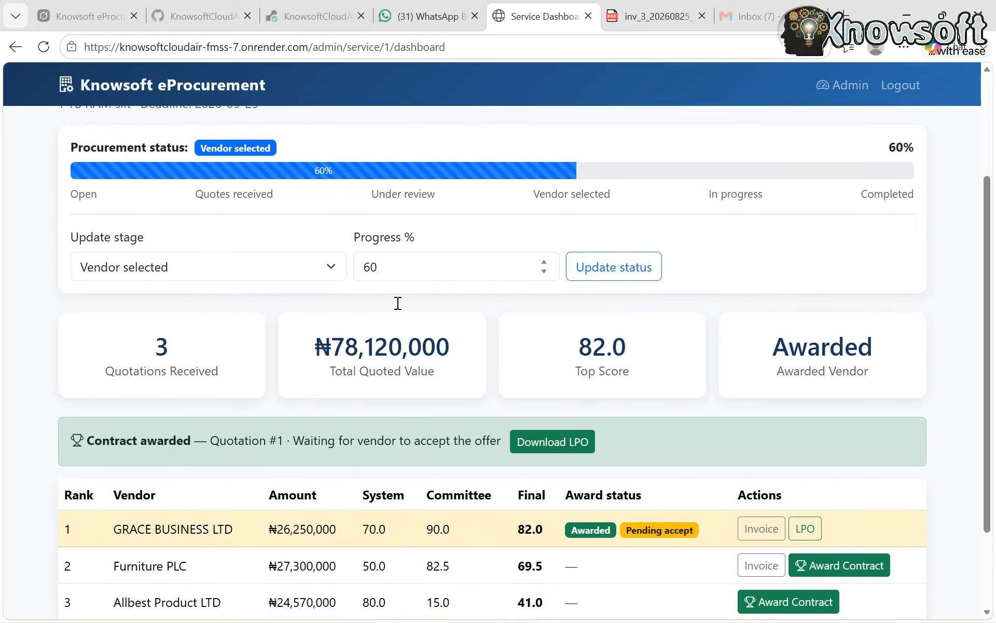
{"action": "scroll", "coordinate": [398, 303], "scroll_direction": "down", "scroll_amount": 2}
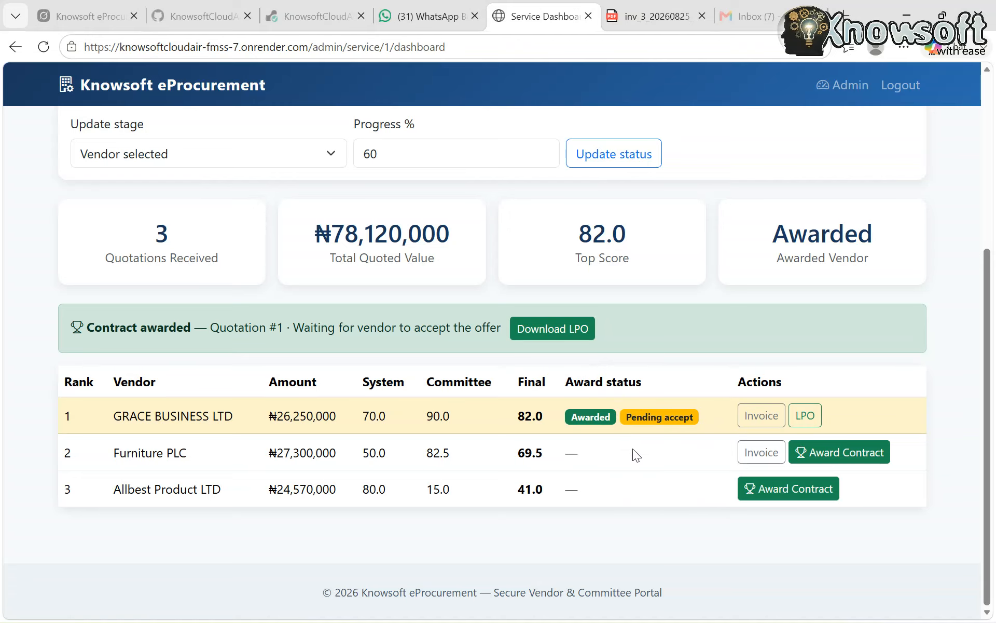
{"action": "scroll", "coordinate": [633, 450], "scroll_direction": "up", "scroll_amount": 2}
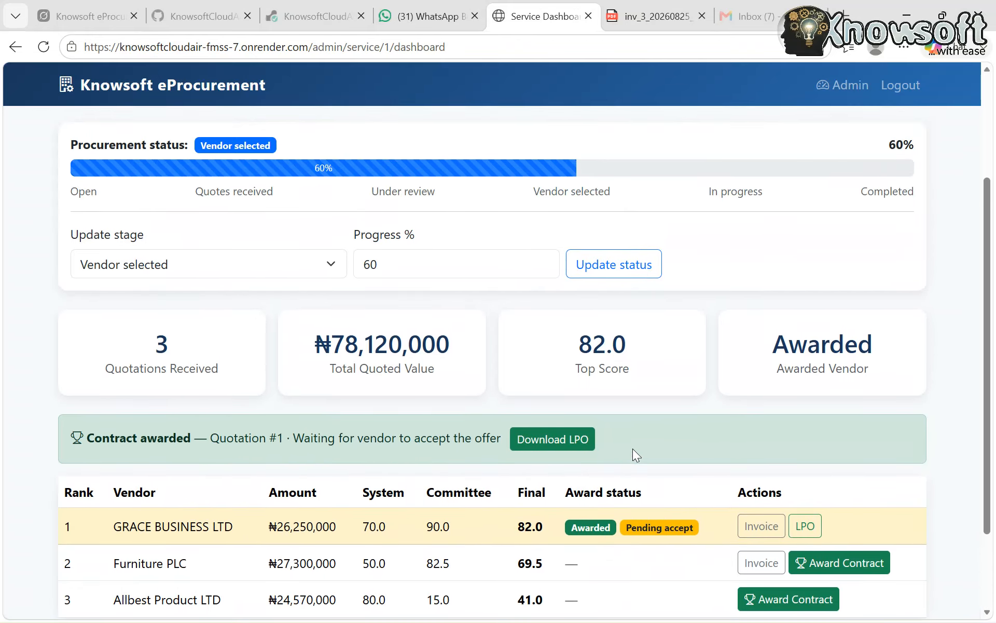
{"action": "scroll", "coordinate": [633, 448], "scroll_direction": "up", "scroll_amount": 1}
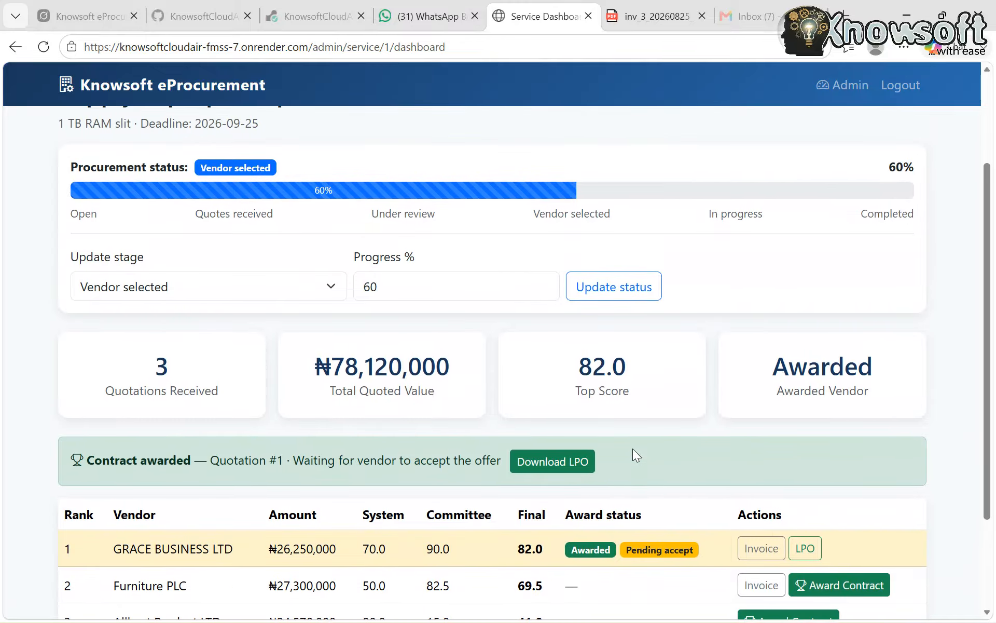
{"action": "scroll", "coordinate": [633, 448], "scroll_direction": "up", "scroll_amount": 3}
{"action": "scroll", "coordinate": [633, 448], "scroll_direction": "up", "scroll_amount": 1}
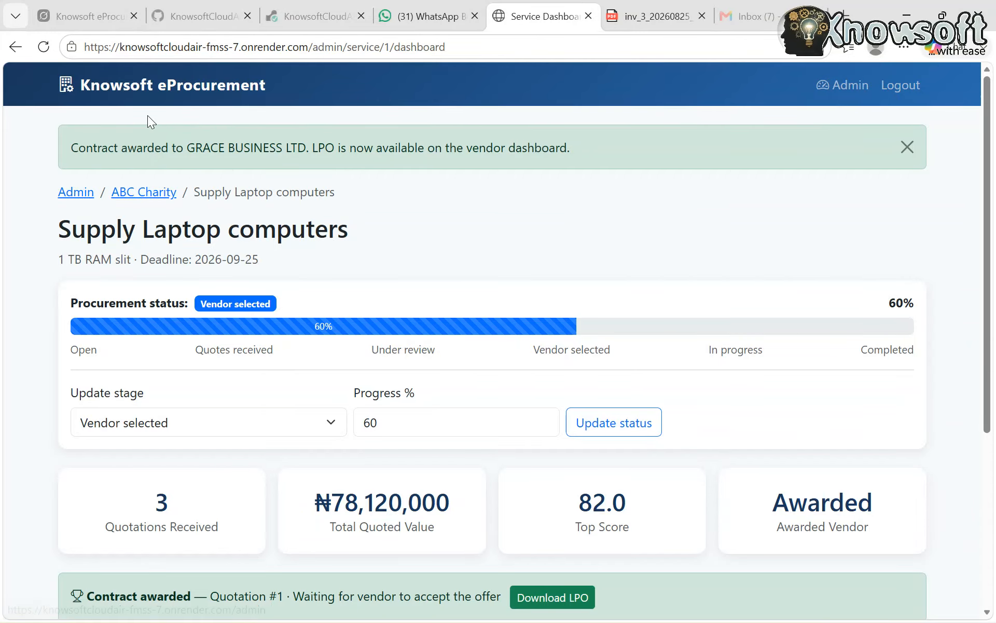
Return to the portal home page, choose ABC Charity as the recipient organization and open its vendor login
{"action": "left_click", "coordinate": [152, 88]}
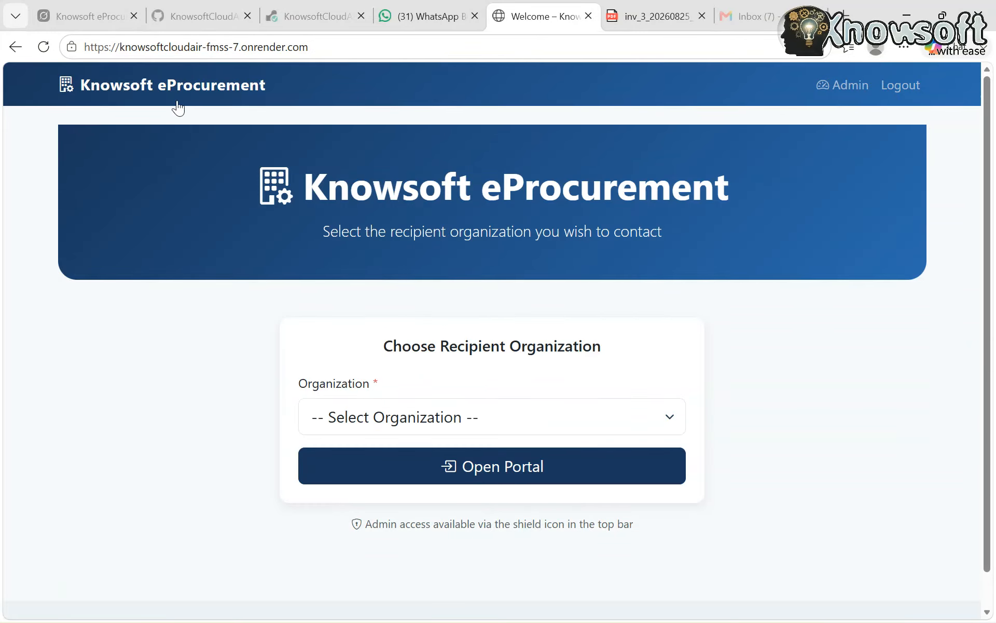
{"action": "left_click", "coordinate": [468, 423]}
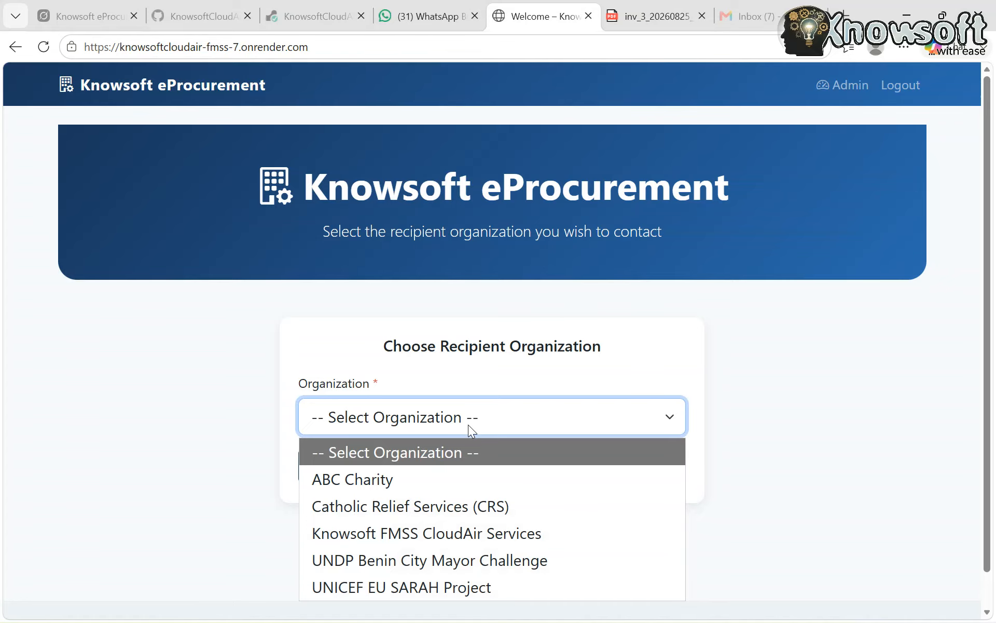
{"action": "left_click", "coordinate": [390, 483]}
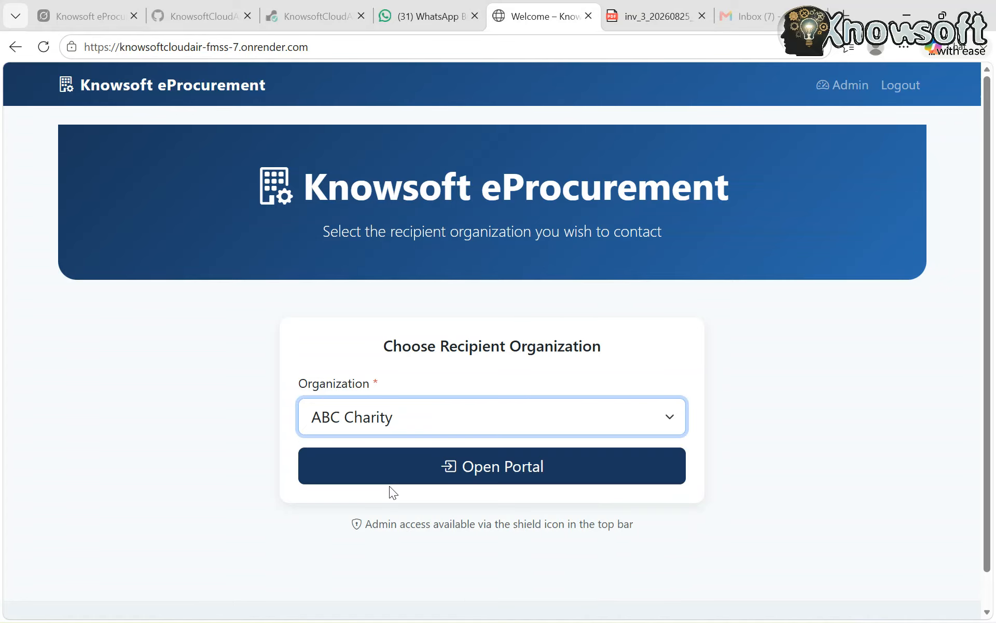
{"action": "left_click", "coordinate": [463, 473]}
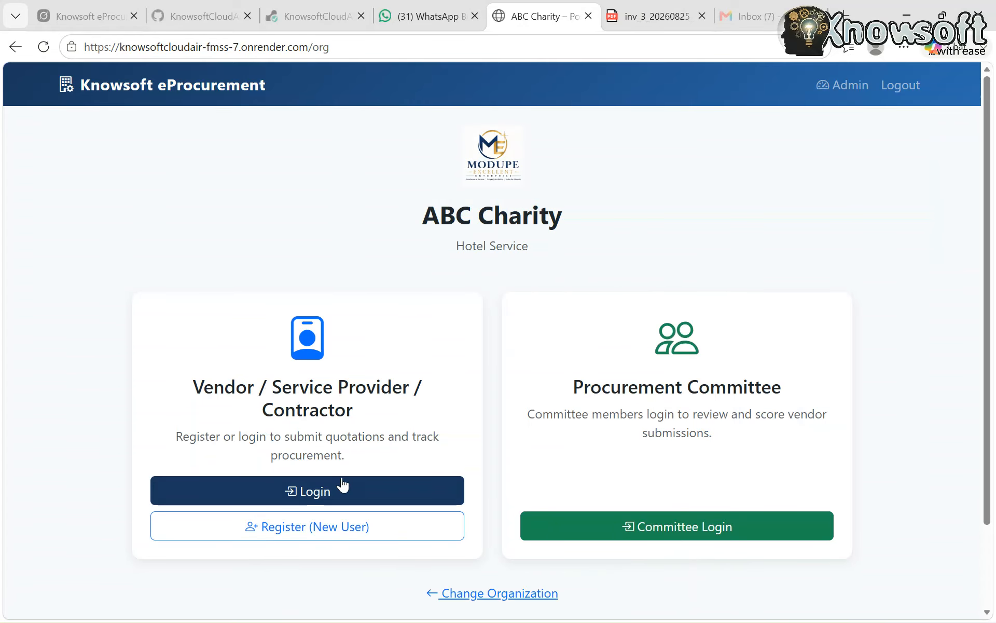
{"action": "left_click", "coordinate": [320, 492]}
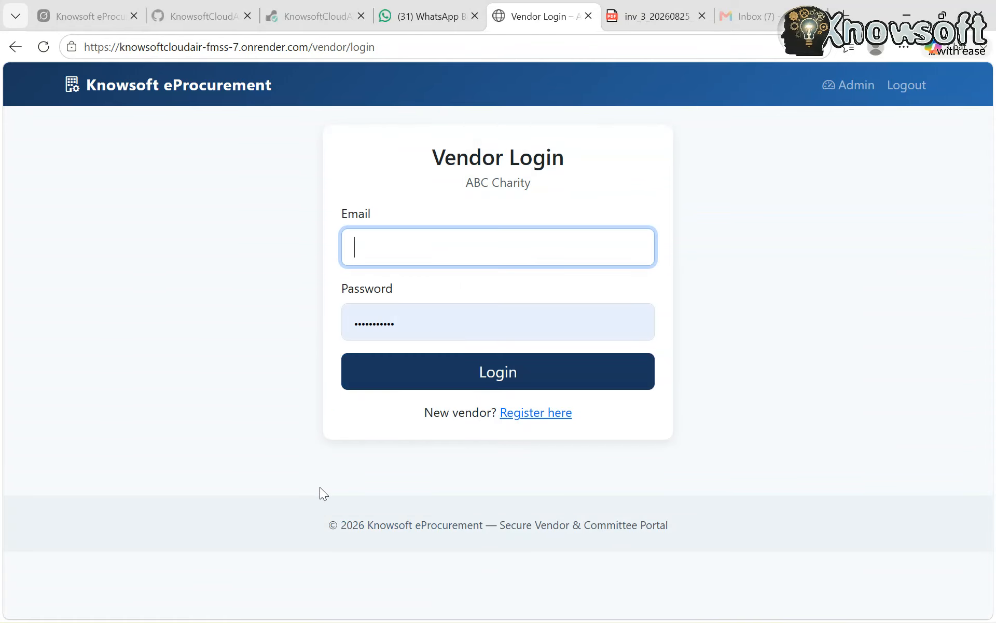
Log in as the GRACE BUSINESS LTD vendor, using the saved vendor e-mail and replacing the prefilled password with the vendor's account password
{"action": "left_click", "coordinate": [409, 240]}
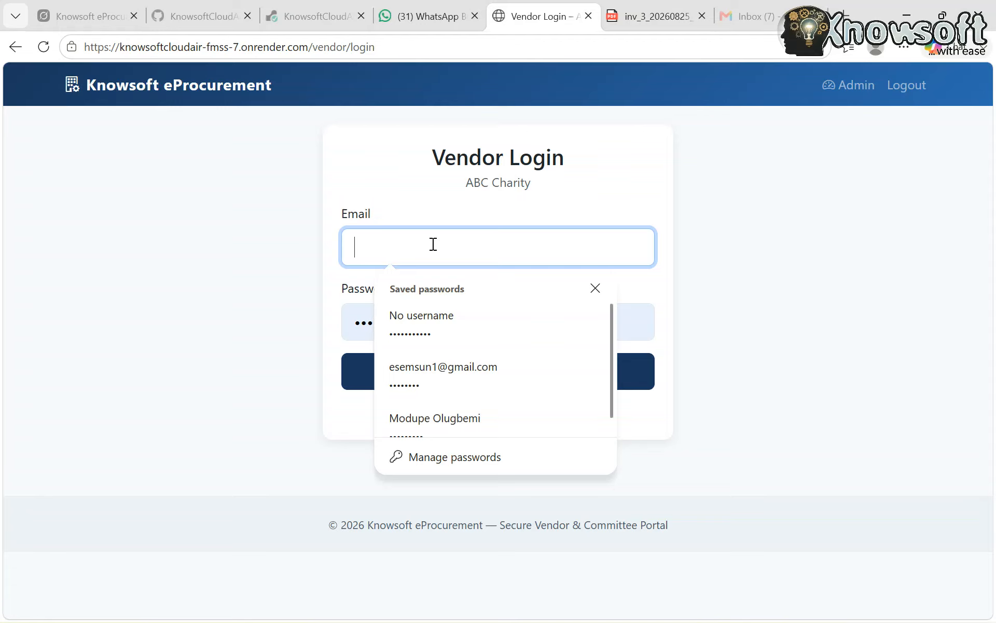
{"action": "type", "text": "Grace"}
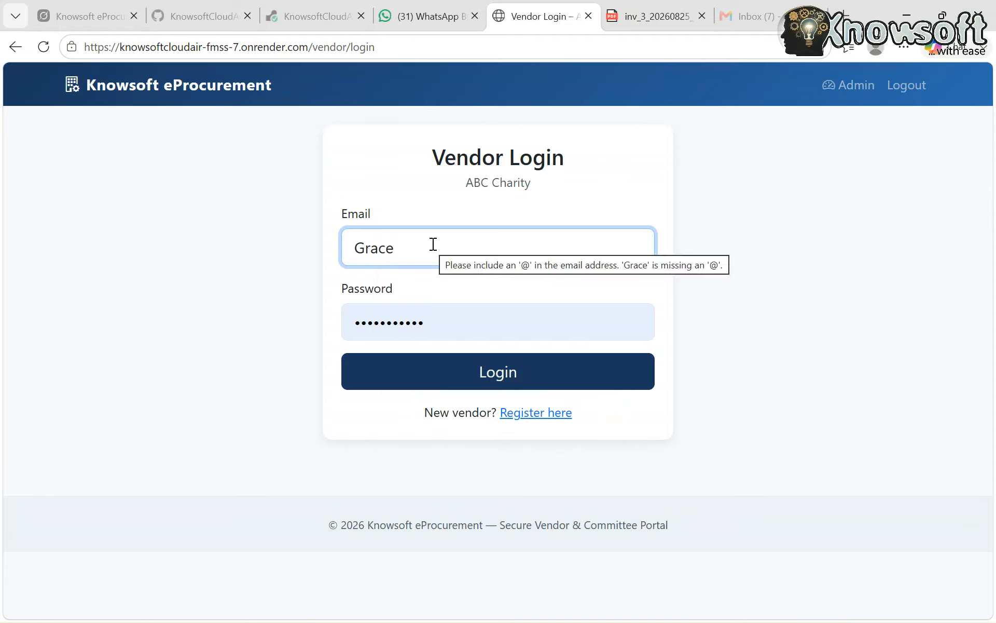
{"action": "key", "text": "BackSpace"}
{"action": "key", "text": "BackSpace"}
{"action": "key", "text": "BackSpace"}
{"action": "key", "text": "BackSpace"}
{"action": "key", "text": "BackSpace"}
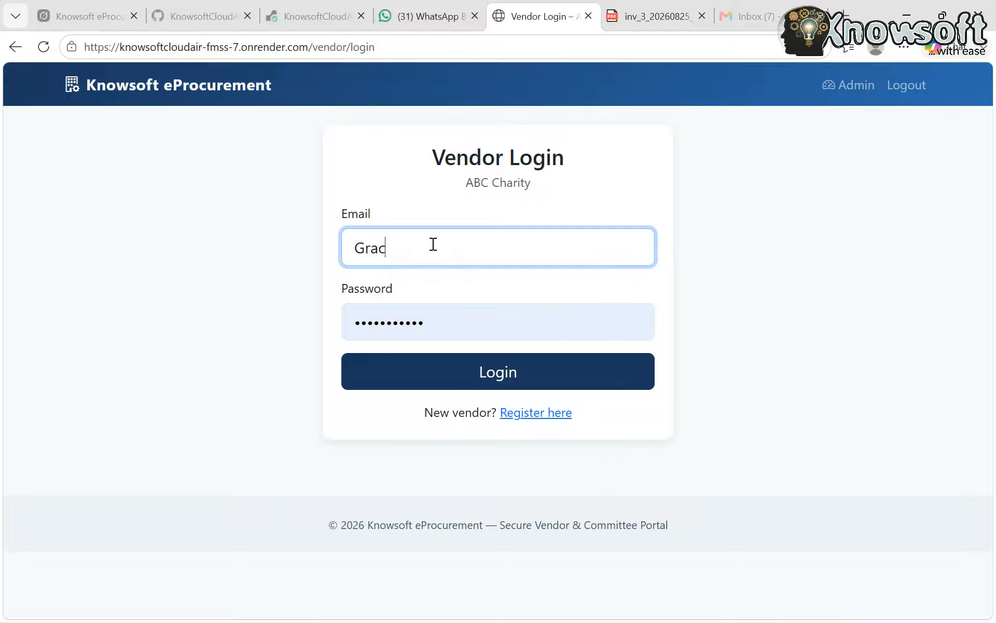
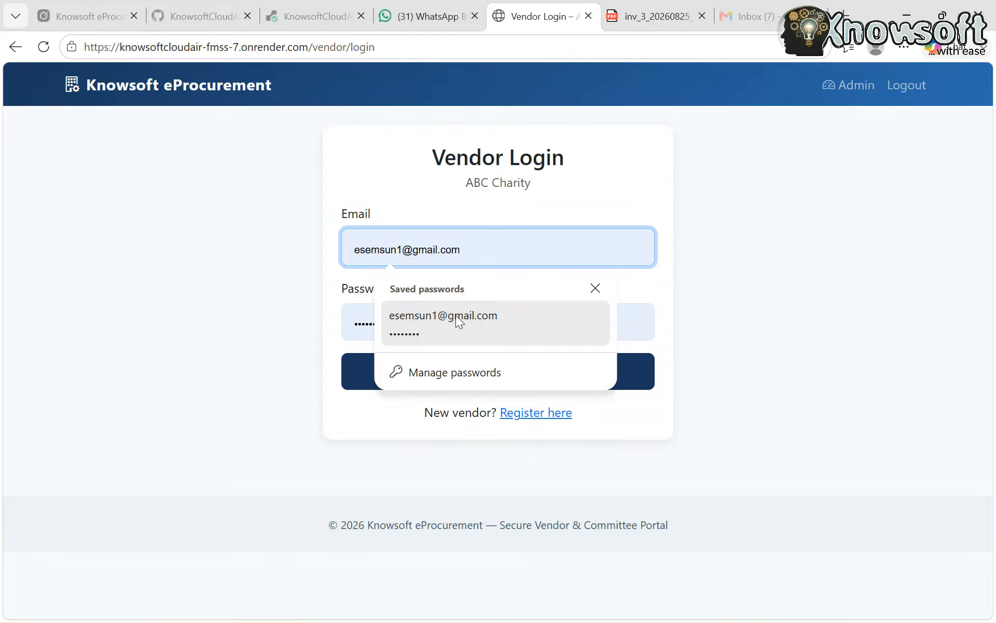
{"action": "left_click", "coordinate": [424, 331]}
{"action": "key", "text": "BackSpace"}
{"action": "key", "text": "BackSpace"}
{"action": "key", "text": "BackSpace"}
{"action": "key", "text": "BackSpace"}
{"action": "key", "text": "BackSpace"}
{"action": "key", "text": "BackSpace"}
{"action": "key", "text": "BackSpace"}
{"action": "key", "text": "BackSpace"}
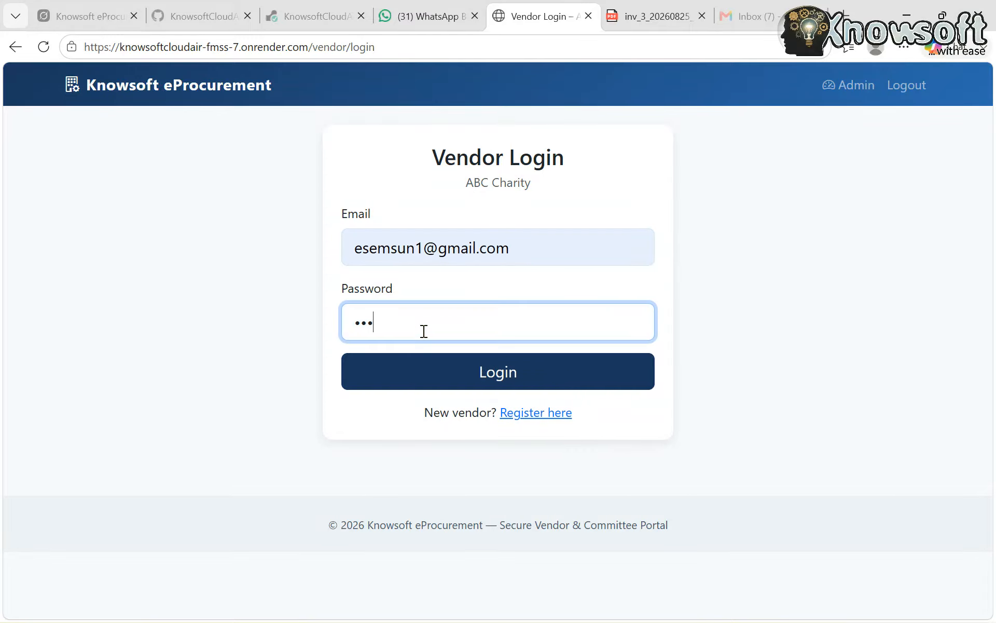
{"action": "type", "text": "•••••••••"}
{"action": "left_click", "coordinate": [455, 375]}
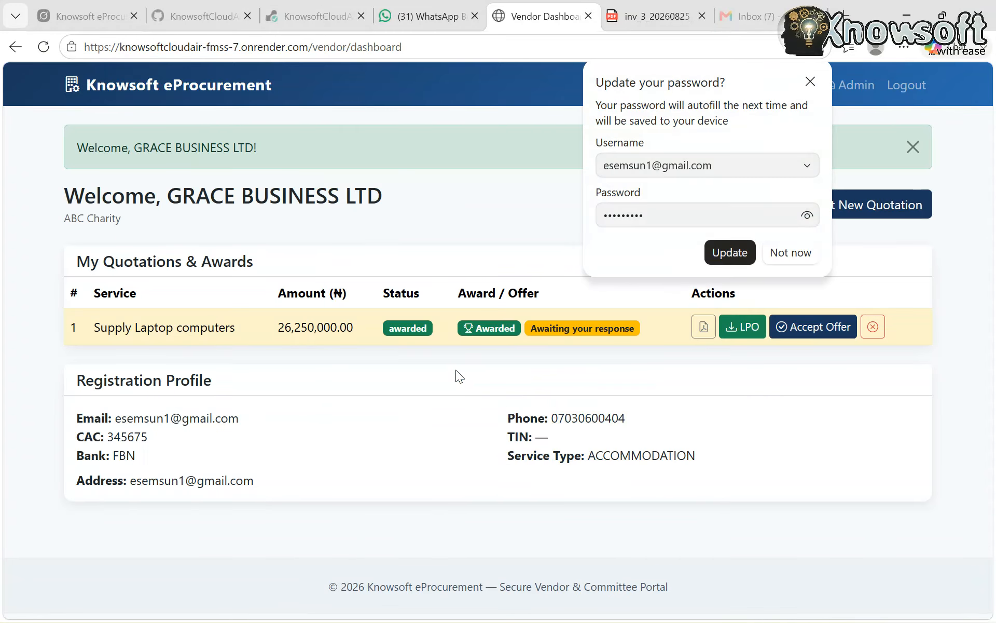
Decline updating the browser's saved password and accept the awarded offer for Supply Laptop computers
{"action": "left_click", "coordinate": [785, 254]}
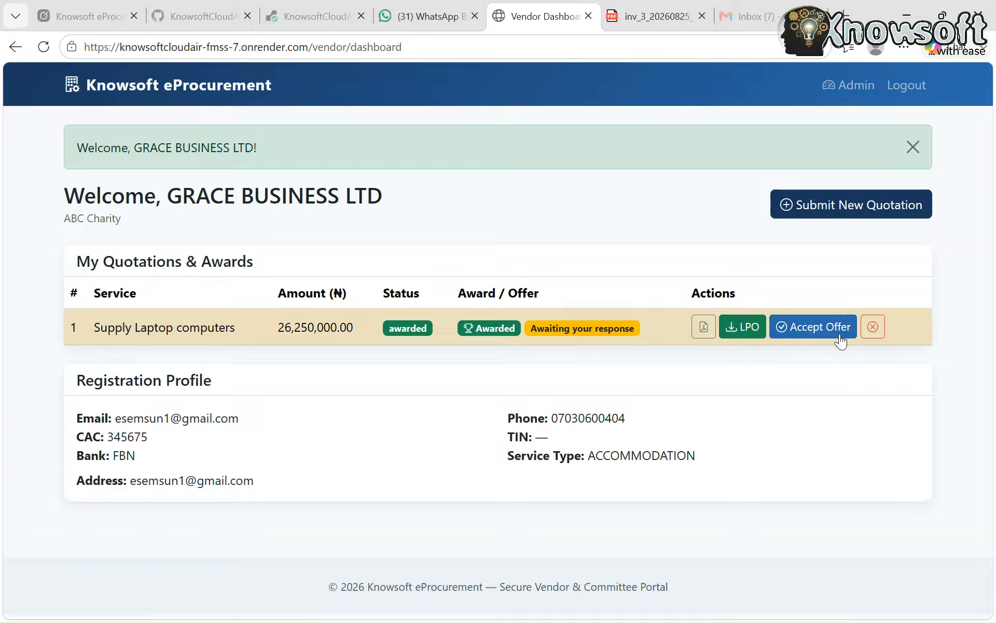
{"action": "left_click", "coordinate": [820, 340]}
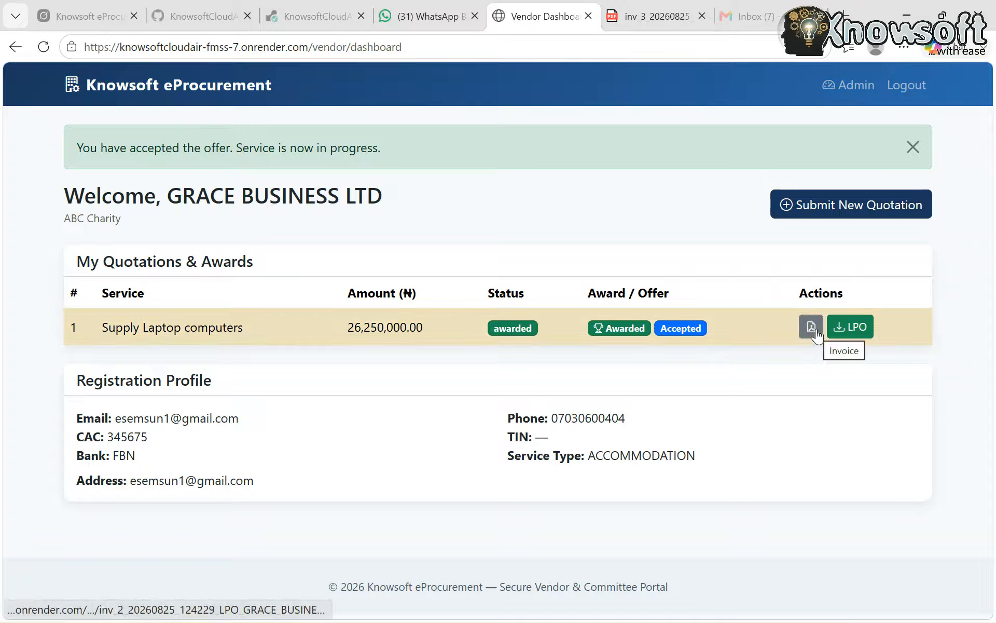
Download the LPO for the awarded Supply Laptop computers quotation and open the PDF with the tools pane closed
{"action": "left_click", "coordinate": [859, 333]}
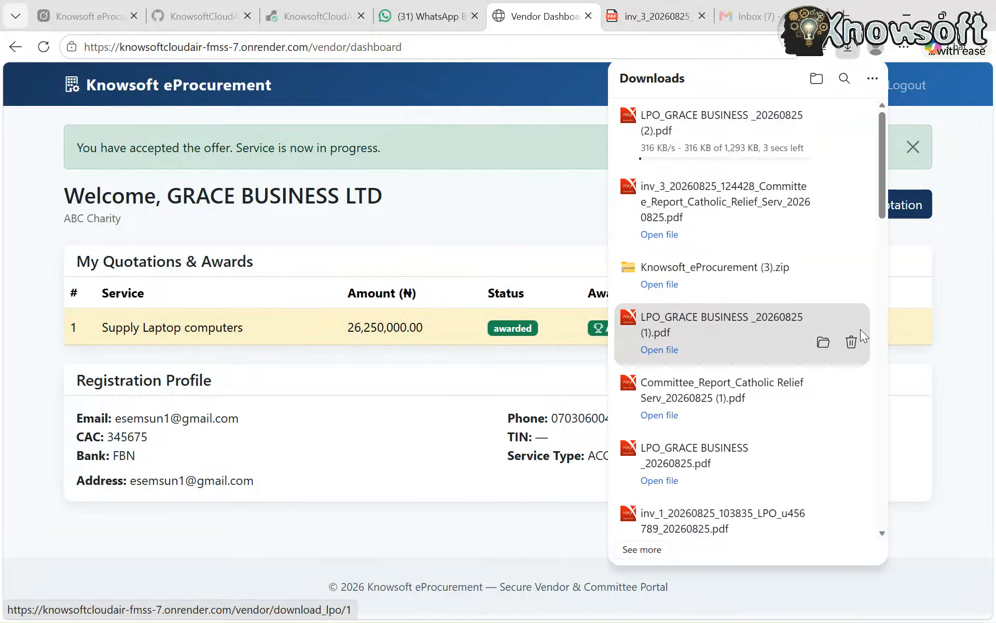
{"action": "left_click", "coordinate": [658, 148]}
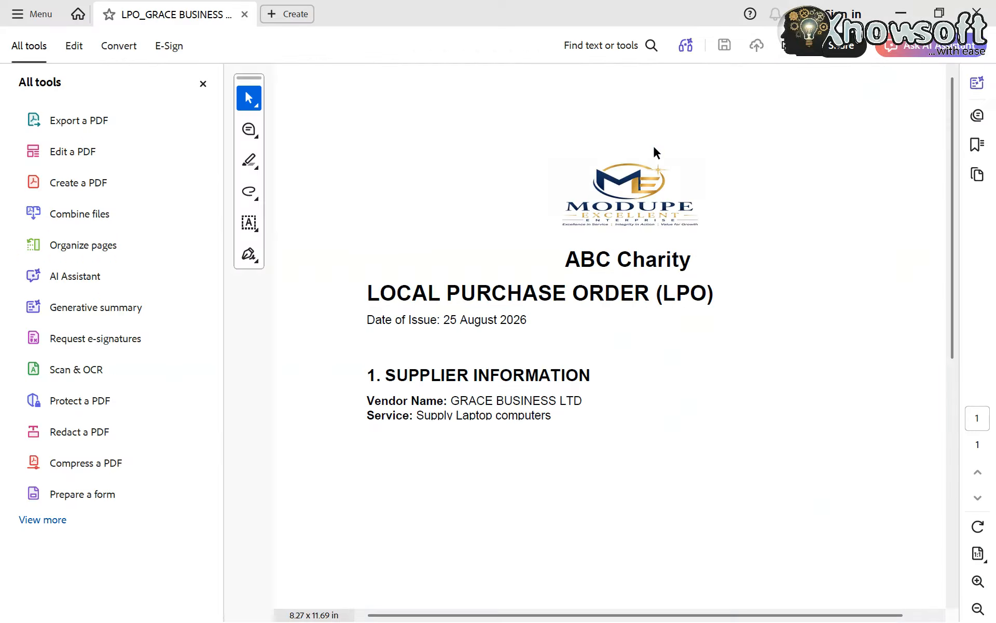
{"action": "left_click", "coordinate": [201, 82]}
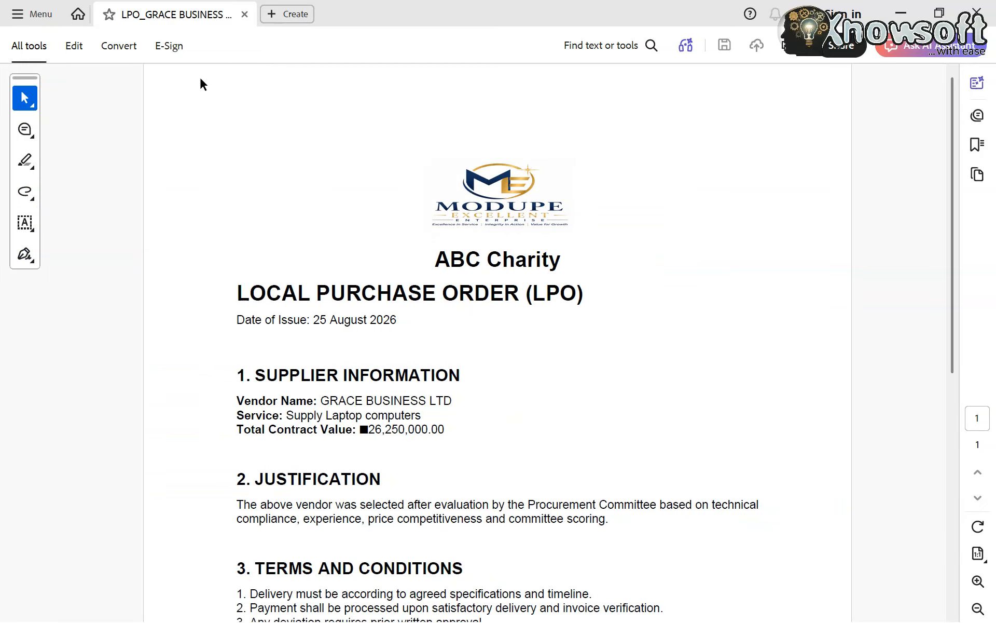
Examine the LPO's supplier information, justification, terms and conditions and approval section, and close the PDF viewer
{"action": "scroll", "coordinate": [398, 410], "scroll_direction": "down", "scroll_amount": 5}
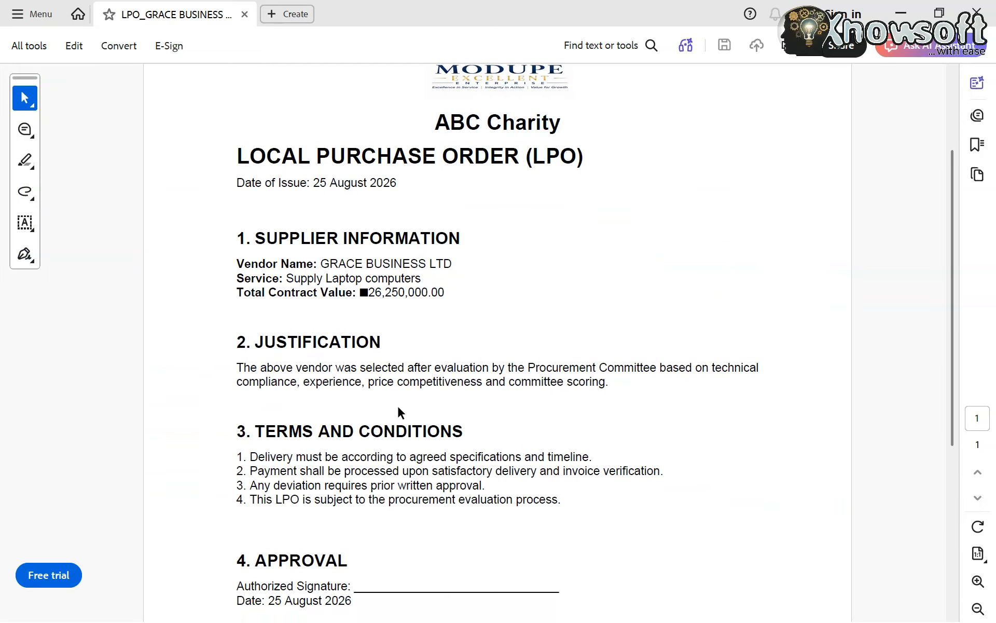
{"action": "scroll", "coordinate": [398, 410], "scroll_direction": "down", "scroll_amount": 3}
{"action": "scroll", "coordinate": [397, 406], "scroll_direction": "down", "scroll_amount": 5}
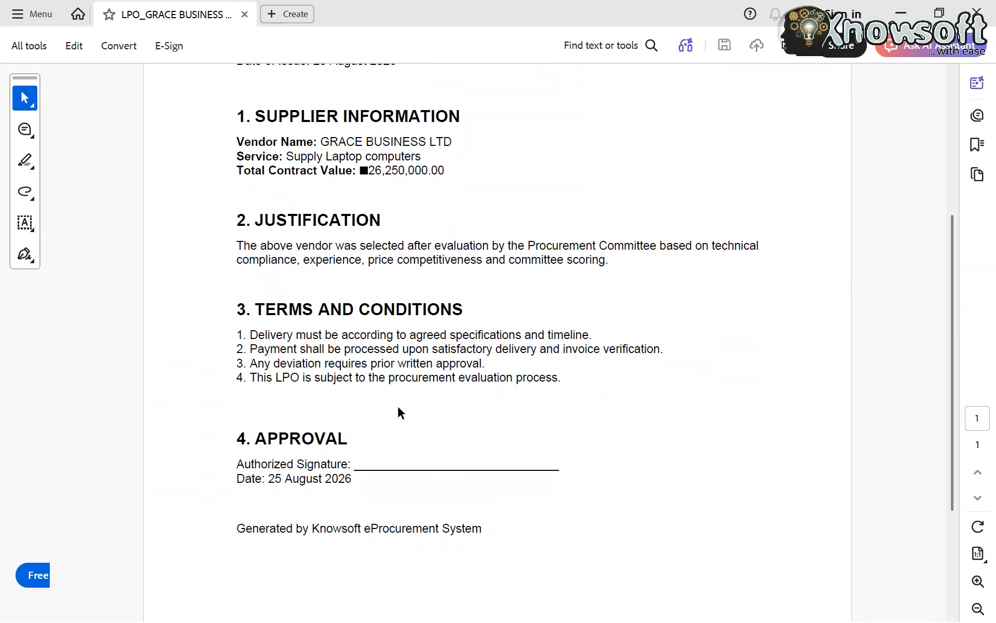
{"action": "scroll", "coordinate": [398, 407], "scroll_direction": "down", "scroll_amount": 4}
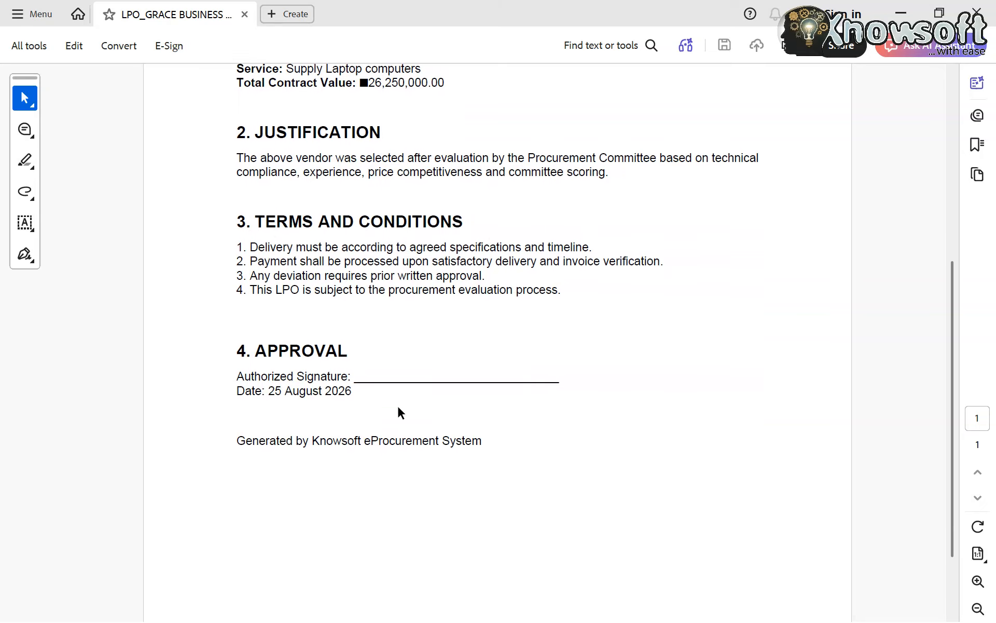
{"action": "scroll", "coordinate": [398, 406], "scroll_direction": "up", "scroll_amount": 4}
{"action": "scroll", "coordinate": [397, 406], "scroll_direction": "up", "scroll_amount": 2}
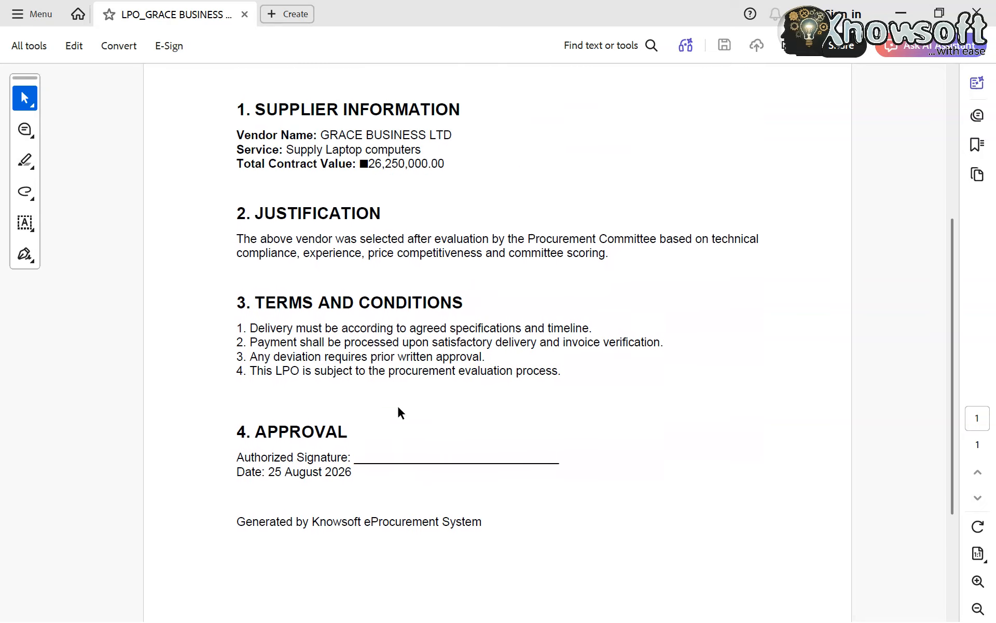
{"action": "scroll", "coordinate": [397, 406], "scroll_direction": "up", "scroll_amount": 12}
{"action": "scroll", "coordinate": [397, 407], "scroll_direction": "down", "scroll_amount": 9}
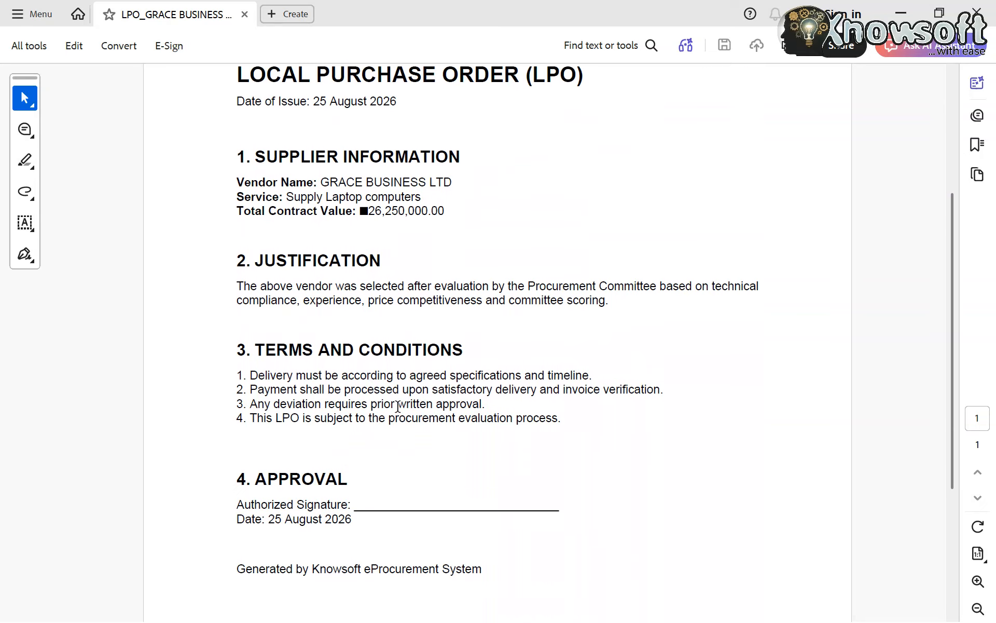
{"action": "scroll", "coordinate": [398, 406], "scroll_direction": "down", "scroll_amount": 9}
{"action": "scroll", "coordinate": [398, 412], "scroll_direction": "up", "scroll_amount": 9}
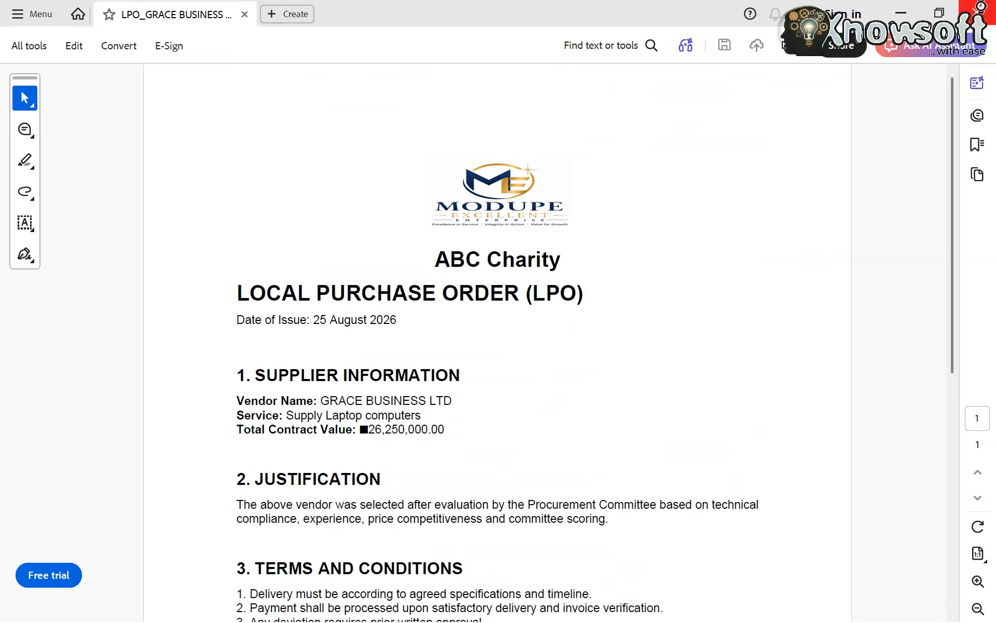
{"action": "left_click", "coordinate": [979, 10]}
{"action": "left_click", "coordinate": [572, 216]}
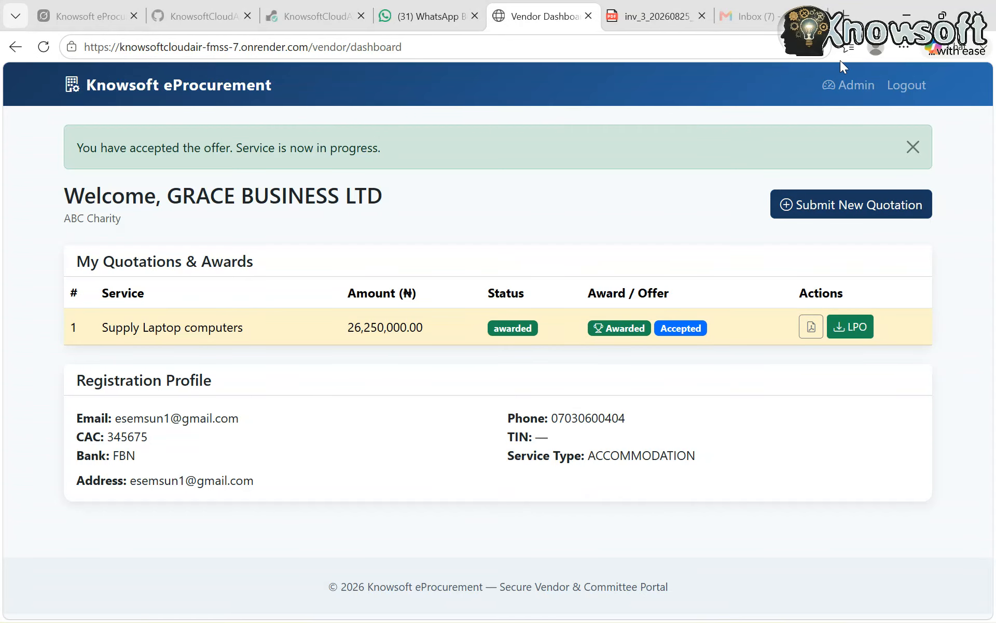
Go to the admin dashboard, manage ABC Charity and open the Supply Laptop computers service dashboard
{"action": "left_click", "coordinate": [847, 84]}
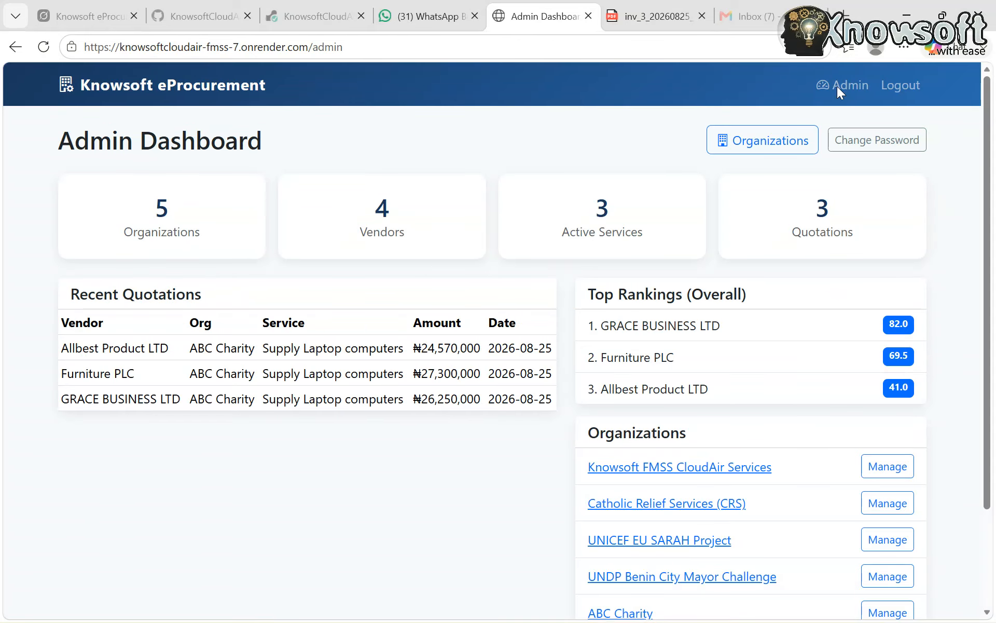
{"action": "scroll", "coordinate": [406, 519], "scroll_direction": "down", "scroll_amount": 2}
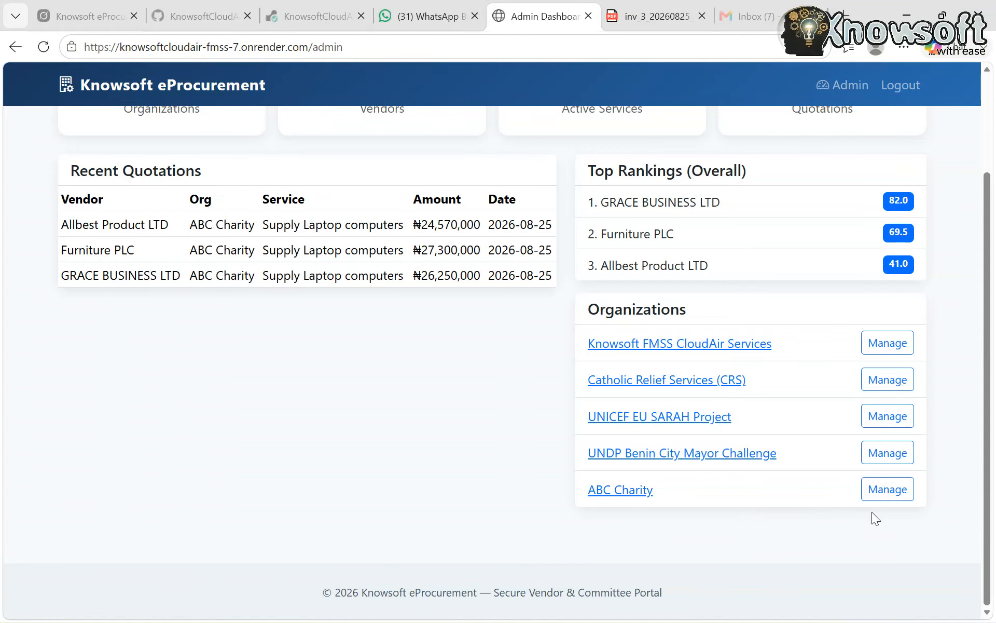
{"action": "left_click", "coordinate": [879, 497]}
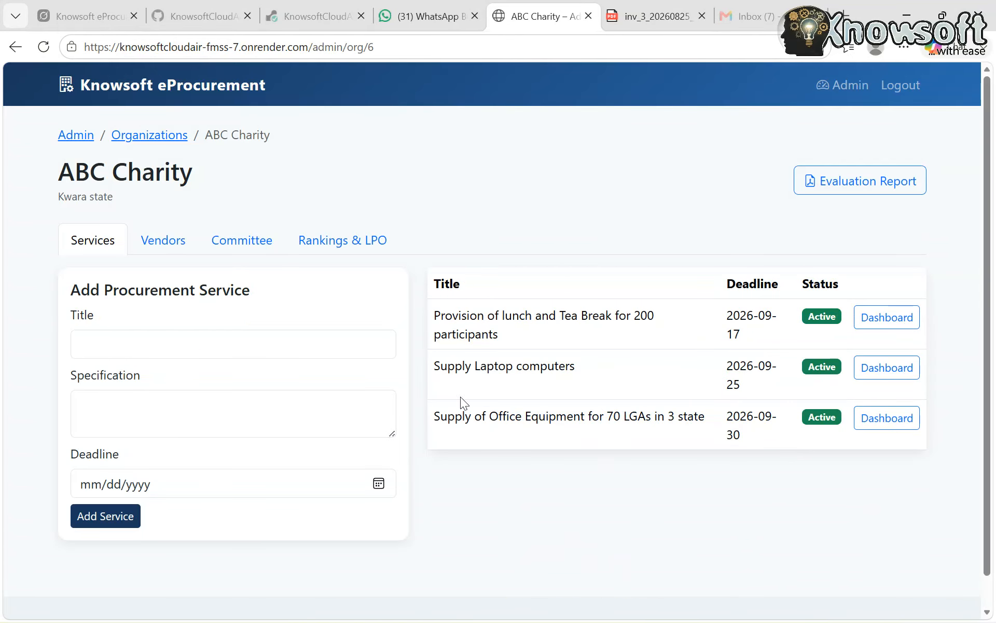
{"action": "left_click", "coordinate": [890, 368]}
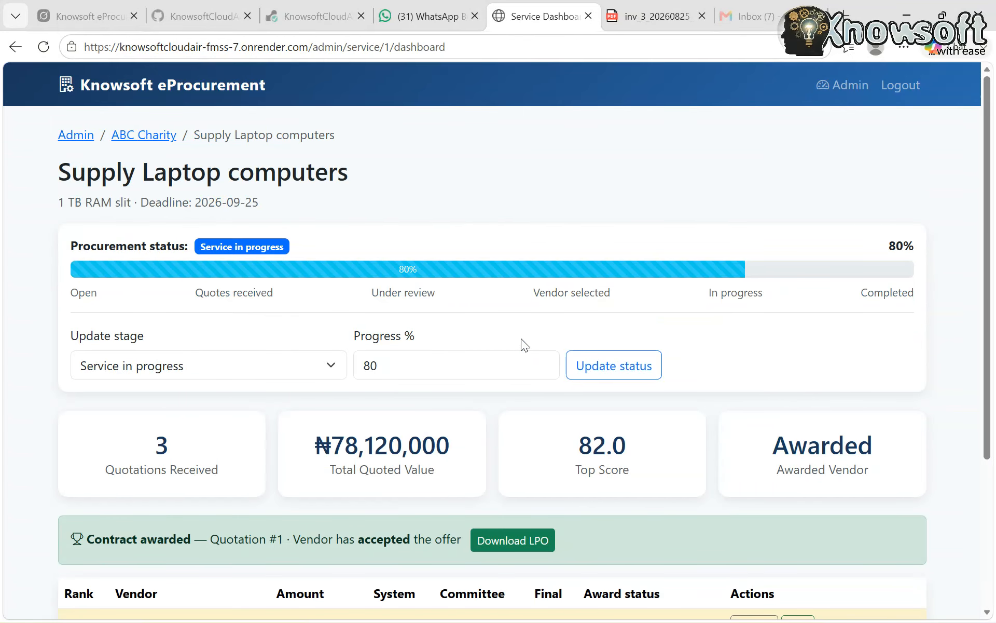
Update the Supply Laptop computers procurement status to 90% progress with the stage kept at Service in progress
{"action": "scroll", "coordinate": [469, 327], "scroll_direction": "down", "scroll_amount": 2}
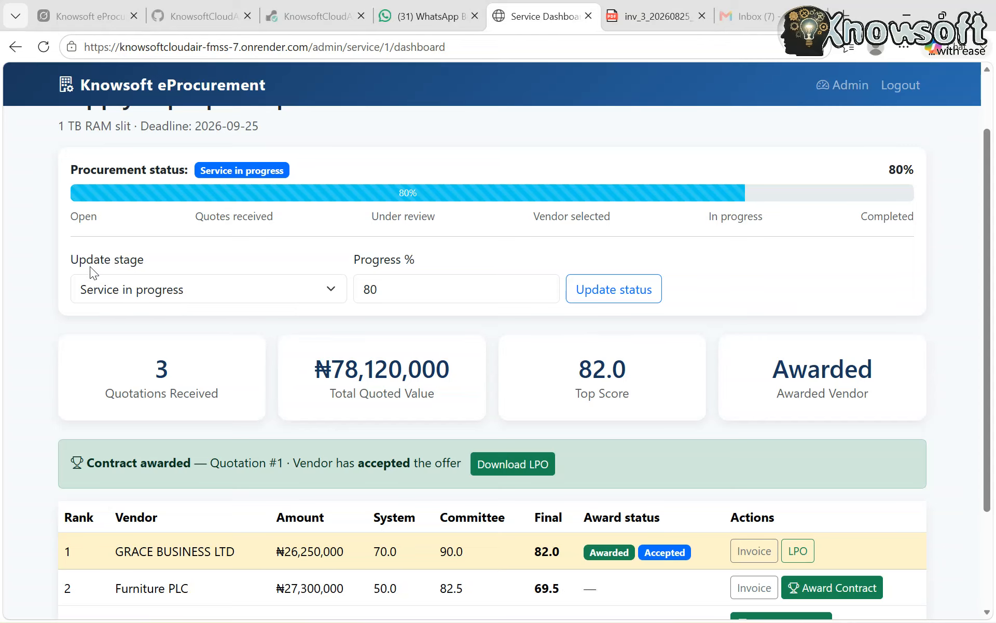
{"action": "scroll", "coordinate": [285, 441], "scroll_direction": "down", "scroll_amount": 3}
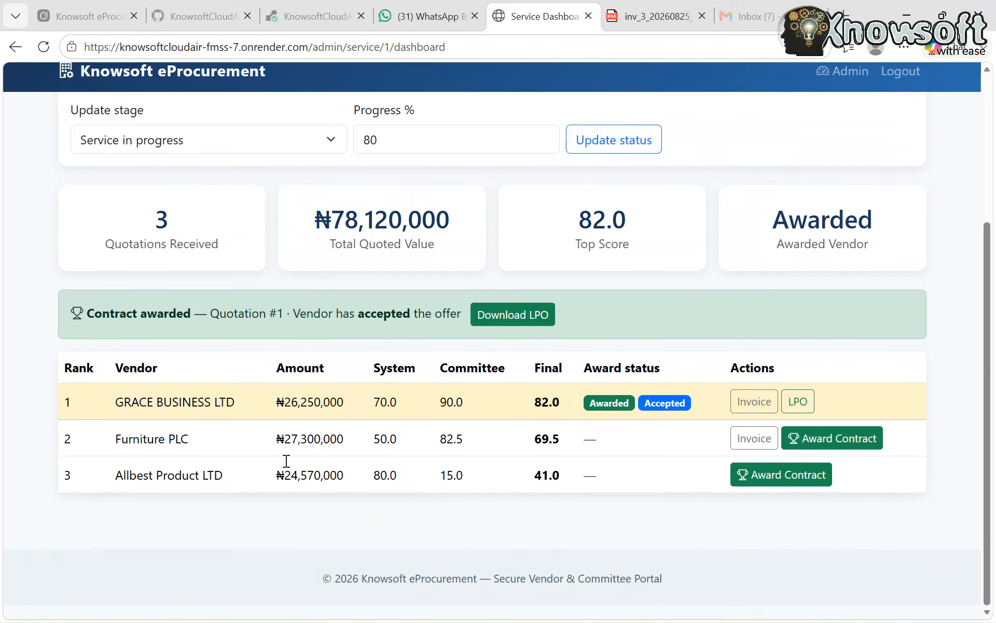
{"action": "scroll", "coordinate": [275, 446], "scroll_direction": "up", "scroll_amount": 5}
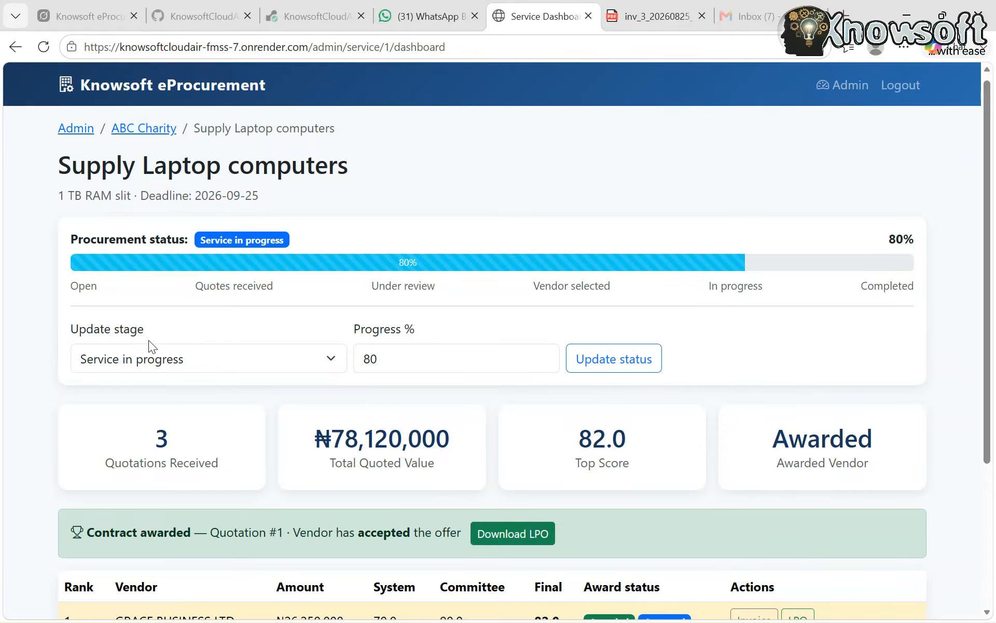
{"action": "left_click", "coordinate": [330, 366]}
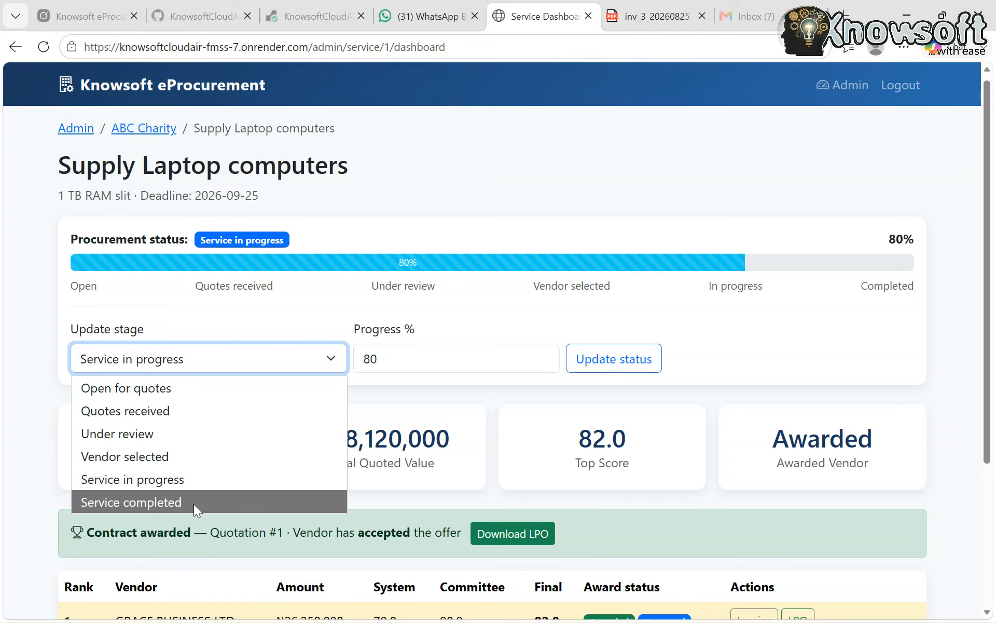
{"action": "left_click", "coordinate": [203, 484]}
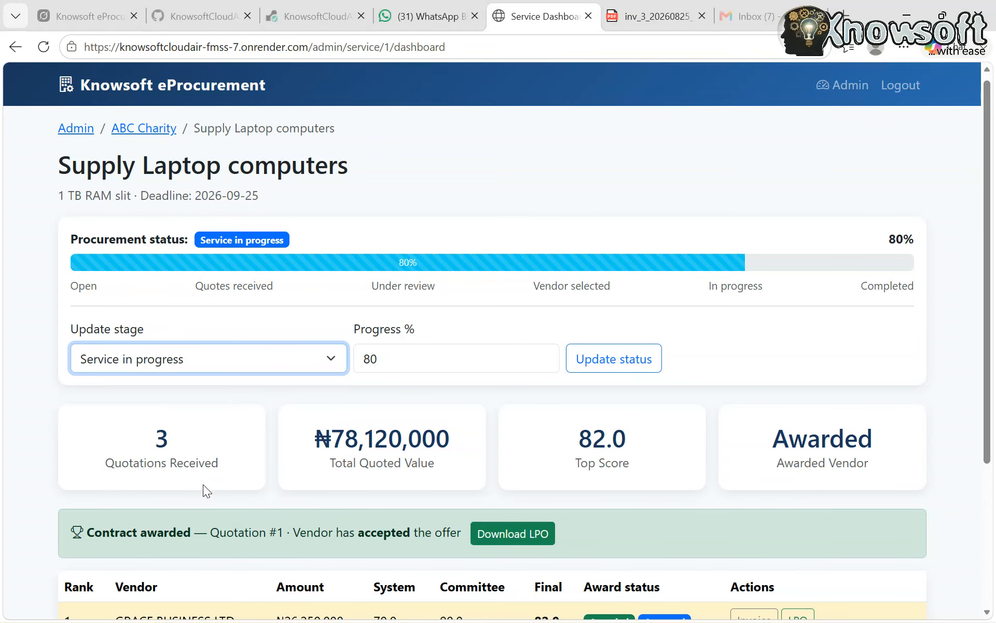
{"action": "left_click", "coordinate": [396, 361]}
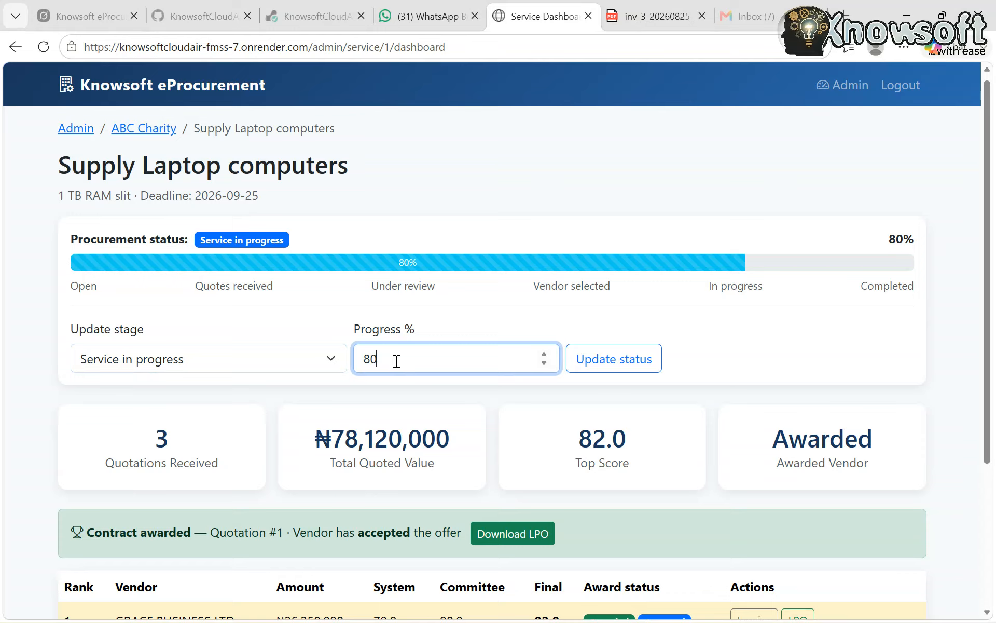
{"action": "key", "text": "BackSpace"}
{"action": "key", "text": "BackSpace"}
{"action": "type", "text": "90"}
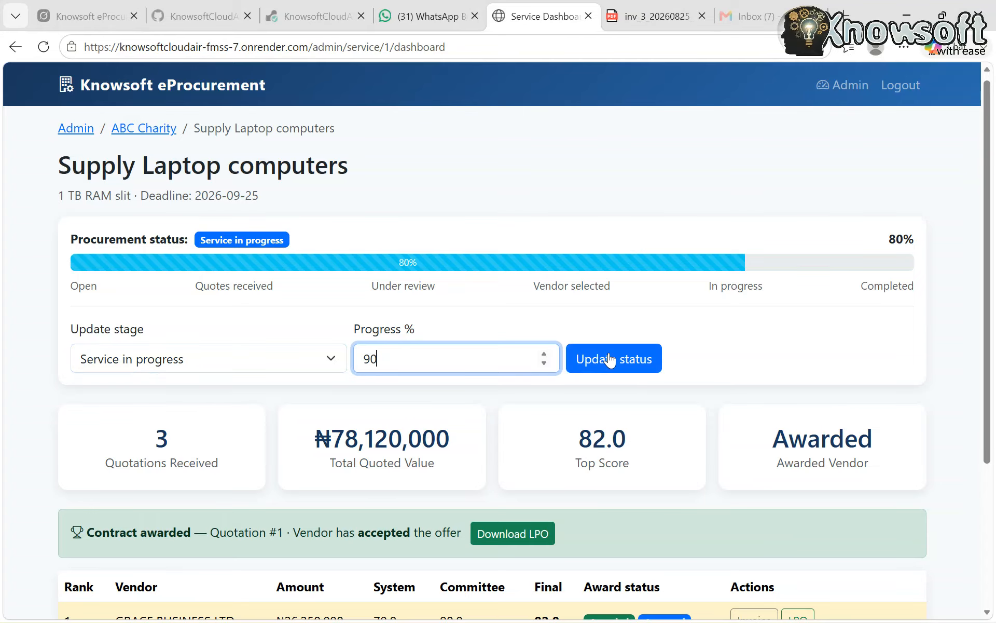
{"action": "left_click", "coordinate": [610, 359]}
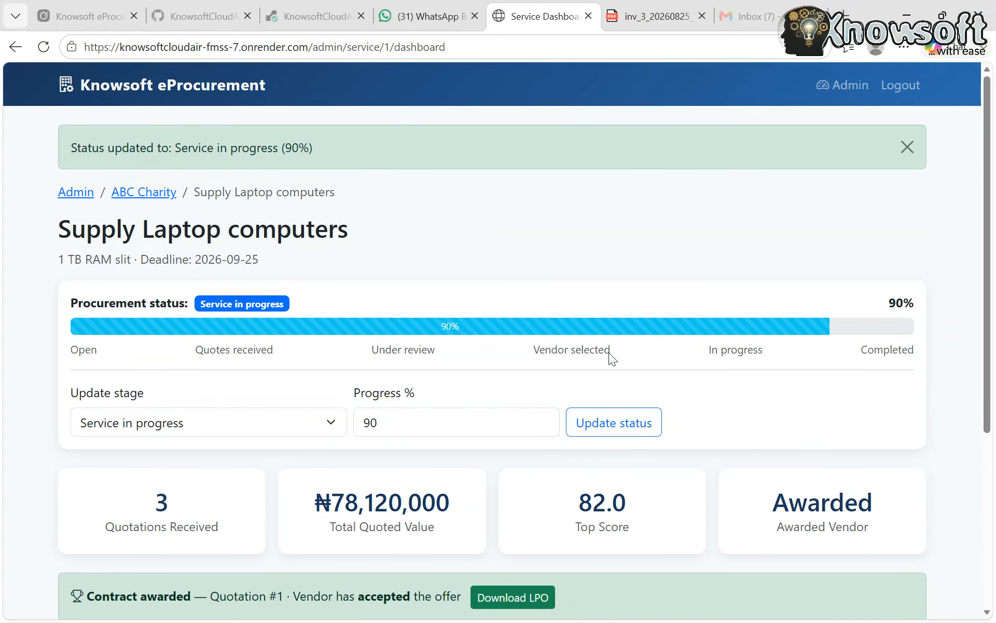
Update the Supply Laptop computers procurement stage to Service completed
{"action": "scroll", "coordinate": [611, 372], "scroll_direction": "down", "scroll_amount": 1}
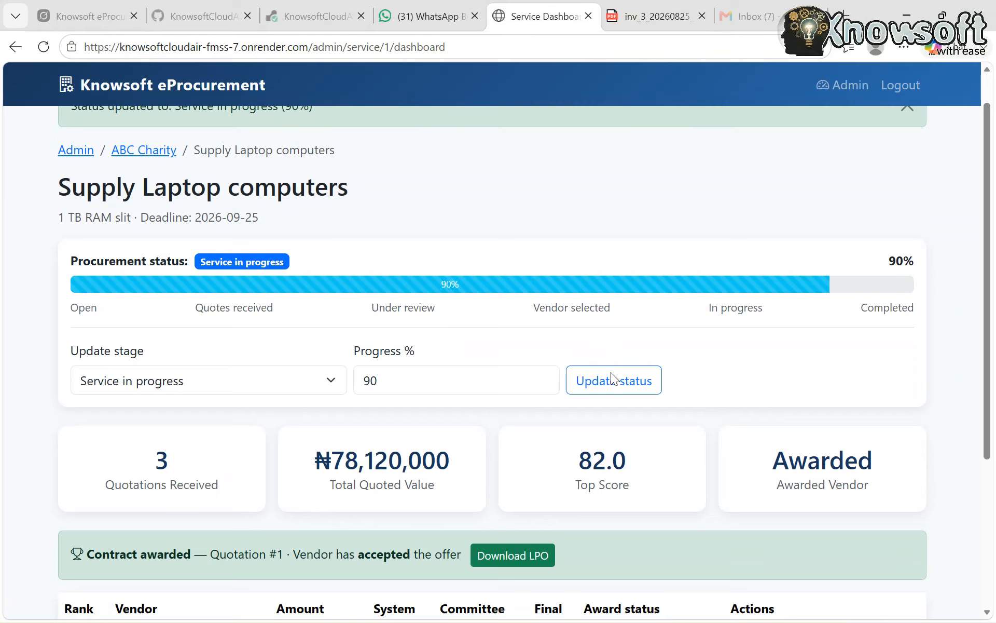
{"action": "left_click", "coordinate": [329, 376]}
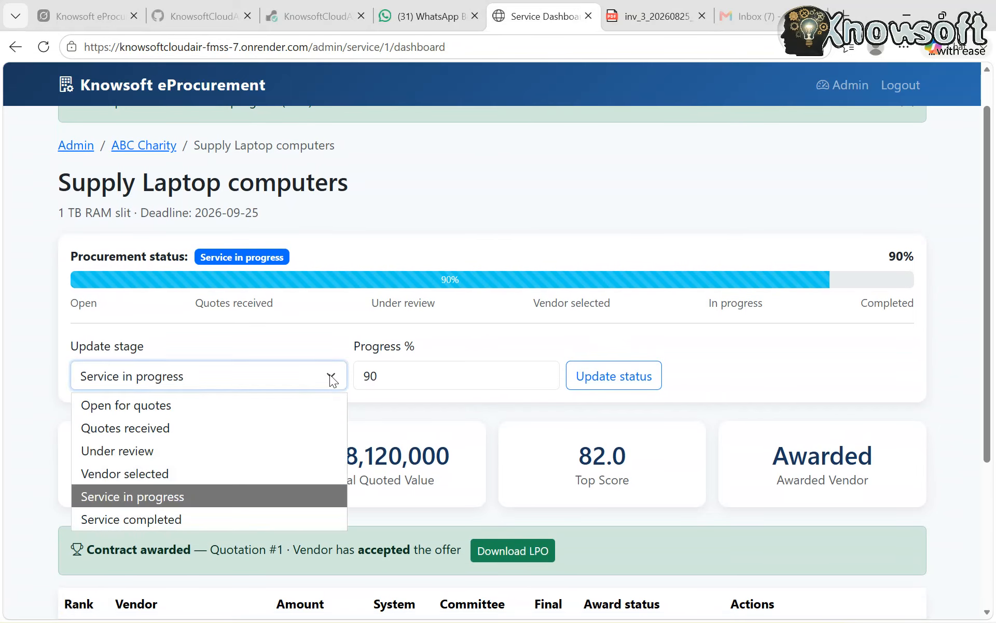
{"action": "left_click", "coordinate": [232, 519]}
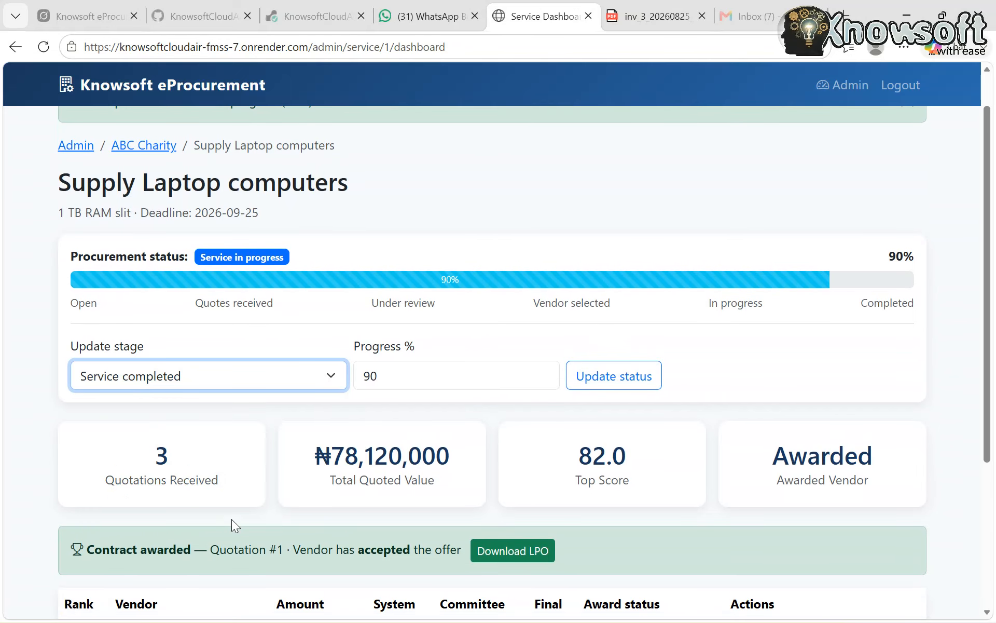
{"action": "left_click", "coordinate": [622, 378]}
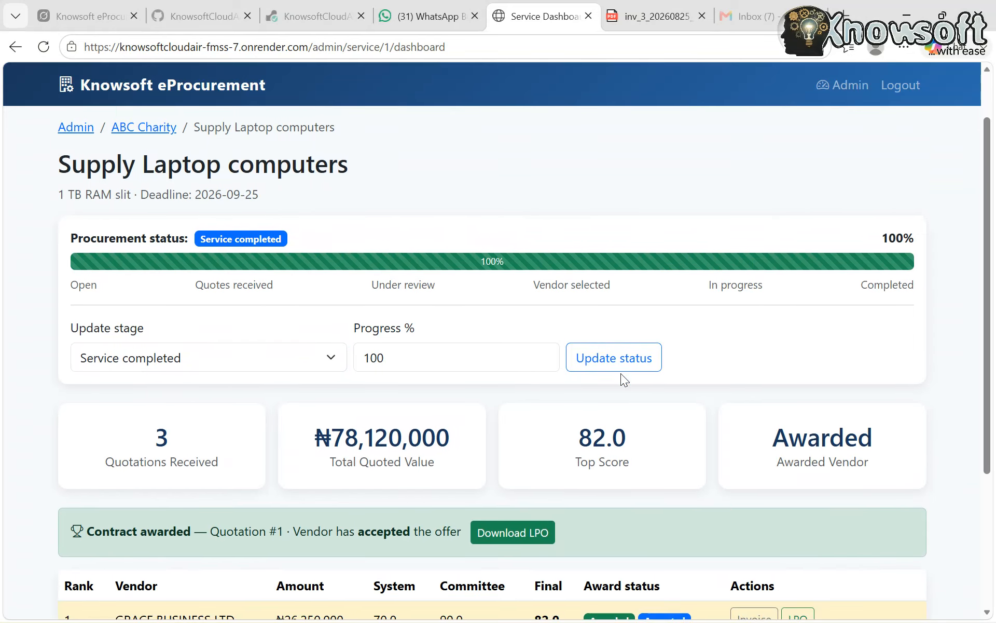
Examine the updated procurement status, progress bar, summary figures and vendor ranking table on the Supply Laptop computers dashboard
{"action": "scroll", "coordinate": [621, 372], "scroll_direction": "down", "scroll_amount": 2}
{"action": "scroll", "coordinate": [620, 373], "scroll_direction": "down", "scroll_amount": 1}
{"action": "scroll", "coordinate": [620, 372], "scroll_direction": "up", "scroll_amount": 3}
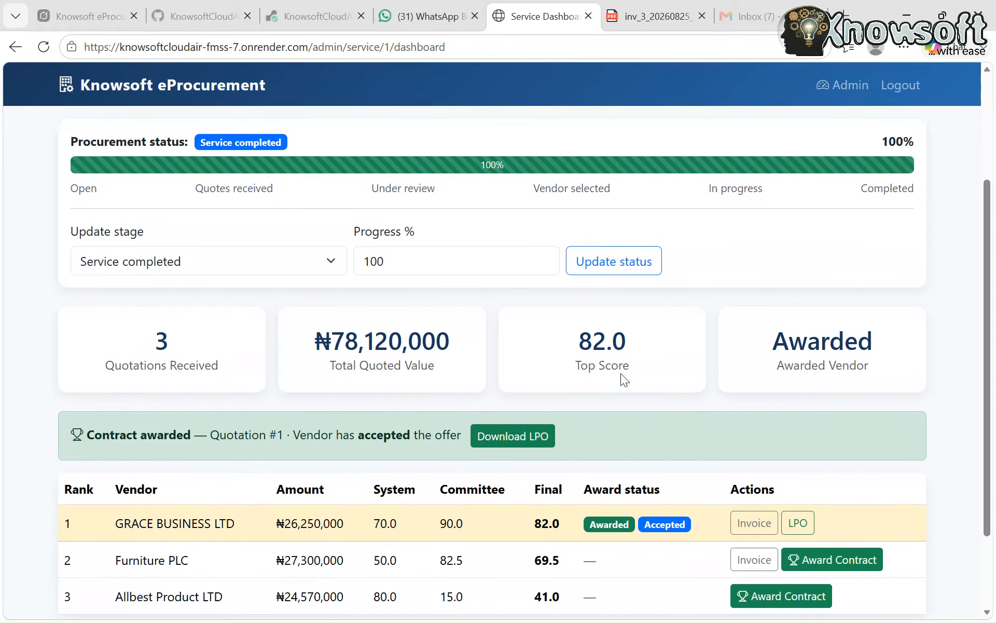
{"action": "scroll", "coordinate": [621, 372], "scroll_direction": "down", "scroll_amount": 3}
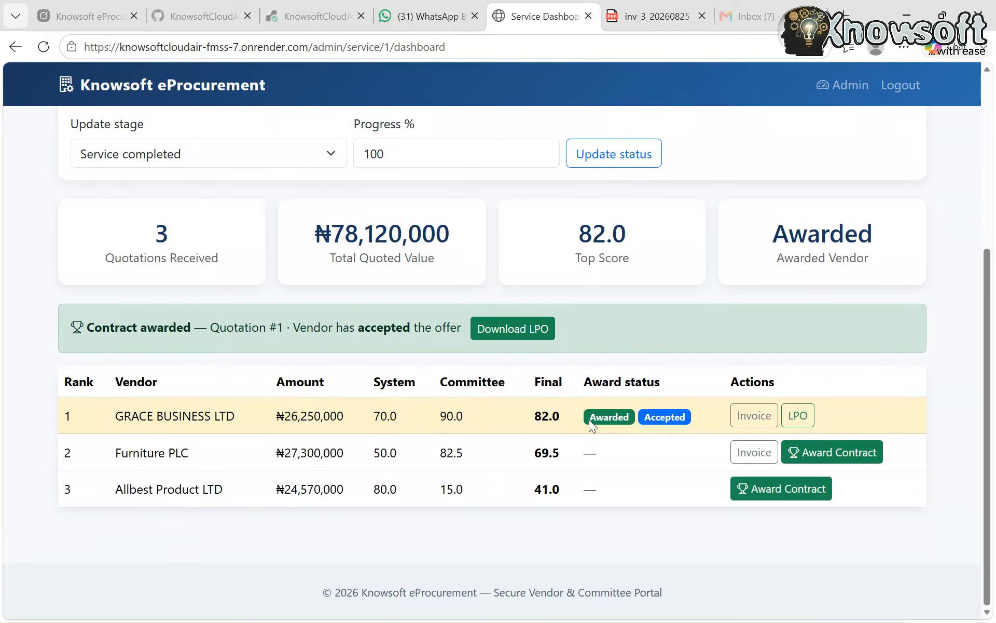
{"action": "scroll", "coordinate": [574, 420], "scroll_direction": "up", "scroll_amount": 4}
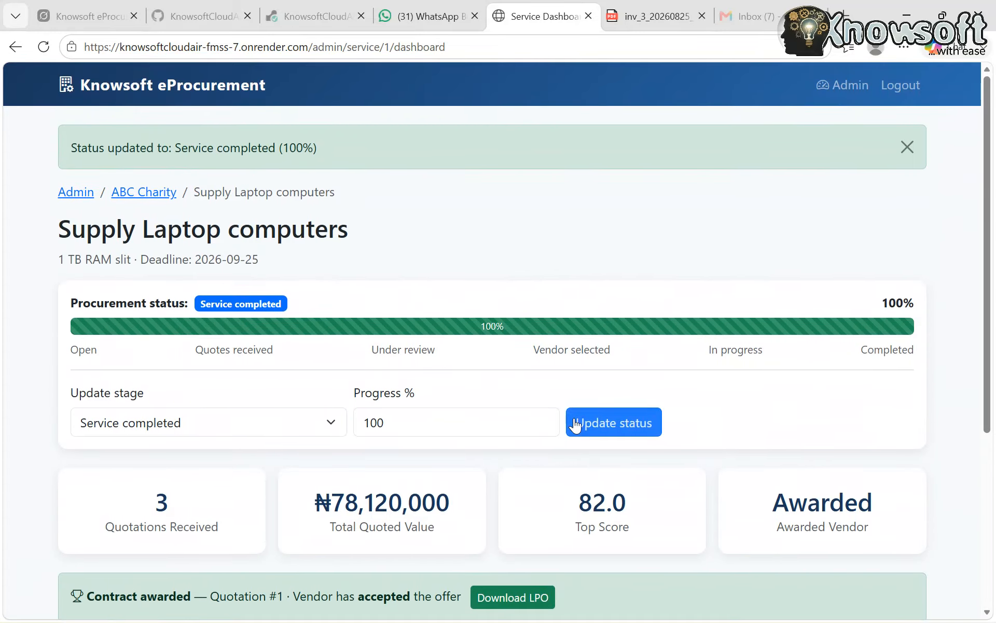
{"action": "scroll", "coordinate": [575, 424], "scroll_direction": "down", "scroll_amount": 5}
{"action": "scroll", "coordinate": [575, 424], "scroll_direction": "up", "scroll_amount": 5}
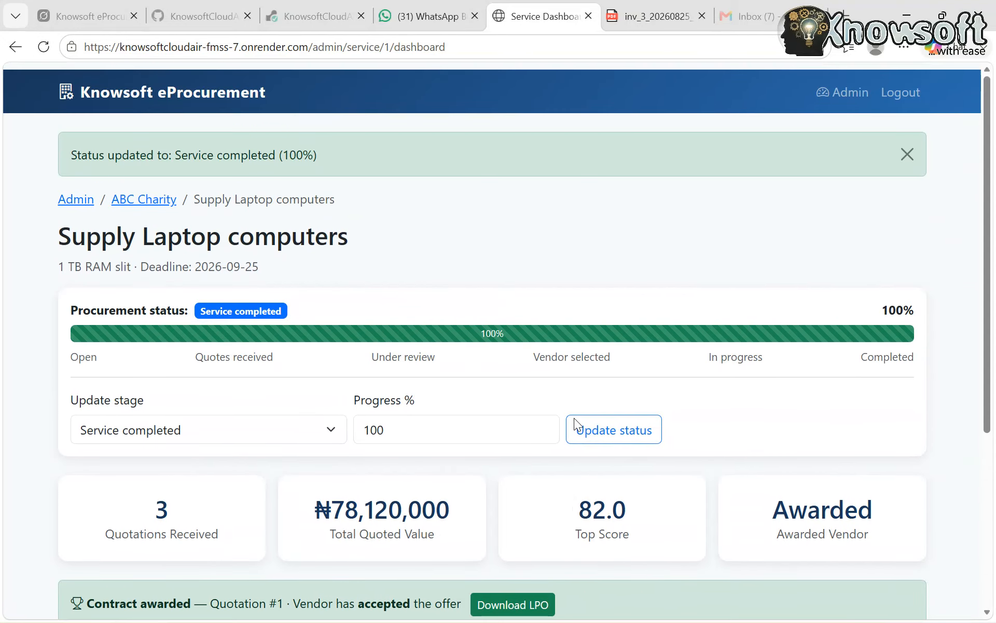
{"action": "scroll", "coordinate": [575, 424], "scroll_direction": "down", "scroll_amount": 1}
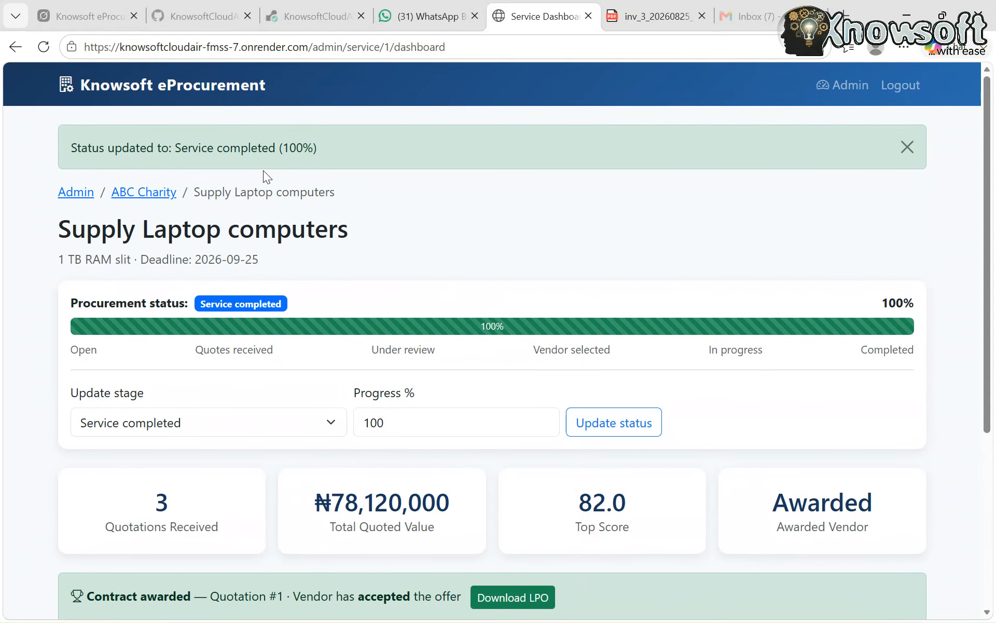
{"action": "scroll", "coordinate": [571, 351], "scroll_direction": "down", "scroll_amount": 4}
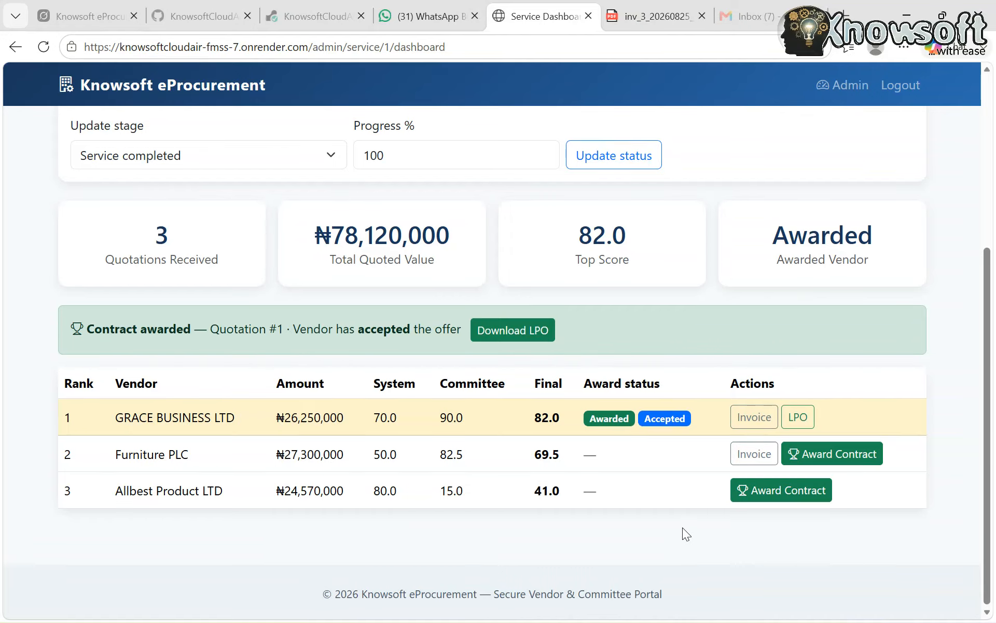
{"action": "scroll", "coordinate": [686, 533], "scroll_direction": "up", "scroll_amount": 4}
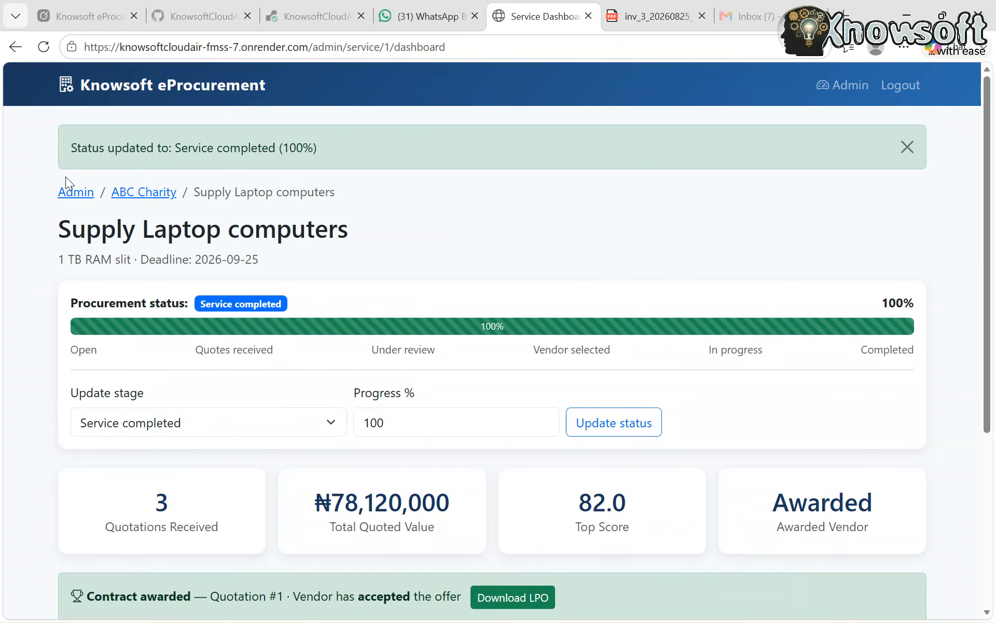
Go back to the admin dashboard, manage ABC Charity and download its evaluation report
{"action": "left_click", "coordinate": [81, 193]}
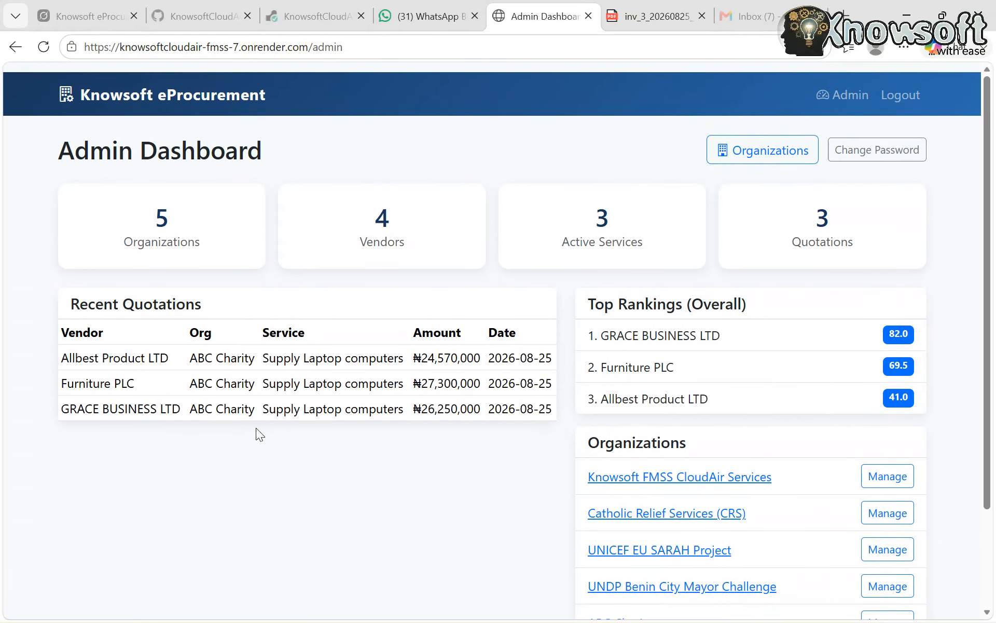
{"action": "scroll", "coordinate": [578, 513], "scroll_direction": "down", "scroll_amount": 3}
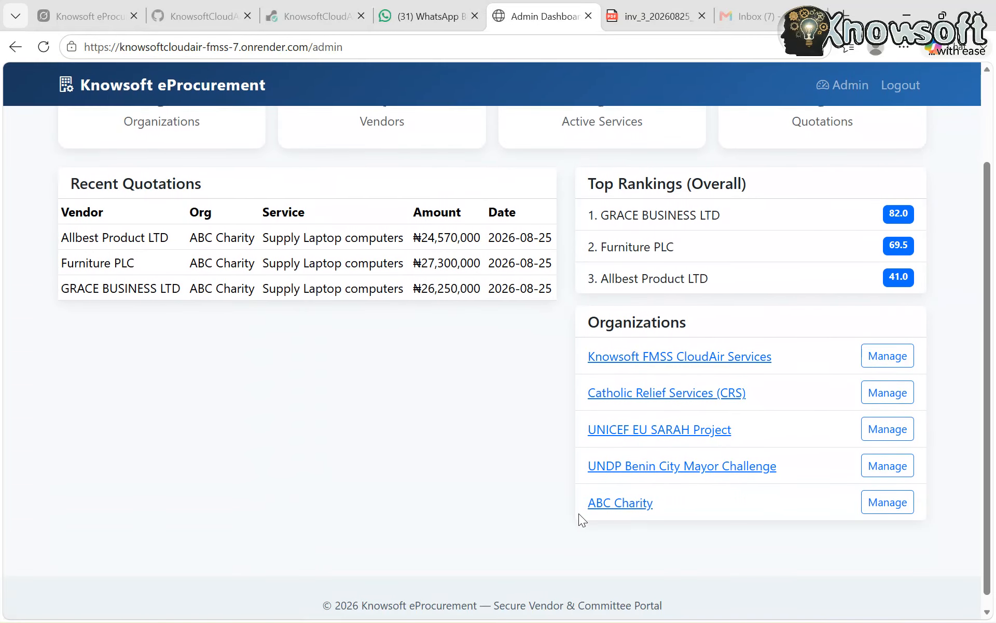
{"action": "left_click", "coordinate": [887, 502]}
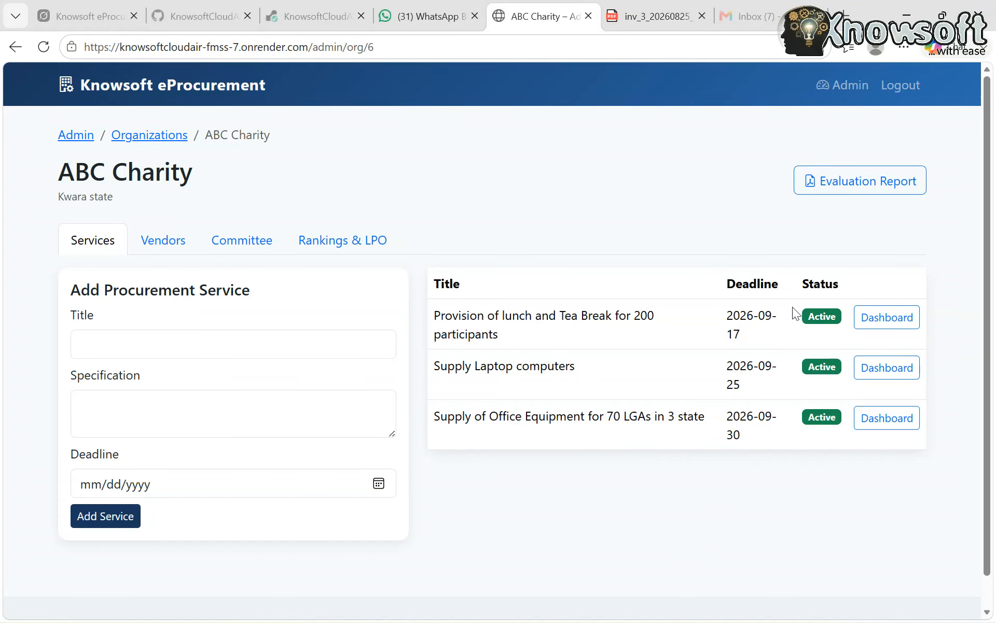
{"action": "left_click", "coordinate": [868, 186]}
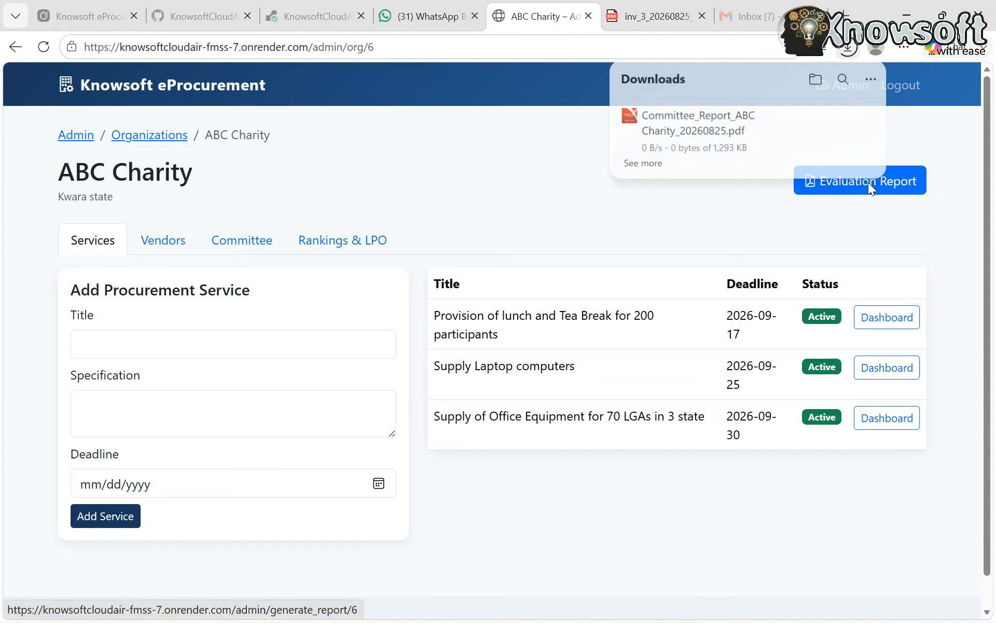
Open the downloaded committee report PDF and examine its executive summary, recommended vendor, detailed evaluation table and procurement committee sections
{"action": "left_click", "coordinate": [734, 128]}
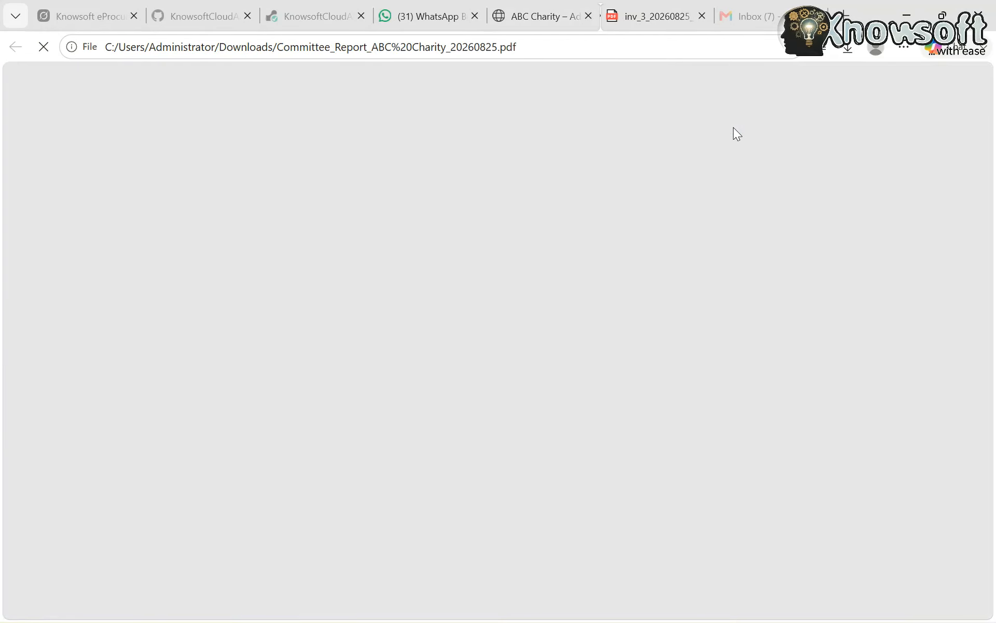
{"action": "scroll", "coordinate": [555, 330], "scroll_direction": "down", "scroll_amount": 4}
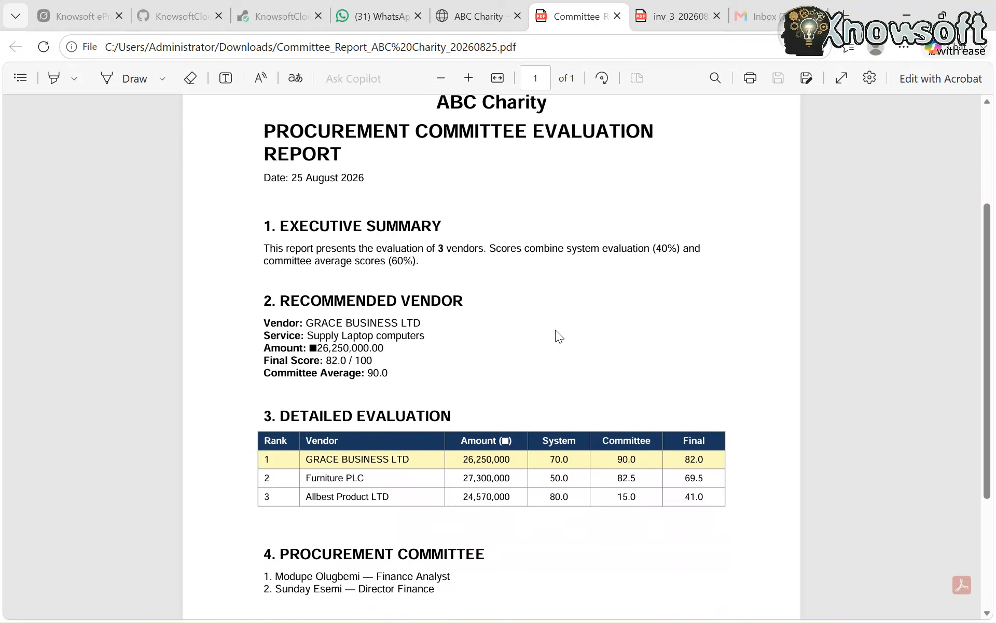
{"action": "scroll", "coordinate": [555, 330], "scroll_direction": "up", "scroll_amount": 2}
{"action": "scroll", "coordinate": [555, 330], "scroll_direction": "down", "scroll_amount": 5}
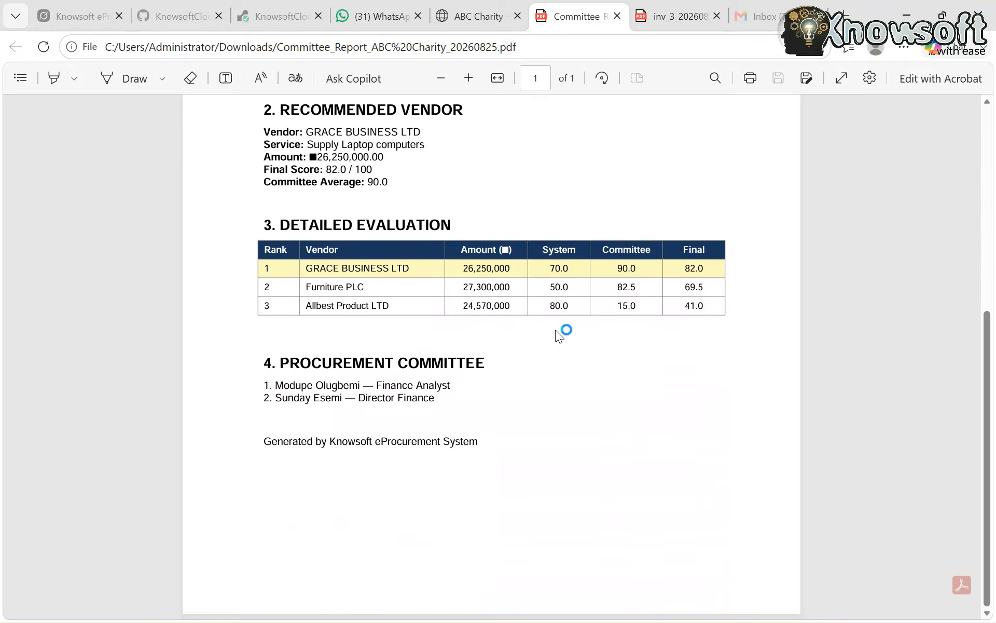
{"action": "scroll", "coordinate": [555, 333], "scroll_direction": "up", "scroll_amount": 5}
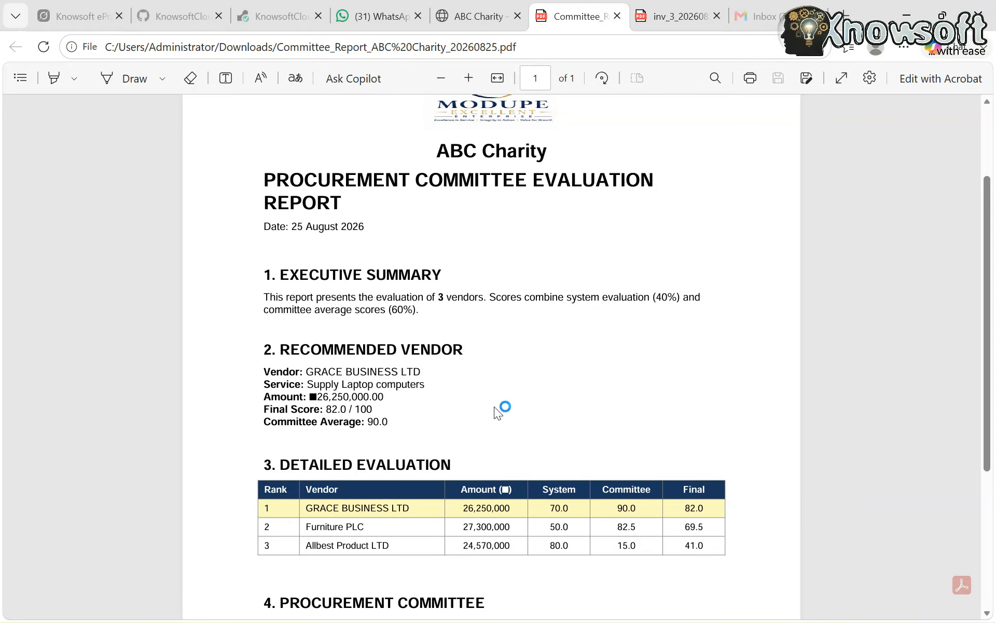
{"action": "scroll", "coordinate": [494, 407], "scroll_direction": "down", "scroll_amount": 5}
{"action": "scroll", "coordinate": [494, 407], "scroll_direction": "up", "scroll_amount": 7}
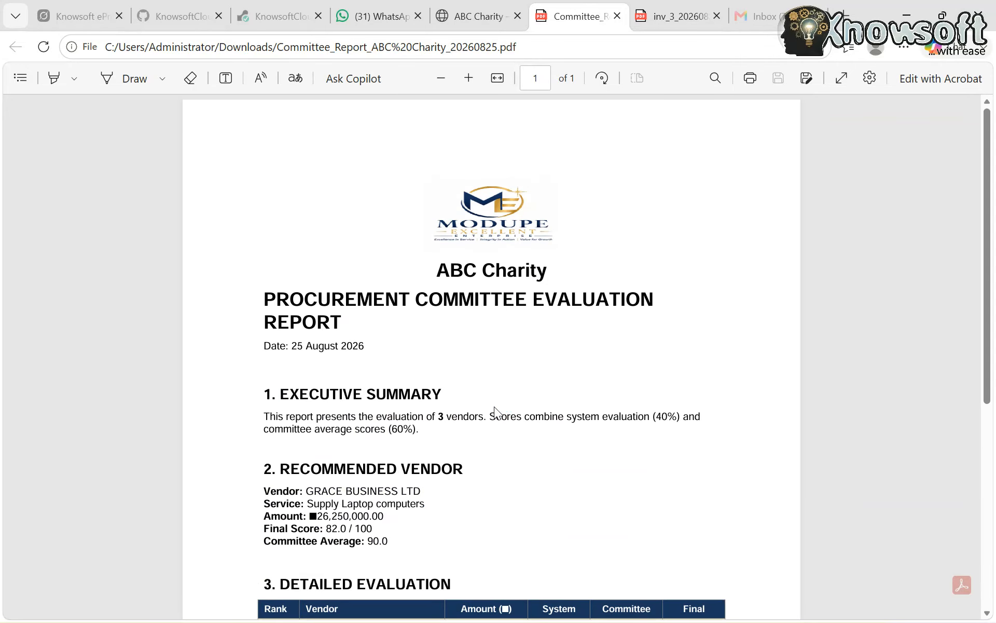
Return to ABC Charity's management page and review its vendors, committee members, and rankings and LPO table
{"action": "left_click", "coordinate": [473, 24]}
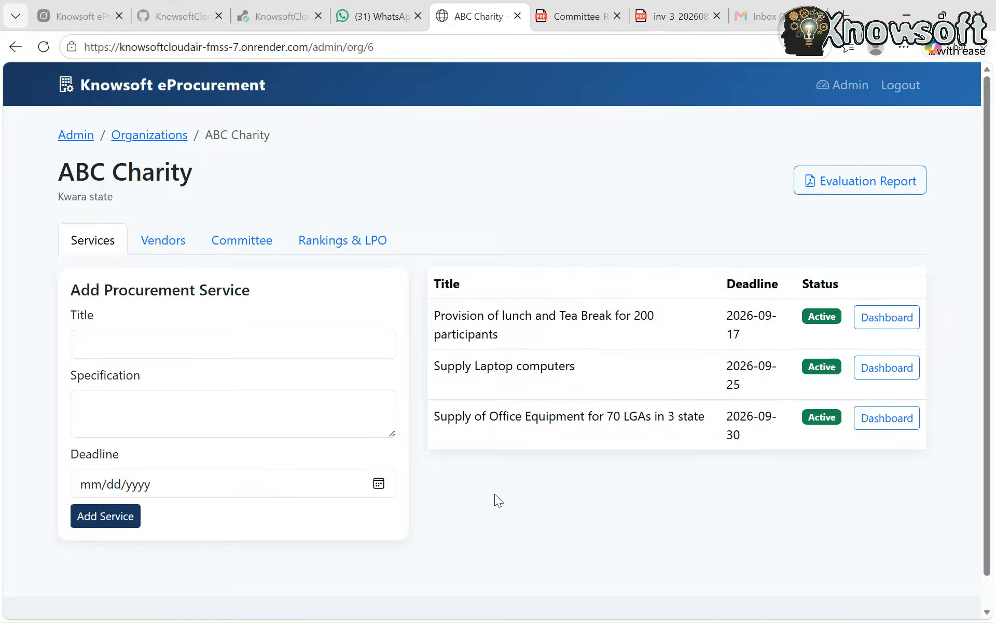
{"action": "left_click", "coordinate": [155, 256]}
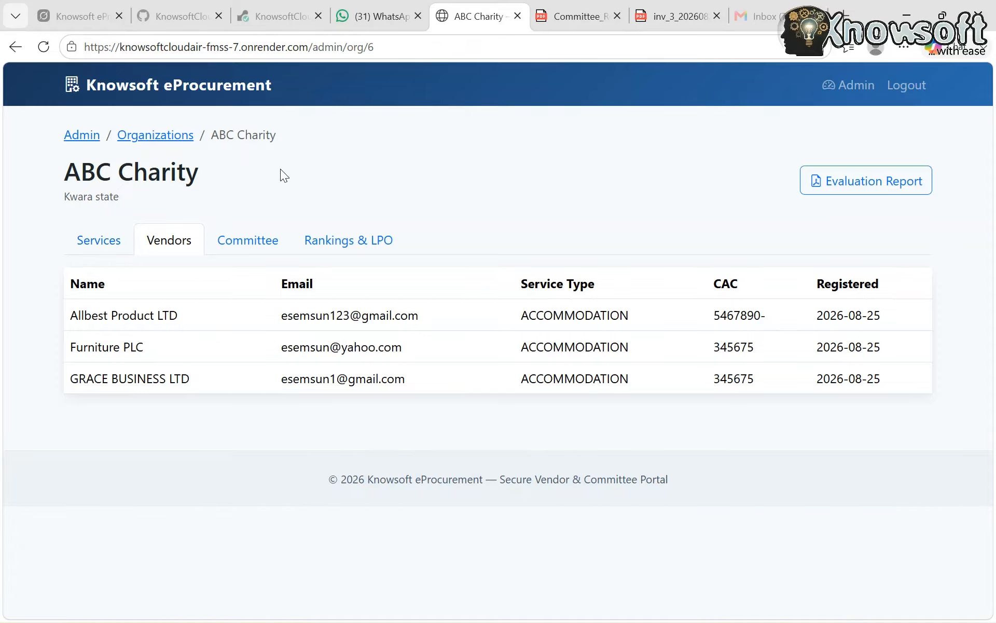
{"action": "left_click", "coordinate": [248, 246]}
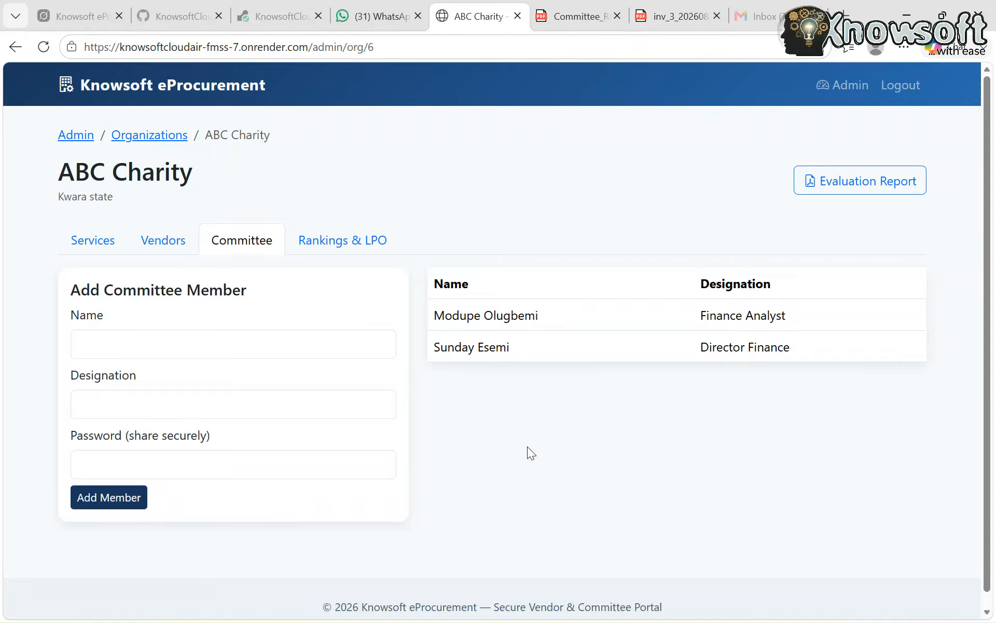
{"action": "left_click", "coordinate": [340, 244]}
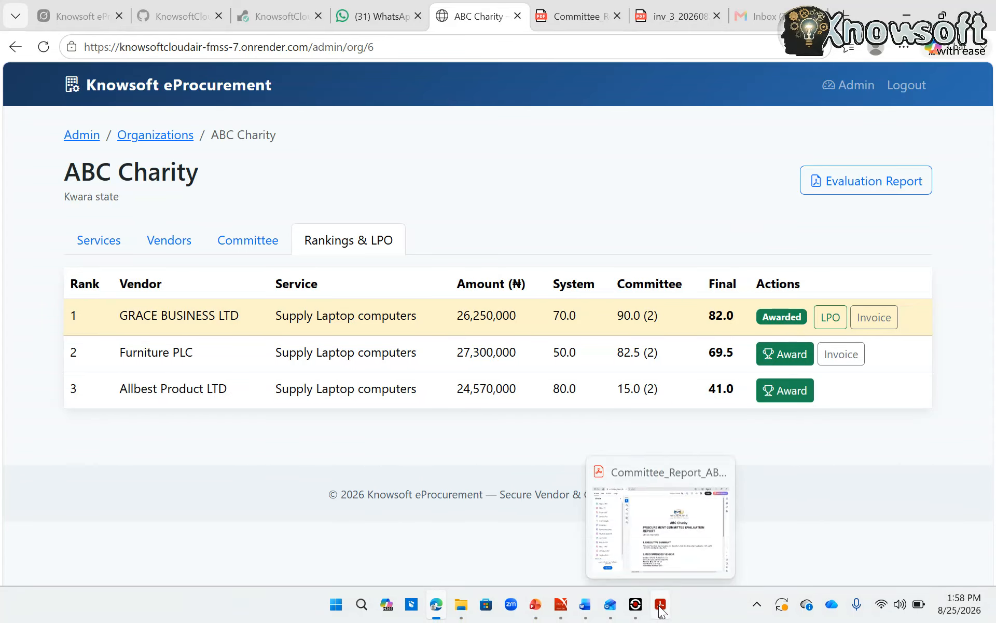
{"action": "left_click", "coordinate": [637, 612]}
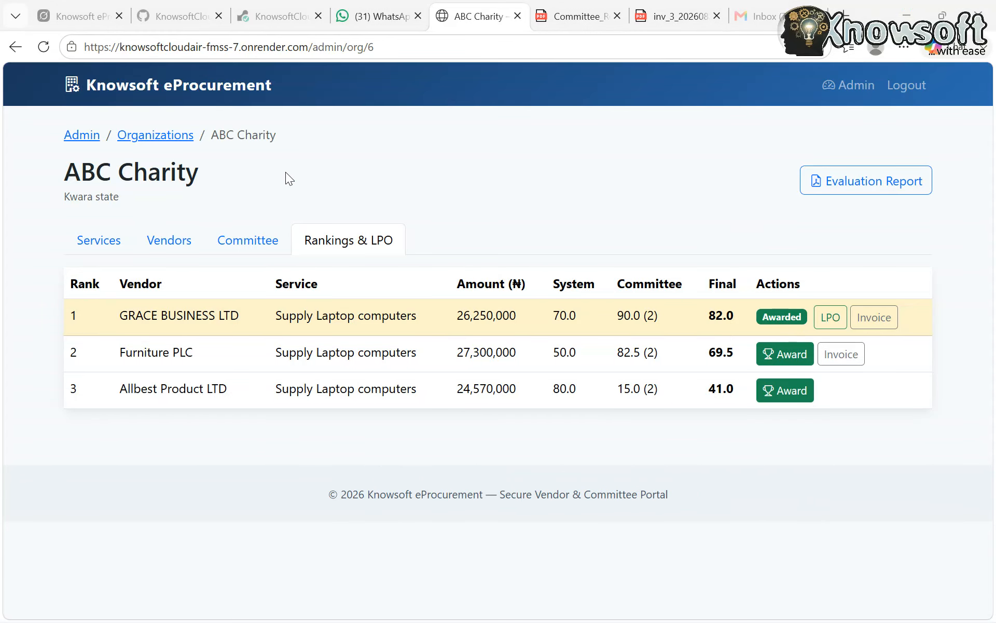